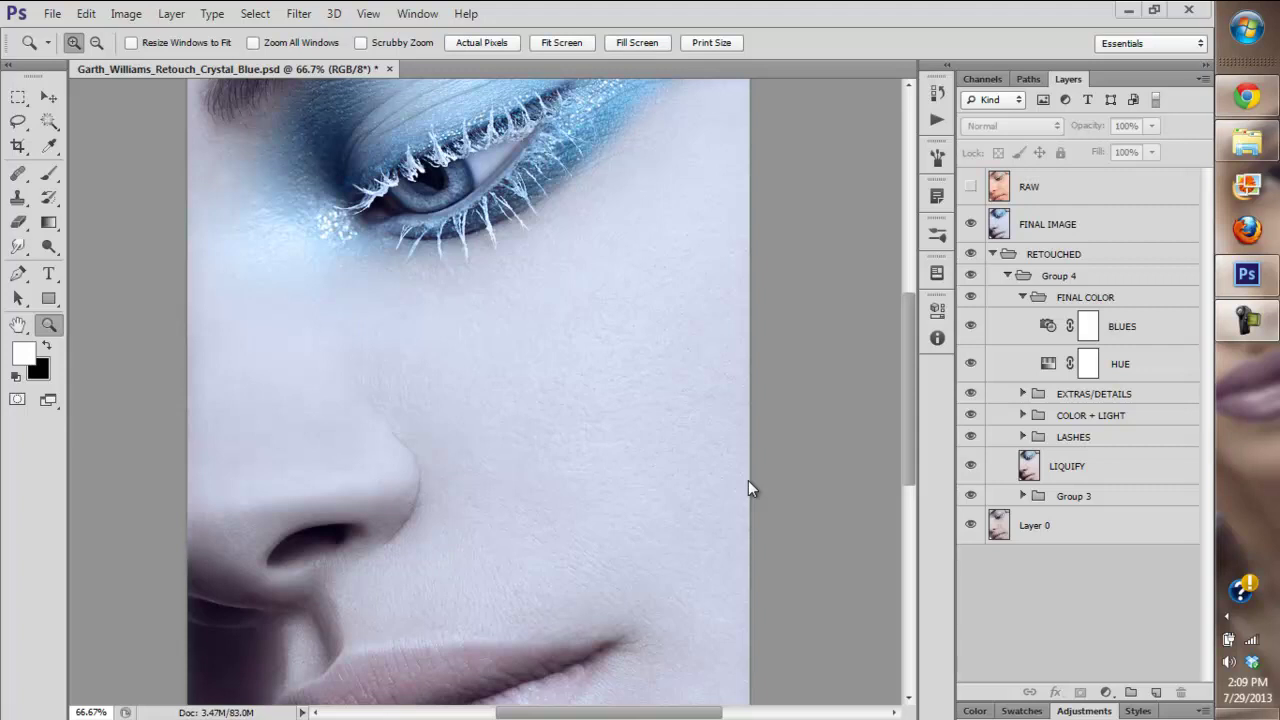
- Fit the whole portrait on screen and compare the RAW layer with the final image by toggling RAW's visibility
{"action": "left_click_drag", "start_coordinate": [585, 64], "coordinate": [577, 46]}
{"action": "left_click", "coordinate": [577, 43]}
{"action": "left_click_drag", "start_coordinate": [394, 81], "coordinate": [433, 61]}
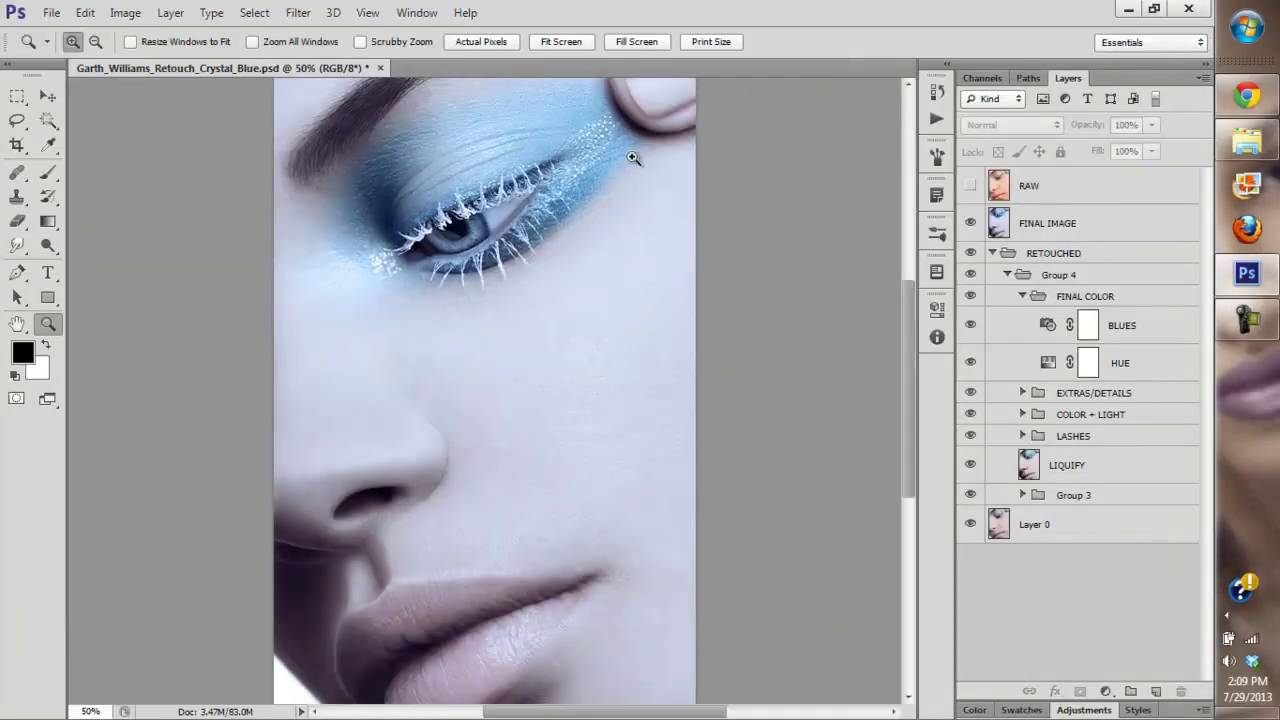
{"action": "left_click", "coordinate": [562, 42]}
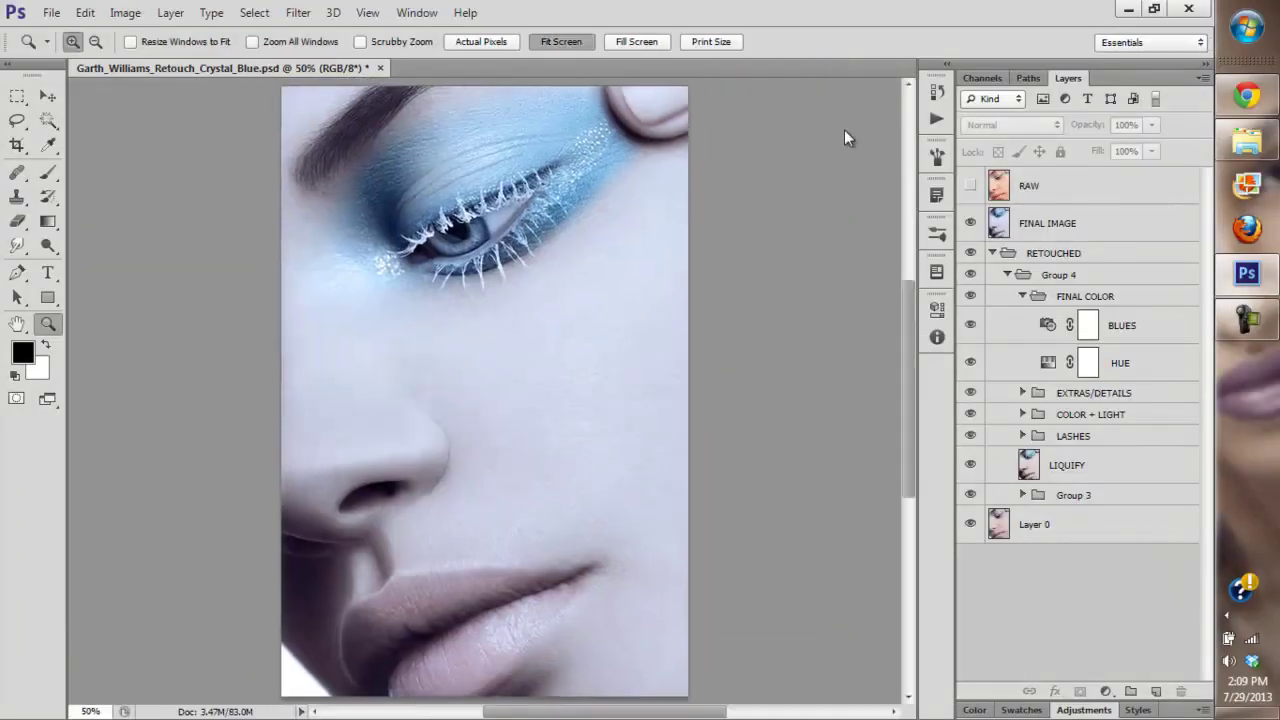
{"action": "left_click", "coordinate": [970, 186]}
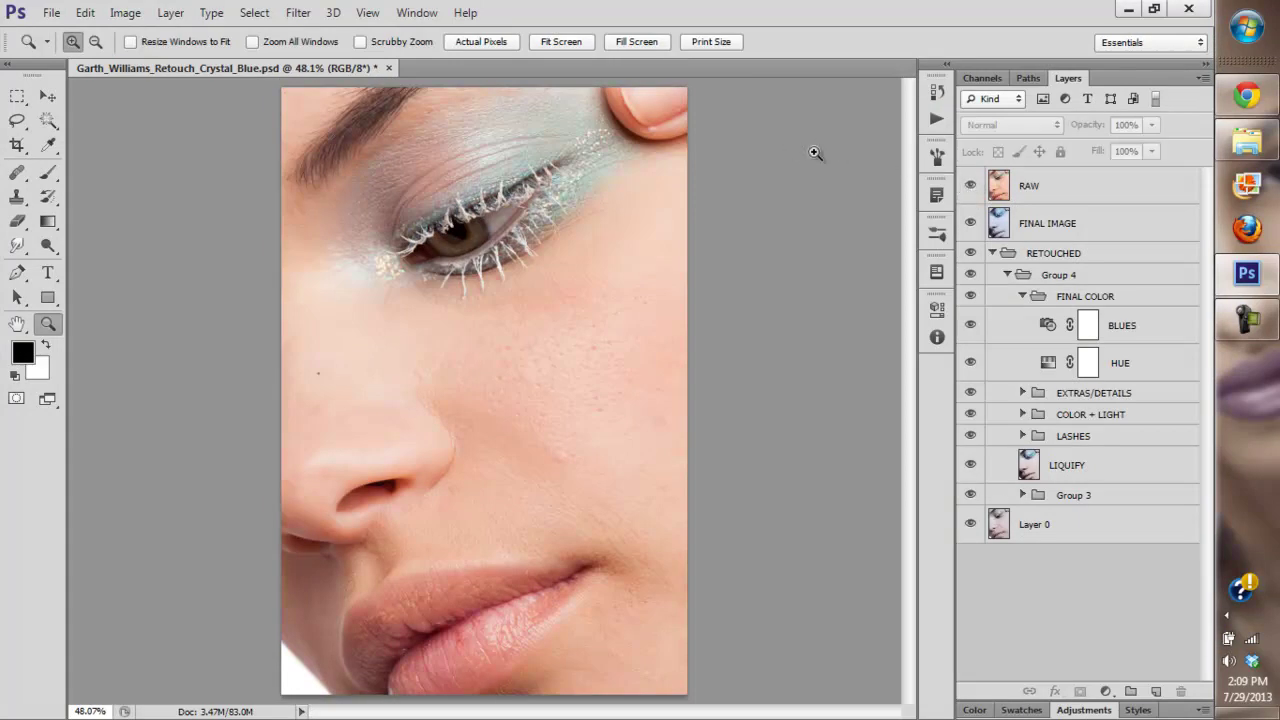
{"action": "left_click", "coordinate": [970, 188]}
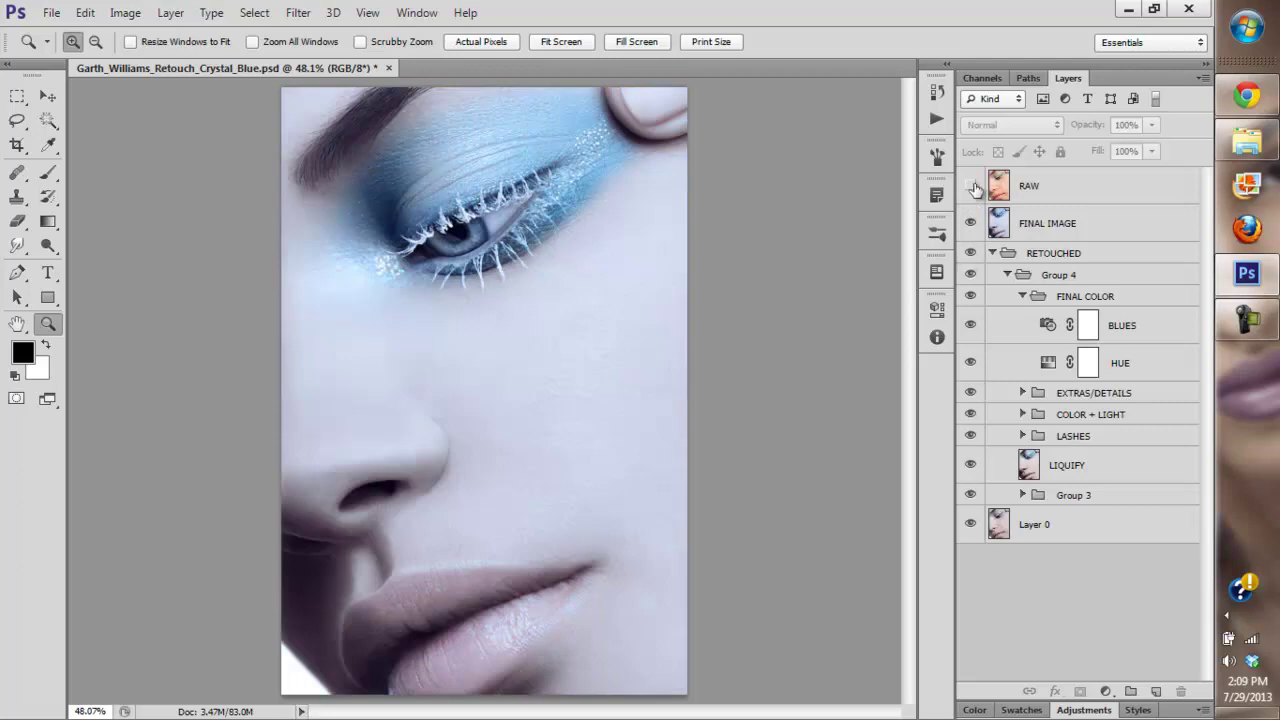
{"action": "left_click", "coordinate": [970, 188]}
{"action": "left_click", "coordinate": [970, 187]}
{"action": "left_click", "coordinate": [970, 186]}
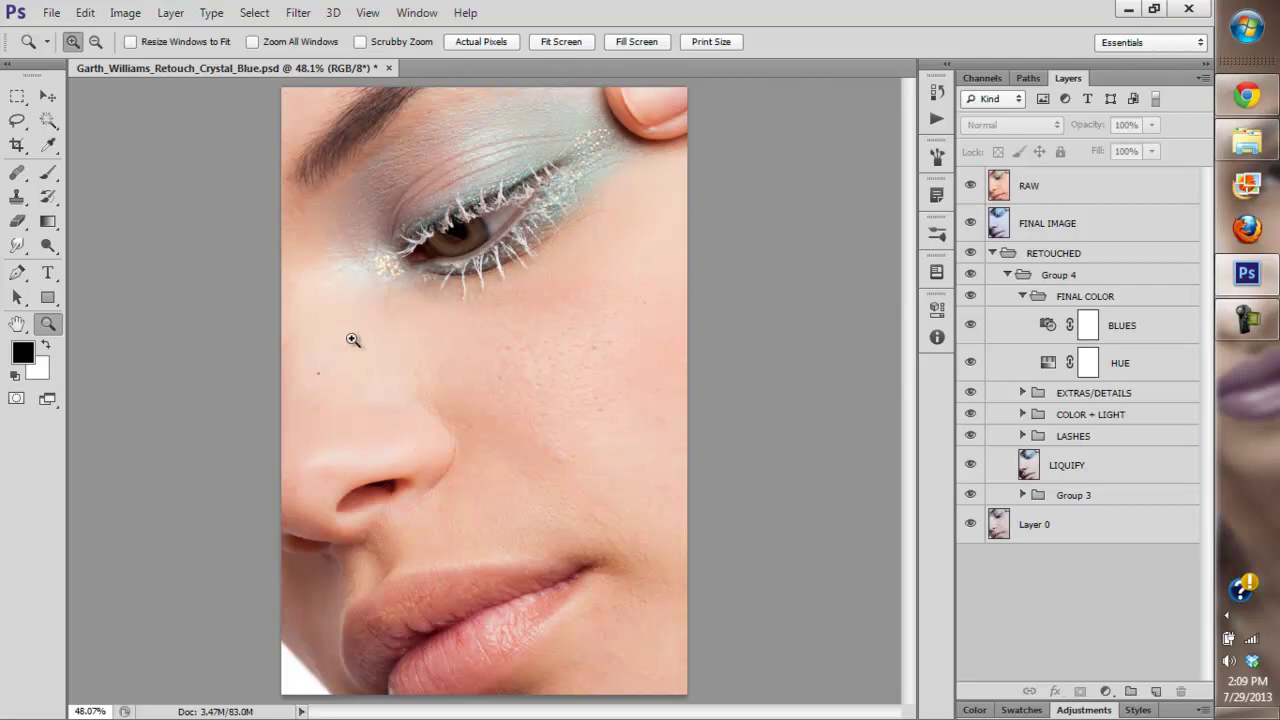
{"action": "left_click", "coordinate": [970, 186]}
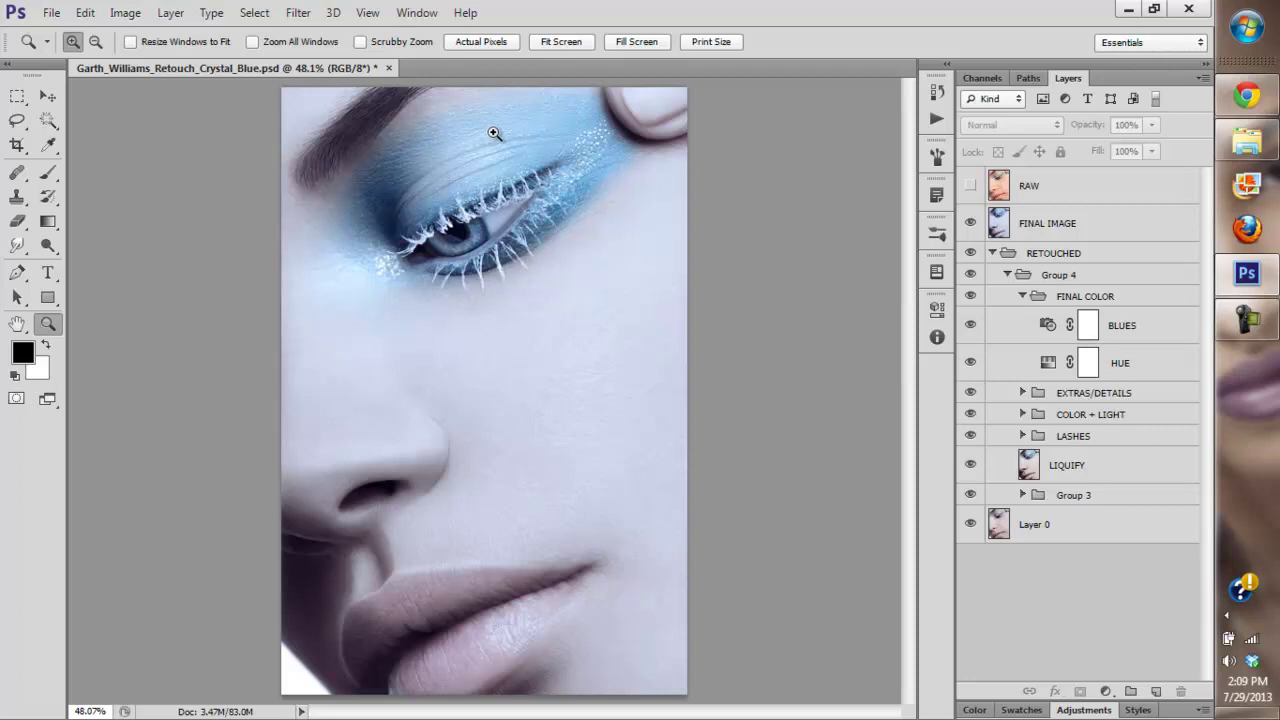
- Examine the final image's eye makeup, skin and lips at closer and wider magnifications
{"action": "left_click", "coordinate": [506, 305]}
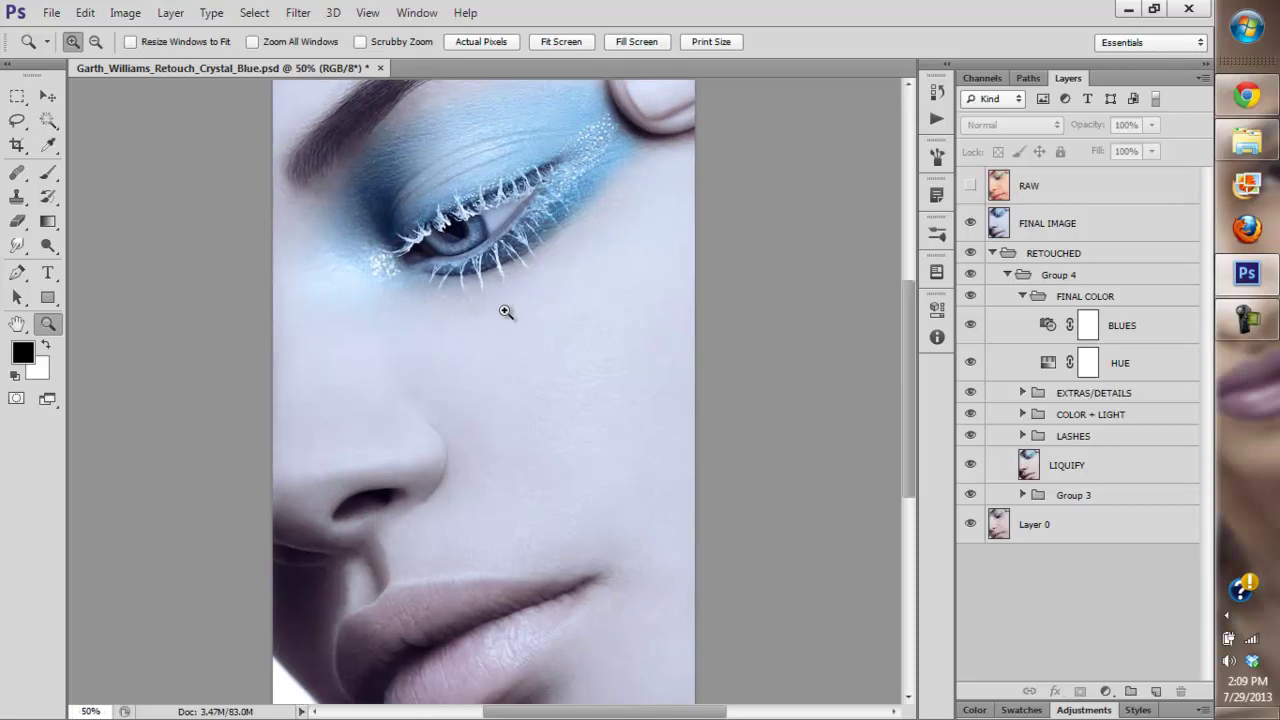
{"action": "left_click", "coordinate": [507, 311]}
{"action": "left_click", "coordinate": [512, 318], "text": "alt"}
{"action": "left_click", "coordinate": [517, 333], "text": "alt"}
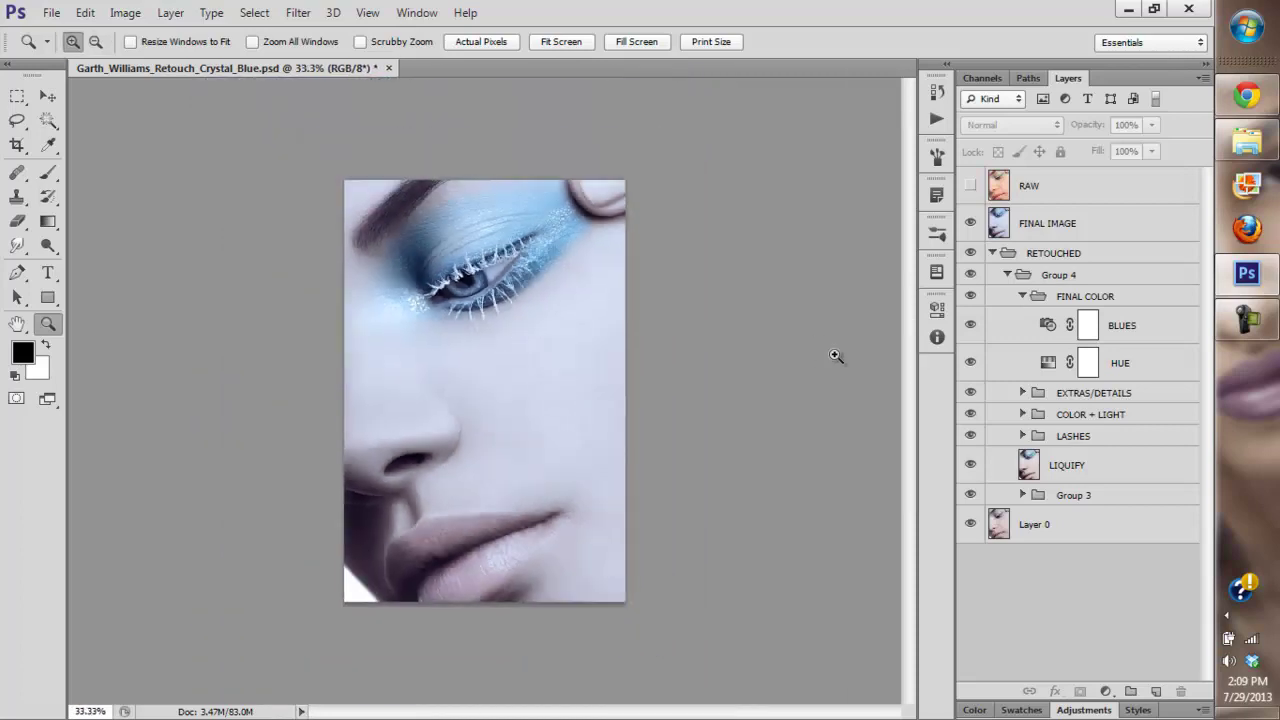
{"action": "left_click", "coordinate": [462, 326]}
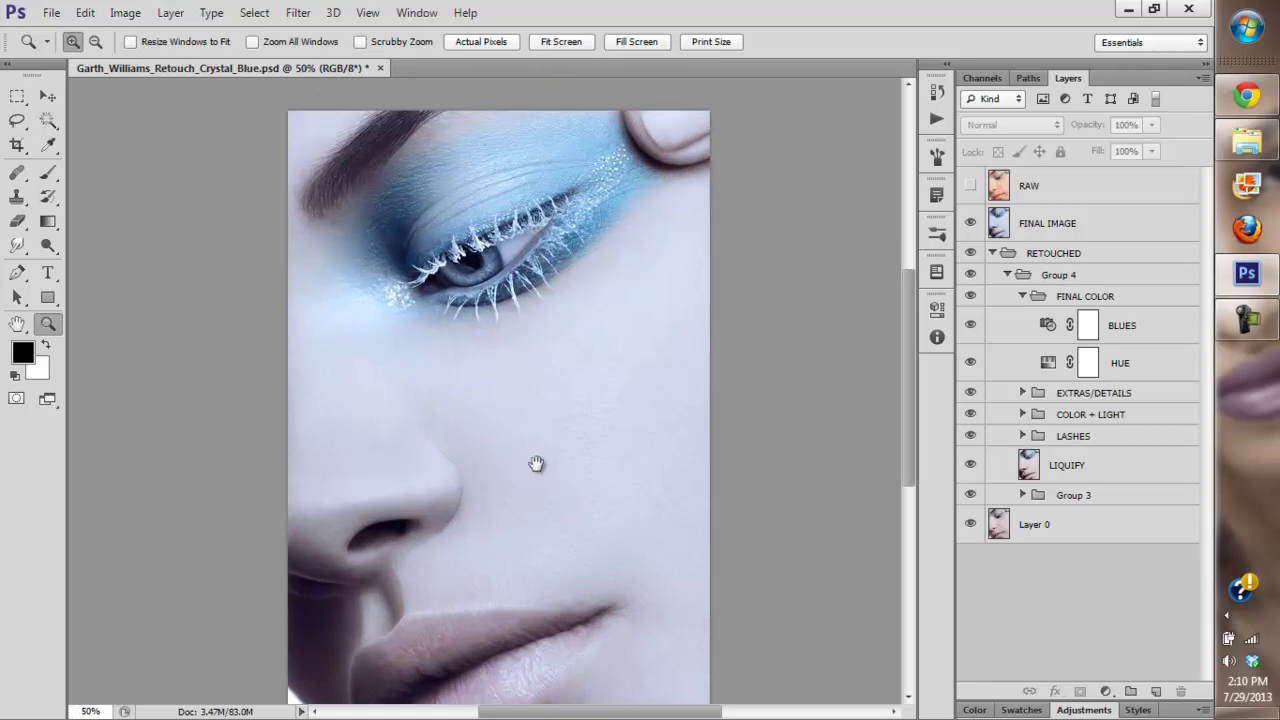
{"action": "left_click_drag", "start_coordinate": [537, 463], "coordinate": [517, 383]}
{"action": "left_click_drag", "start_coordinate": [909, 388], "coordinate": [904, 274]}
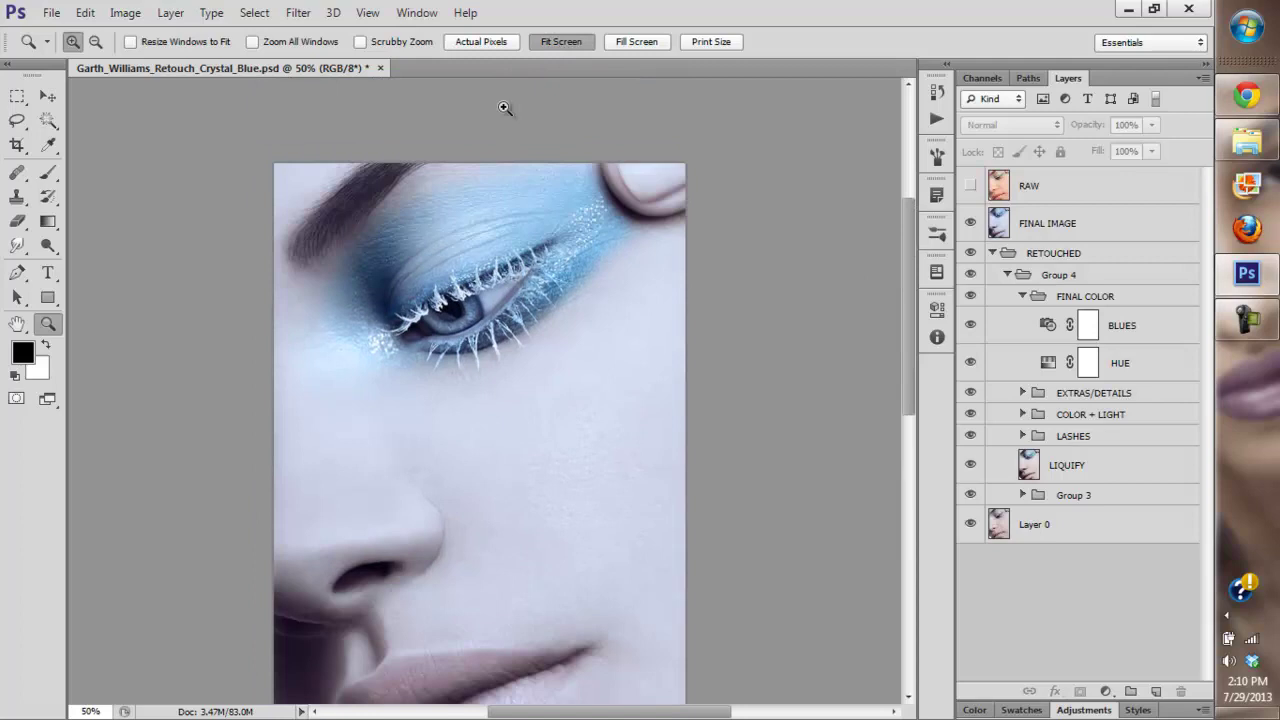
{"action": "key", "text": "ctrl+0"}
{"action": "left_click", "coordinate": [511, 304], "text": "alt"}
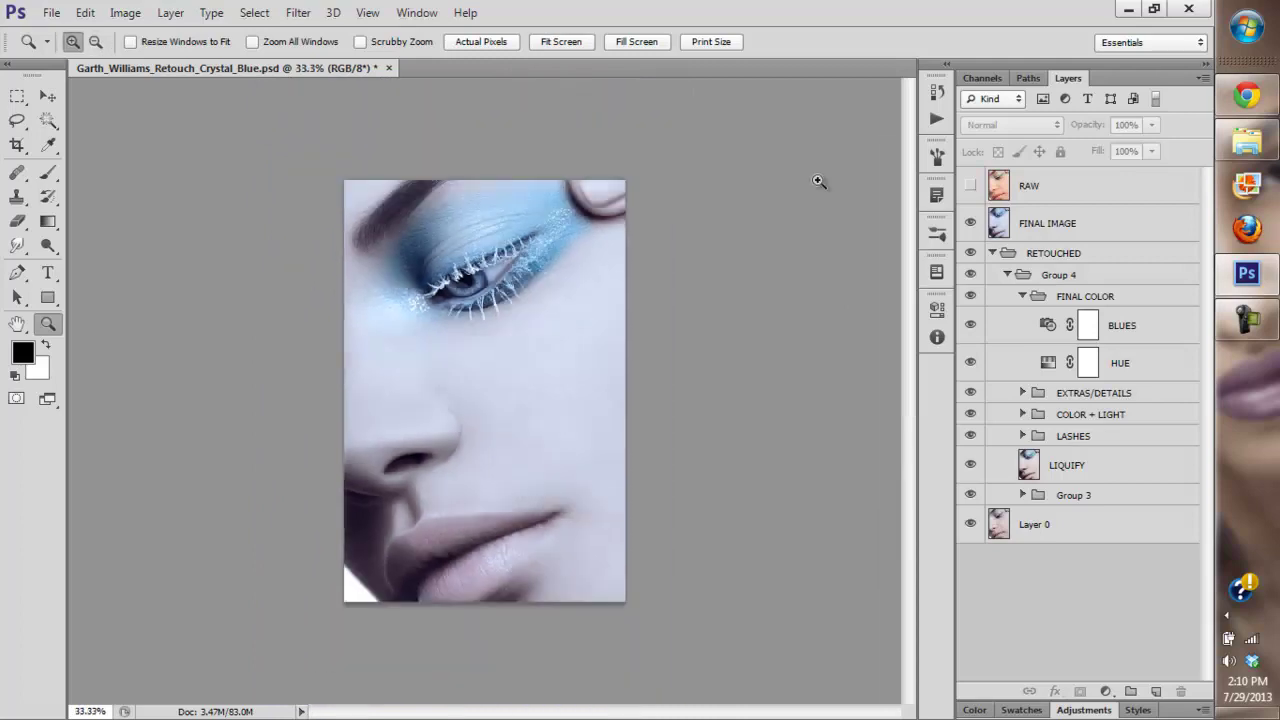
{"action": "left_click", "coordinate": [525, 283]}
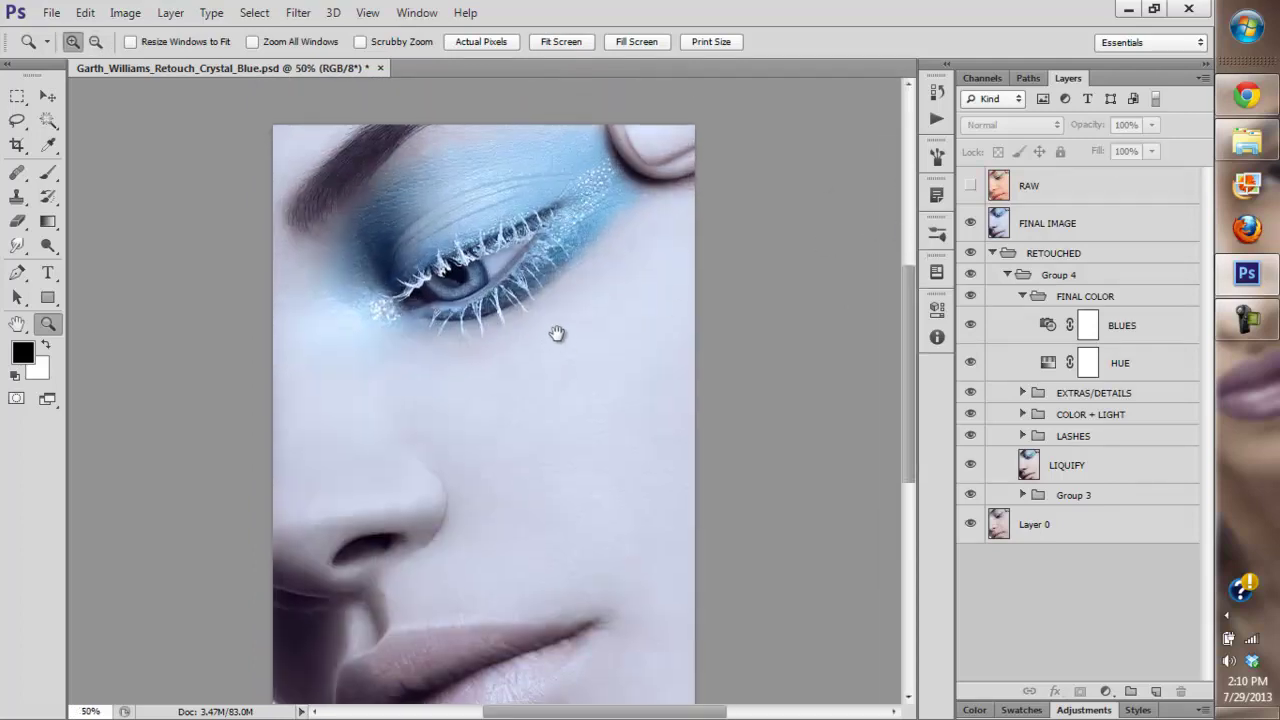
{"action": "left_click_drag", "start_coordinate": [557, 334], "coordinate": [564, 280]}
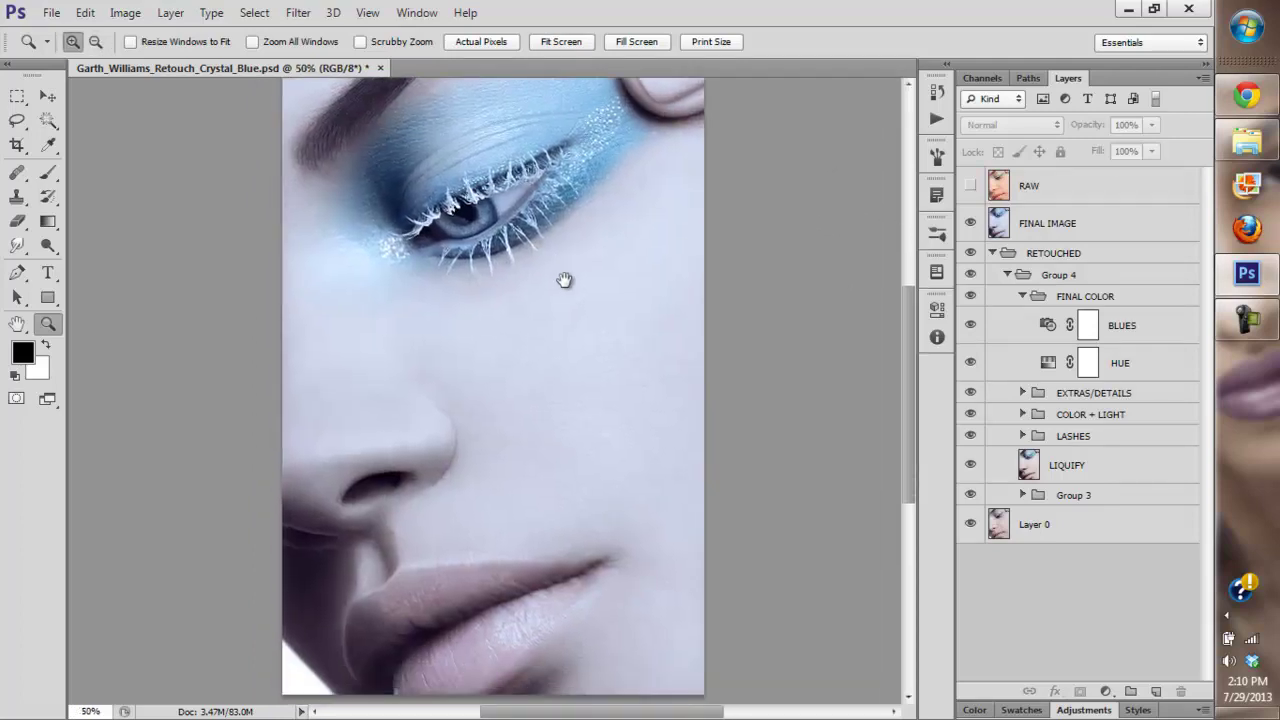
- View Layer 0 on its own, redisplay the FINAL IMAGE layer and compare it with RAW
{"action": "left_click", "coordinate": [970, 522], "text": "alt"}
{"action": "left_click", "coordinate": [970, 522], "text": "alt"}
{"action": "left_click", "coordinate": [970, 522], "text": "alt"}
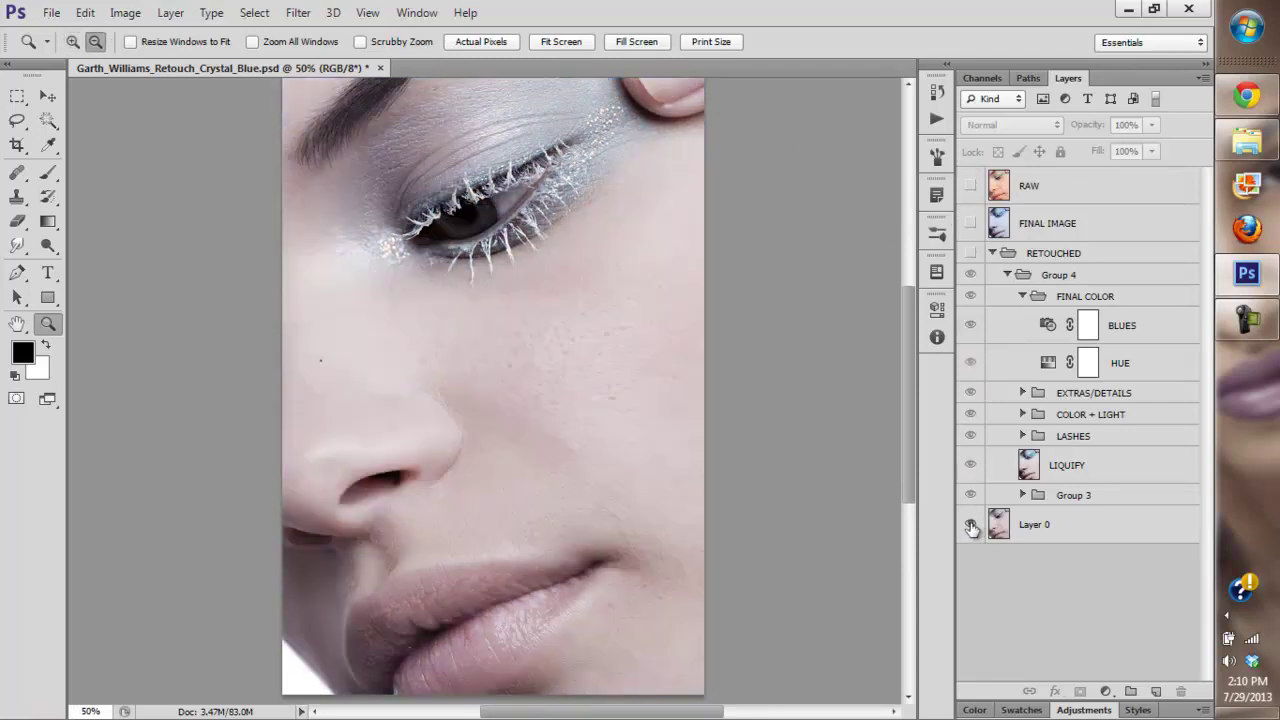
{"action": "left_click", "coordinate": [970, 223]}
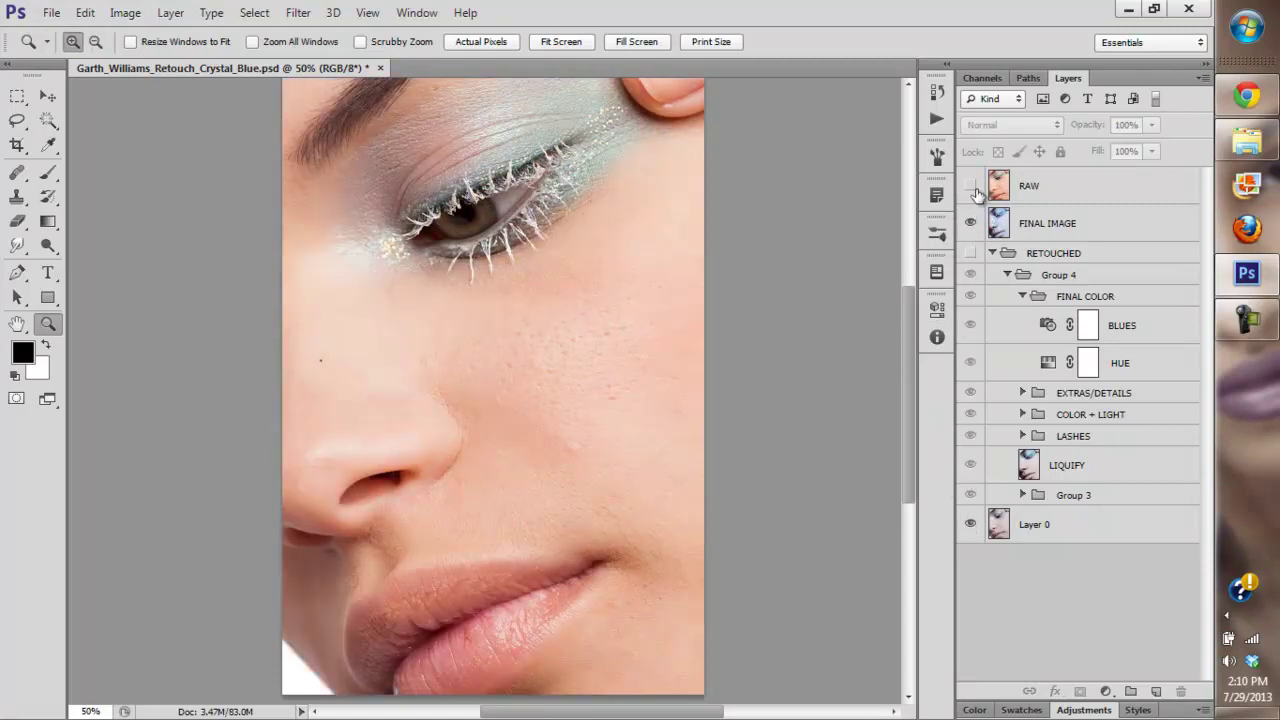
{"action": "left_click", "coordinate": [972, 187]}
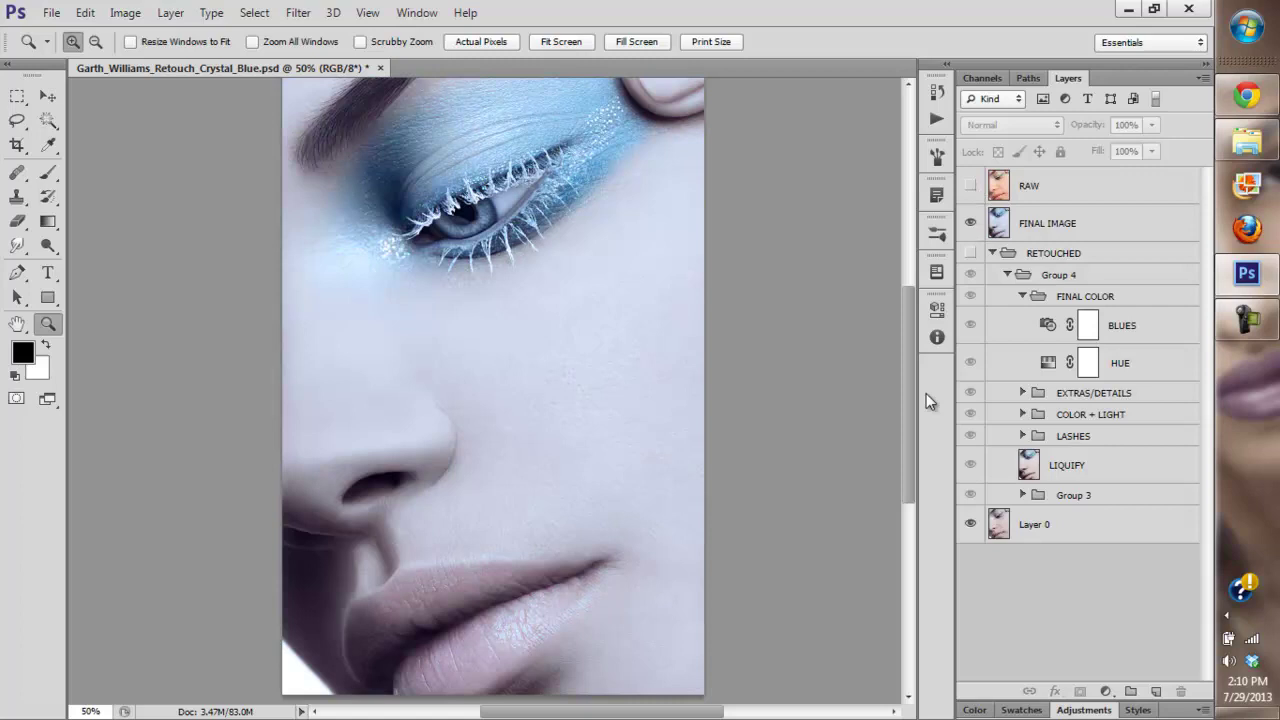
- Fit the portrait on screen and display only Layer 0, with every other layer hidden
{"action": "left_click", "coordinate": [557, 41]}
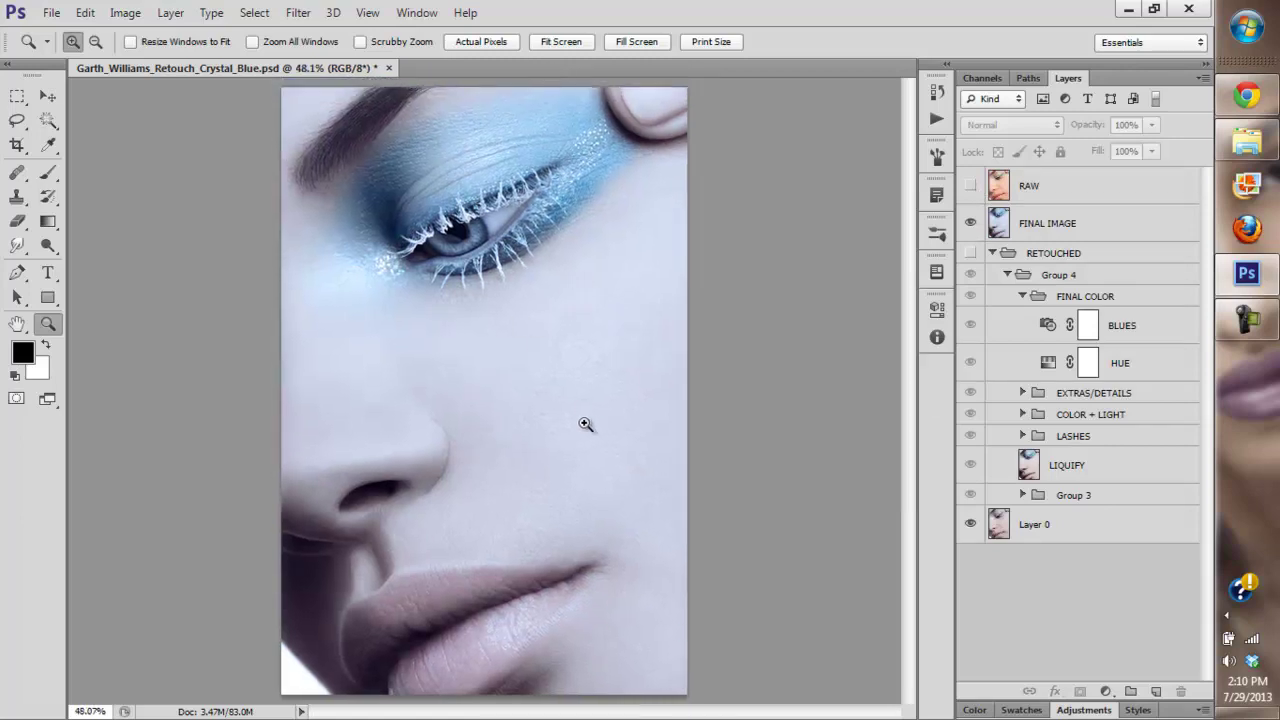
{"action": "left_click", "coordinate": [524, 512]}
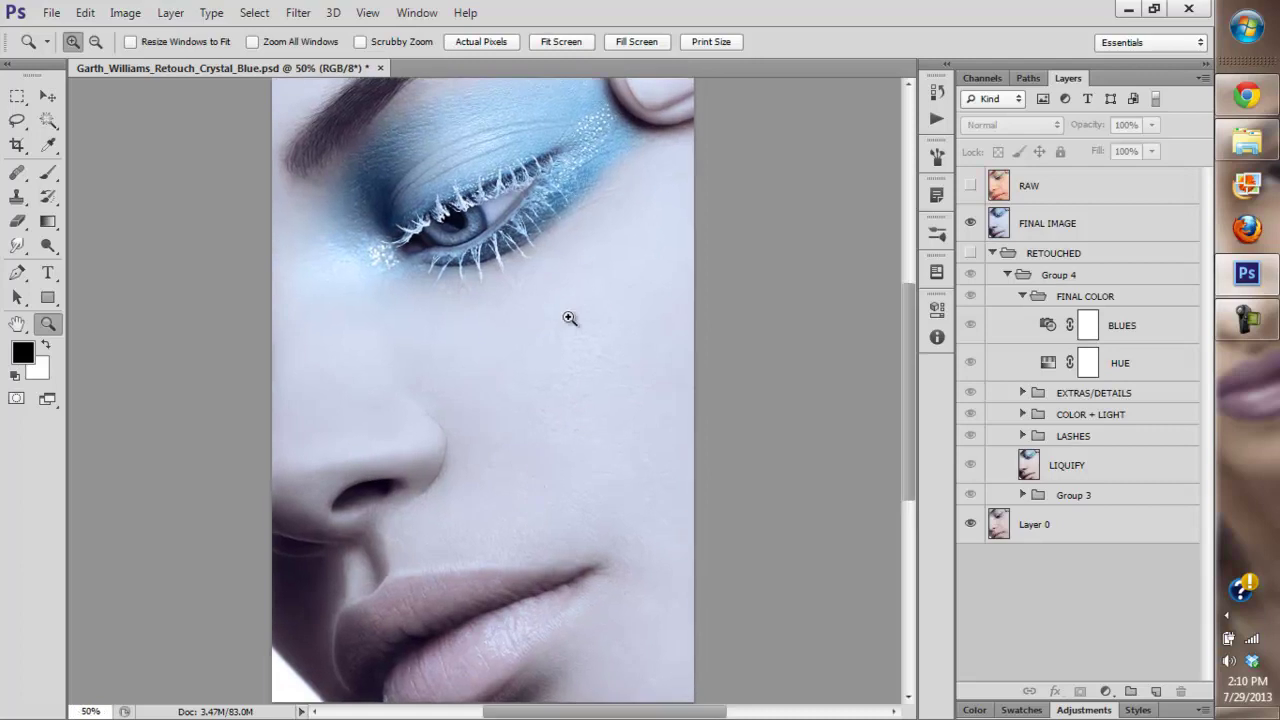
{"action": "left_click", "coordinate": [548, 41]}
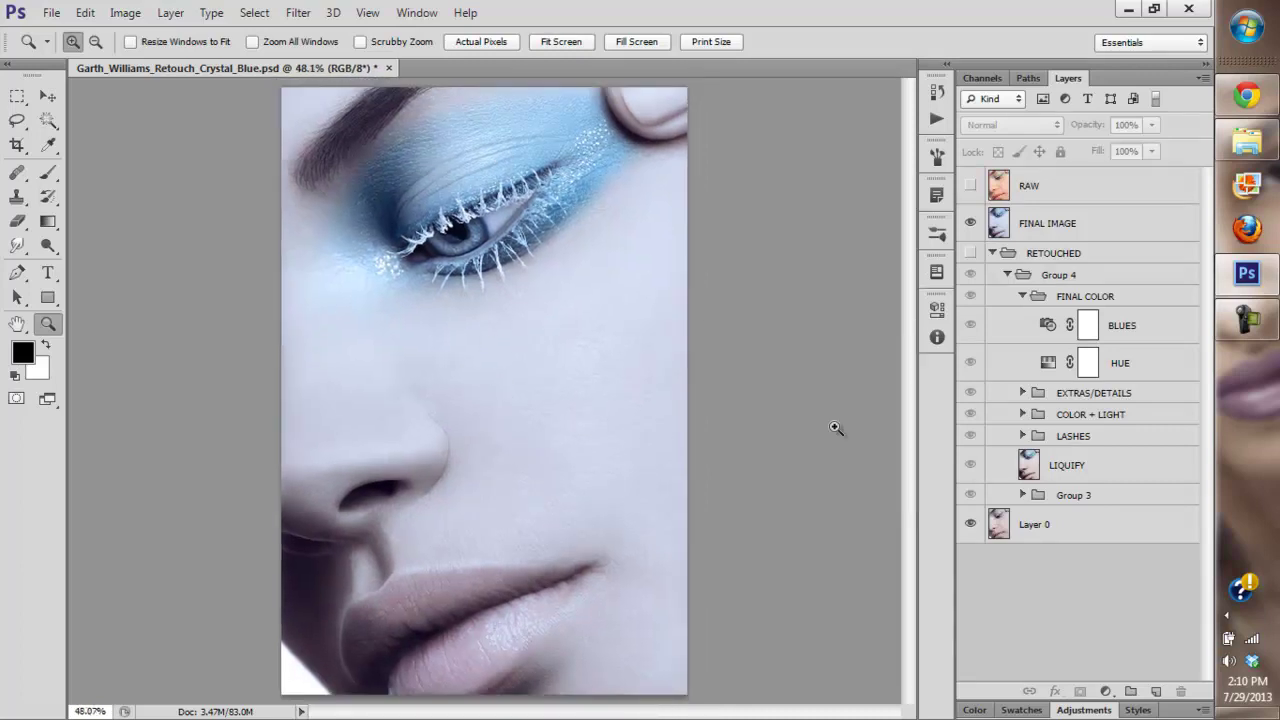
{"action": "left_click", "coordinate": [971, 526], "text": "alt"}
{"action": "left_click", "coordinate": [971, 526], "text": "alt"}
{"action": "left_click", "coordinate": [970, 523], "text": "alt"}
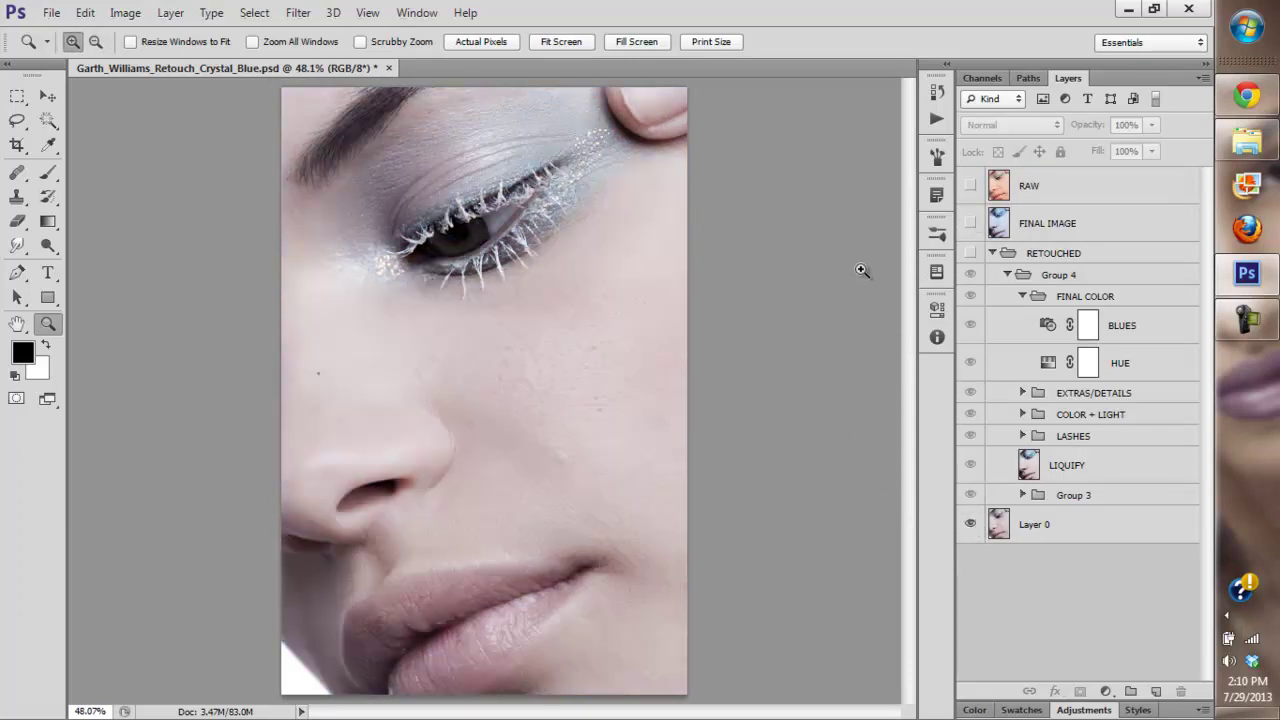
- Compare RAW with Layer 0 by toggling RAW's visibility, and inspect the unretouched skin around the eye and cheek up close
{"action": "left_click", "coordinate": [970, 188]}
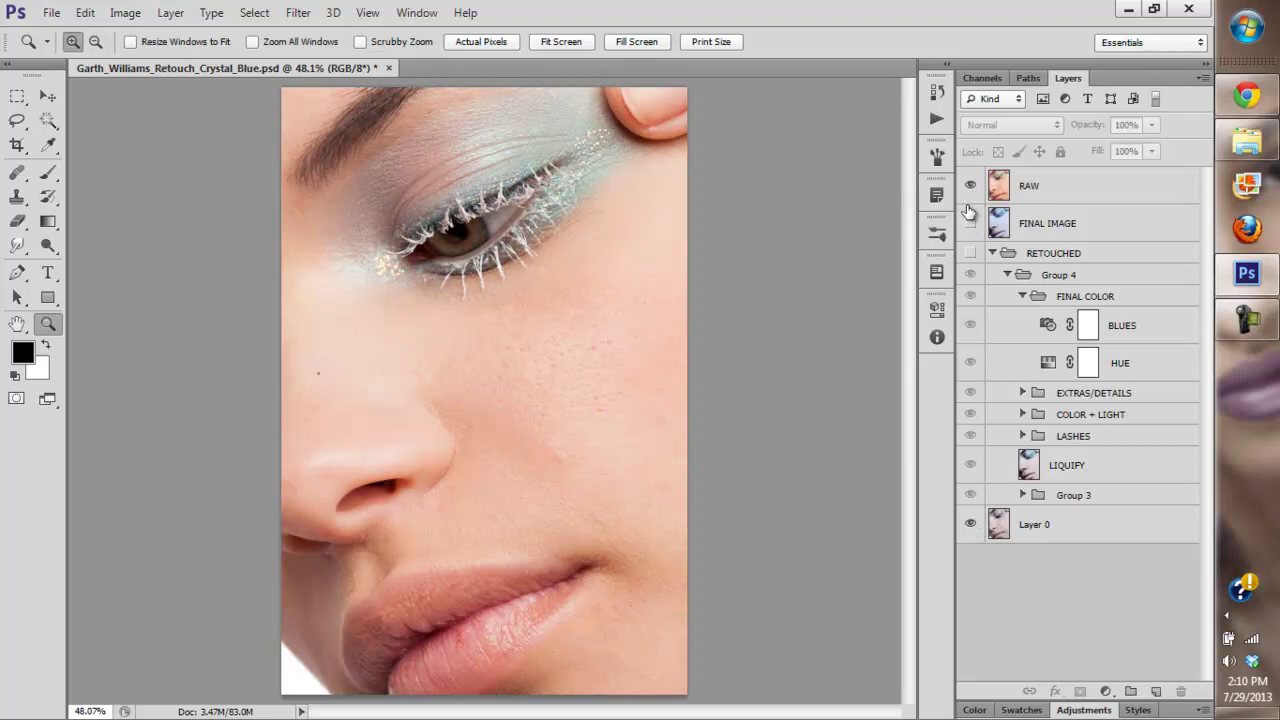
{"action": "left_click", "coordinate": [970, 188]}
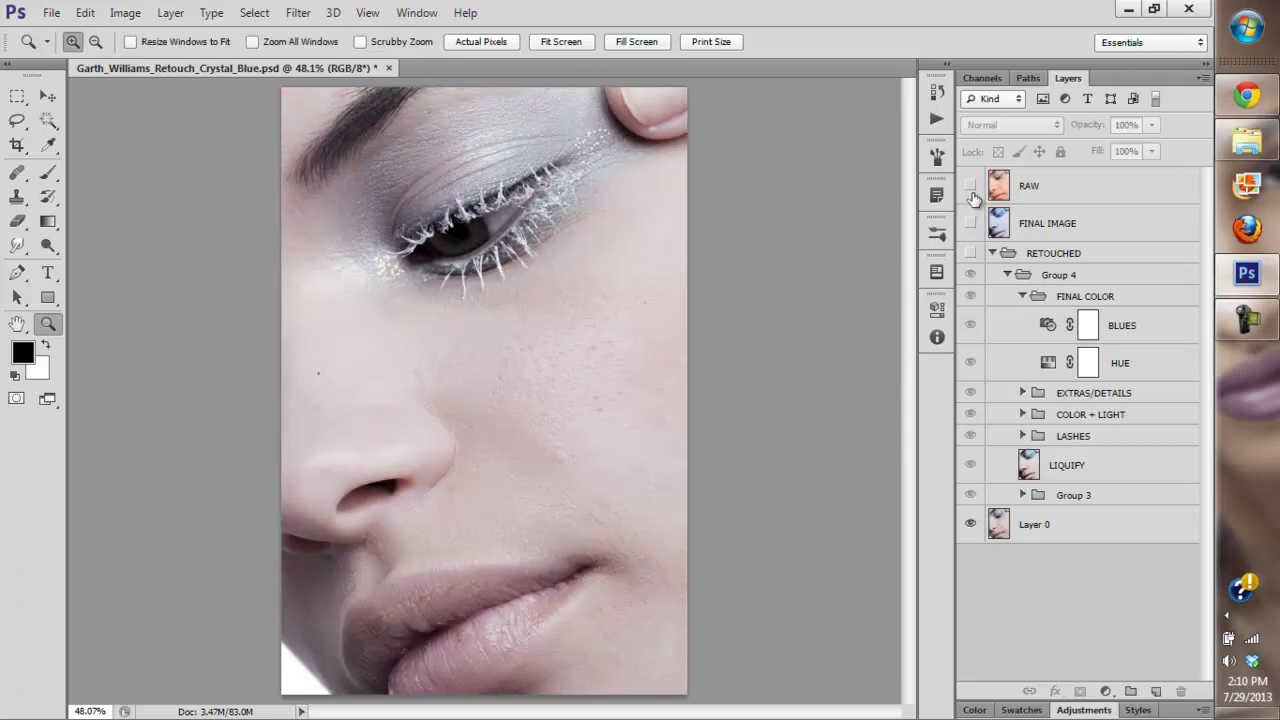
{"action": "left_click", "coordinate": [970, 188]}
{"action": "left_click", "coordinate": [970, 188]}
{"action": "left_click", "coordinate": [970, 188]}
{"action": "left_click", "coordinate": [970, 188]}
{"action": "left_click", "coordinate": [466, 311]}
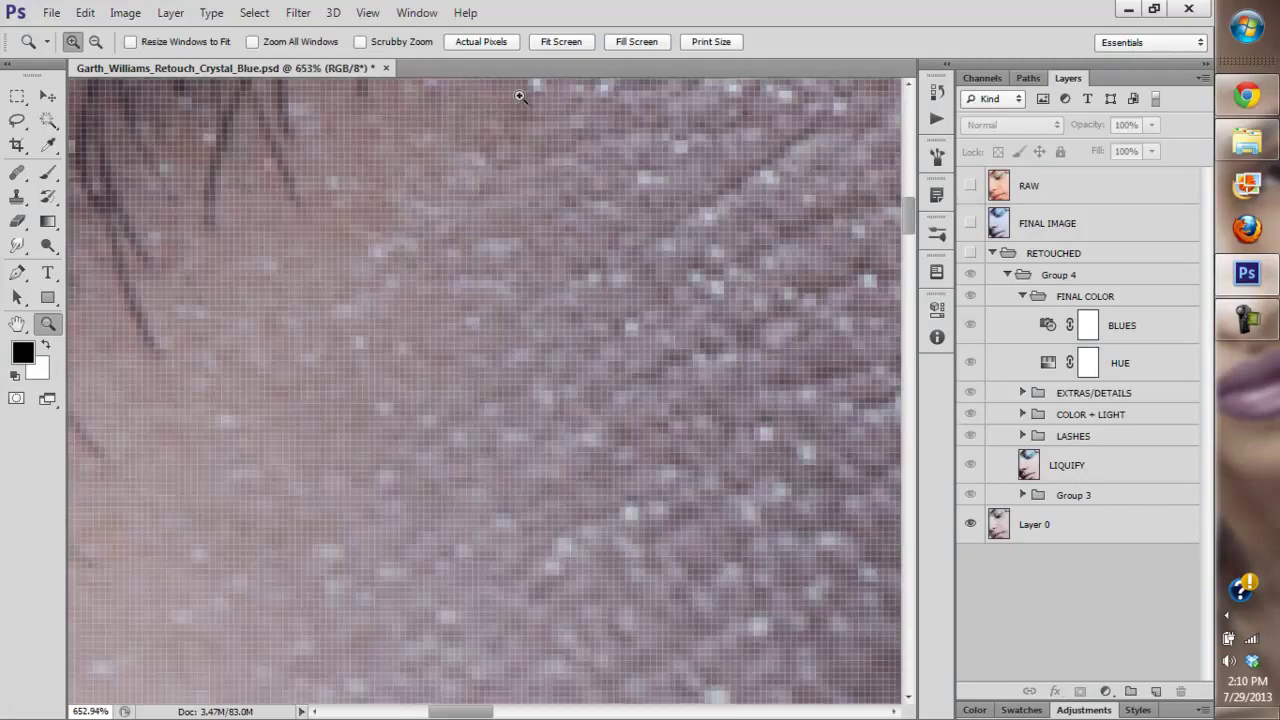
{"action": "left_click", "coordinate": [563, 44]}
{"action": "left_click", "coordinate": [517, 311]}
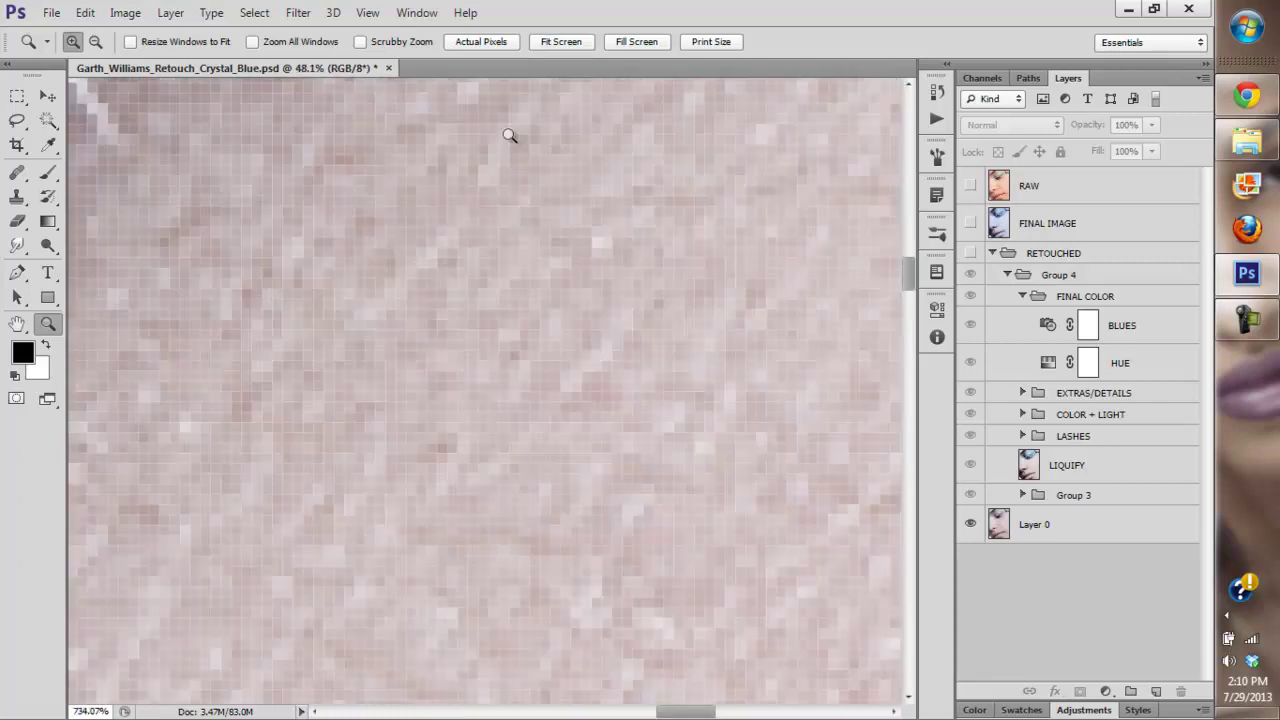
{"action": "left_click", "coordinate": [561, 41]}
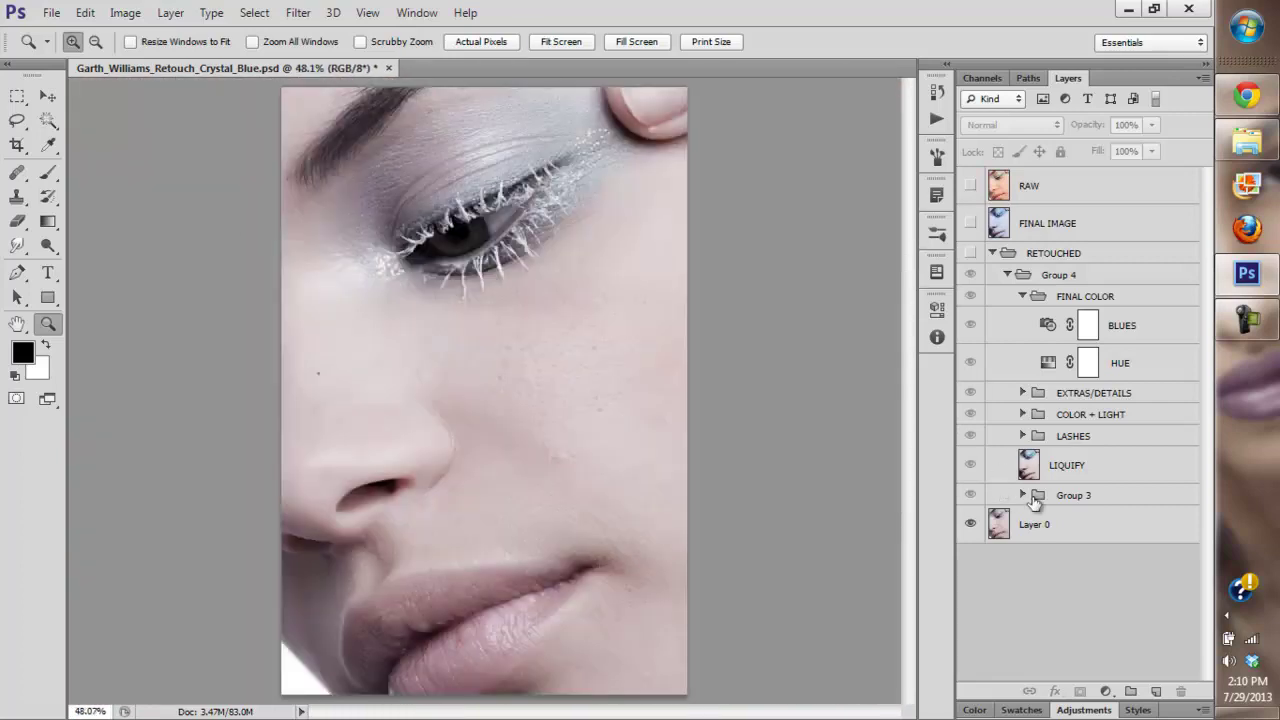
- Expand Group 3 and show only its EYE mskrup group over Layer 0
{"action": "left_click", "coordinate": [1022, 495]}
{"action": "left_click_drag", "start_coordinate": [1204, 372], "coordinate": [1206, 608]}
{"action": "key", "text": "alt"}
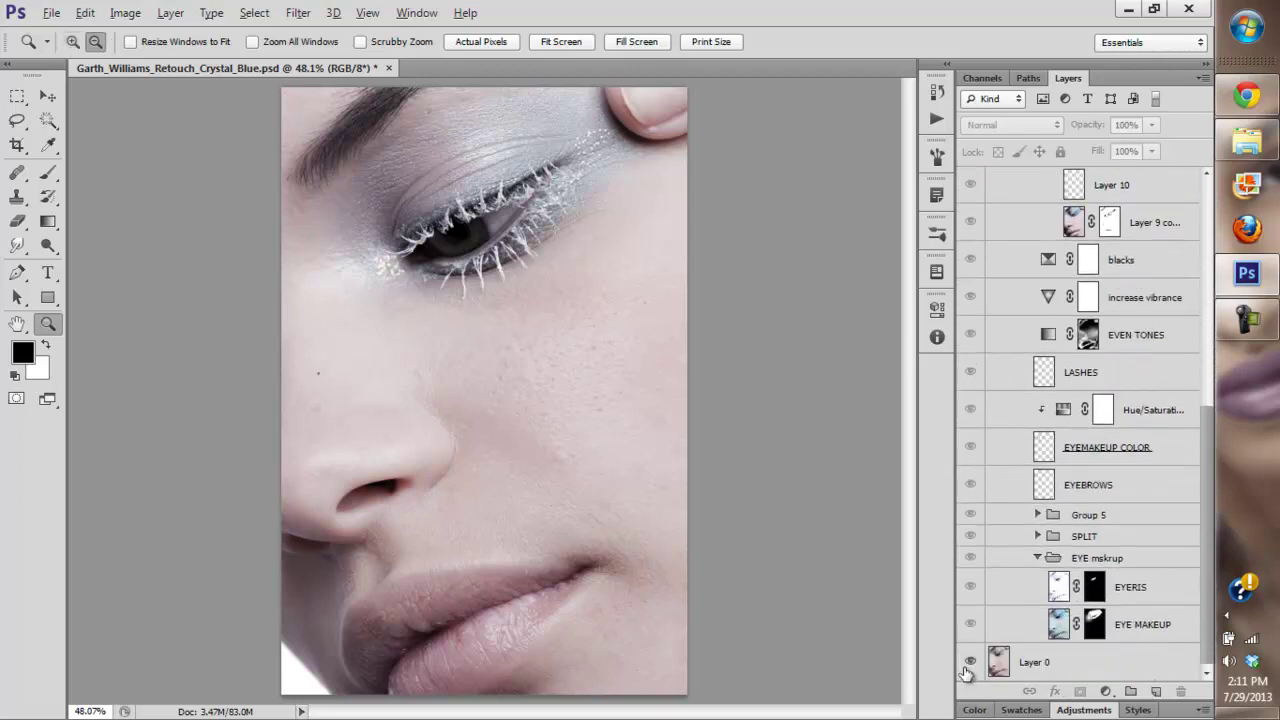
{"action": "left_click", "coordinate": [970, 558], "text": "alt"}
{"action": "left_click", "coordinate": [971, 660]}
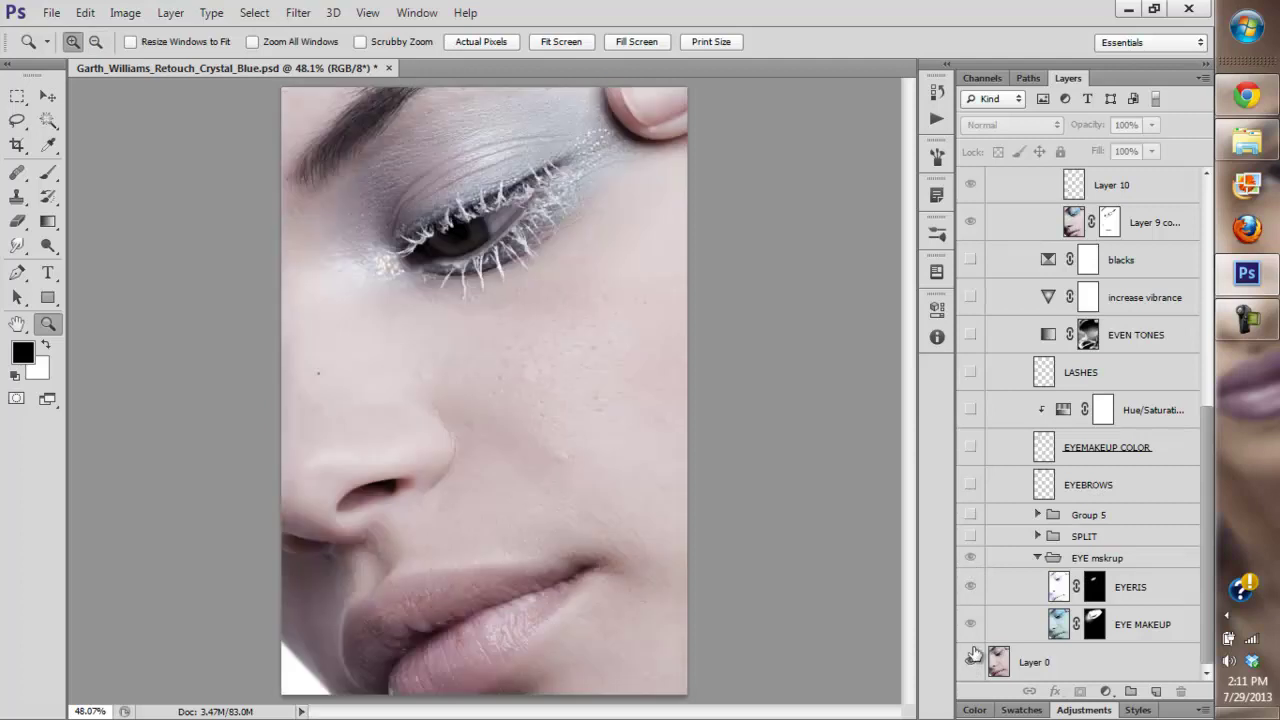
{"action": "left_click", "coordinate": [970, 560]}
{"action": "left_click", "coordinate": [970, 560]}
{"action": "left_click", "coordinate": [971, 560]}
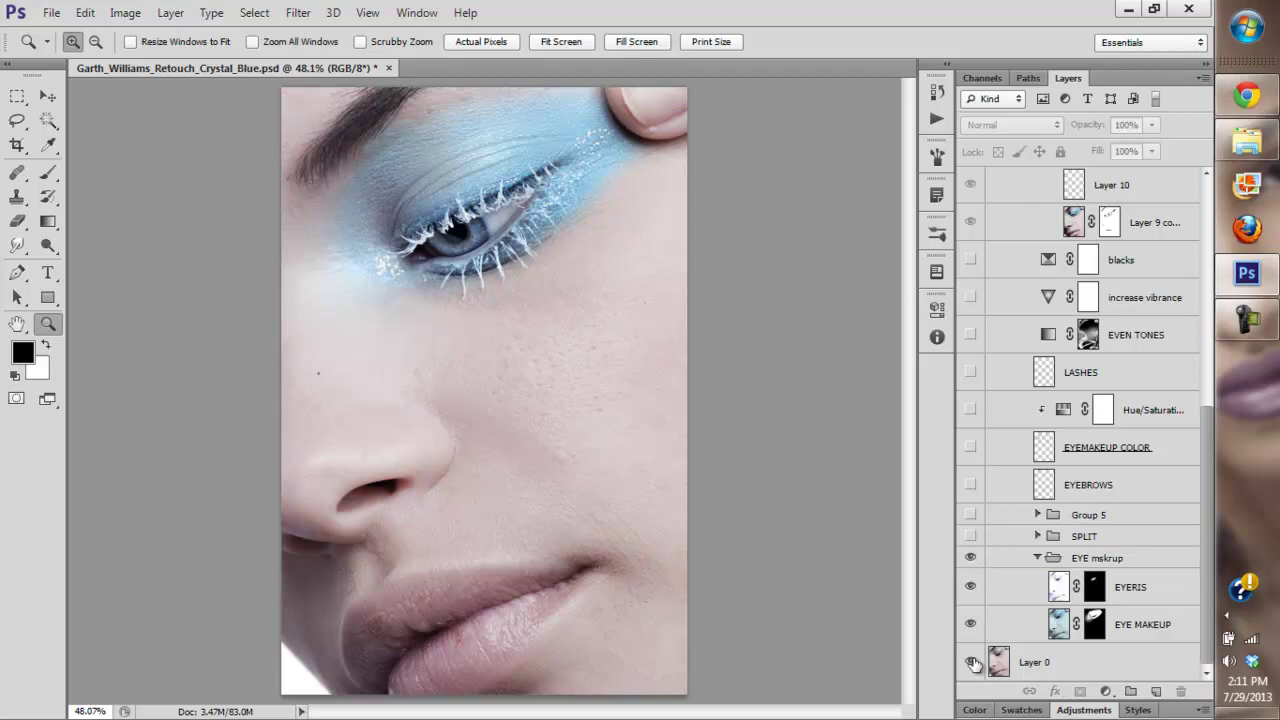
{"action": "left_click", "coordinate": [971, 663], "text": "alt"}
- Compare the portrait with and without the EYERIS and EYE MAKEUP layers and their EYE mskrup group
{"action": "left_click", "coordinate": [972, 589]}
{"action": "left_click", "coordinate": [971, 589]}
{"action": "left_click", "coordinate": [971, 620]}
{"action": "left_click", "coordinate": [971, 623]}
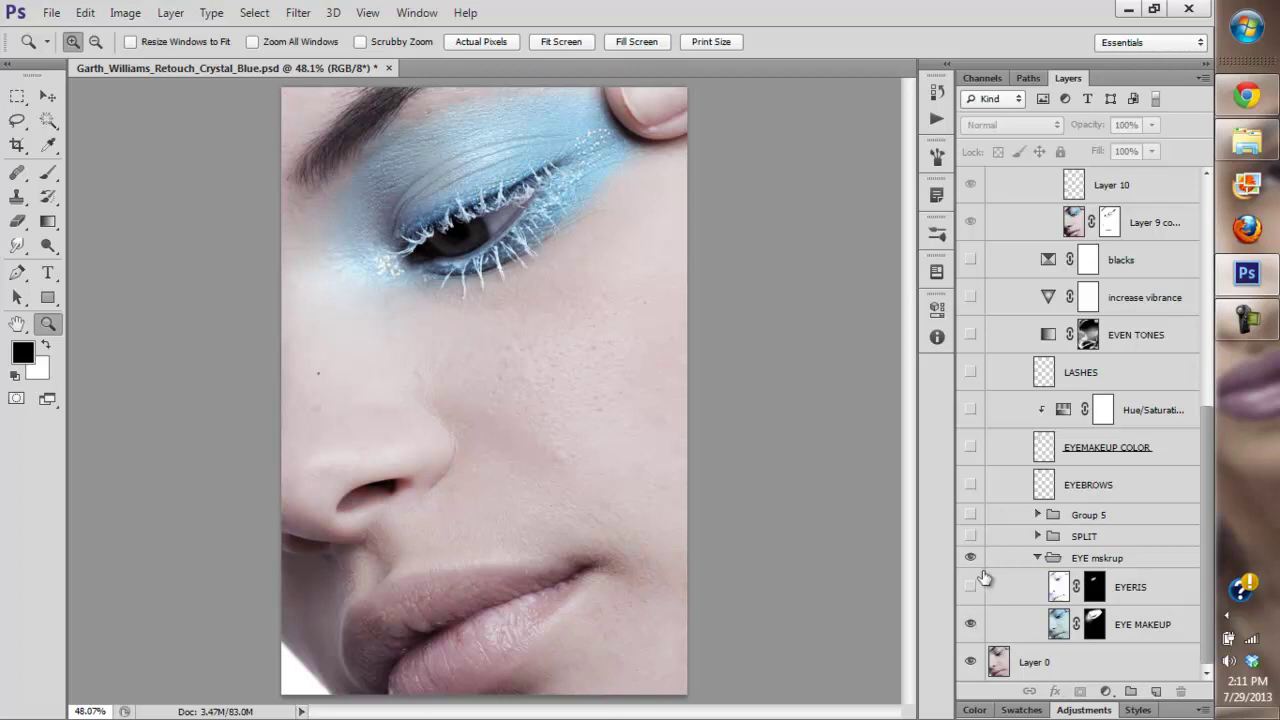
{"action": "left_click", "coordinate": [971, 587]}
{"action": "left_click", "coordinate": [970, 558]}
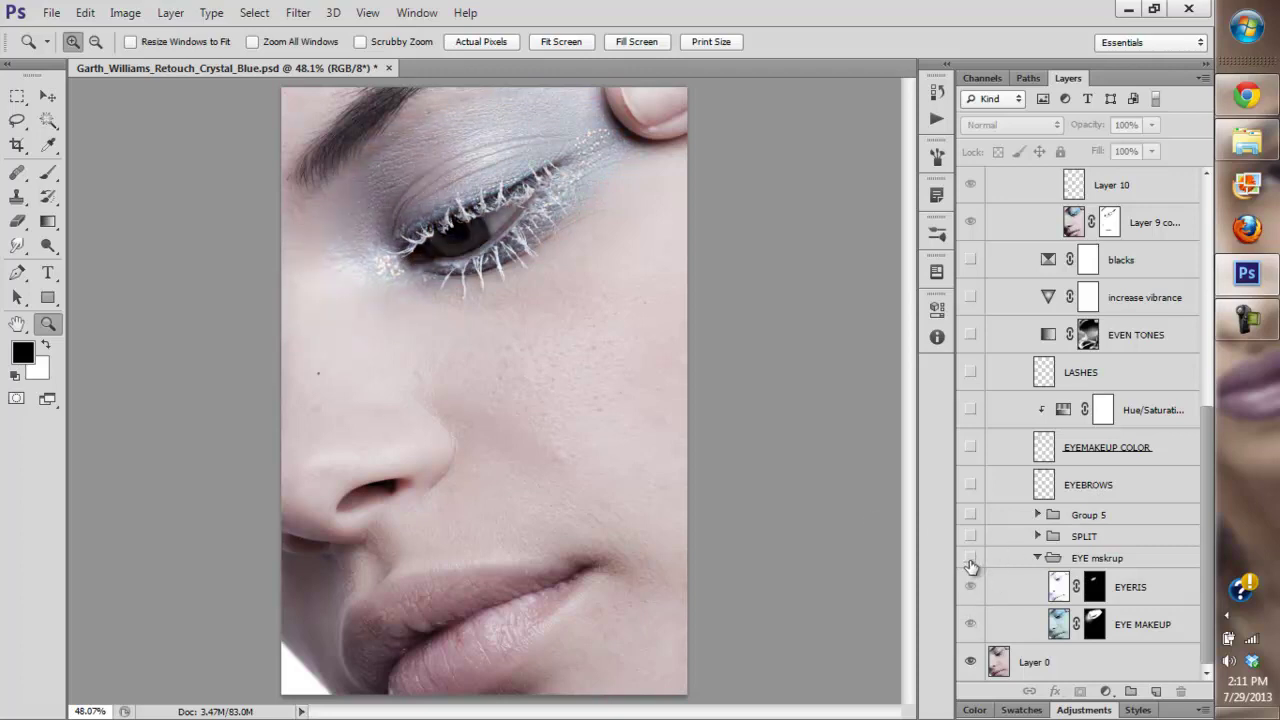
{"action": "left_click", "coordinate": [970, 558]}
- Collapse the EYE mskrup group and toggle its visibility to review its effect, leaving it shown
{"action": "left_click", "coordinate": [1042, 566]}
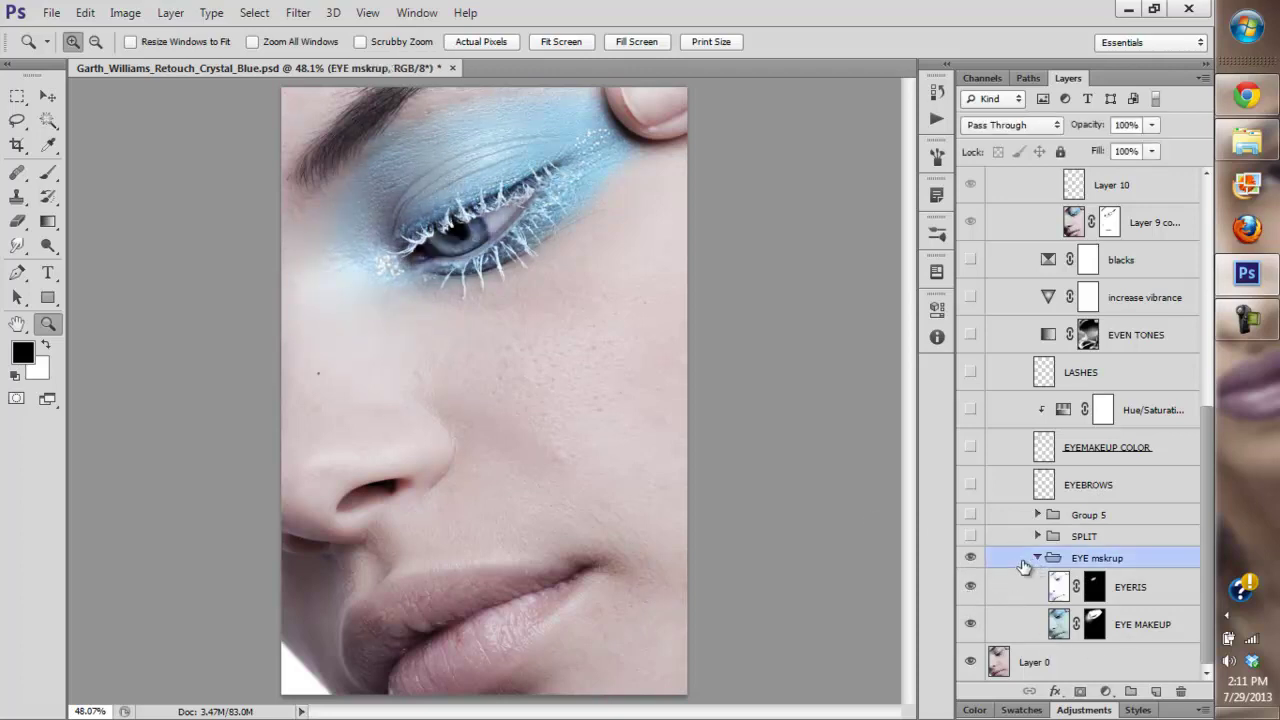
{"action": "left_click", "coordinate": [1037, 558]}
{"action": "left_click", "coordinate": [970, 632]}
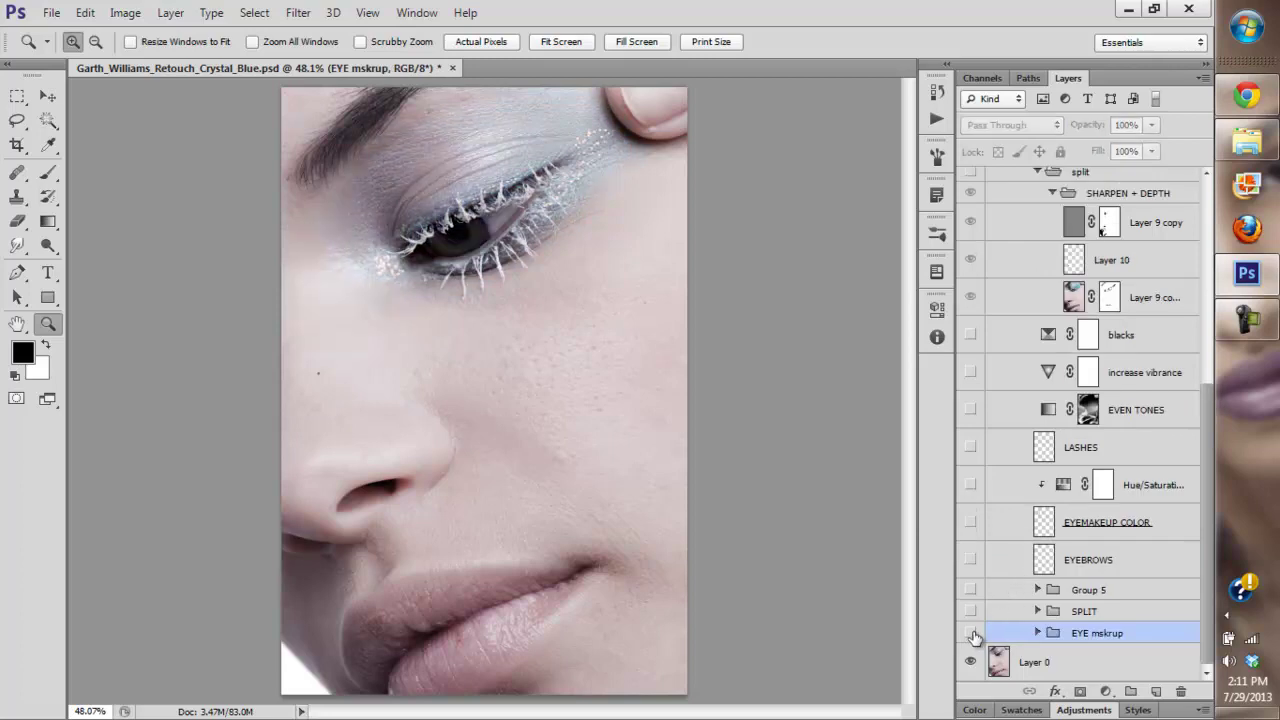
{"action": "left_click", "coordinate": [970, 632]}
{"action": "mouse_move", "coordinate": [1201, 478]}
{"action": "left_mouse_down"}
{"action": "mouse_move", "coordinate": [1201, 434]}
{"action": "mouse_move", "coordinate": [1201, 478]}
{"action": "left_mouse_up"}
{"action": "left_click", "coordinate": [970, 632]}
{"action": "left_click", "coordinate": [972, 633]}
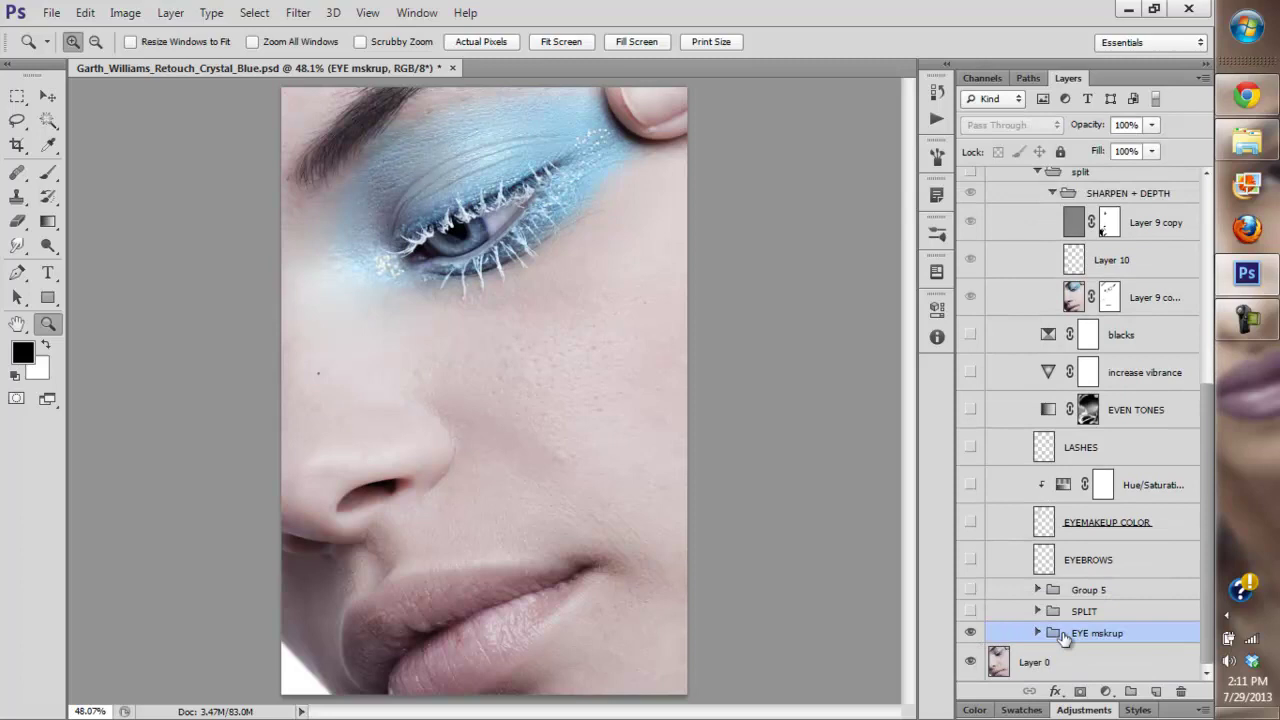
- Expand the SPLIT group, make it visible and examine the cheek skin texture at 200%
{"action": "left_click", "coordinate": [1037, 611]}
{"action": "left_click_drag", "start_coordinate": [1205, 493], "coordinate": [1178, 598]}
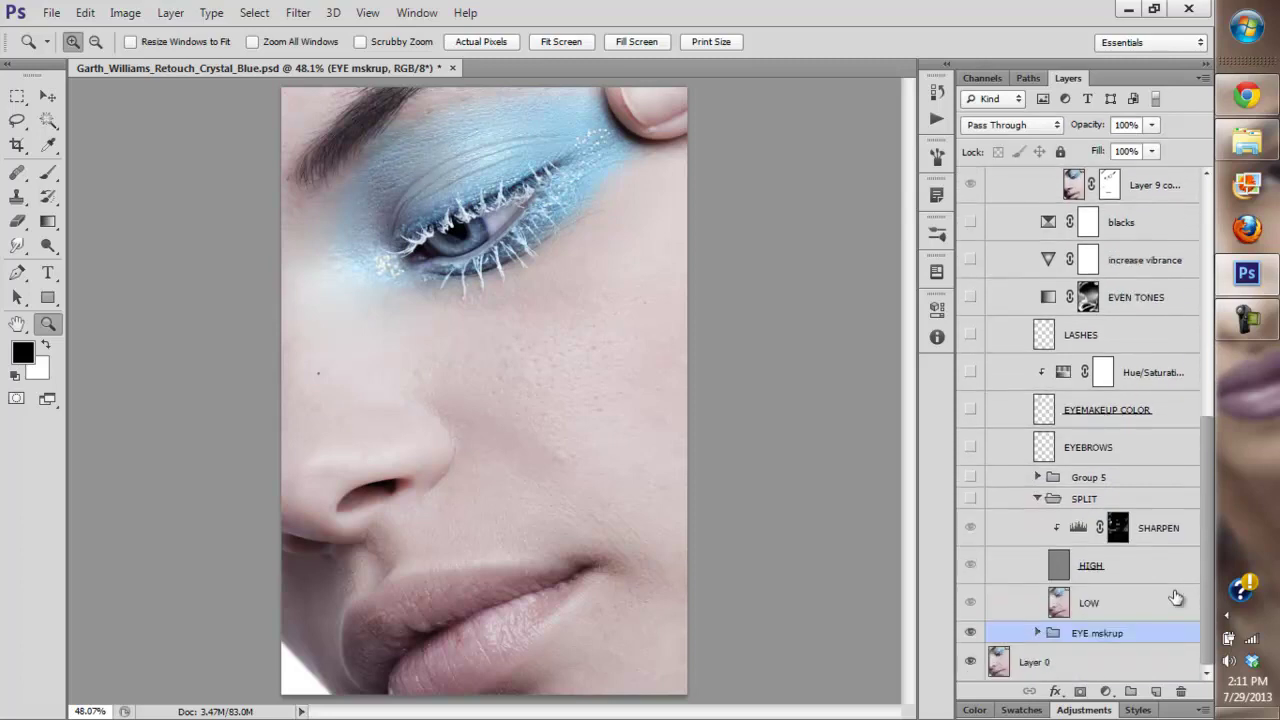
{"action": "left_click", "coordinate": [970, 499]}
{"action": "left_click", "coordinate": [540, 358]}
{"action": "left_click", "coordinate": [535, 355]}
{"action": "left_click", "coordinate": [533, 350]}
{"action": "left_click", "coordinate": [528, 318]}
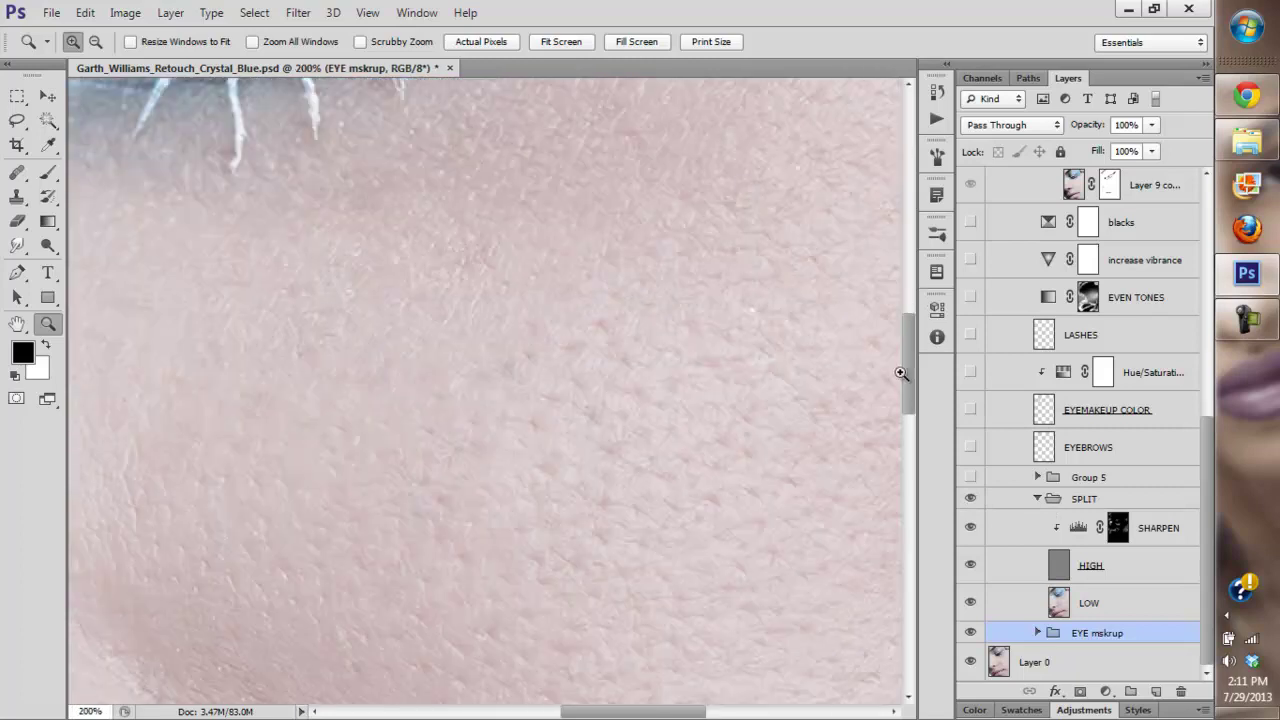
- Examine the skin texture around the lips, nose and upper cheek at 200%, checking the SPLIT group's effect
{"action": "left_click_drag", "start_coordinate": [904, 372], "coordinate": [903, 510]}
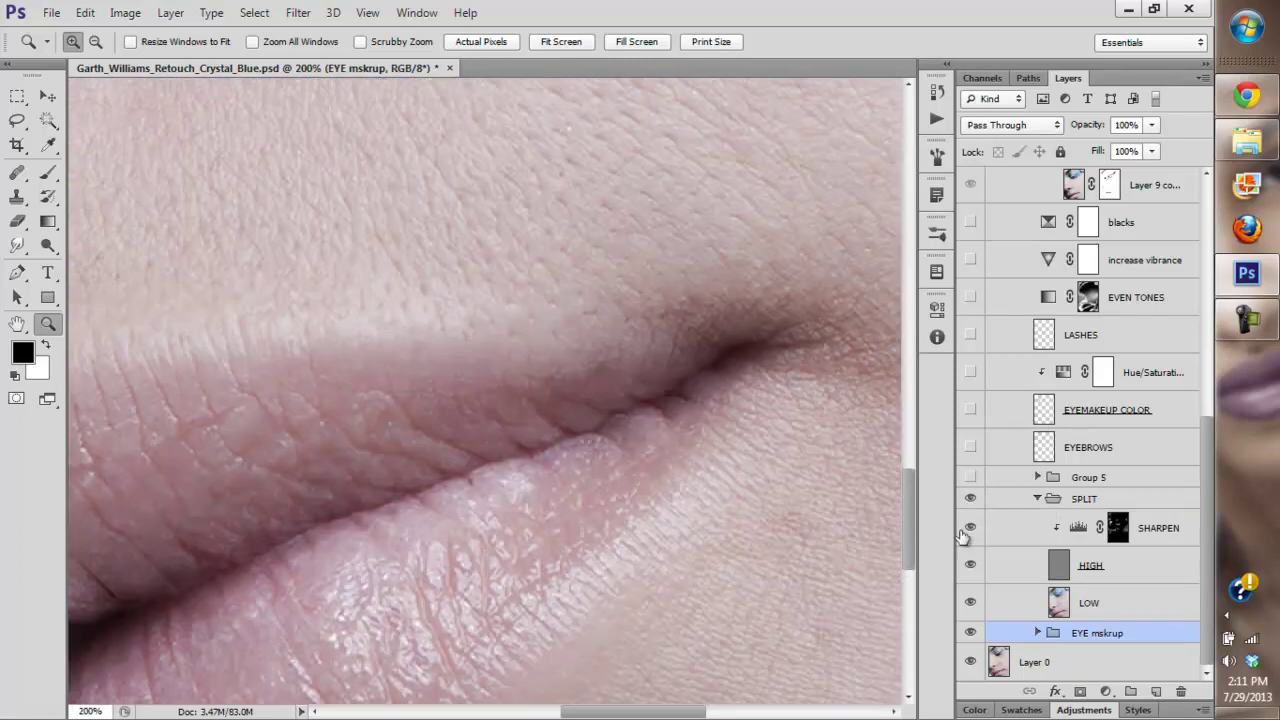
{"action": "left_click_drag", "start_coordinate": [682, 711], "coordinate": [623, 714]}
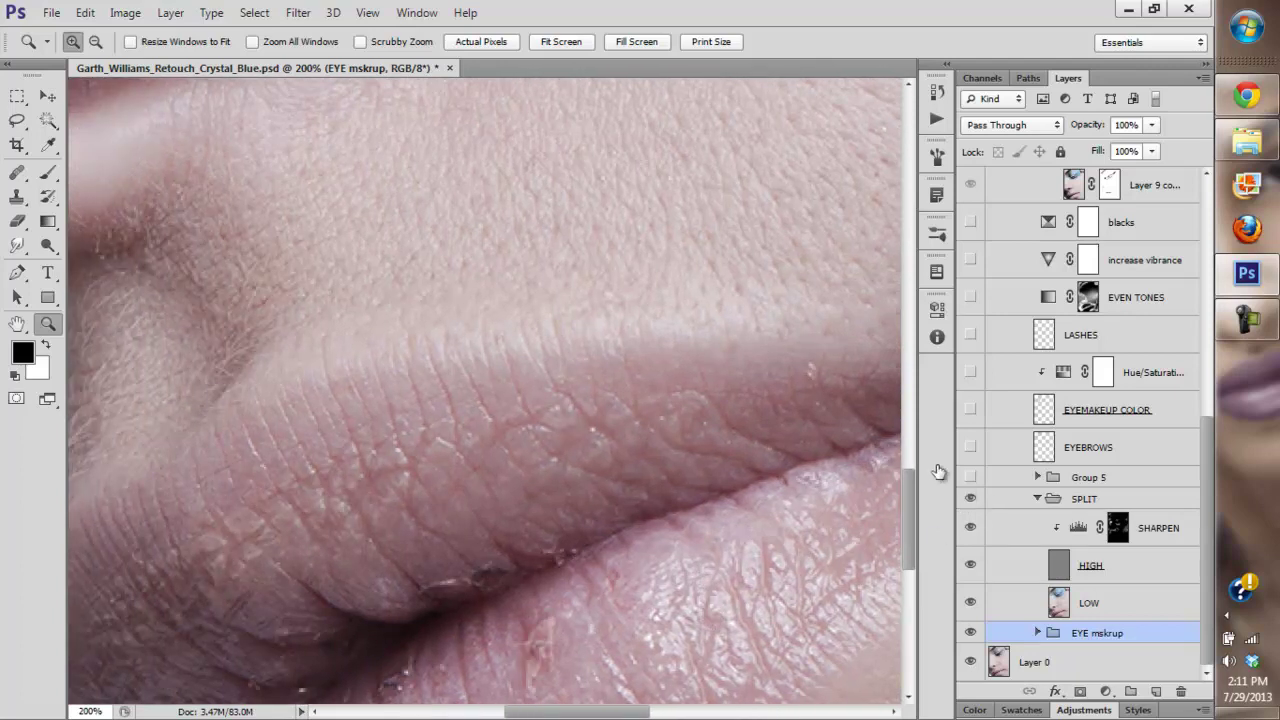
{"action": "left_click_drag", "start_coordinate": [633, 712], "coordinate": [595, 714]}
{"action": "left_click", "coordinate": [969, 497]}
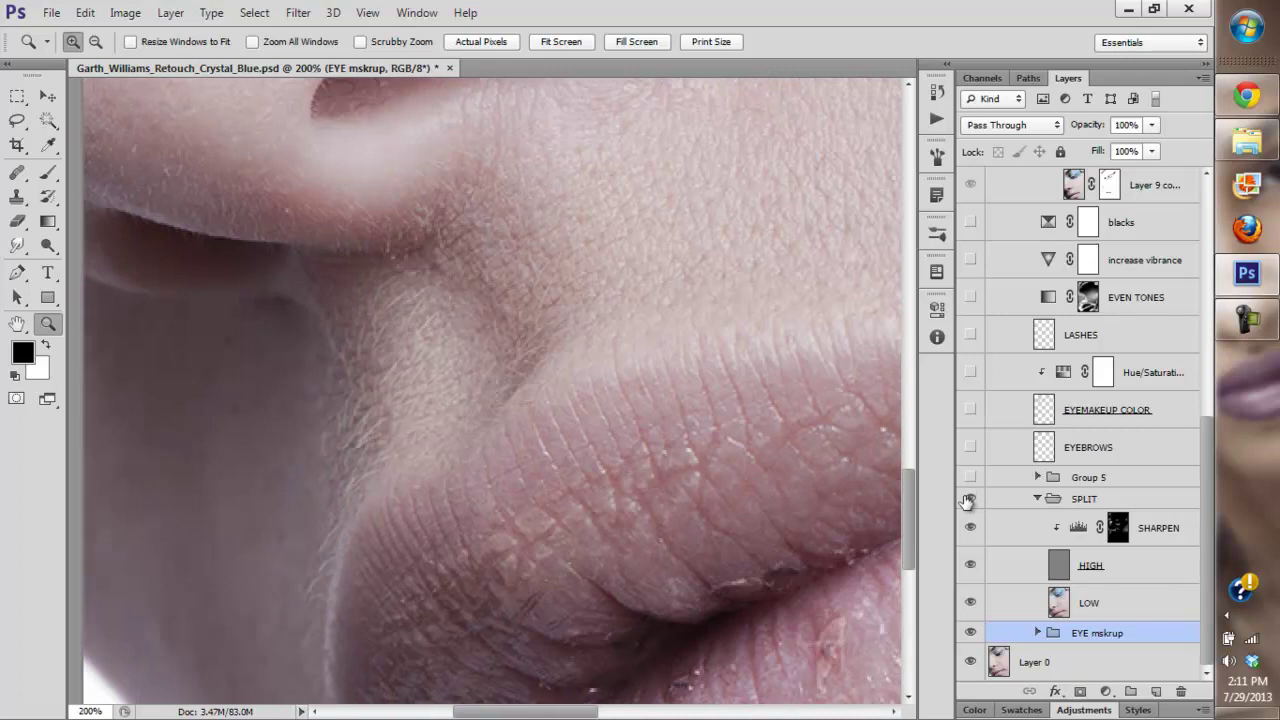
{"action": "left_click_drag", "start_coordinate": [911, 489], "coordinate": [874, 346]}
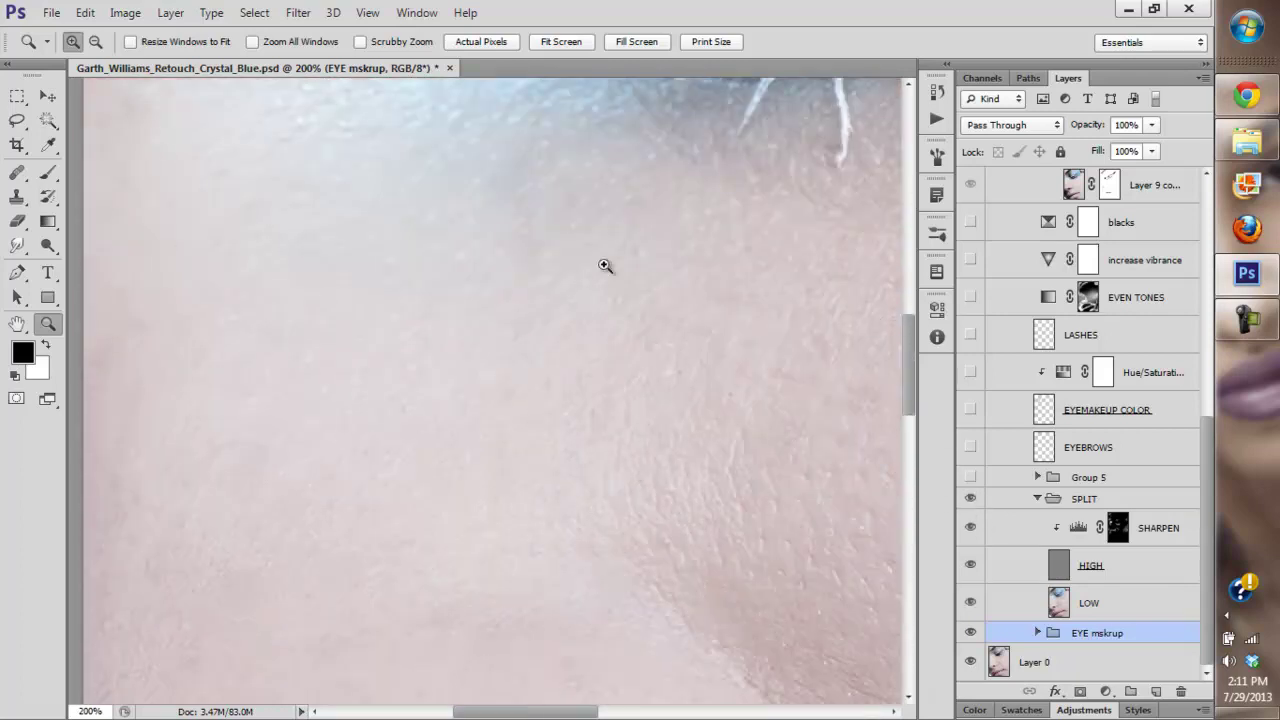
- View the whole portrait and inspect the cheek pores at 300% magnification
{"action": "left_click", "coordinate": [560, 43]}
{"action": "left_click", "coordinate": [591, 388]}
{"action": "left_click", "coordinate": [592, 388]}
{"action": "left_click", "coordinate": [596, 389]}
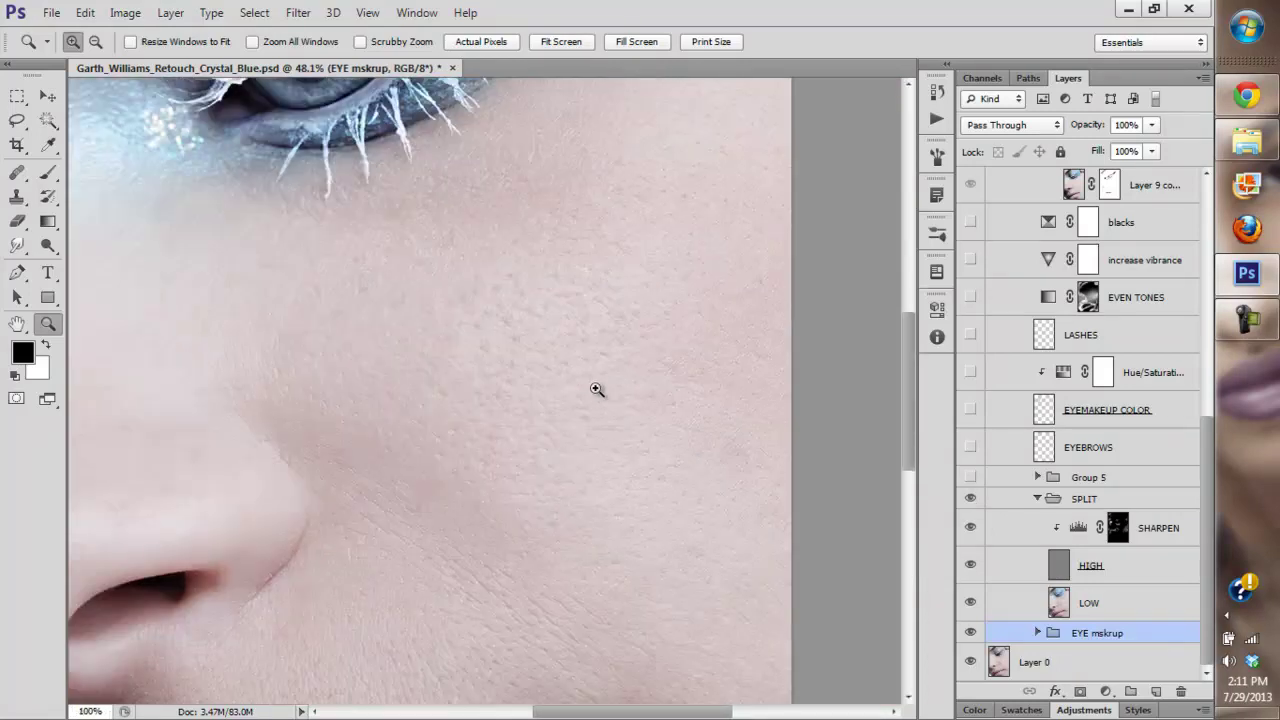
{"action": "left_click", "coordinate": [597, 389]}
{"action": "left_click", "coordinate": [597, 389]}
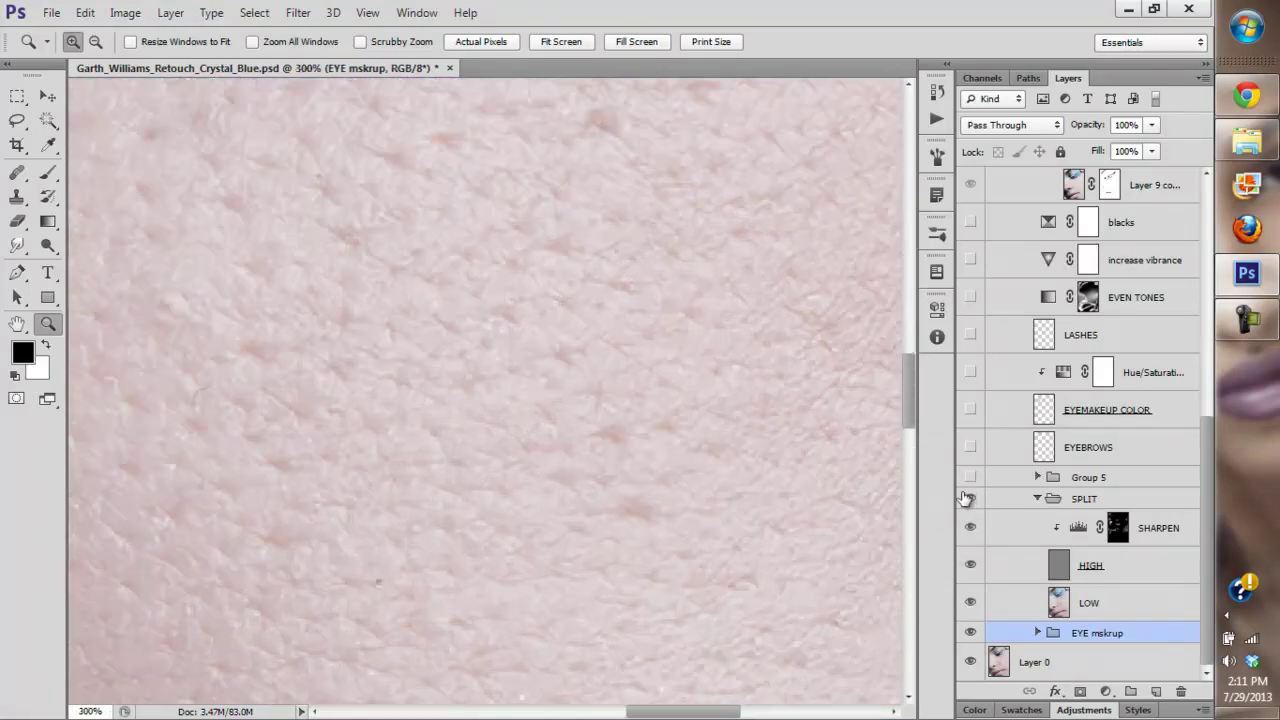
- Compare the eye and upper cheek at 100% with and without the SPLIT group, leaving the group shown
{"action": "left_click", "coordinate": [548, 47]}
{"action": "key", "text": "ctrl+plus"}
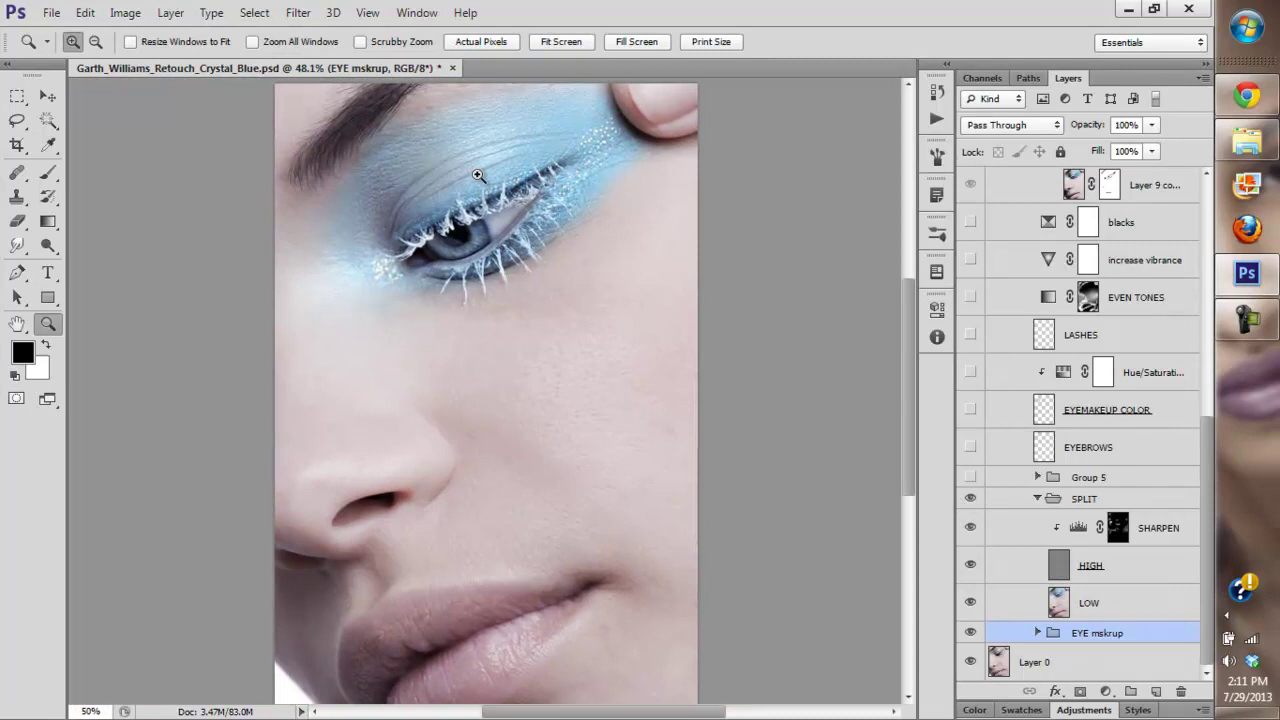
{"action": "key", "text": "ctrl+plus"}
{"action": "scroll", "coordinate": [911, 412], "scroll_direction": "up", "scroll_amount": 1}
{"action": "left_click", "coordinate": [640, 278]}
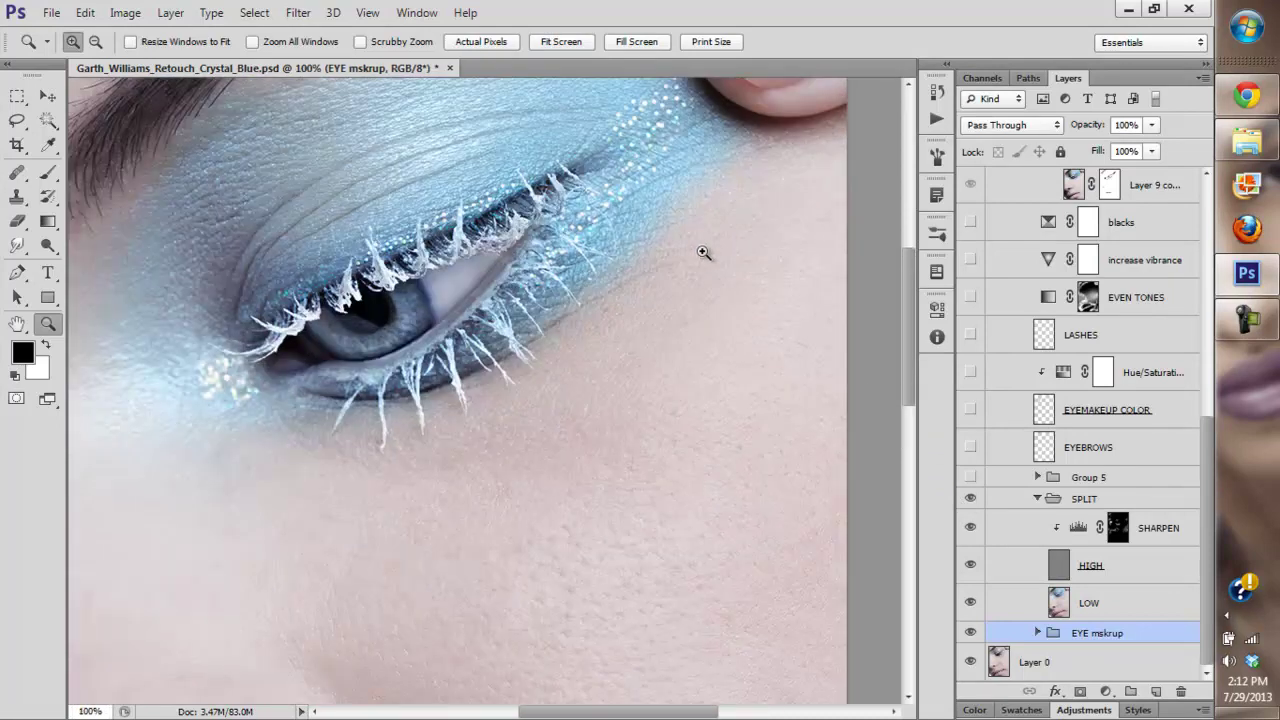
{"action": "left_click", "coordinate": [970, 499]}
{"action": "left_click", "coordinate": [969, 498]}
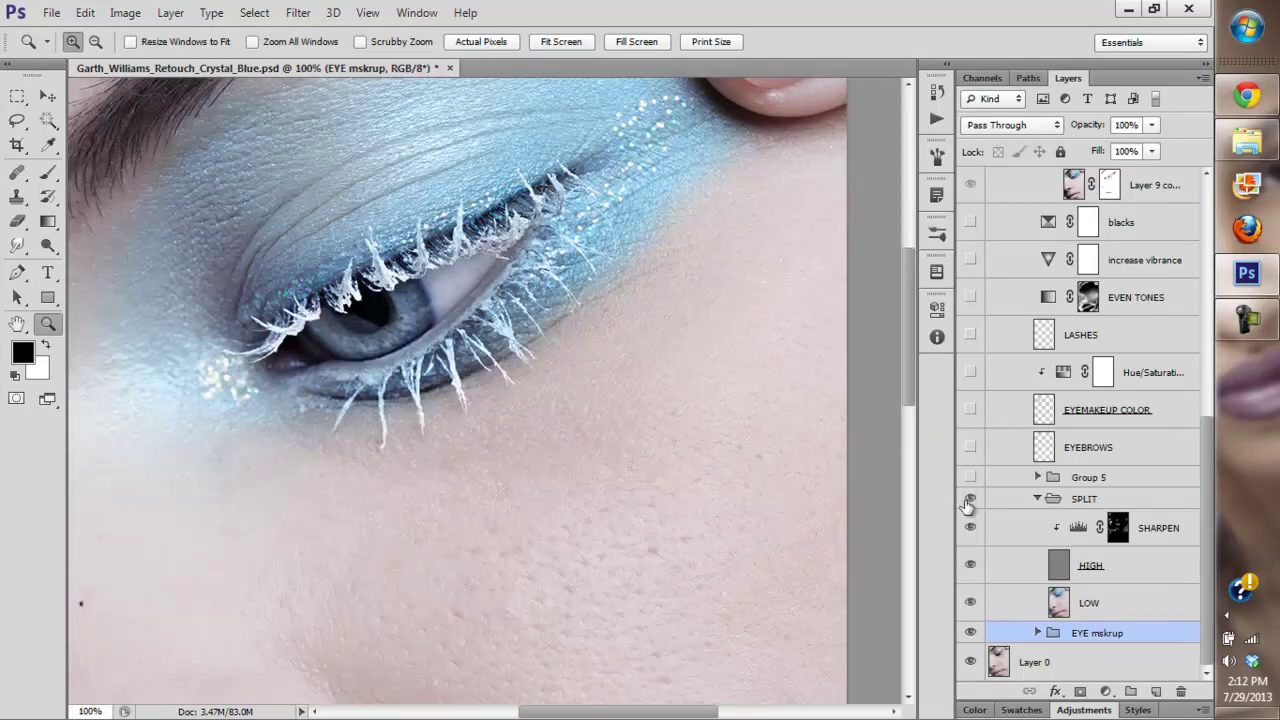
{"action": "left_click", "coordinate": [968, 498]}
{"action": "left_click", "coordinate": [966, 498]}
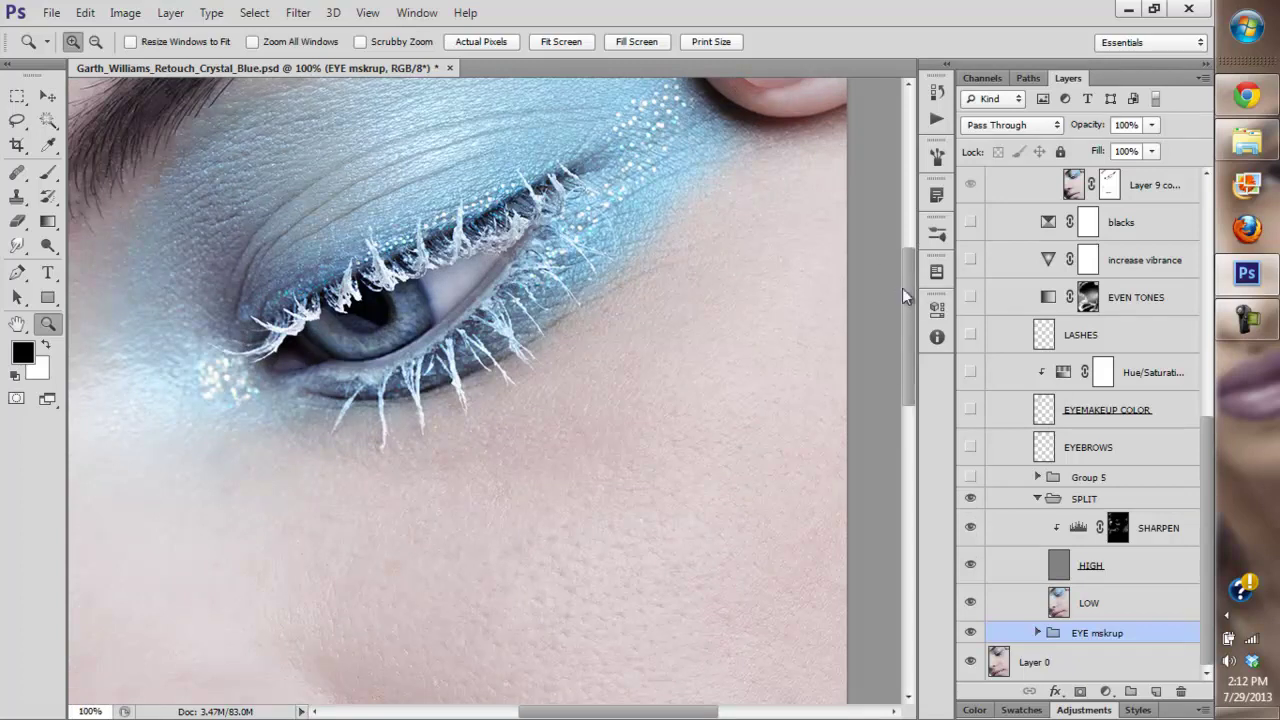
- Compare the eyelid texture and glitter at 200% with the SPLIT group hidden and shown
{"action": "left_click_drag", "start_coordinate": [902, 296], "coordinate": [903, 278]}
{"action": "left_click", "coordinate": [478, 330]}
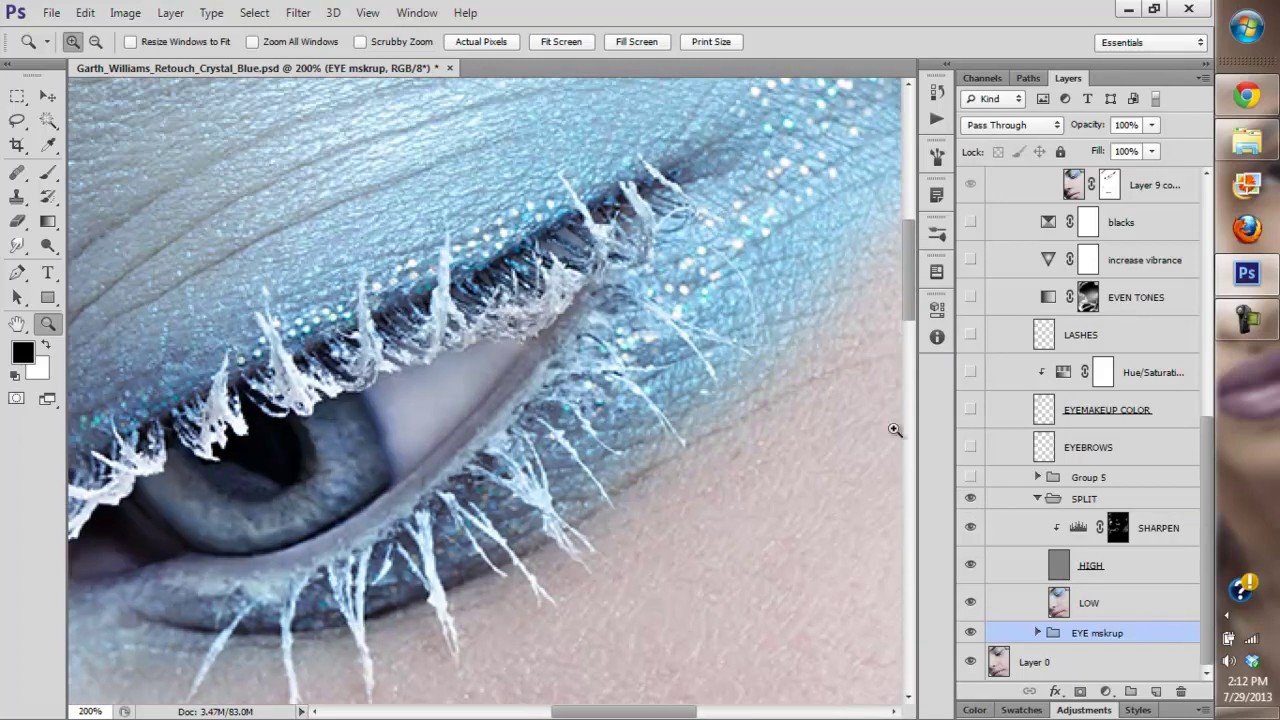
{"action": "left_click", "coordinate": [968, 500]}
{"action": "left_click", "coordinate": [968, 500]}
{"action": "left_click_drag", "start_coordinate": [912, 248], "coordinate": [907, 220]}
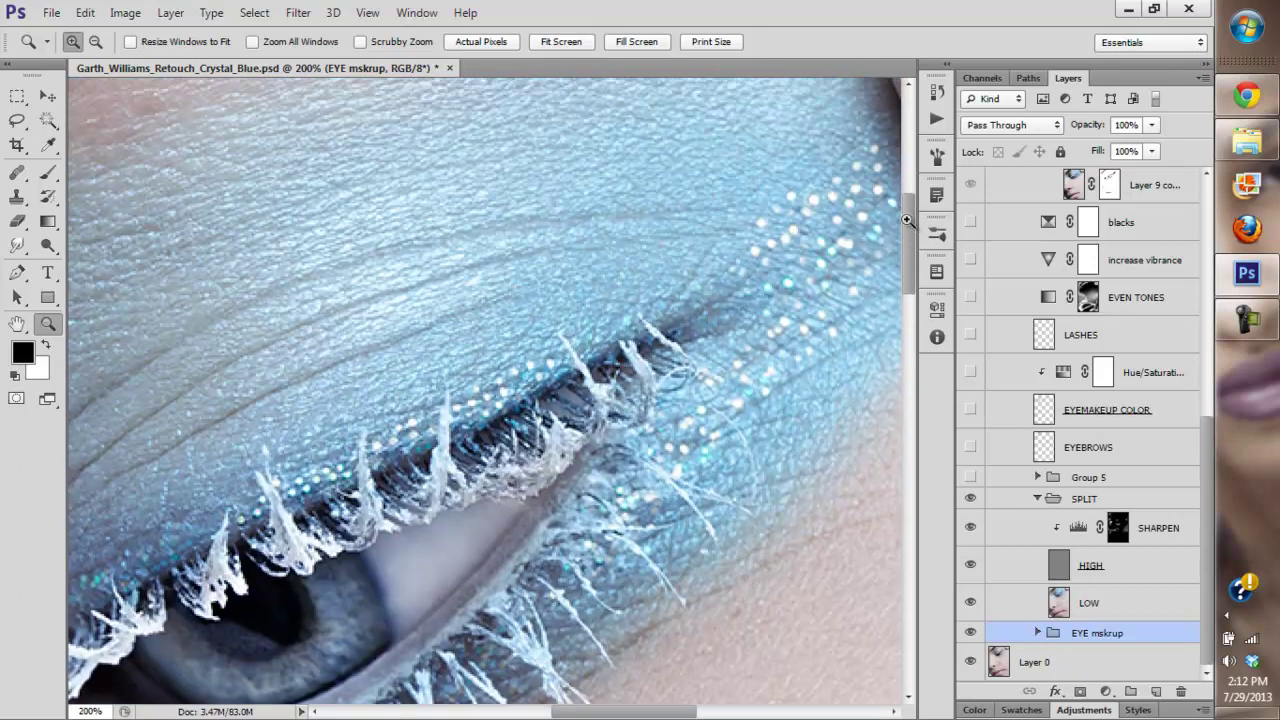
{"action": "left_click", "coordinate": [968, 500]}
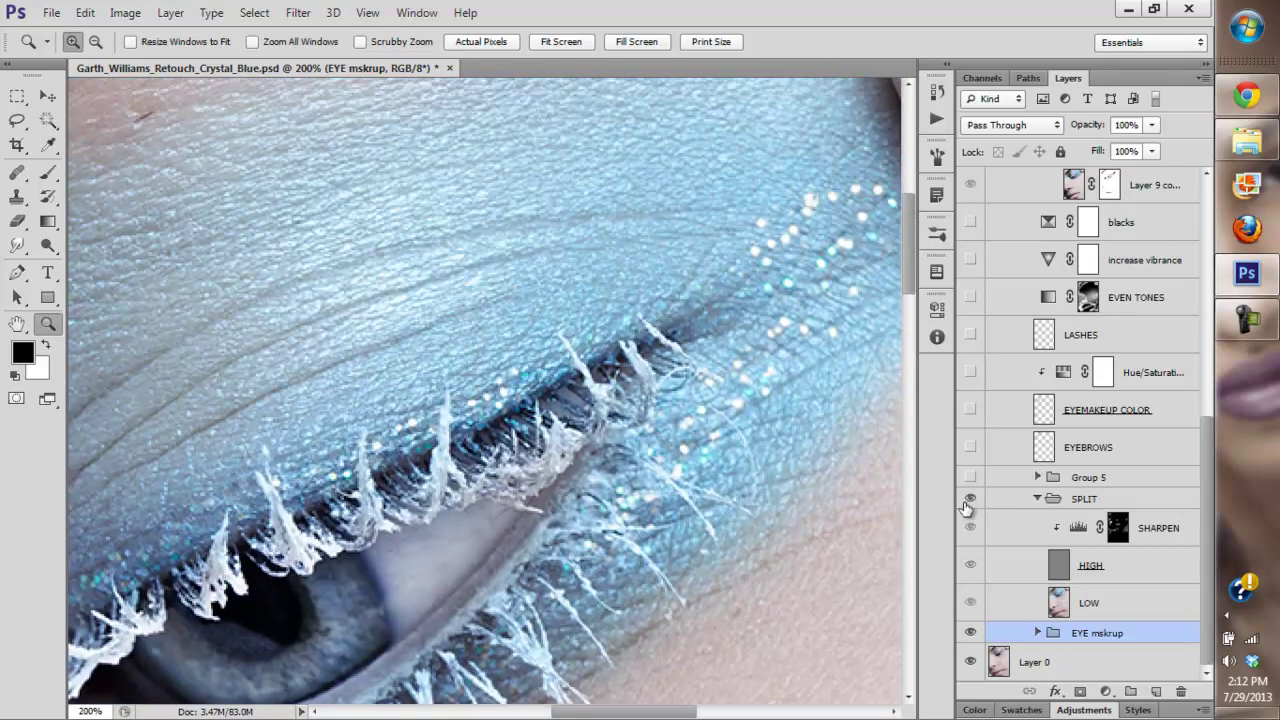
{"action": "left_click", "coordinate": [968, 500]}
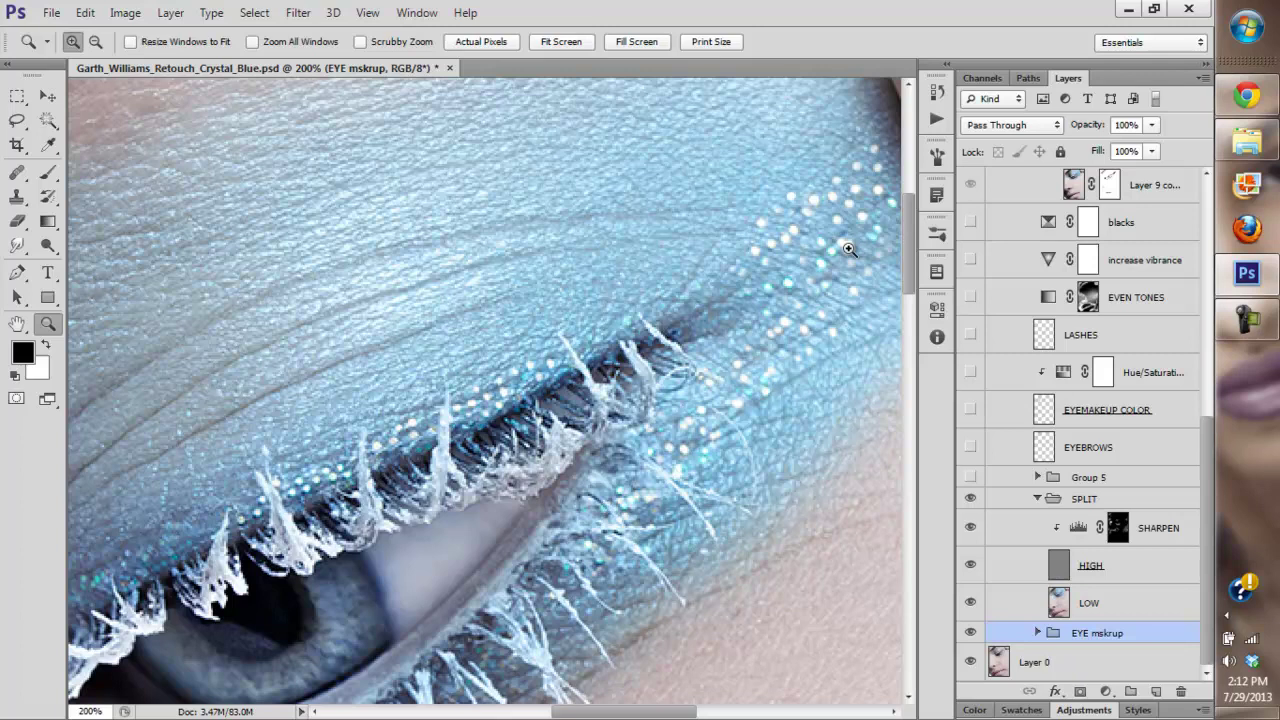
{"action": "left_click", "coordinate": [969, 499]}
{"action": "left_click", "coordinate": [969, 500]}
- Examine the outer eye corner and frosted lashes at 300% with and without the SPLIT group
{"action": "left_click", "coordinate": [563, 45]}
{"action": "left_click", "coordinate": [546, 192]}
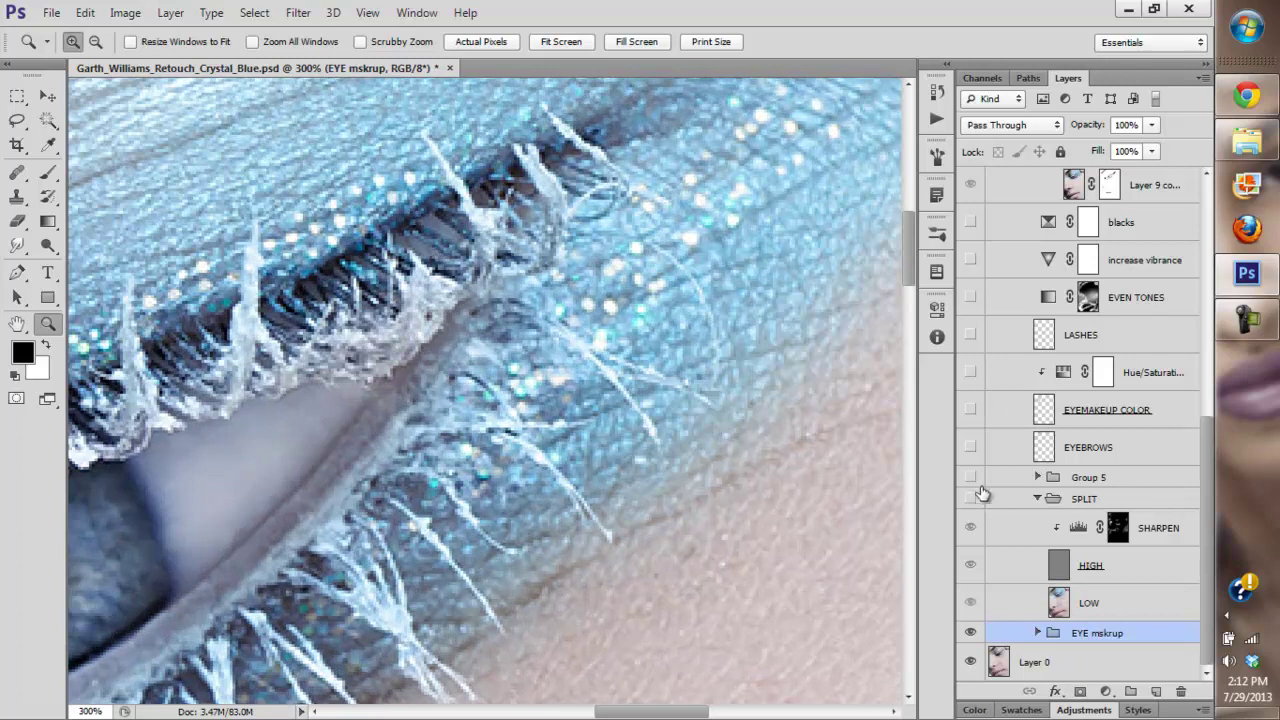
{"action": "left_click", "coordinate": [969, 499]}
{"action": "left_click", "coordinate": [969, 499]}
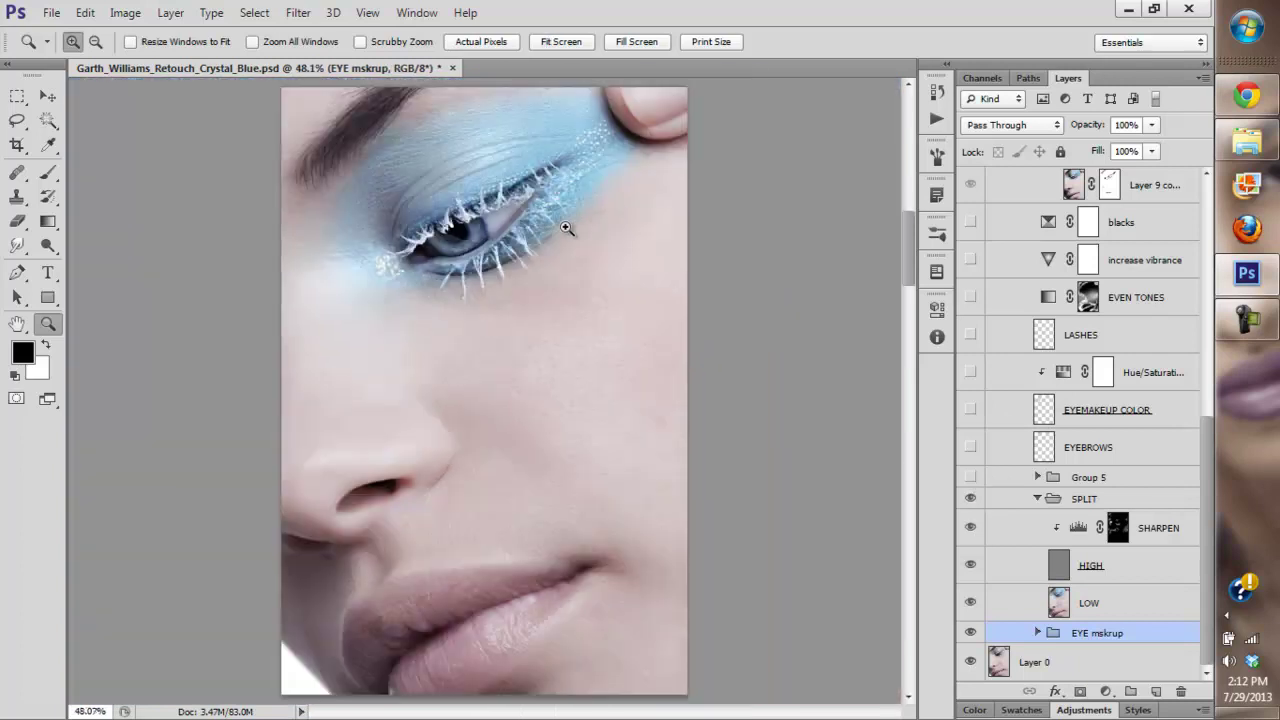
- Toggle the SPLIT group over the eye area at 100%, leave it shown and return to the full portrait
{"action": "left_click", "coordinate": [541, 196]}
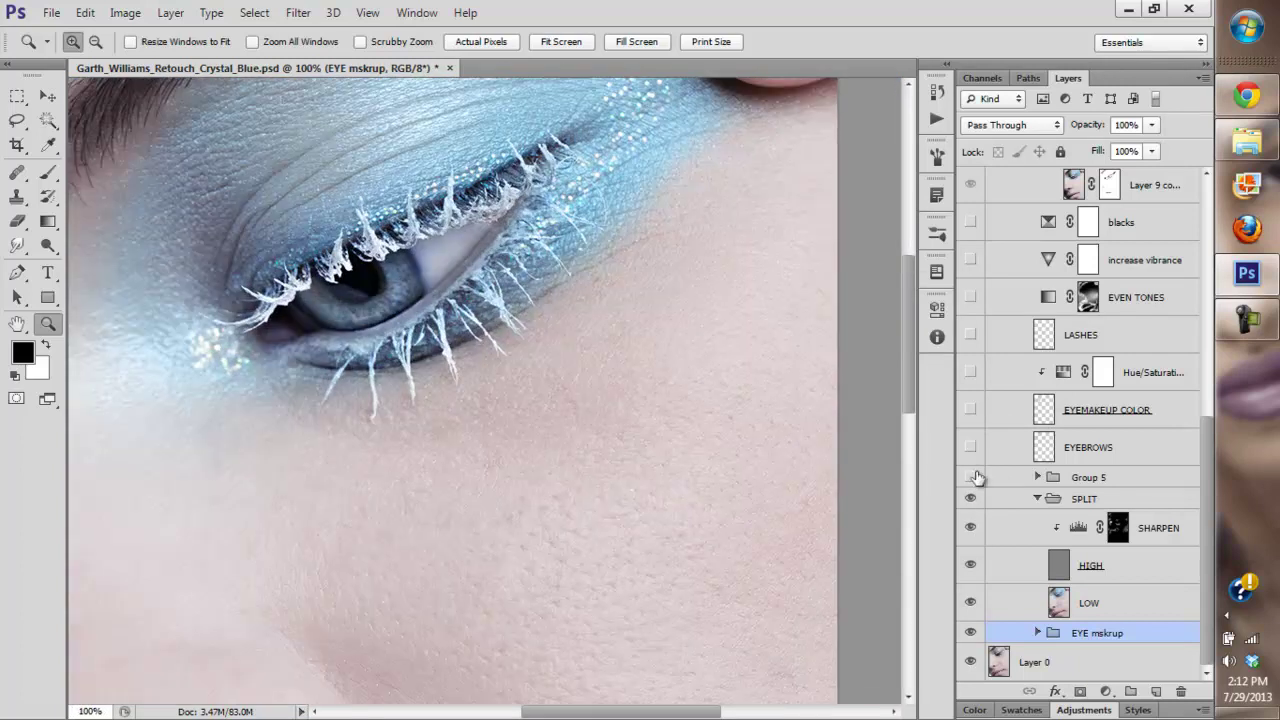
{"action": "left_click", "coordinate": [970, 498]}
{"action": "left_click", "coordinate": [970, 498]}
{"action": "left_click", "coordinate": [970, 498]}
{"action": "left_click", "coordinate": [970, 498]}
{"action": "left_click", "coordinate": [541, 42]}
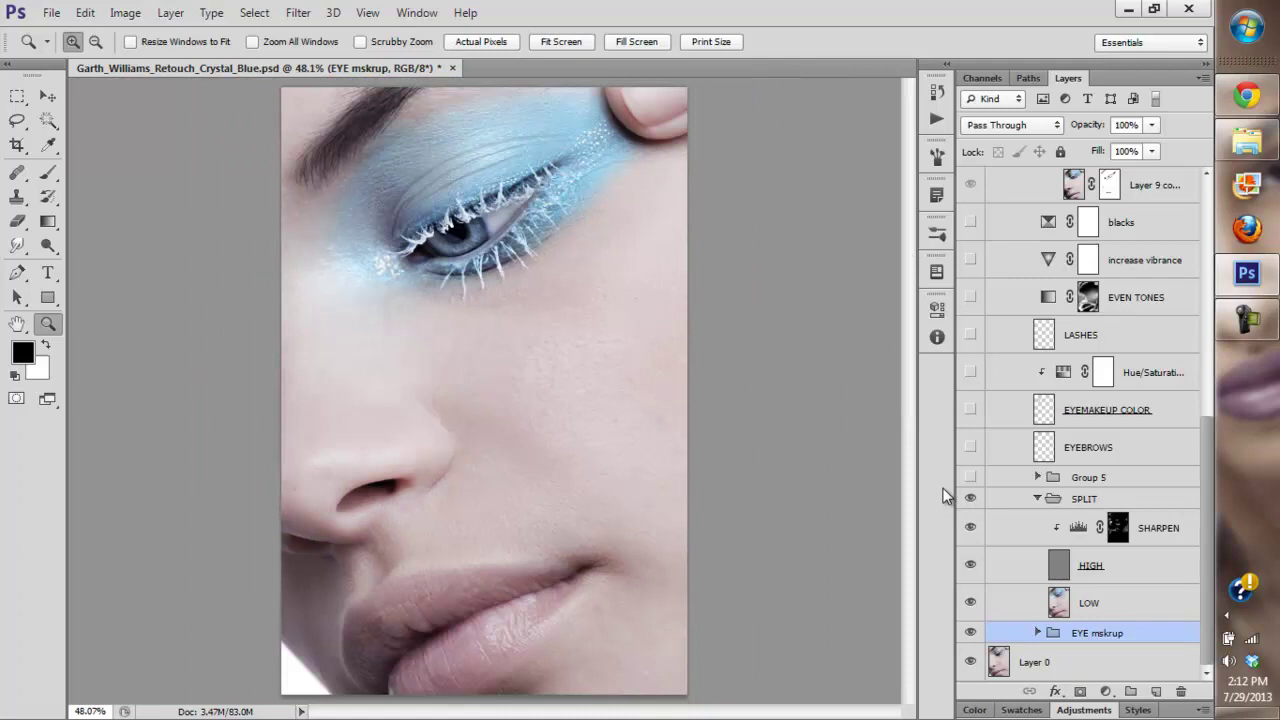
- Expand Group 5 to list its dodge and burn layers, and examine the skin beside the nose at 200%
{"action": "left_click", "coordinate": [1037, 477]}
{"action": "left_click_drag", "start_coordinate": [1205, 436], "coordinate": [1212, 532]}
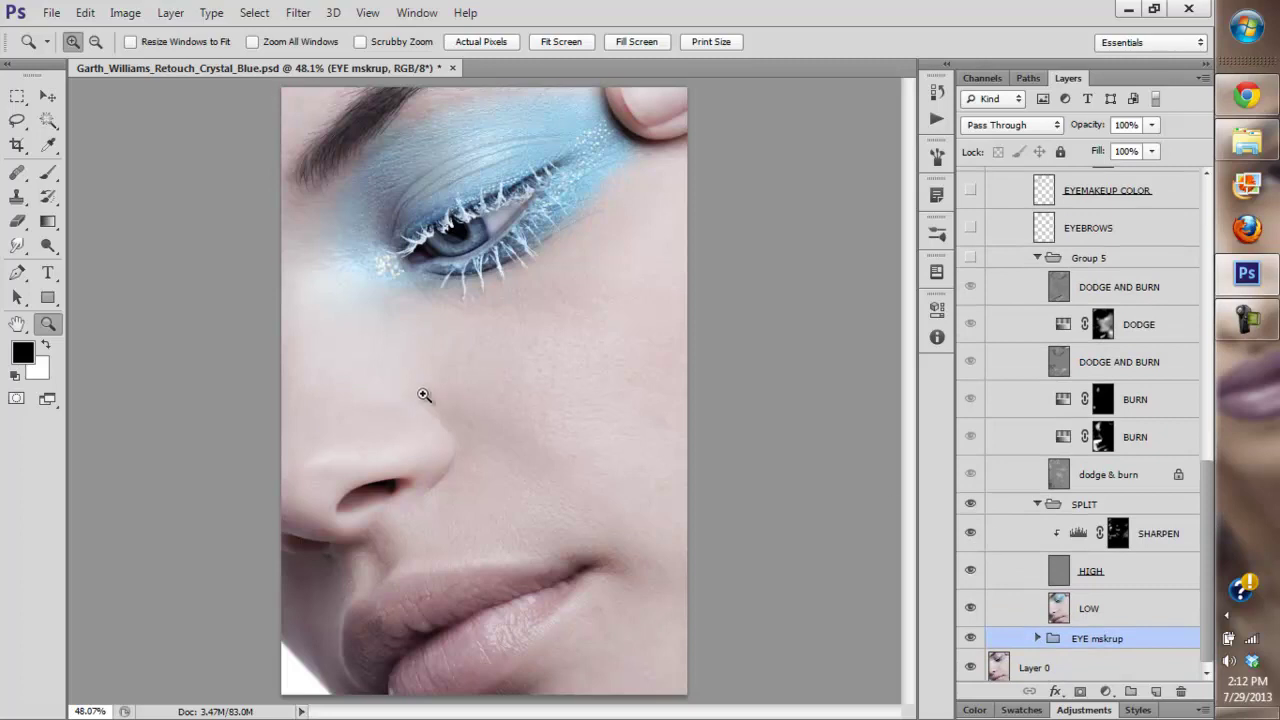
{"action": "left_click", "coordinate": [424, 395]}
{"action": "left_click", "coordinate": [971, 533]}
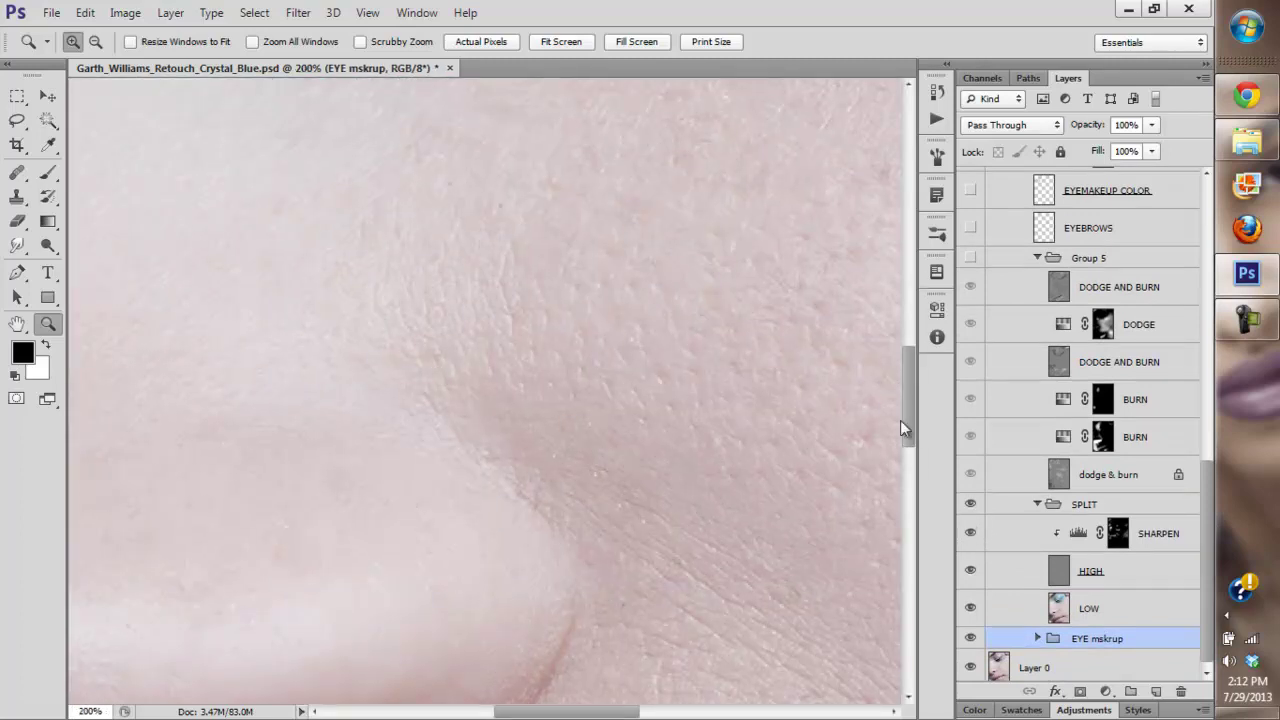
{"action": "left_click", "coordinate": [546, 45]}
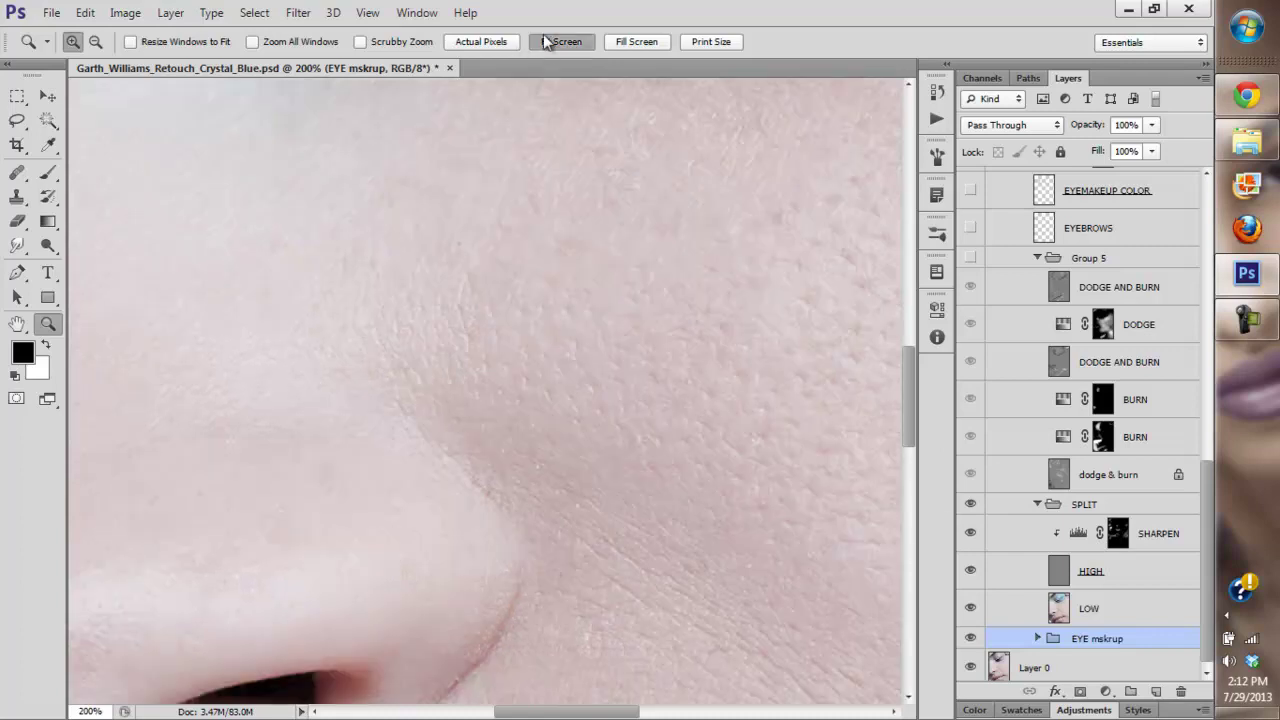
- View the SHARPEN layer's mask on its own and return to the normal image view
{"action": "left_click", "coordinate": [1117, 533], "text": "alt"}
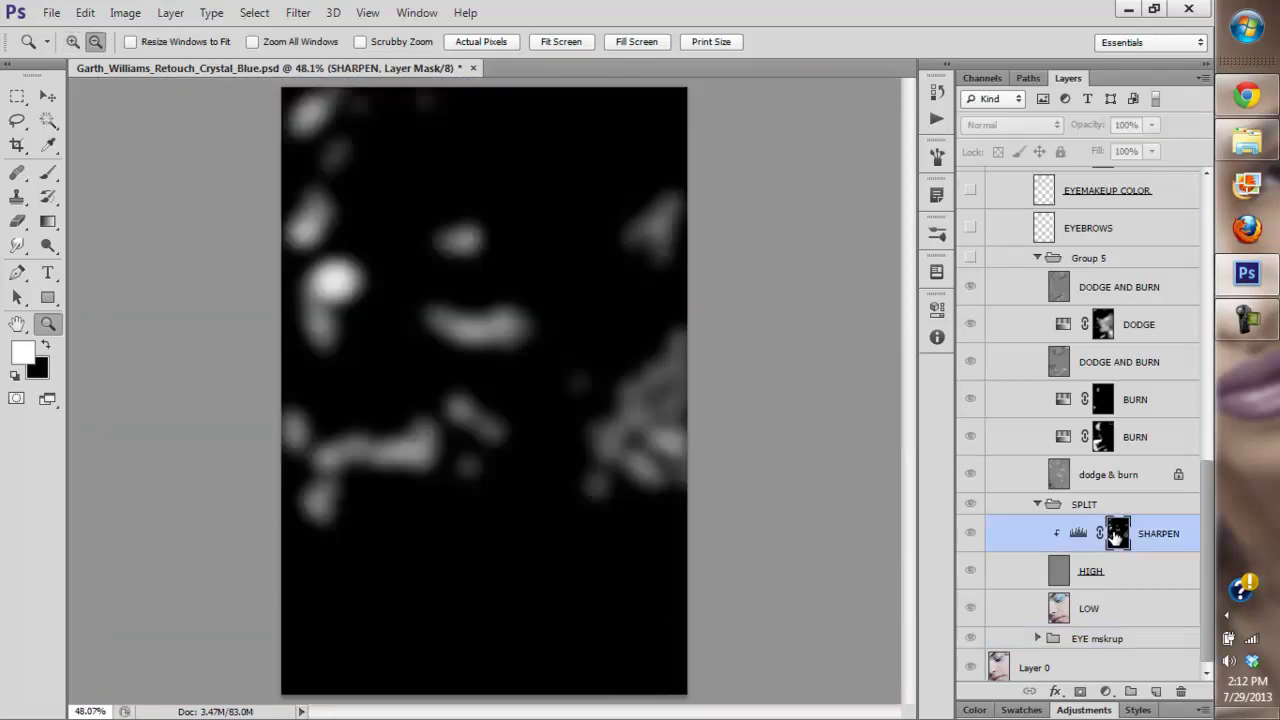
{"action": "left_click", "coordinate": [1117, 533], "text": "alt"}
{"action": "key", "text": "x"}
- Compare the cheek skin at 200% with and without the SHARPEN layer, and return to the full portrait
{"action": "left_click", "coordinate": [690, 434]}
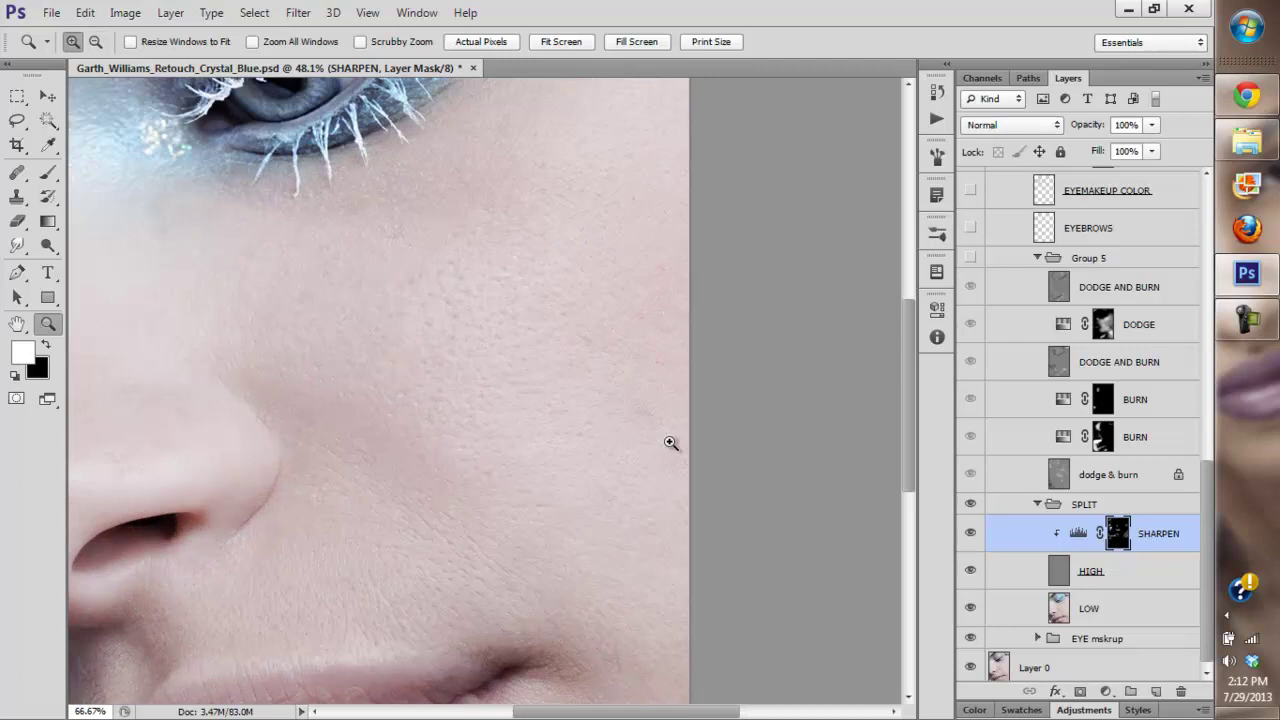
{"action": "left_click", "coordinate": [674, 443]}
{"action": "left_click", "coordinate": [971, 535]}
{"action": "left_click", "coordinate": [975, 535]}
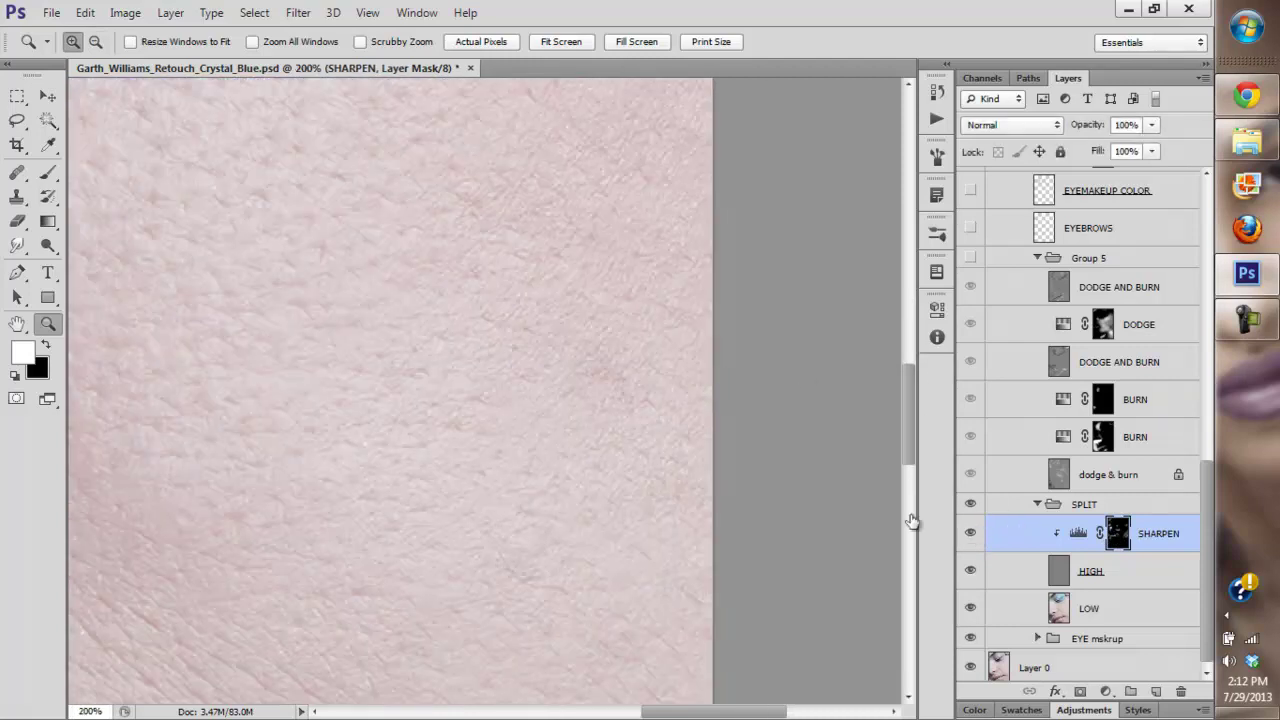
{"action": "left_click_drag", "start_coordinate": [914, 418], "coordinate": [900, 328]}
{"action": "left_click", "coordinate": [557, 44]}
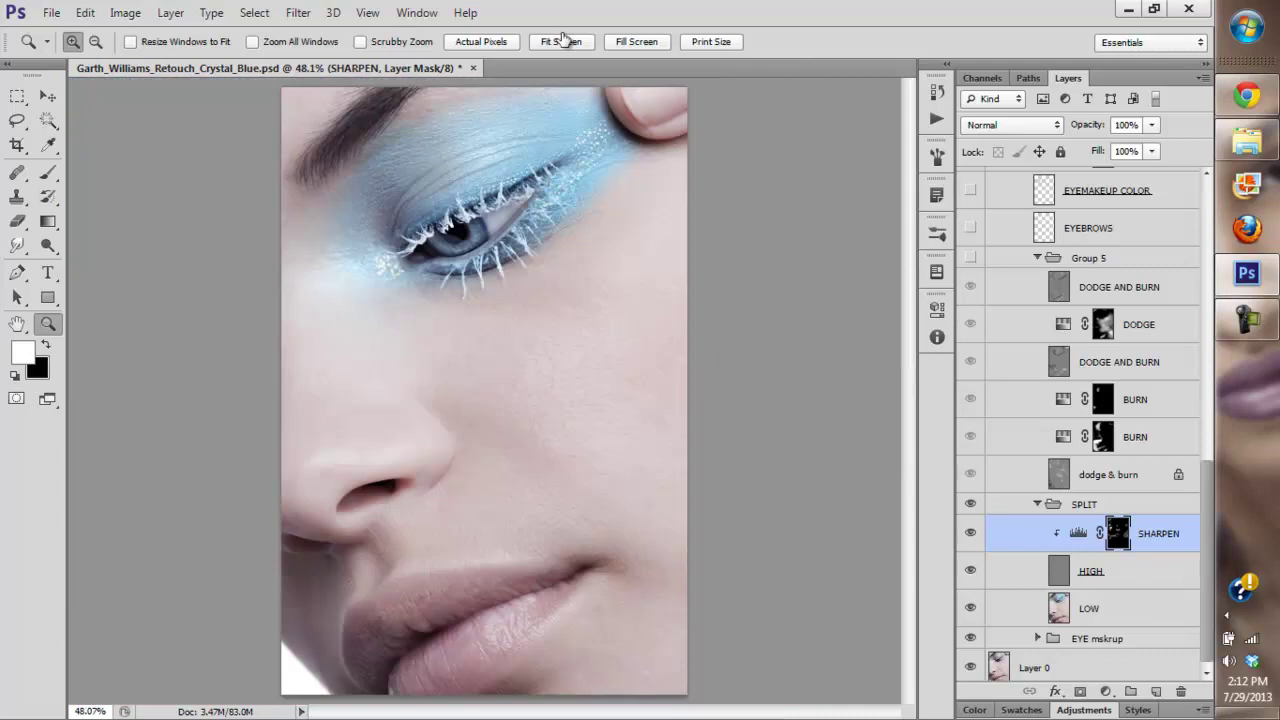
- Review the SHARPEN mask again, toggle the layer over the full portrait, leave it shown and collapse the SPLIT group
{"action": "left_click", "coordinate": [1118, 537], "text": "alt"}
{"action": "left_click", "coordinate": [1118, 537], "text": "alt"}
{"action": "left_click", "coordinate": [972, 534]}
{"action": "left_click", "coordinate": [972, 534]}
{"action": "left_click", "coordinate": [972, 536]}
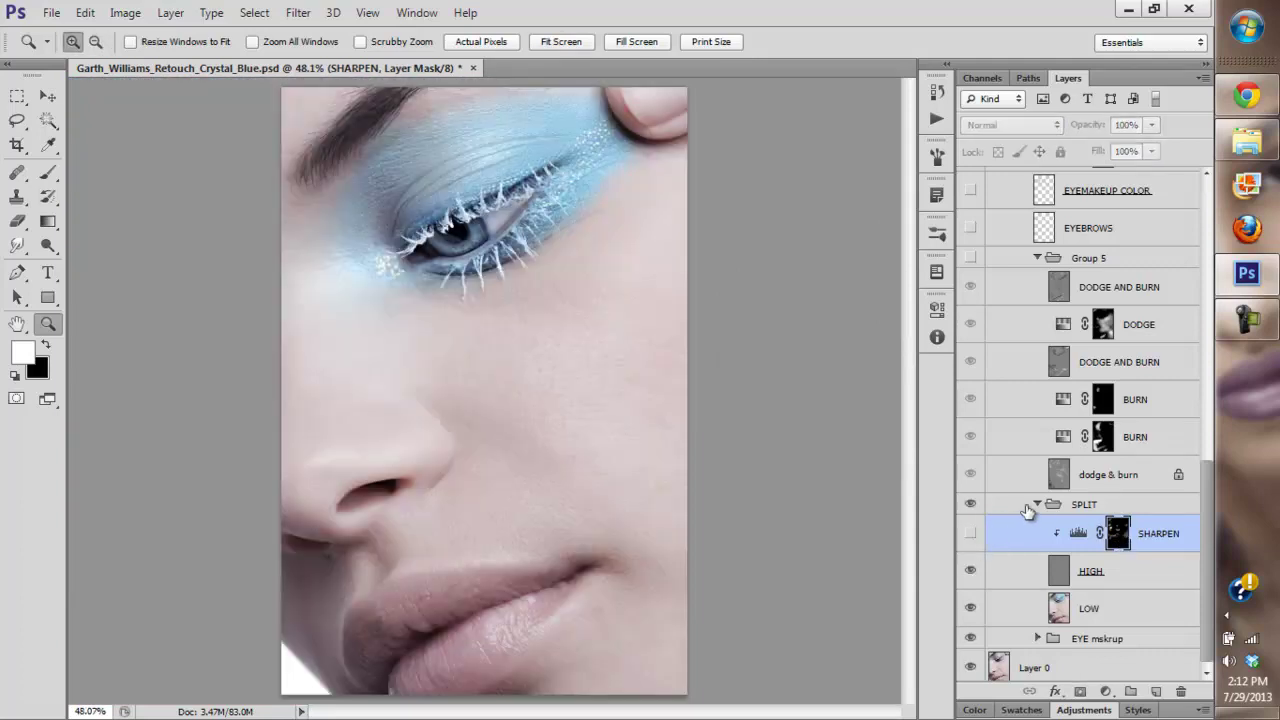
{"action": "left_click", "coordinate": [972, 533]}
{"action": "left_click", "coordinate": [1037, 504]}
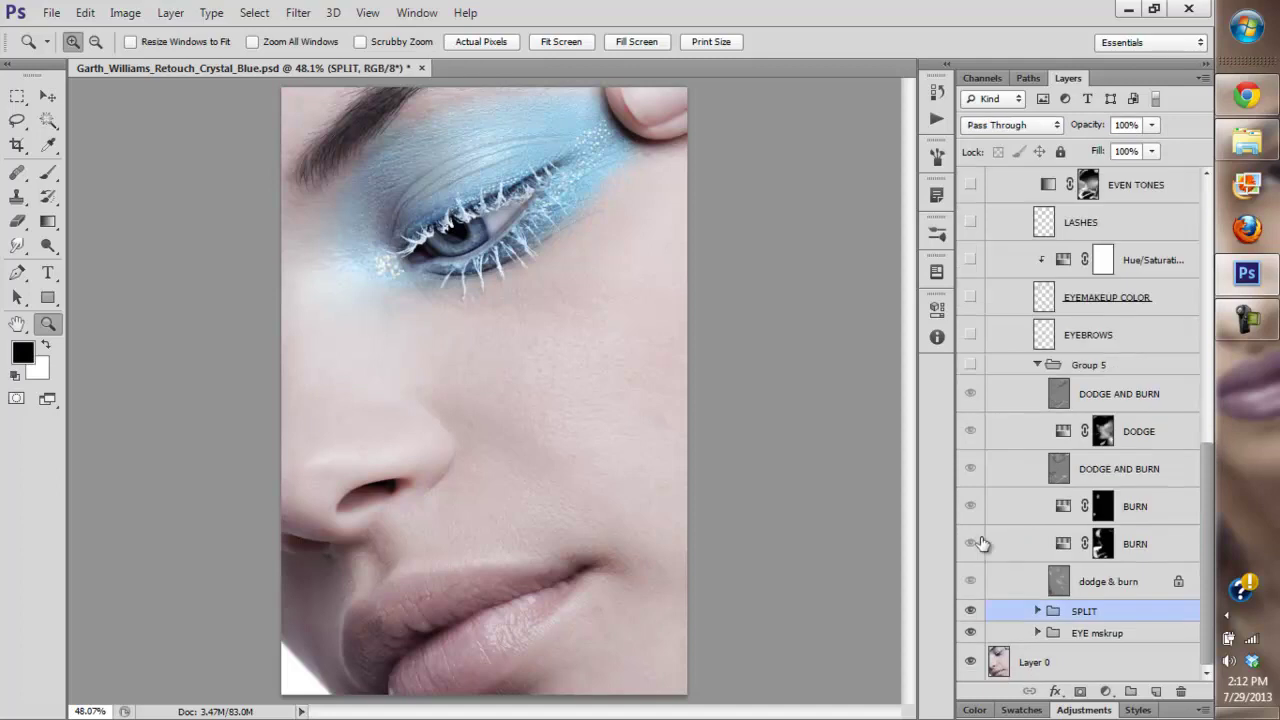
- Show Group 5 above the SPLIT group and compare the portrait with and without its dodge and burn layers
{"action": "left_click", "coordinate": [971, 604], "text": "alt"}
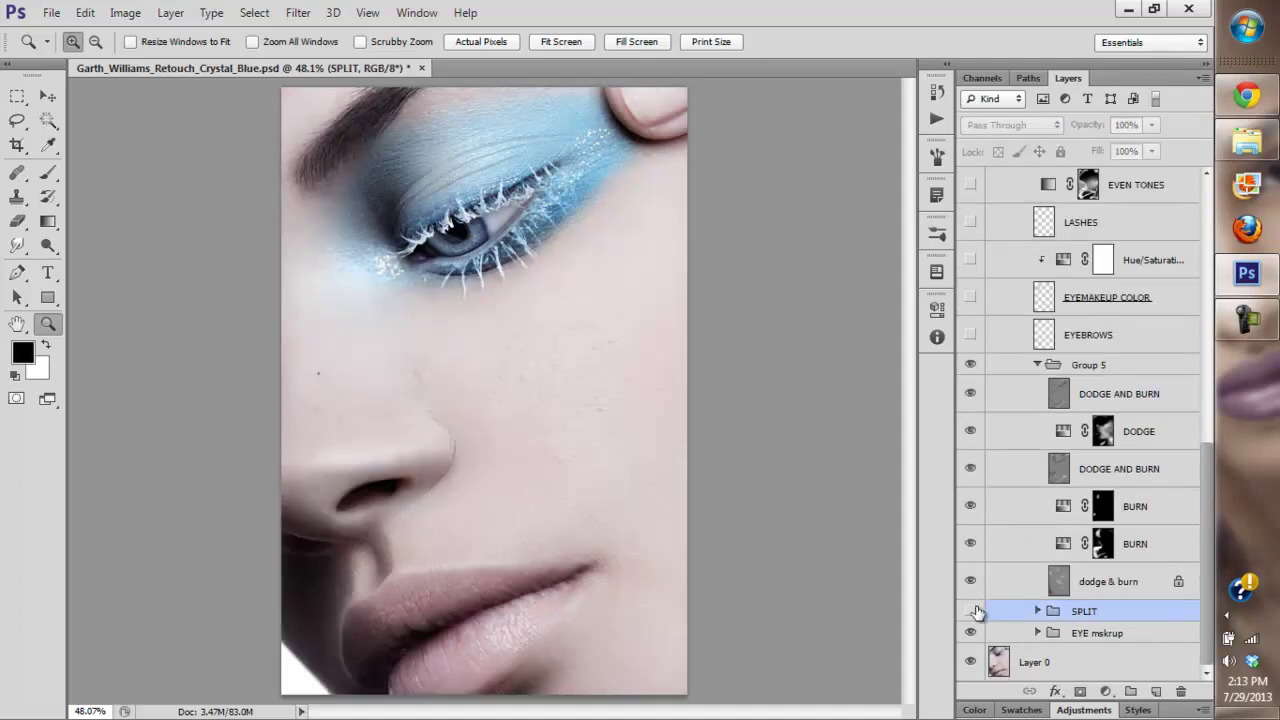
{"action": "left_click", "coordinate": [970, 366]}
{"action": "left_click", "coordinate": [970, 366]}
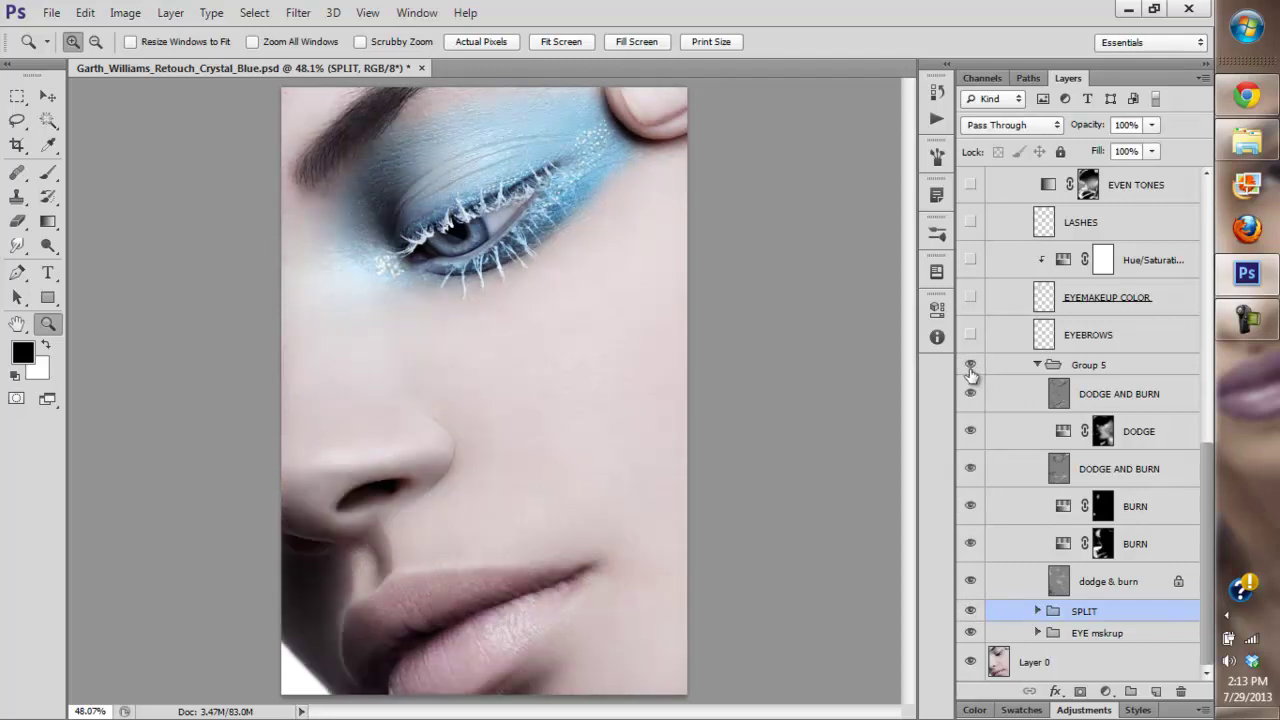
{"action": "left_click", "coordinate": [970, 366]}
{"action": "scroll", "coordinate": [1204, 458], "scroll_direction": "up", "scroll_amount": 1}
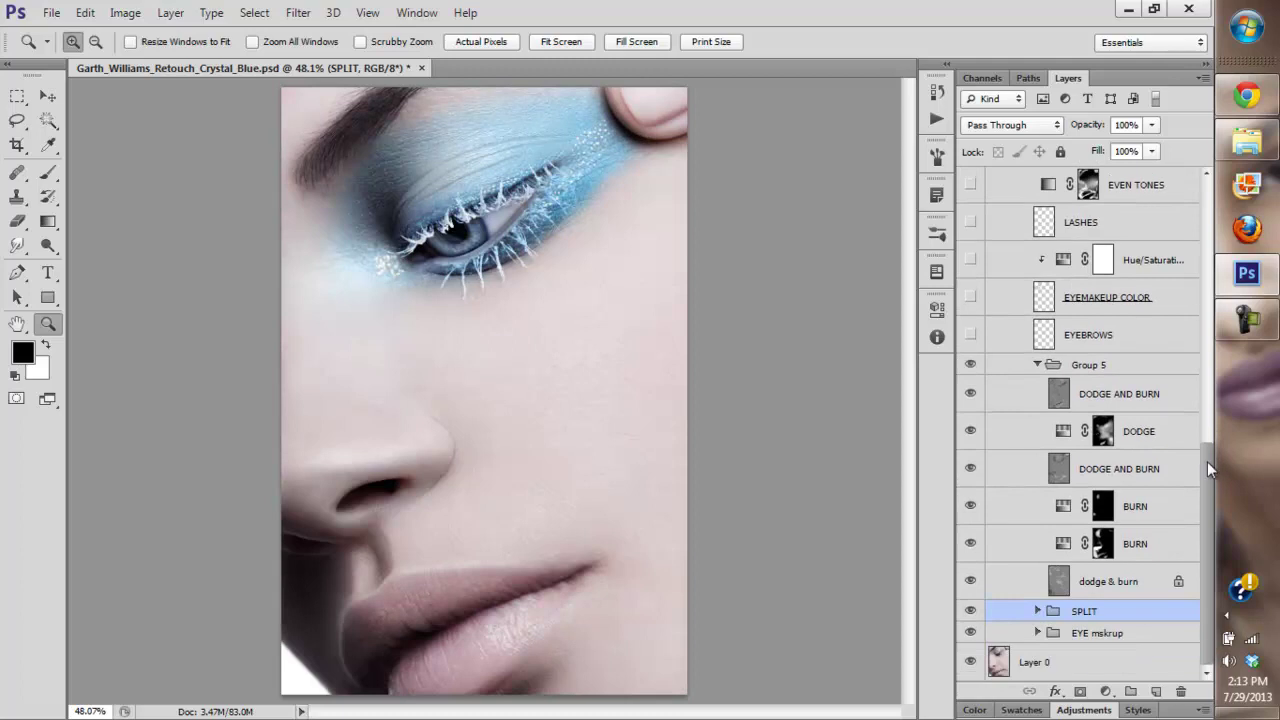
{"action": "left_click", "coordinate": [970, 370]}
{"action": "left_click", "coordinate": [970, 370]}
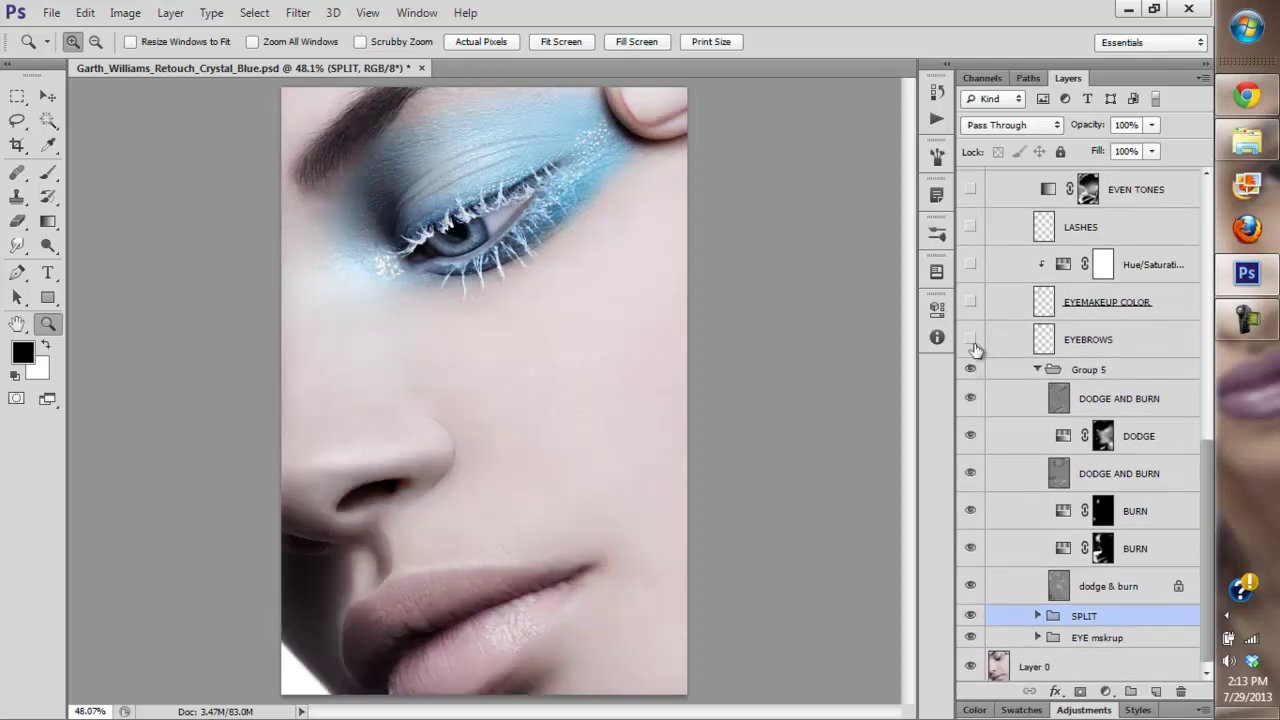
- Add a Hue/Saturation adjustment layer at the top of Group 5 and reduce its saturation to the minimum
{"action": "left_click", "coordinate": [1106, 373]}
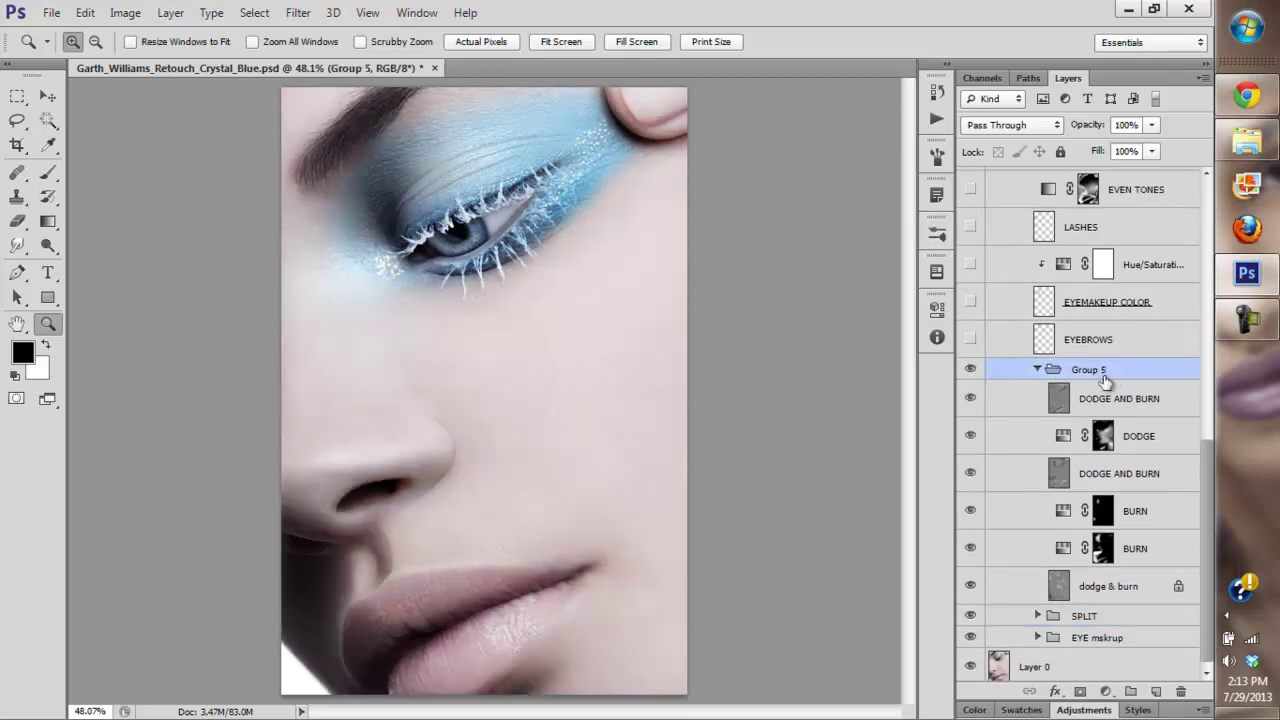
{"action": "left_click", "coordinate": [1105, 691]}
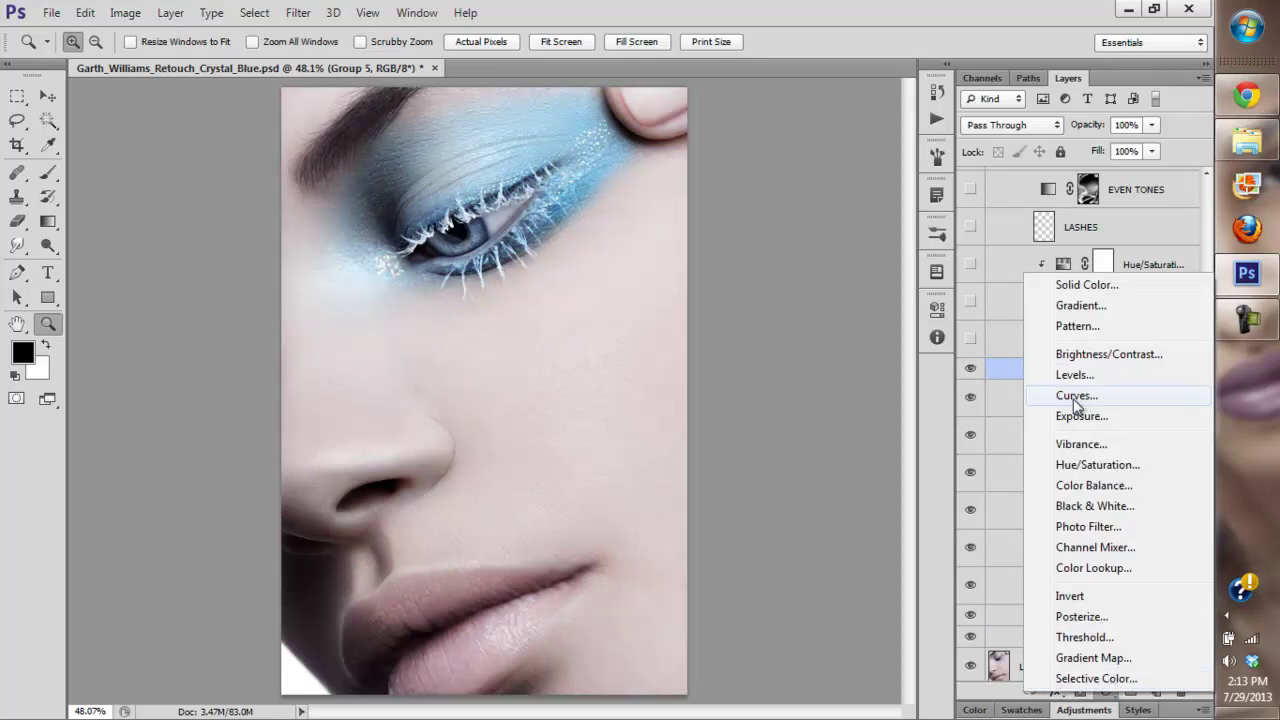
{"action": "left_click", "coordinate": [1075, 466]}
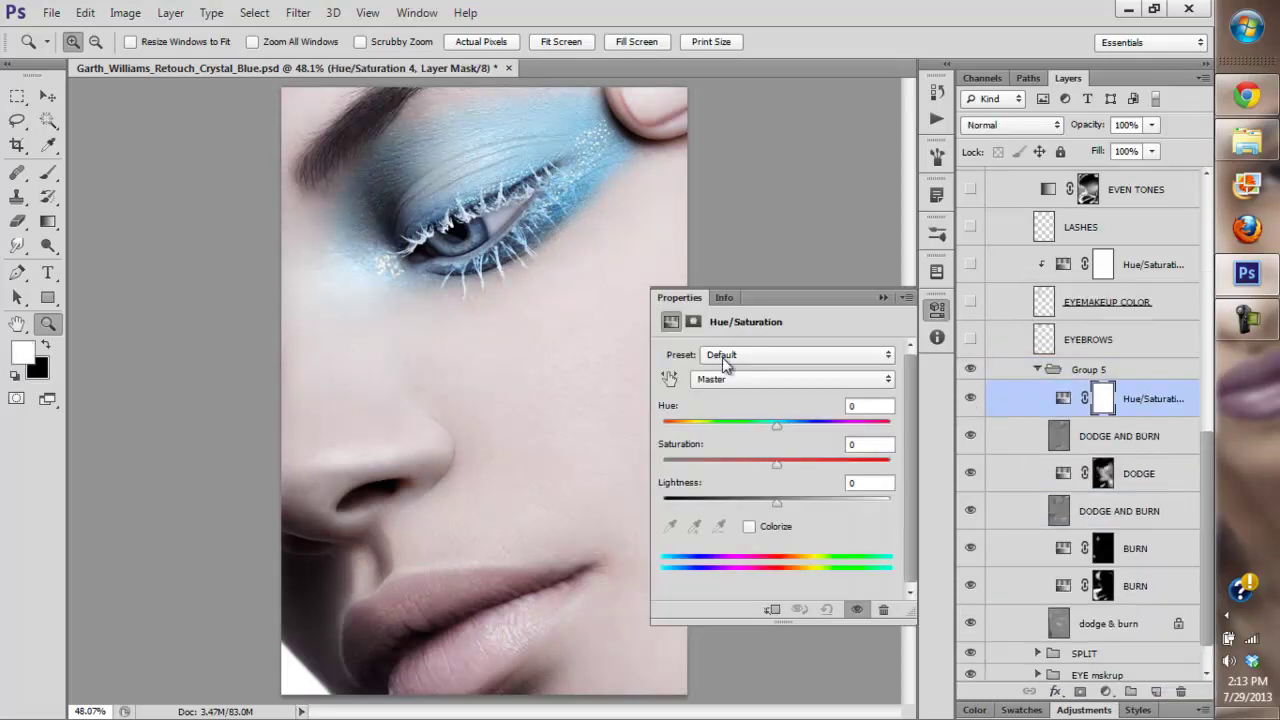
{"action": "left_click_drag", "start_coordinate": [721, 463], "coordinate": [634, 470]}
{"action": "left_click", "coordinate": [883, 298]}
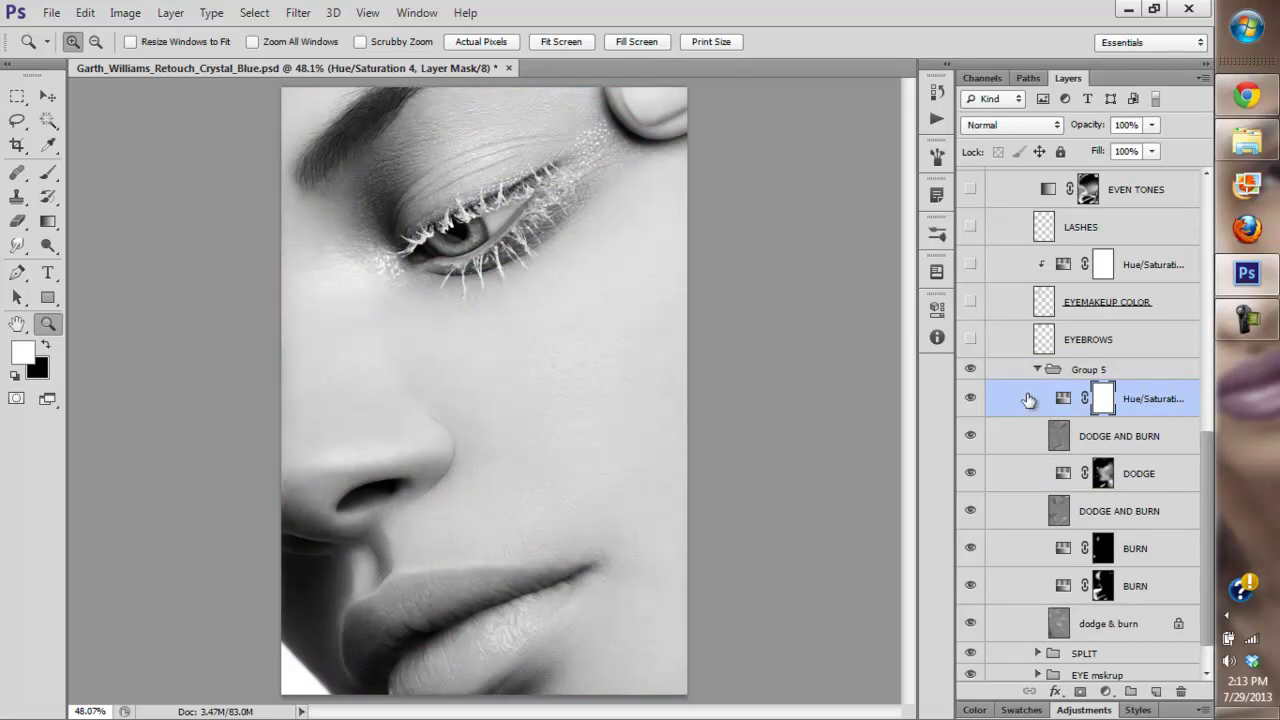
- Move the Hue/Saturation 4 adjustment above Group 5 and compare the desaturated portrait with and without the group
{"action": "left_click_drag", "start_coordinate": [1049, 390], "coordinate": [1045, 362]}
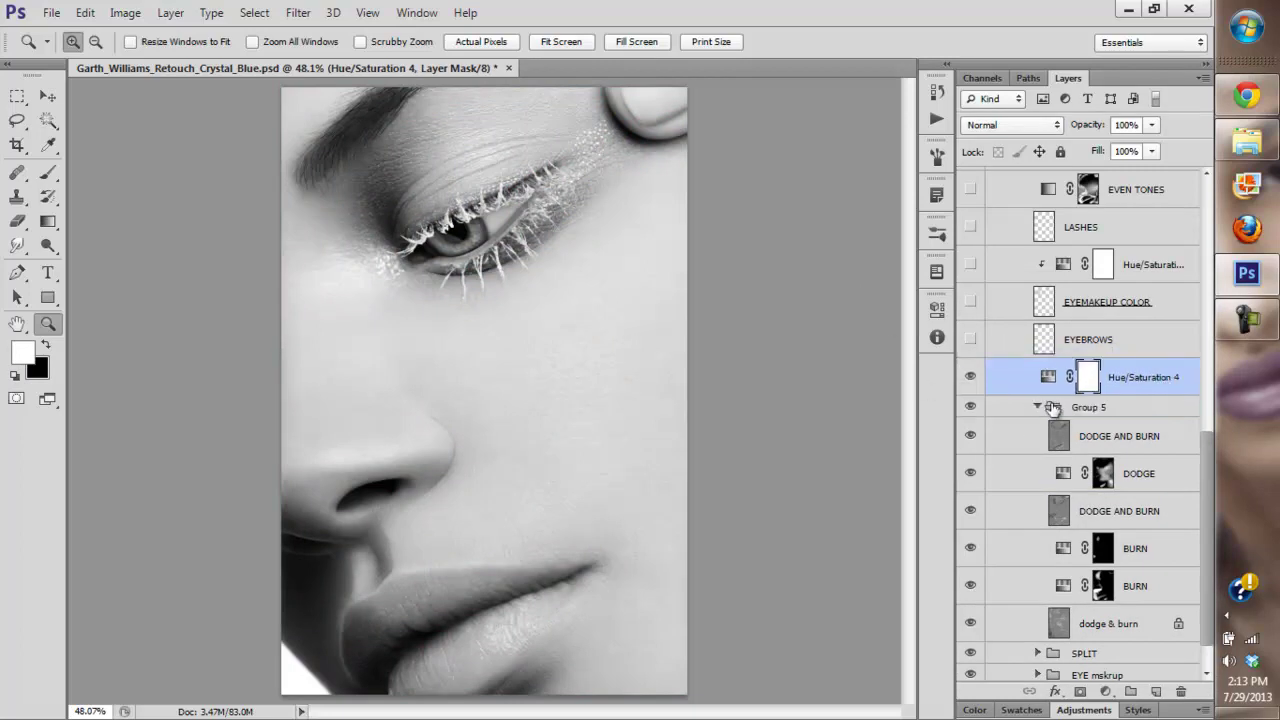
{"action": "scroll", "coordinate": [1204, 443], "scroll_direction": "up", "scroll_amount": 3}
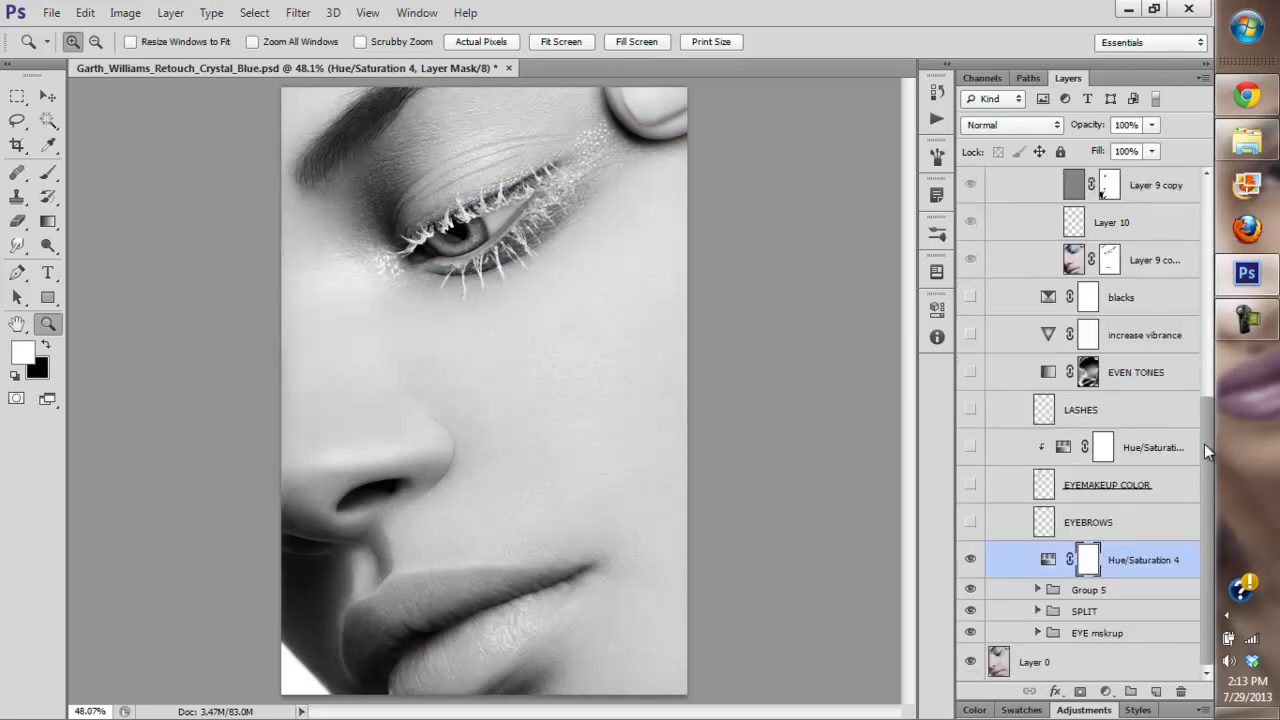
{"action": "left_click", "coordinate": [971, 587]}
{"action": "left_click", "coordinate": [971, 587]}
{"action": "left_click", "coordinate": [971, 587]}
{"action": "left_click", "coordinate": [971, 587]}
{"action": "left_click", "coordinate": [970, 589]}
{"action": "left_click", "coordinate": [970, 589]}
- Turn off the Hue/Saturation 4 adjustment and select the dodge & burn layer inside Group 5
{"action": "left_click", "coordinate": [969, 573]}
{"action": "left_click", "coordinate": [970, 559]}
{"action": "left_click", "coordinate": [970, 560]}
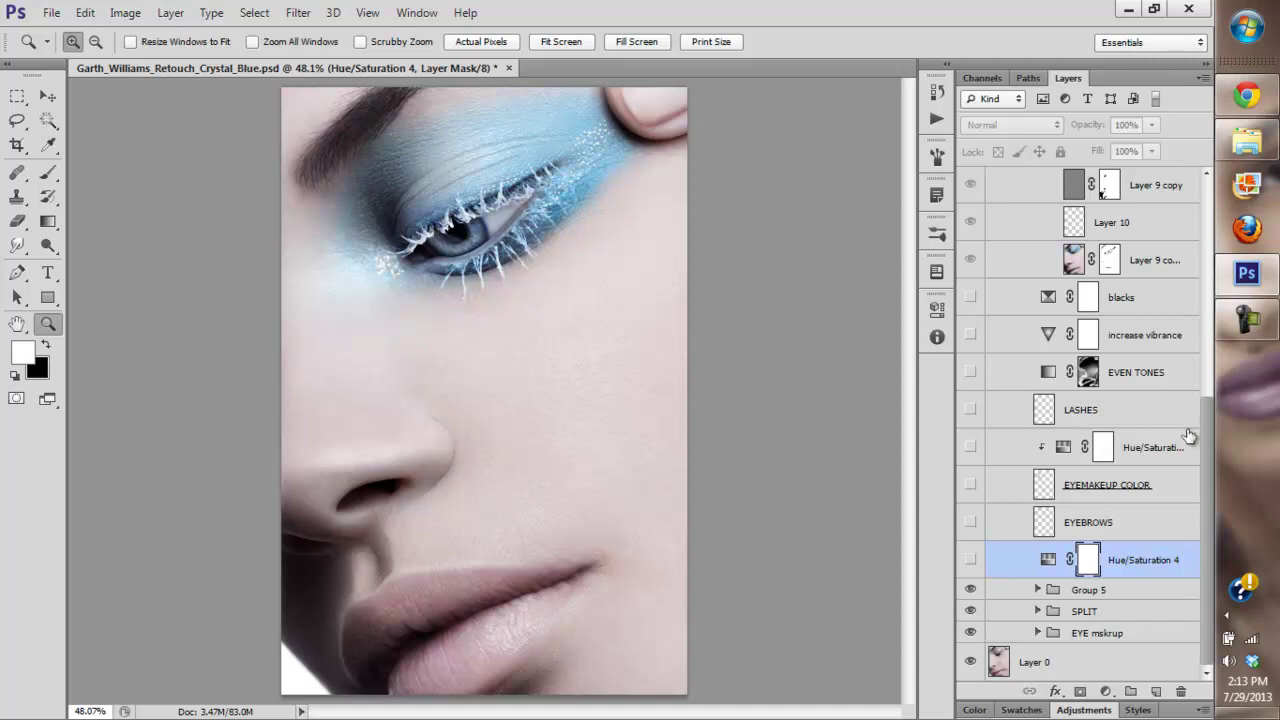
{"action": "left_click", "coordinate": [1037, 589]}
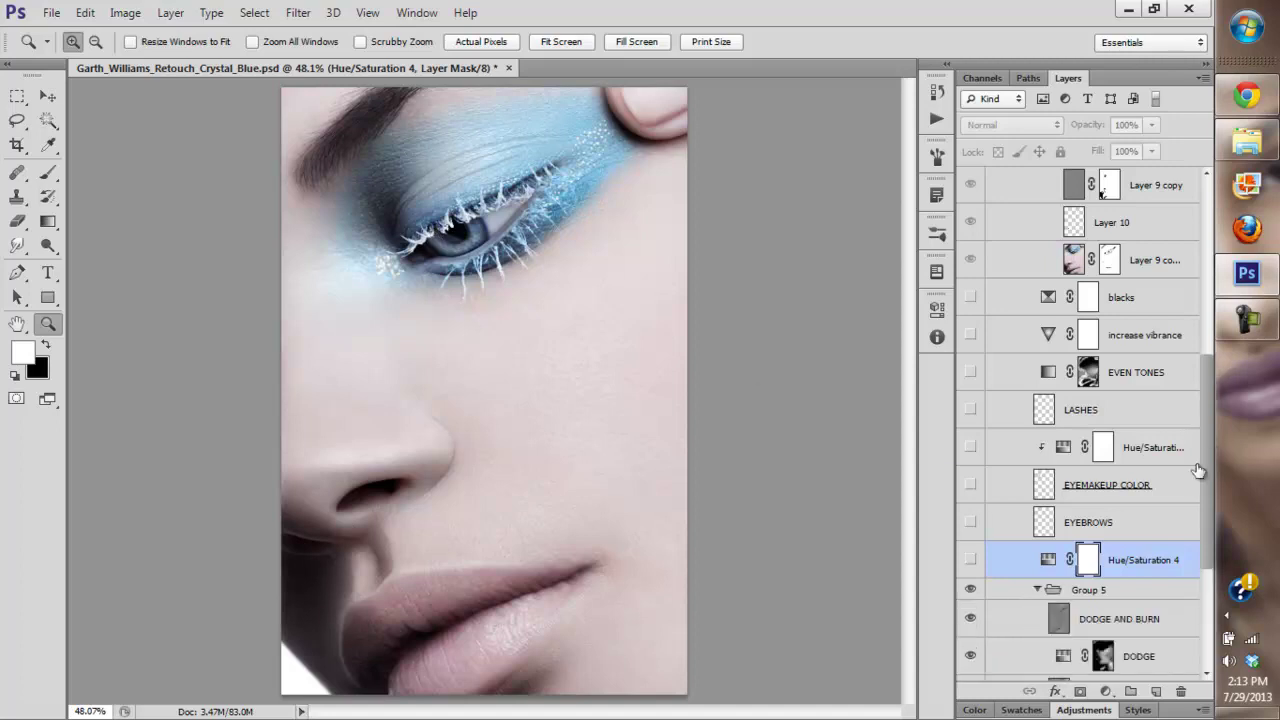
{"action": "scroll", "coordinate": [1087, 570], "scroll_direction": "down", "scroll_amount": 5}
{"action": "left_click", "coordinate": [1087, 575]}
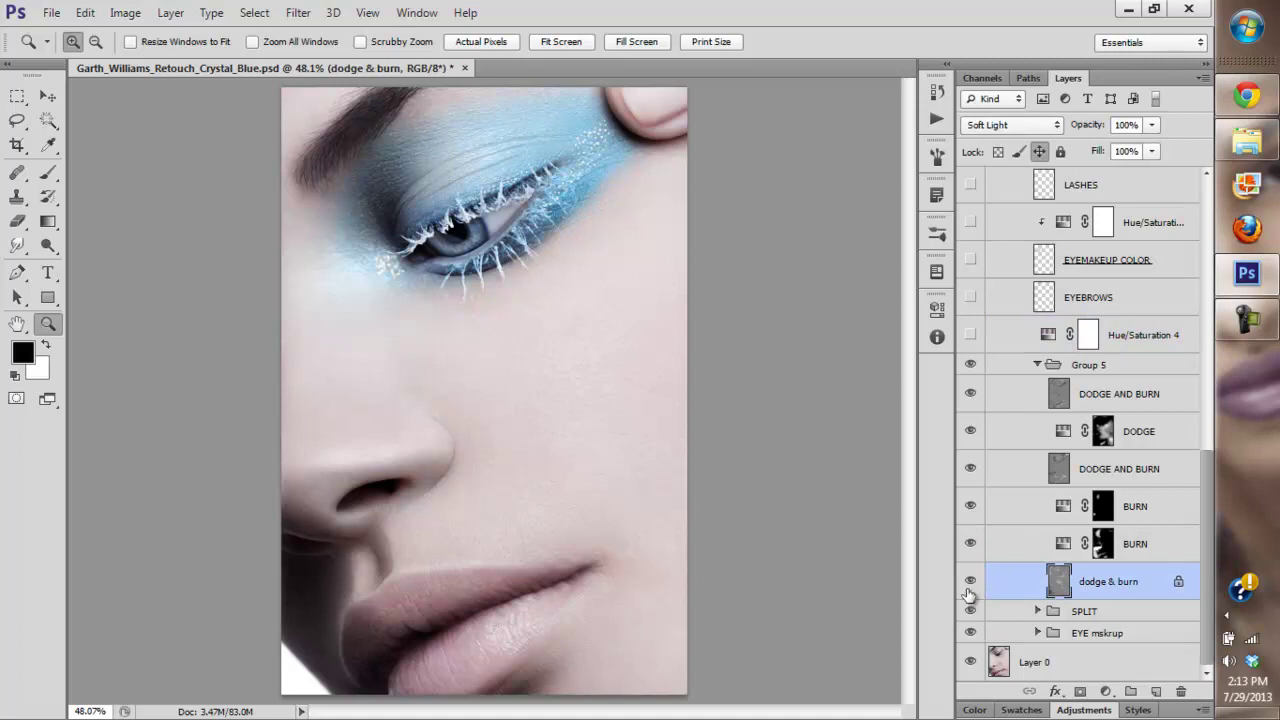
- Isolate the dodge & burn layer and examine how the BURN, DODGE and DODGE AND BURN layers above it build up
{"action": "left_click", "coordinate": [970, 582], "text": "alt"}
{"action": "left_click", "coordinate": [970, 544]}
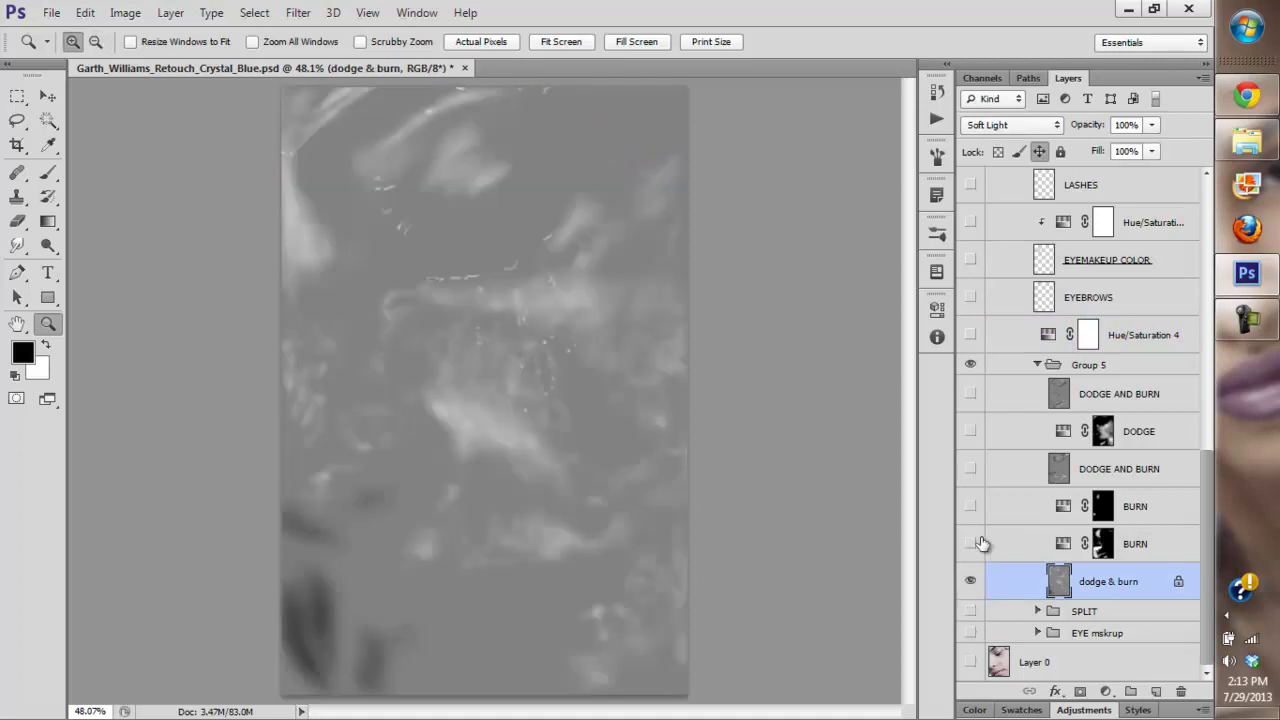
{"action": "left_click", "coordinate": [970, 506]}
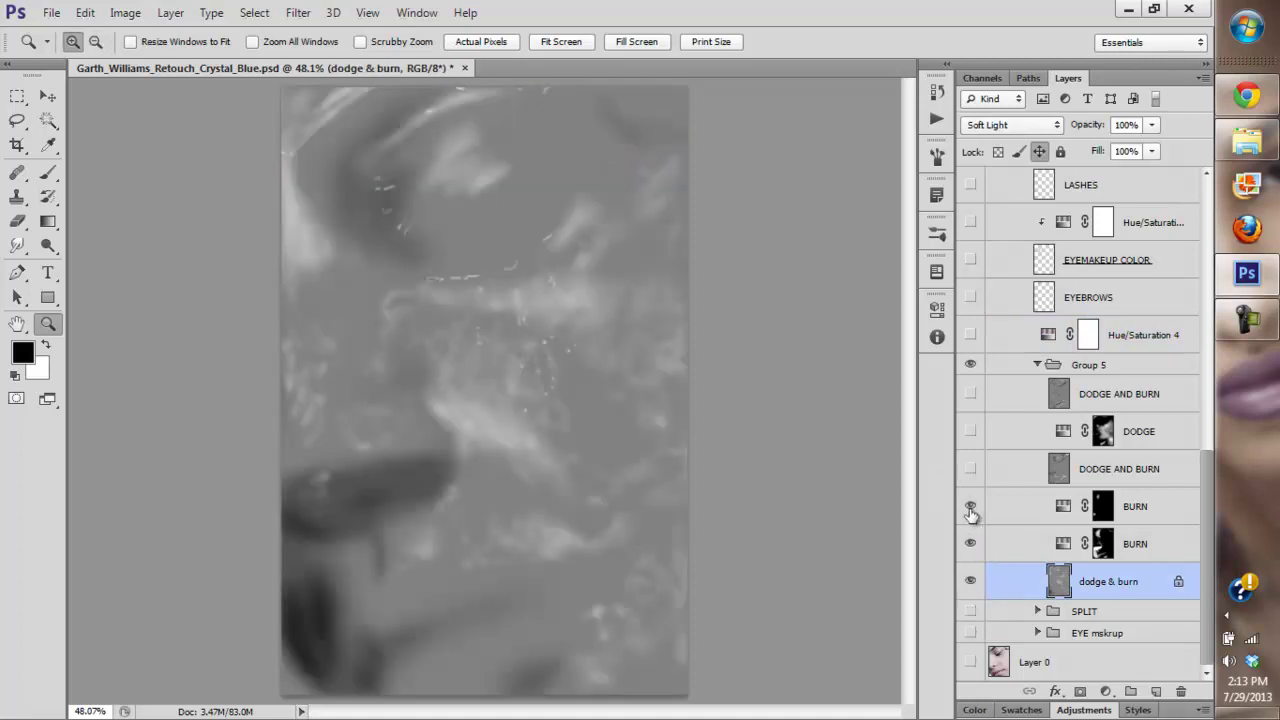
{"action": "left_click", "coordinate": [970, 394]}
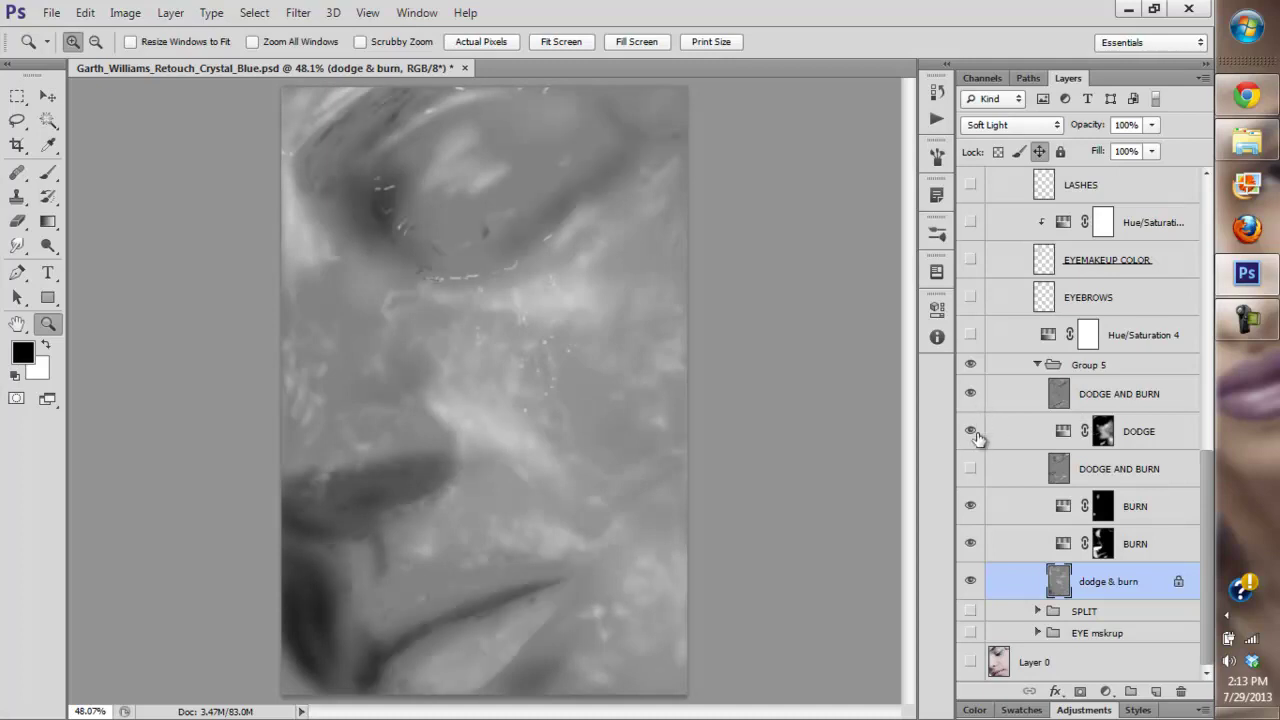
{"action": "left_click", "coordinate": [970, 431]}
{"action": "left_click", "coordinate": [970, 469]}
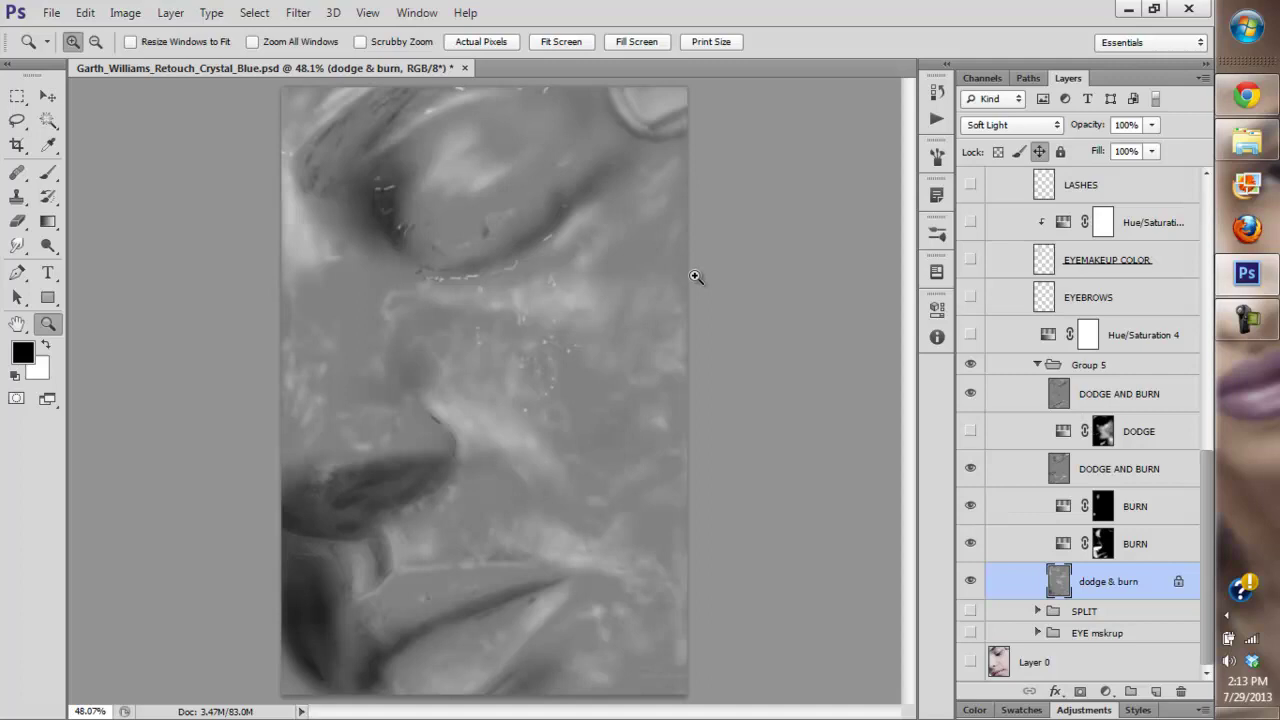
- Isolate the dodge & burn layer again and bring back every other layer of Group 5 over it
{"action": "left_click", "coordinate": [970, 581], "text": "alt"}
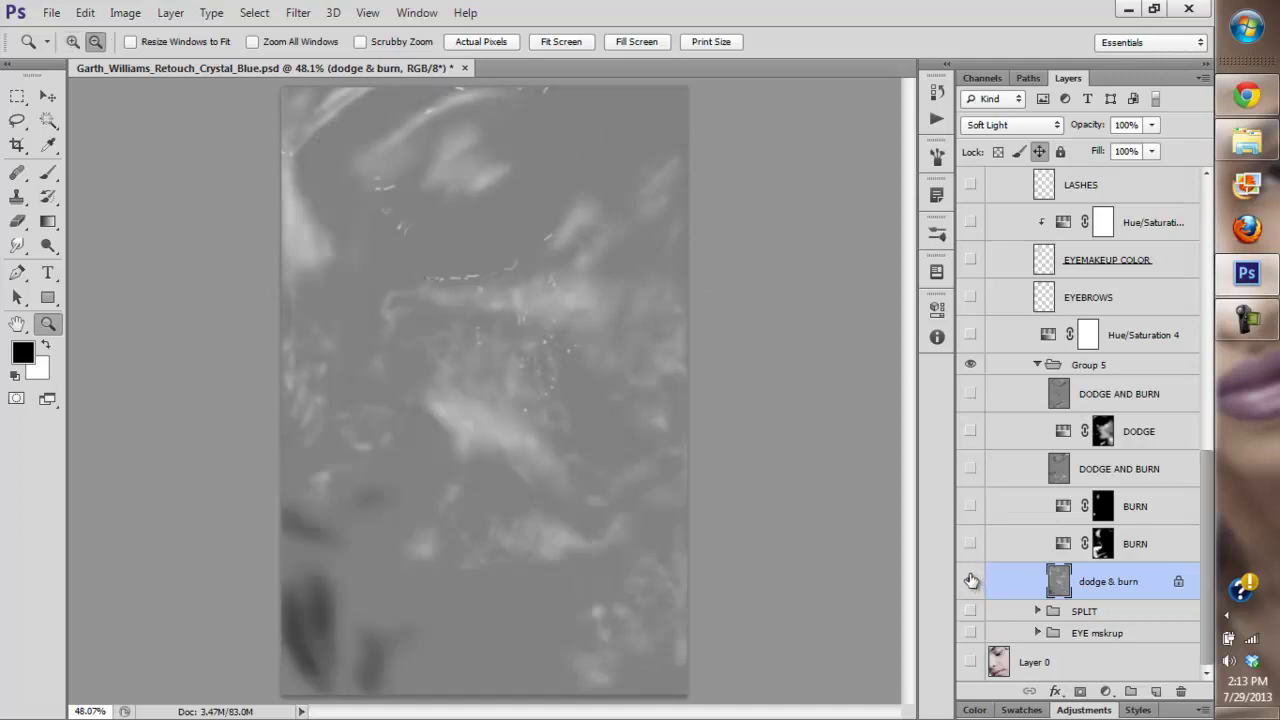
{"action": "left_click", "coordinate": [973, 469]}
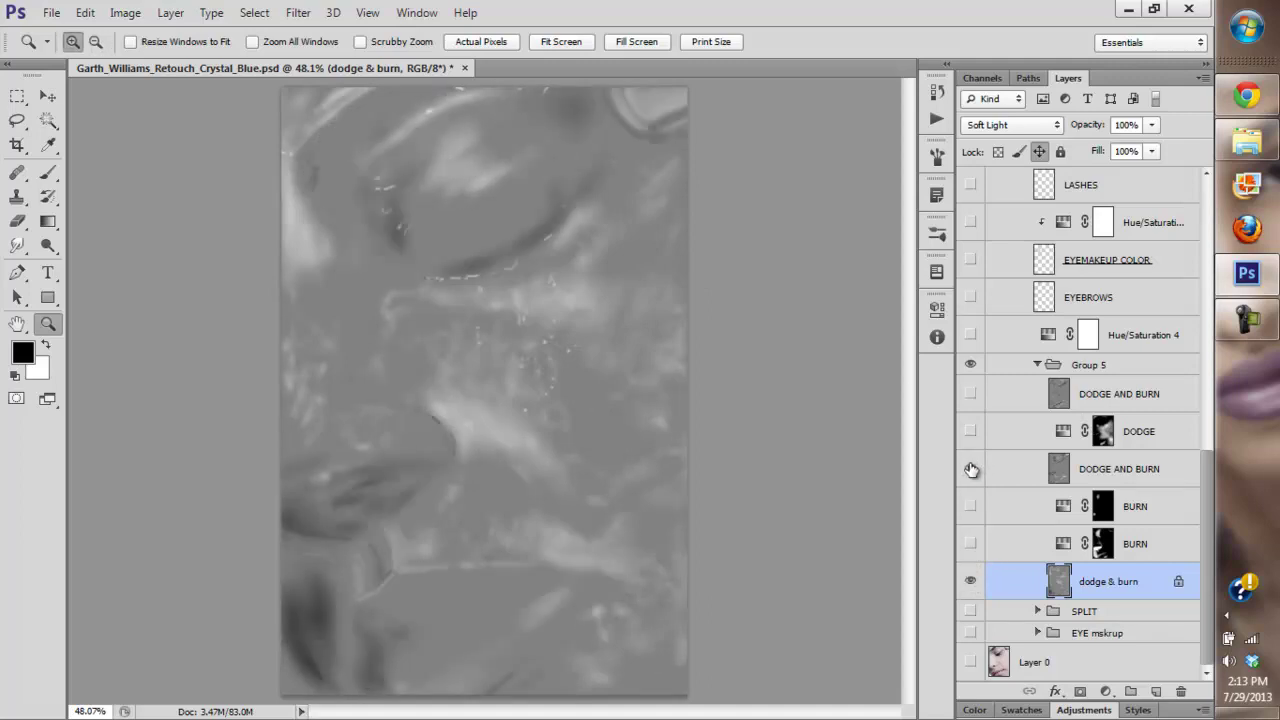
{"action": "left_click", "coordinate": [975, 425]}
{"action": "left_click", "coordinate": [971, 408]}
{"action": "left_click", "coordinate": [971, 506]}
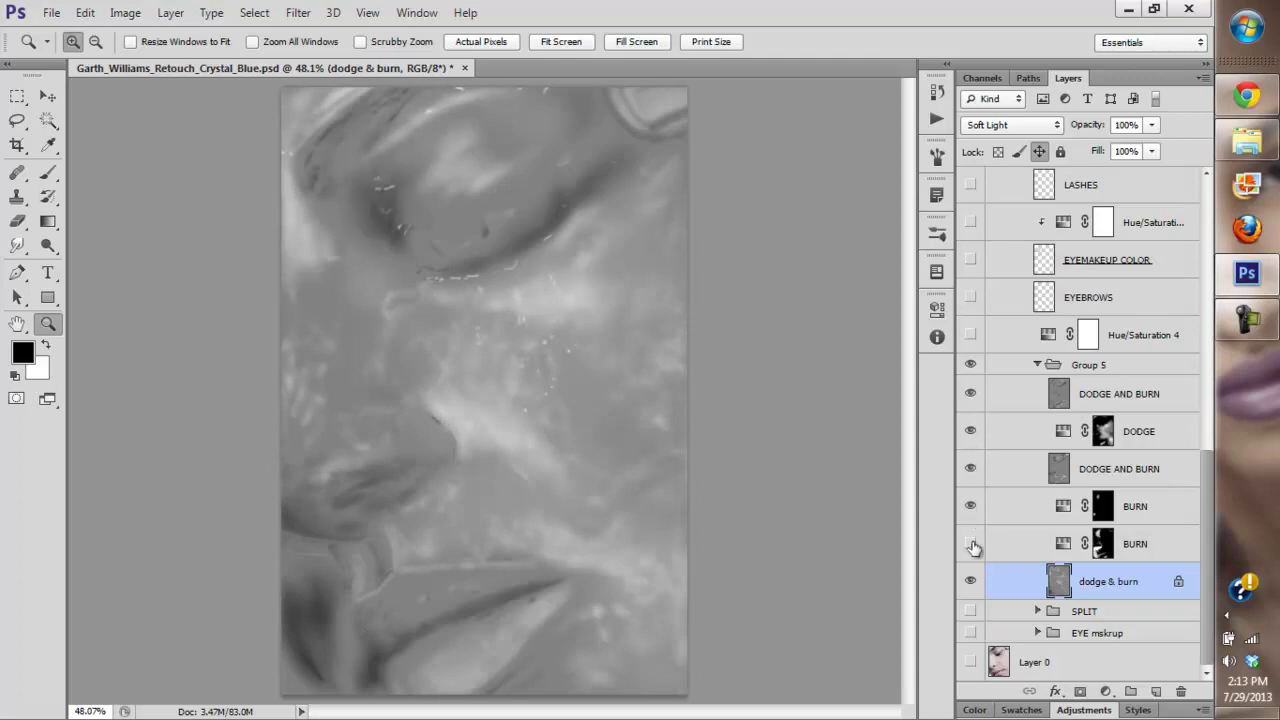
{"action": "left_click", "coordinate": [971, 543]}
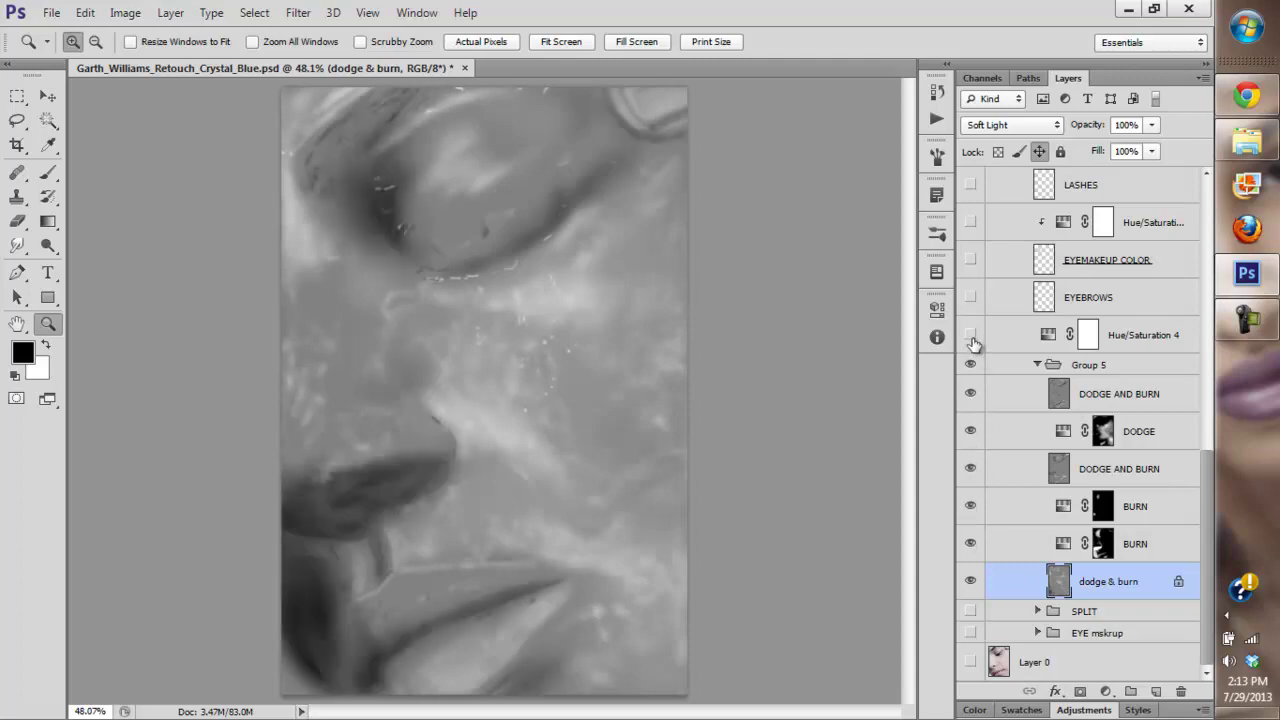
- Show the SPLIT and EYE mskrup groups and Layer 0 again, turning on the hidden layers inside EYE mskrup
{"action": "left_click_drag", "start_coordinate": [971, 611], "coordinate": [972, 664]}
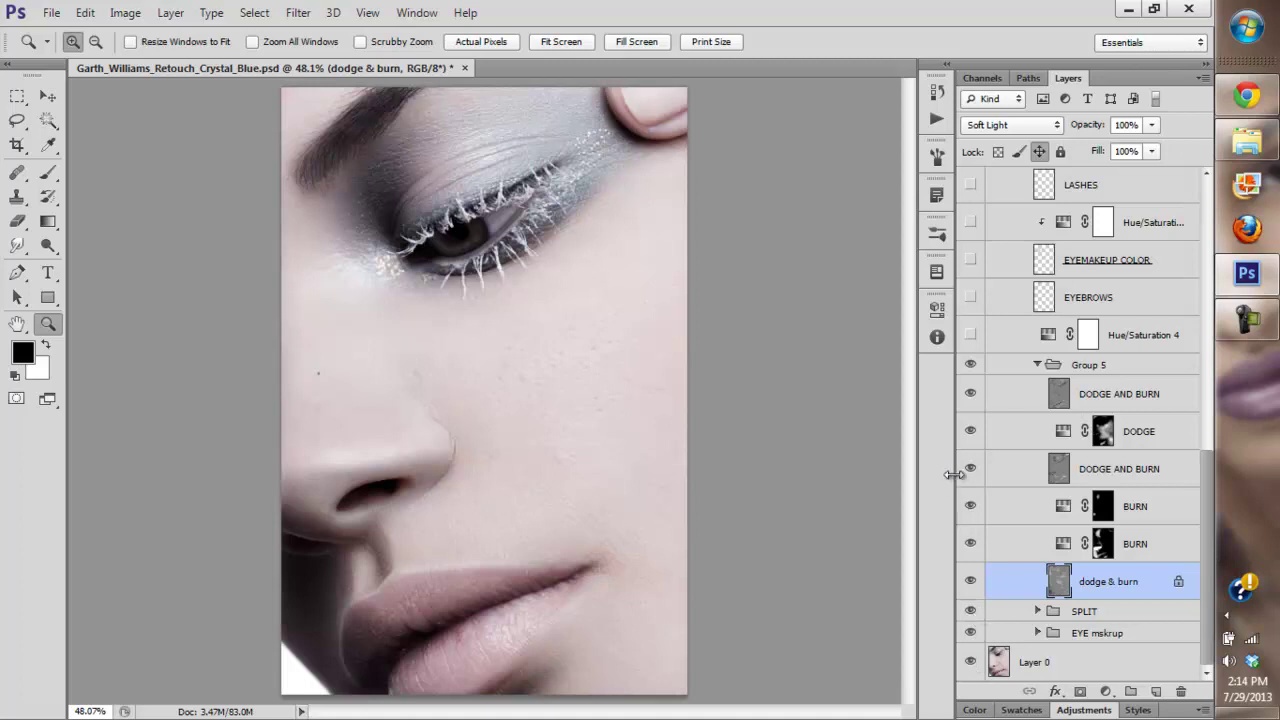
{"action": "left_click", "coordinate": [1045, 640]}
{"action": "left_click", "coordinate": [1039, 634]}
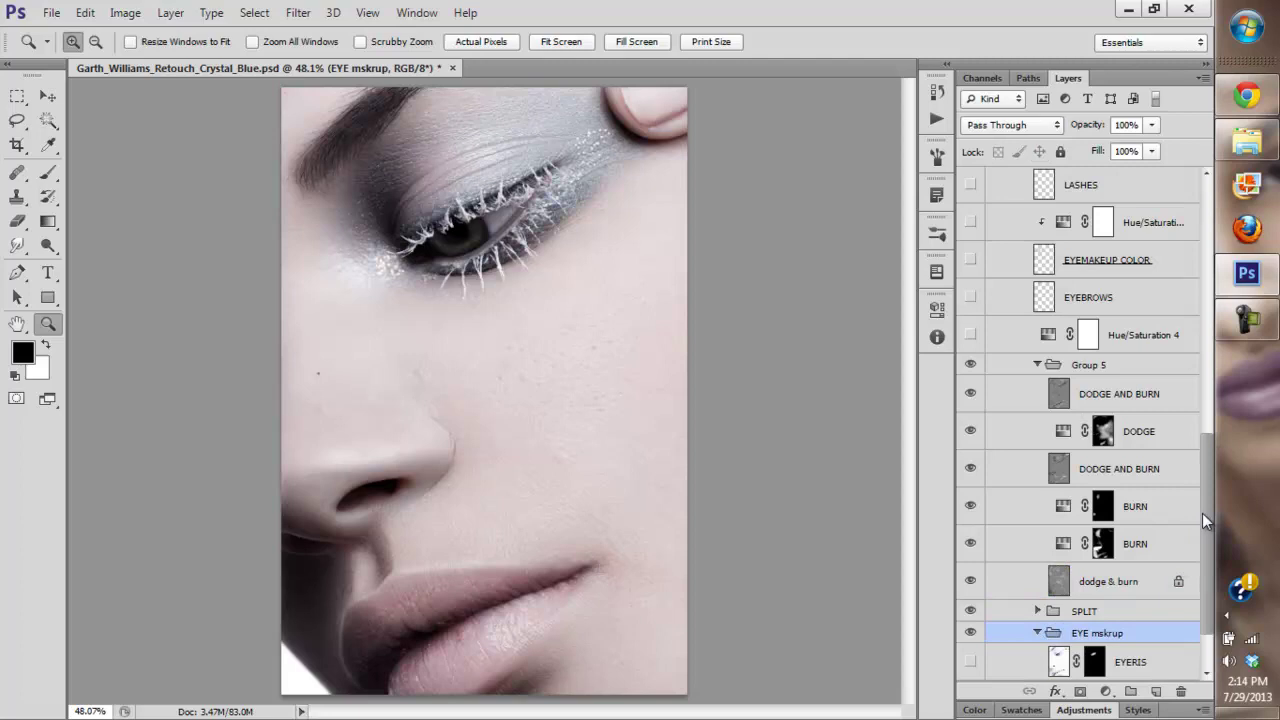
{"action": "scroll", "coordinate": [1202, 513], "scroll_direction": "down", "scroll_amount": 2}
{"action": "left_click", "coordinate": [975, 622]}
- Expand the SPLIT group and show its LOW, HIGH and SHARPEN layers
{"action": "left_click", "coordinate": [1037, 536]}
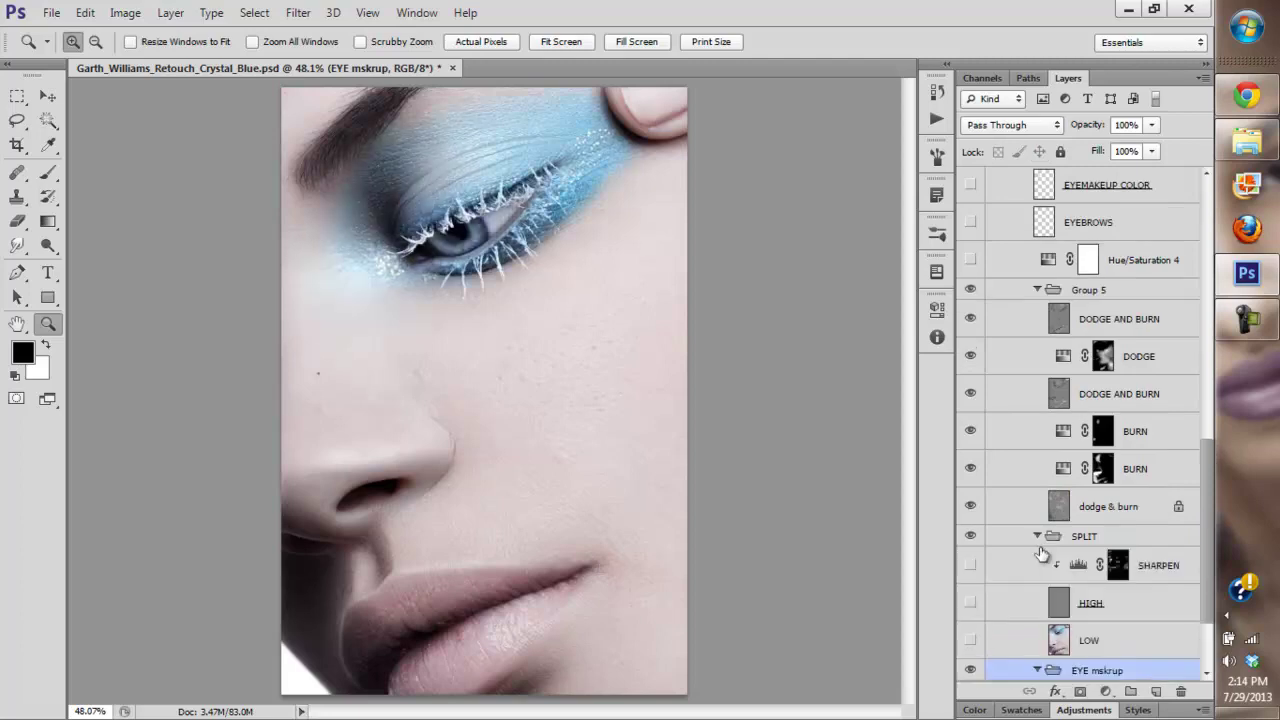
{"action": "left_click", "coordinate": [974, 604]}
{"action": "left_click_drag", "start_coordinate": [974, 604], "coordinate": [970, 565]}
{"action": "scroll", "coordinate": [1211, 462], "scroll_direction": "up", "scroll_amount": 2}
- Review the upper DODGE AND BURN layer's blending and both BURN layers, including the lower one's Hue/Saturation settings
{"action": "left_click", "coordinate": [1058, 396]}
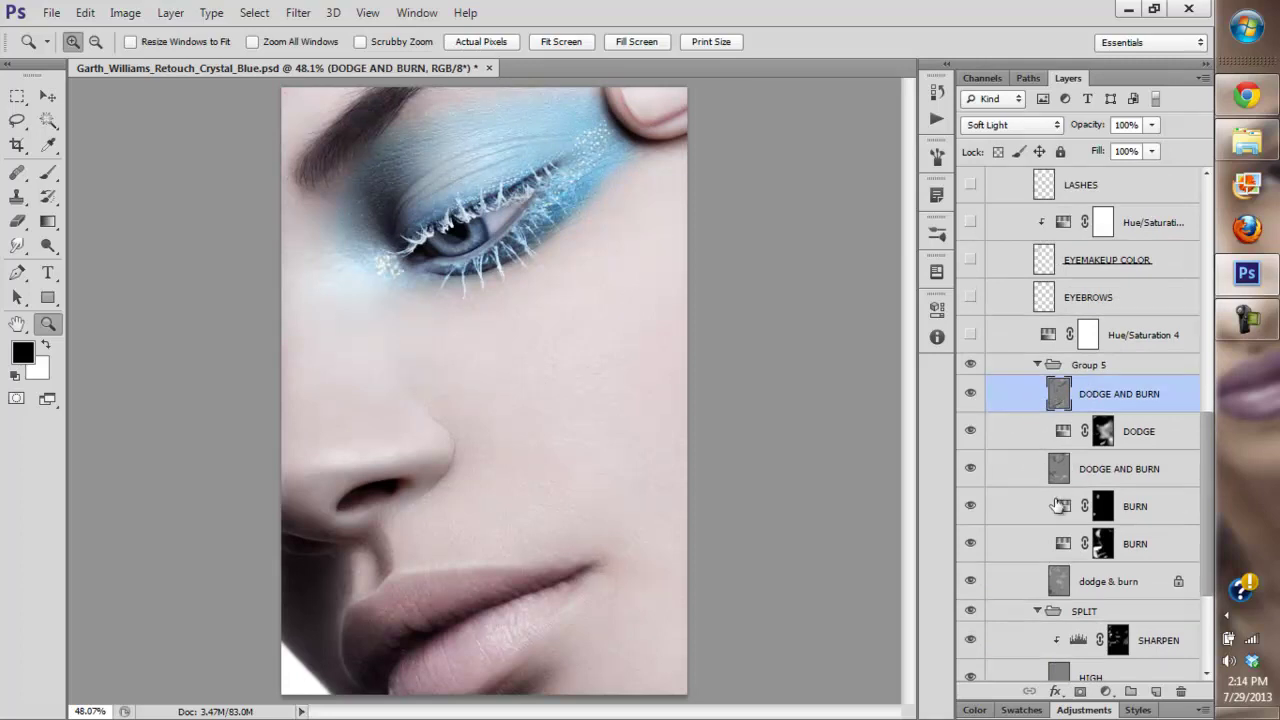
{"action": "double_click", "coordinate": [1063, 543]}
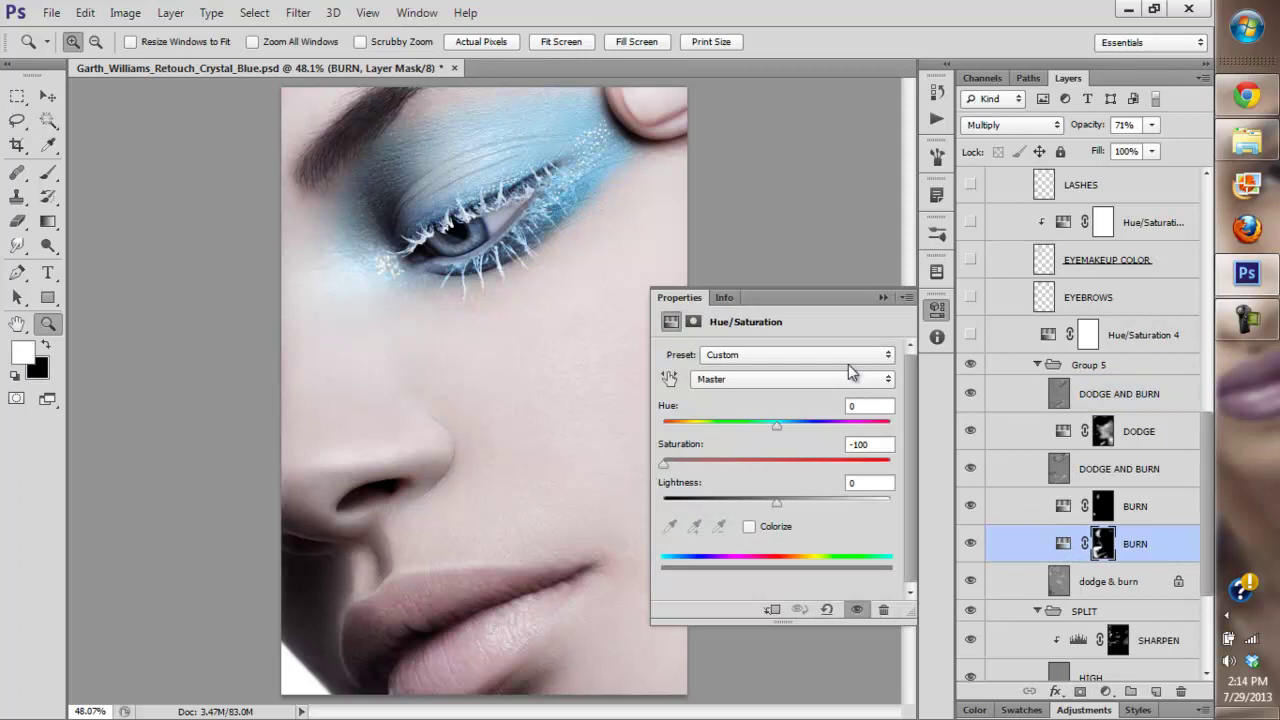
{"action": "left_click", "coordinate": [937, 309]}
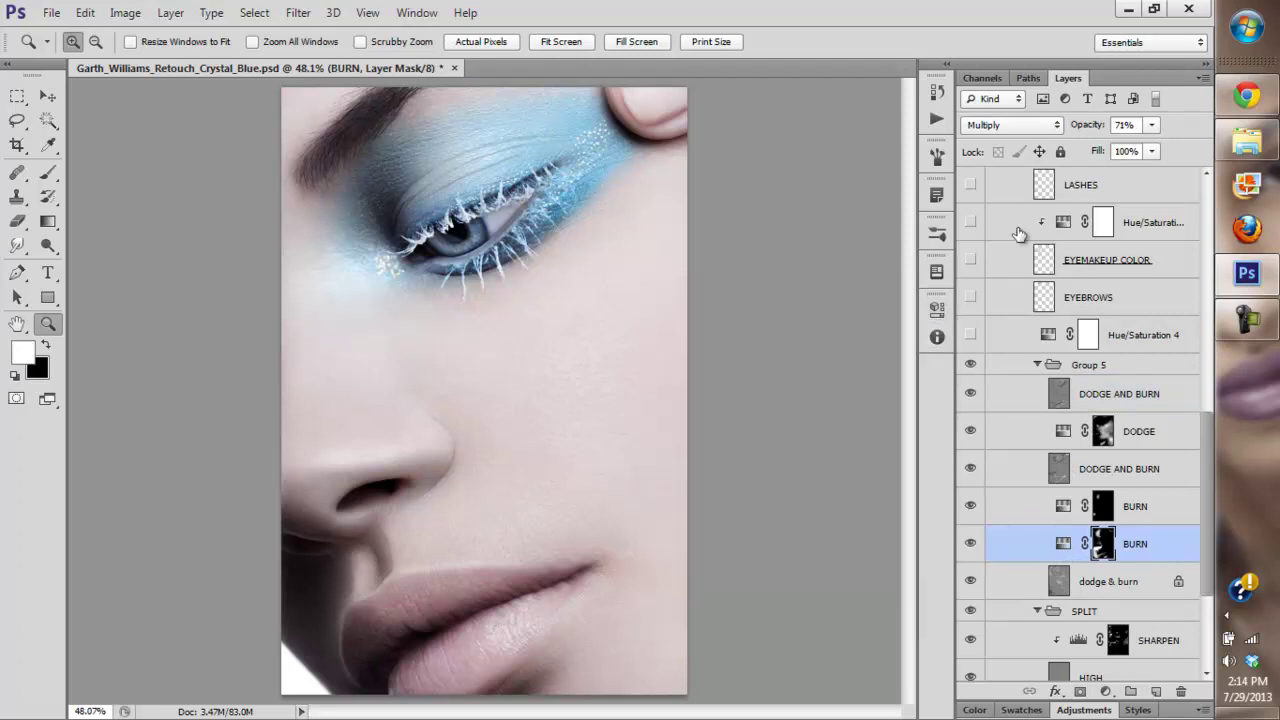
{"action": "left_click", "coordinate": [1156, 507]}
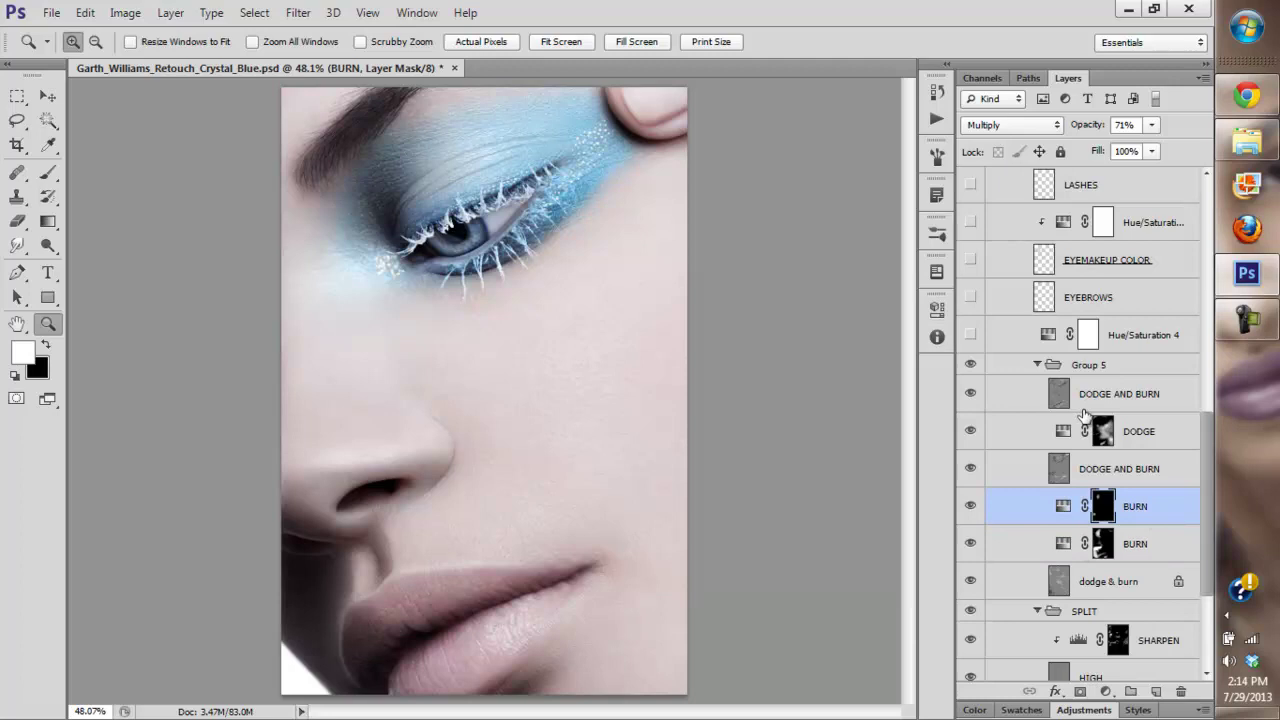
- Inspect the DODGE layer's blend mode options and its Hue/Saturation settings without changing them
{"action": "left_click", "coordinate": [1046, 433]}
{"action": "left_click", "coordinate": [1012, 125]}
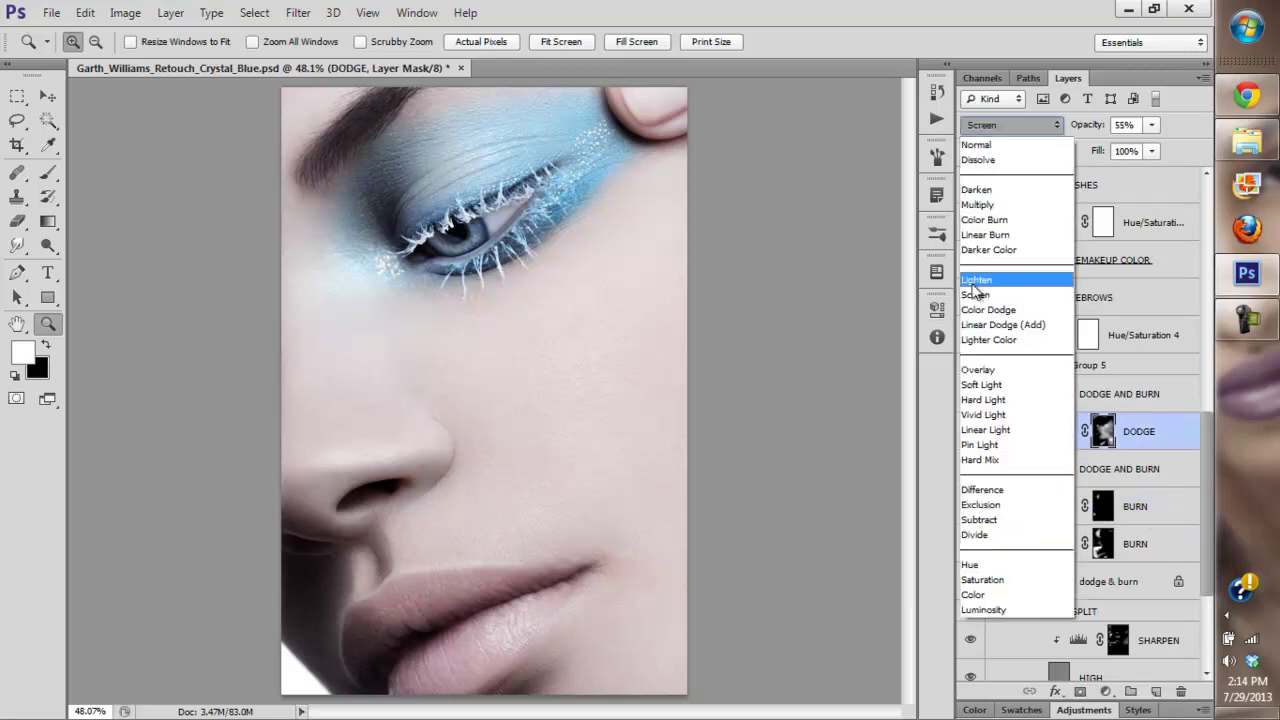
{"action": "left_click", "coordinate": [855, 441]}
{"action": "double_click", "coordinate": [1061, 432]}
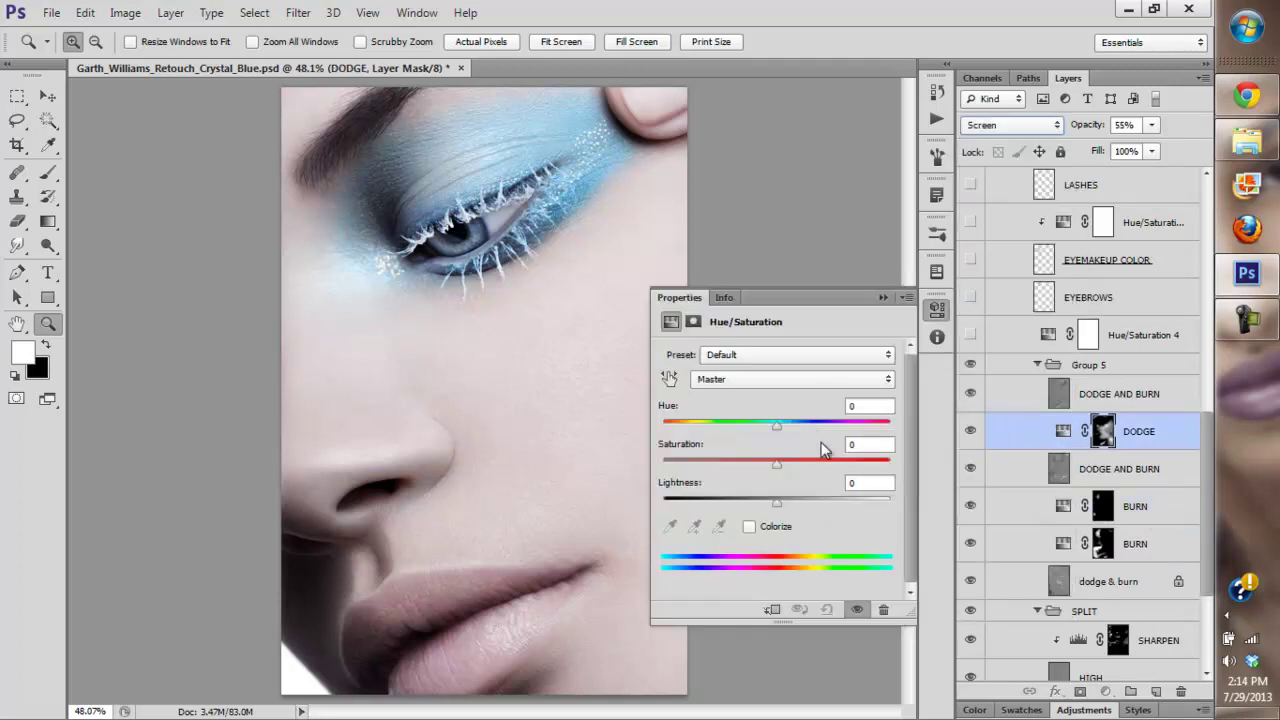
{"action": "left_click", "coordinate": [883, 297]}
- Compare the portrait with and without the DODGE layer, leaving the layer shown
{"action": "left_click", "coordinate": [970, 428]}
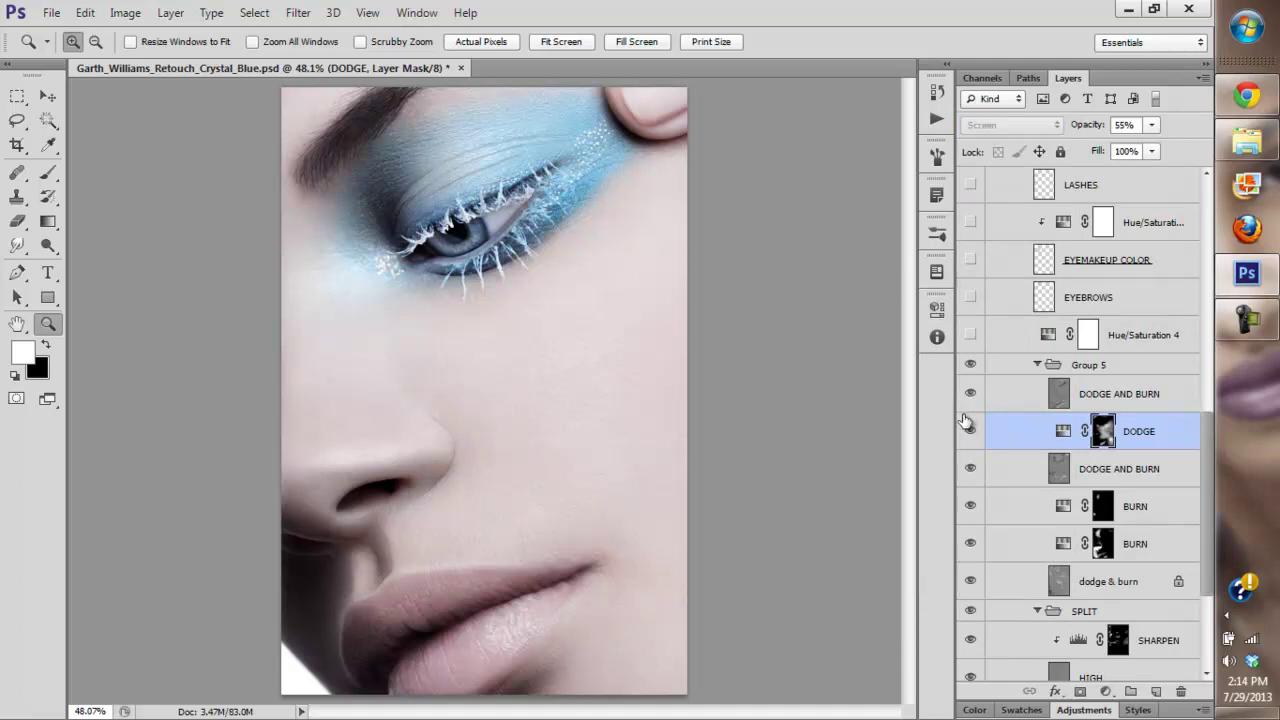
{"action": "left_click", "coordinate": [974, 428]}
{"action": "left_click", "coordinate": [974, 428]}
{"action": "left_click", "coordinate": [972, 429]}
{"action": "left_click", "coordinate": [975, 425]}
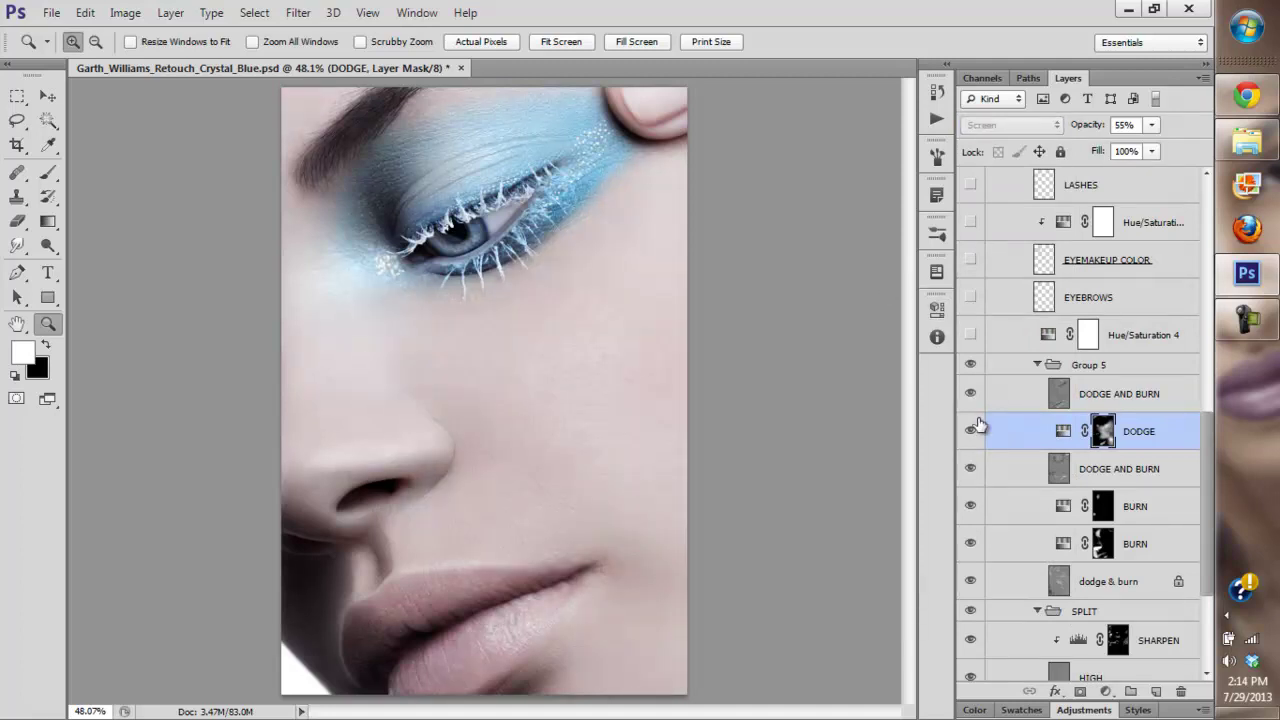
{"action": "left_click", "coordinate": [972, 428]}
- Raise the DODGE layer's saturation to +26 and compare the portrait with and without the layer
{"action": "double_click", "coordinate": [1062, 432]}
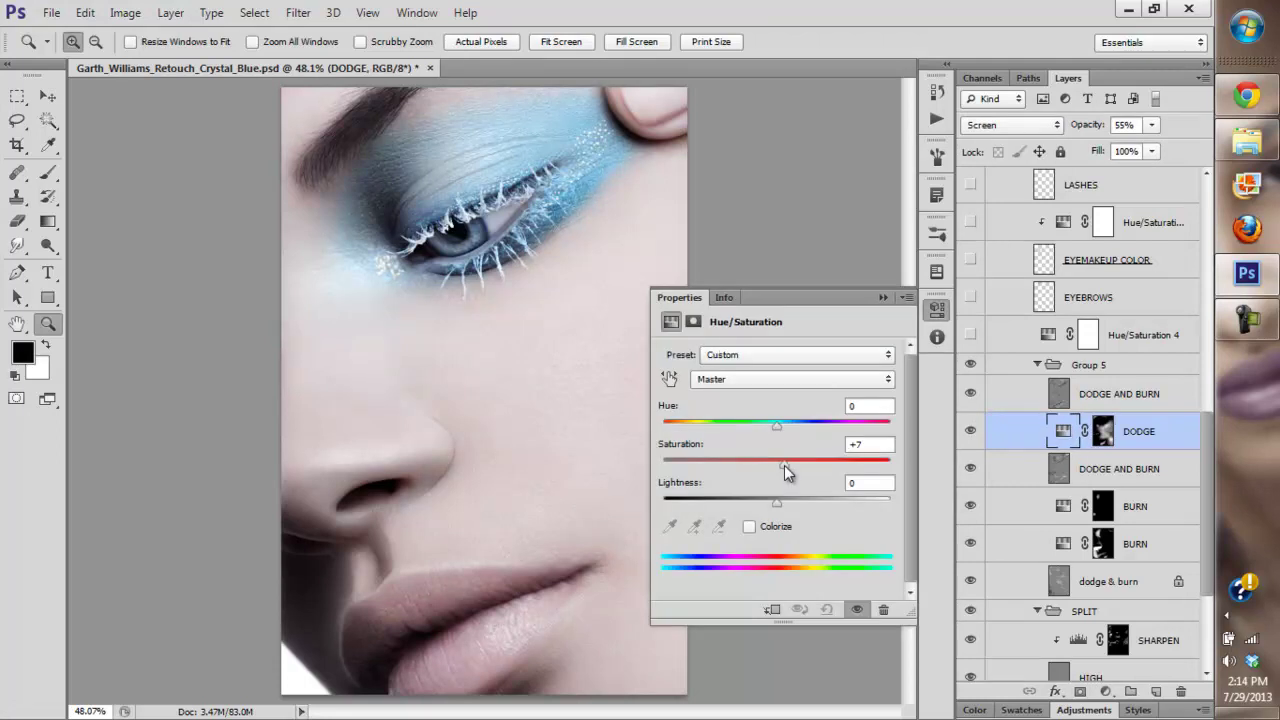
{"action": "mouse_move", "coordinate": [784, 465]}
{"action": "left_mouse_down"}
{"action": "mouse_move", "coordinate": [879, 463]}
{"action": "mouse_move", "coordinate": [806, 466]}
{"action": "left_mouse_up"}
{"action": "left_click", "coordinate": [883, 298]}
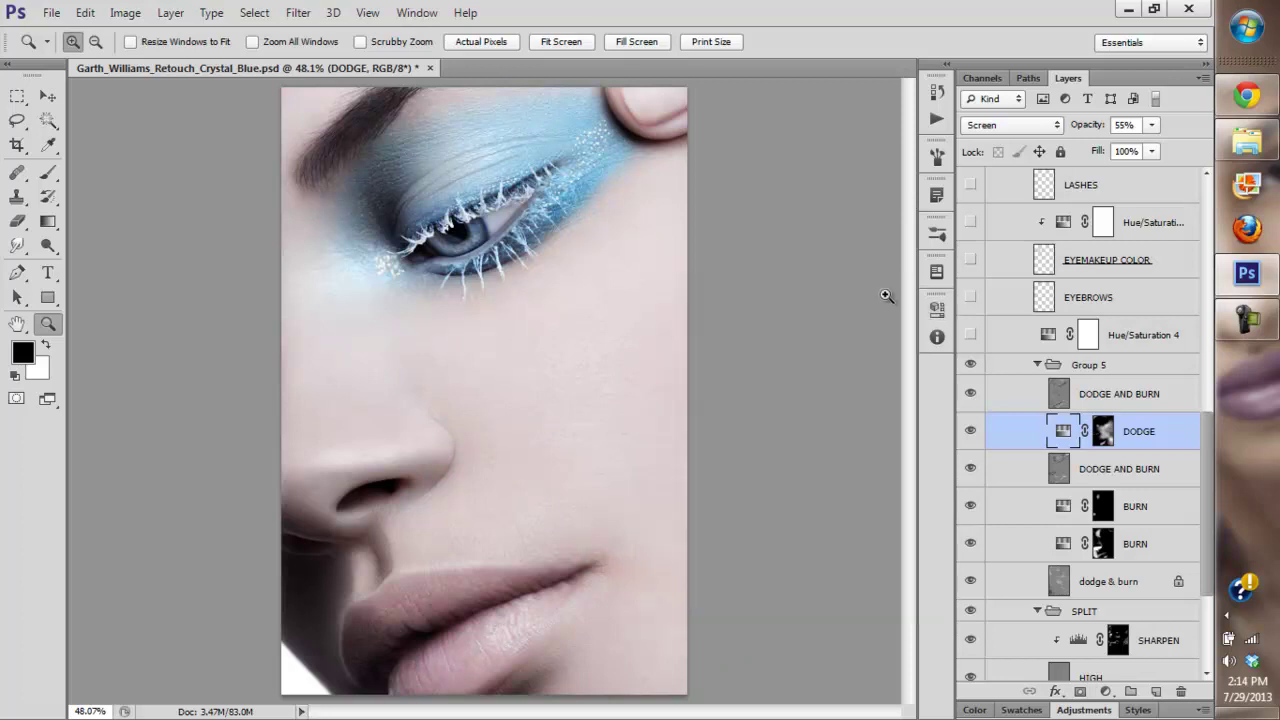
{"action": "left_click", "coordinate": [970, 431]}
{"action": "left_click", "coordinate": [970, 431]}
- Set the DODGE layer's saturation back to 0 and close its adjustment settings
{"action": "double_click", "coordinate": [1062, 431]}
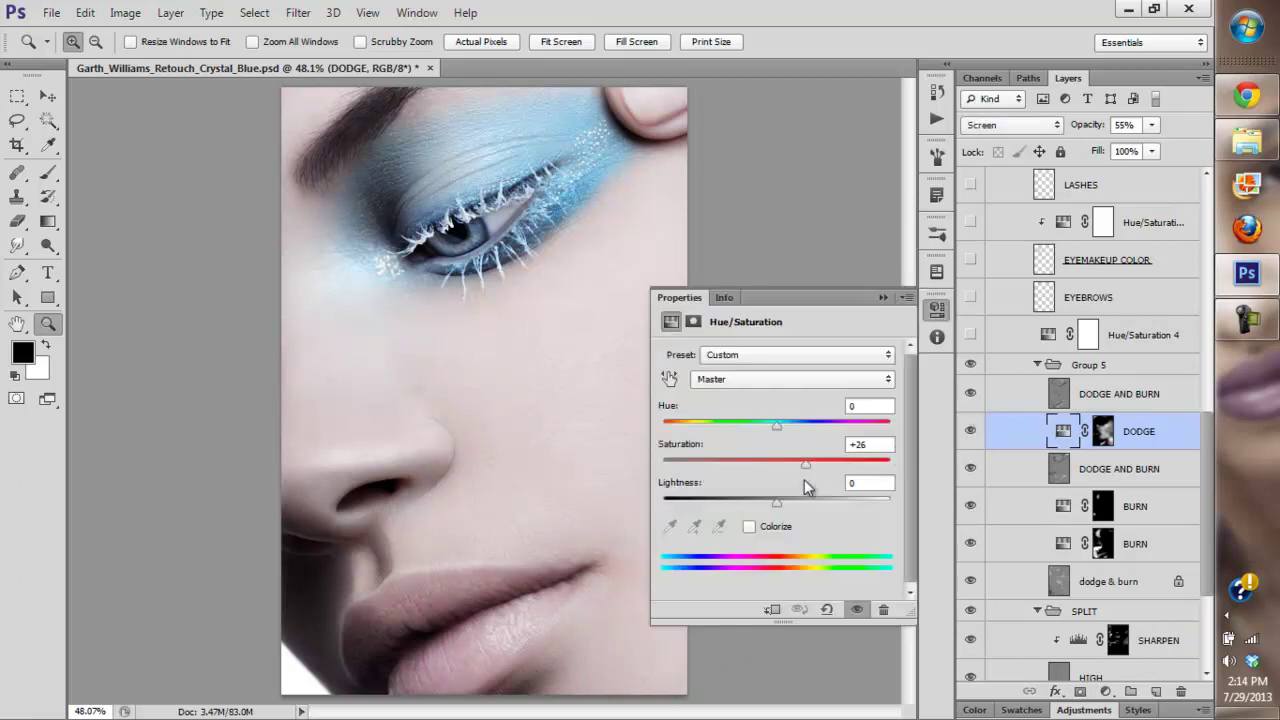
{"action": "left_click", "coordinate": [781, 463]}
{"action": "left_click_drag", "start_coordinate": [864, 445], "coordinate": [846, 447]}
{"action": "type", "text": "0"}
{"action": "left_click", "coordinate": [883, 297]}
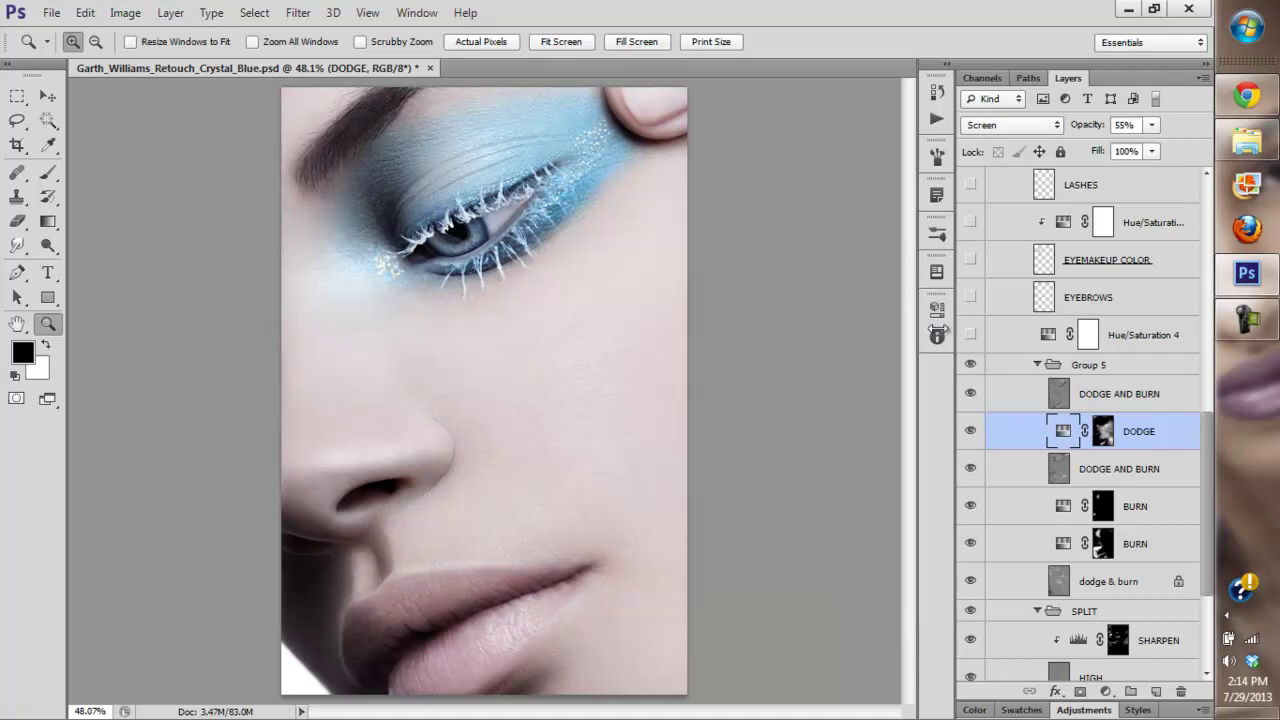
- Hide the SPLIT group and all layers of Group 5 except dodge & burn
{"action": "left_click_drag", "start_coordinate": [970, 610], "coordinate": [970, 400]}
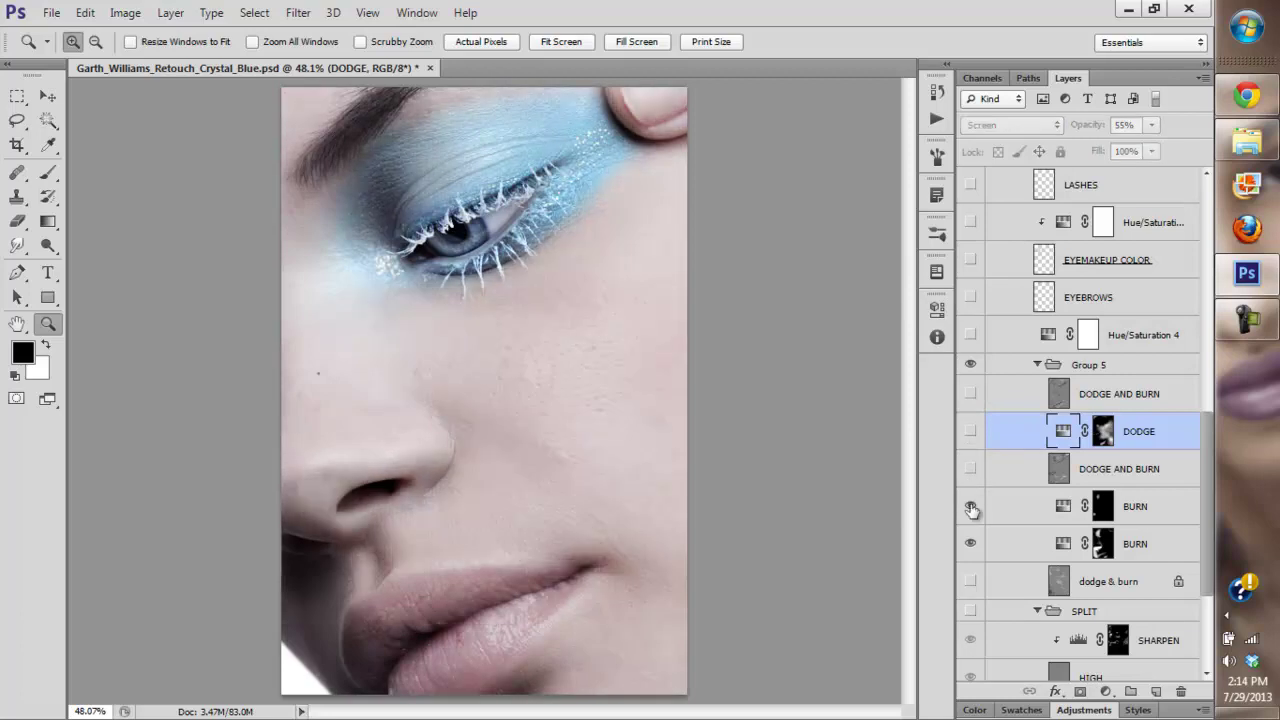
{"action": "left_click", "coordinate": [970, 581]}
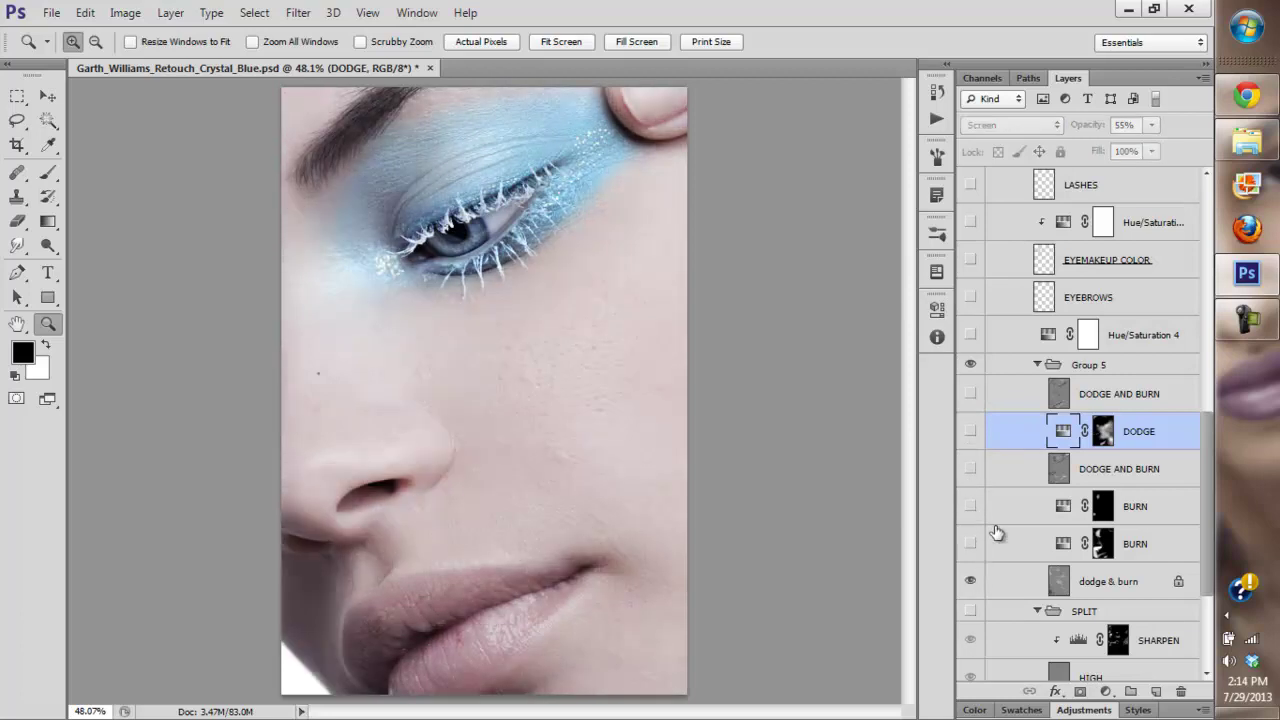
- Set the upper BURN layer's saturation to +6 and show both BURN layers
{"action": "left_click", "coordinate": [1060, 508]}
{"action": "double_click", "coordinate": [1060, 508]}
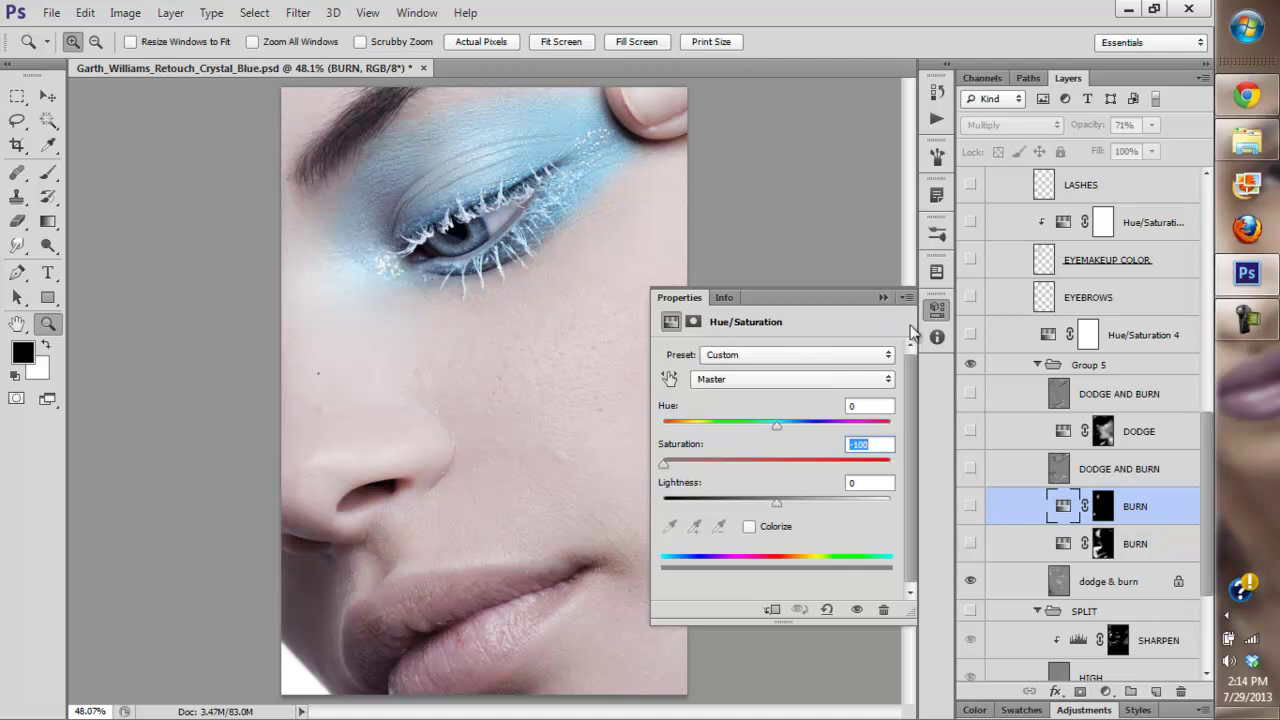
{"action": "left_click", "coordinate": [970, 543]}
{"action": "left_click", "coordinate": [781, 462]}
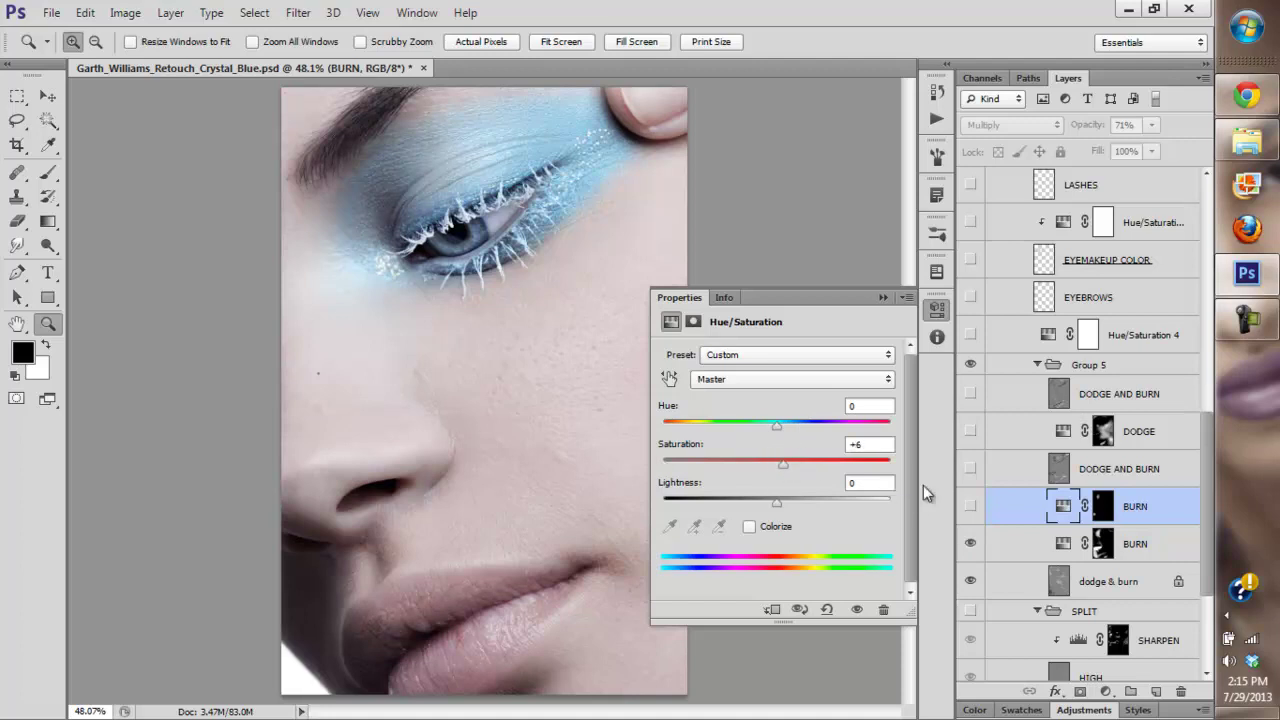
{"action": "left_click", "coordinate": [970, 506]}
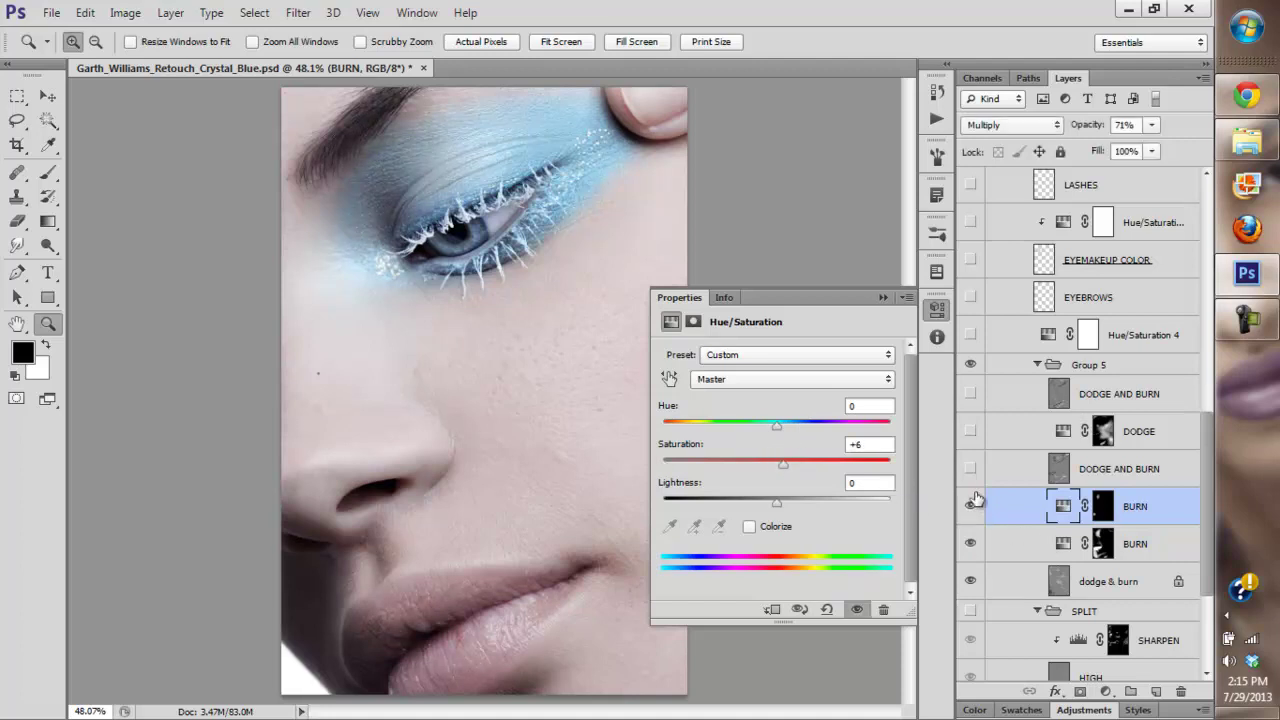
- Set the lower BURN layer's saturation to -2 and close its adjustment settings
{"action": "left_click", "coordinate": [1009, 541]}
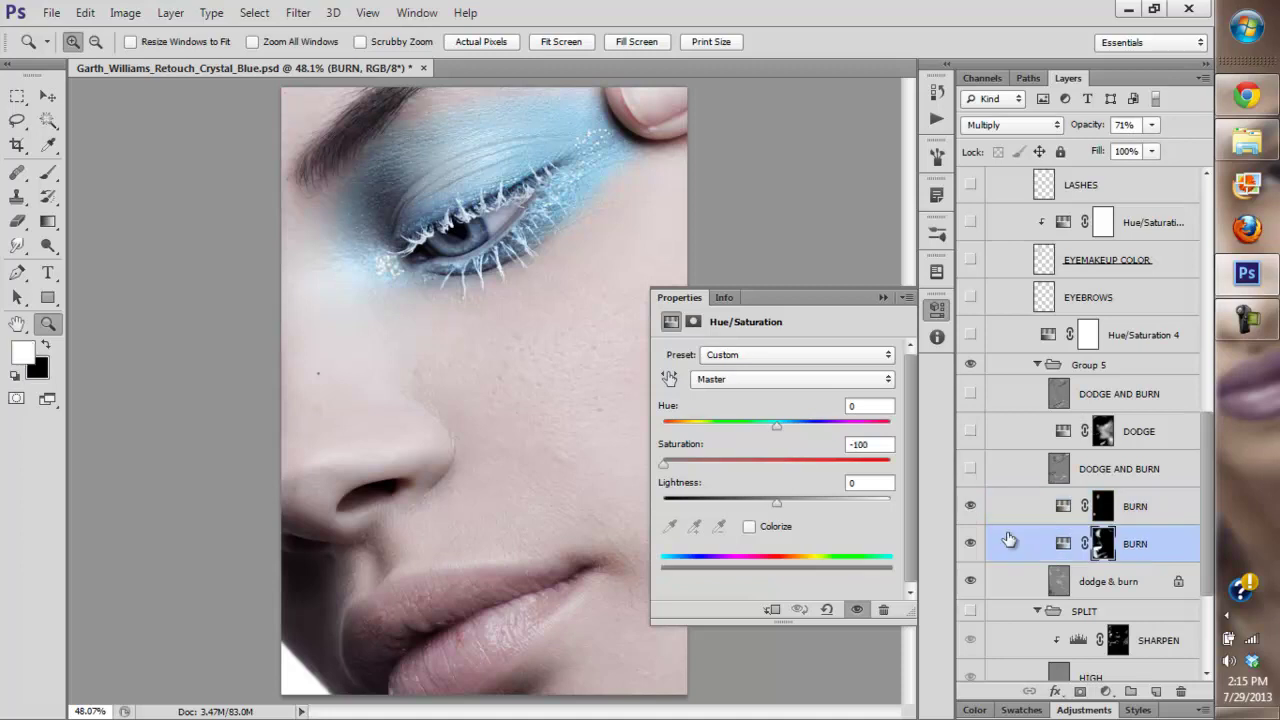
{"action": "left_click", "coordinate": [780, 461]}
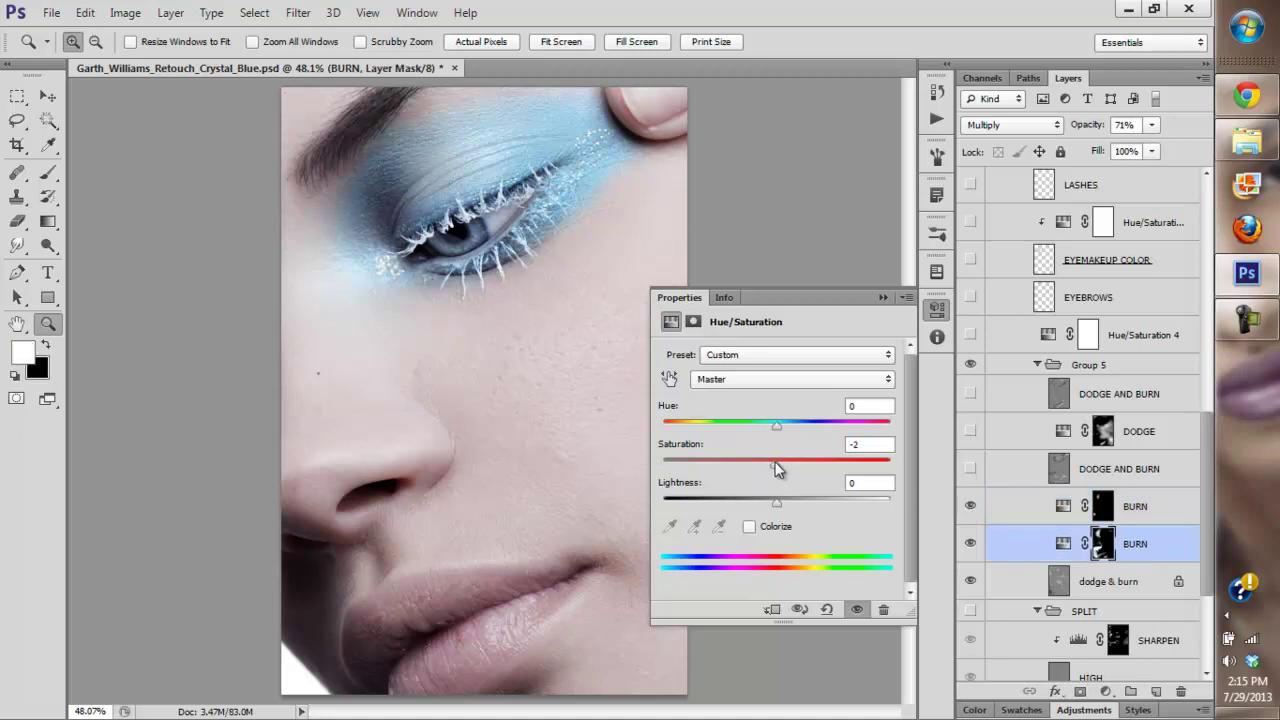
{"action": "left_click", "coordinate": [883, 297]}
- Compare the portrait with and without each of the BURN layers and the dodge & burn layer
{"action": "left_click", "coordinate": [970, 541]}
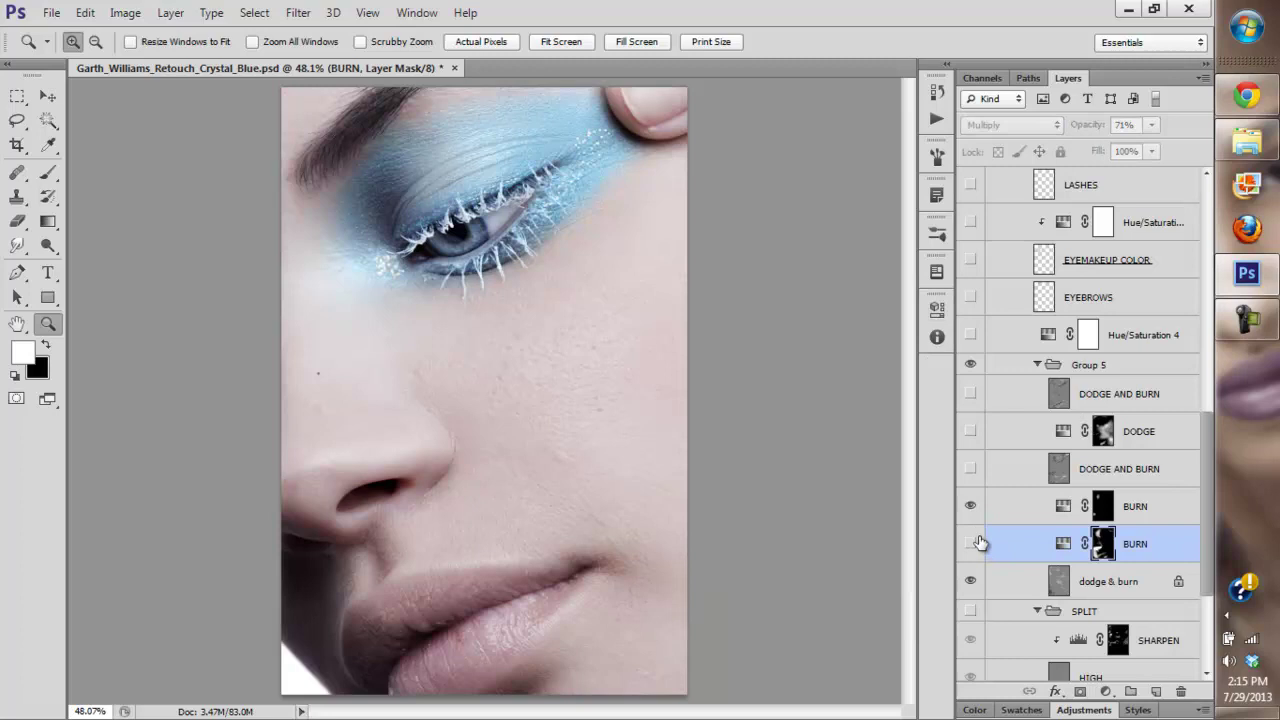
{"action": "left_click", "coordinate": [970, 541]}
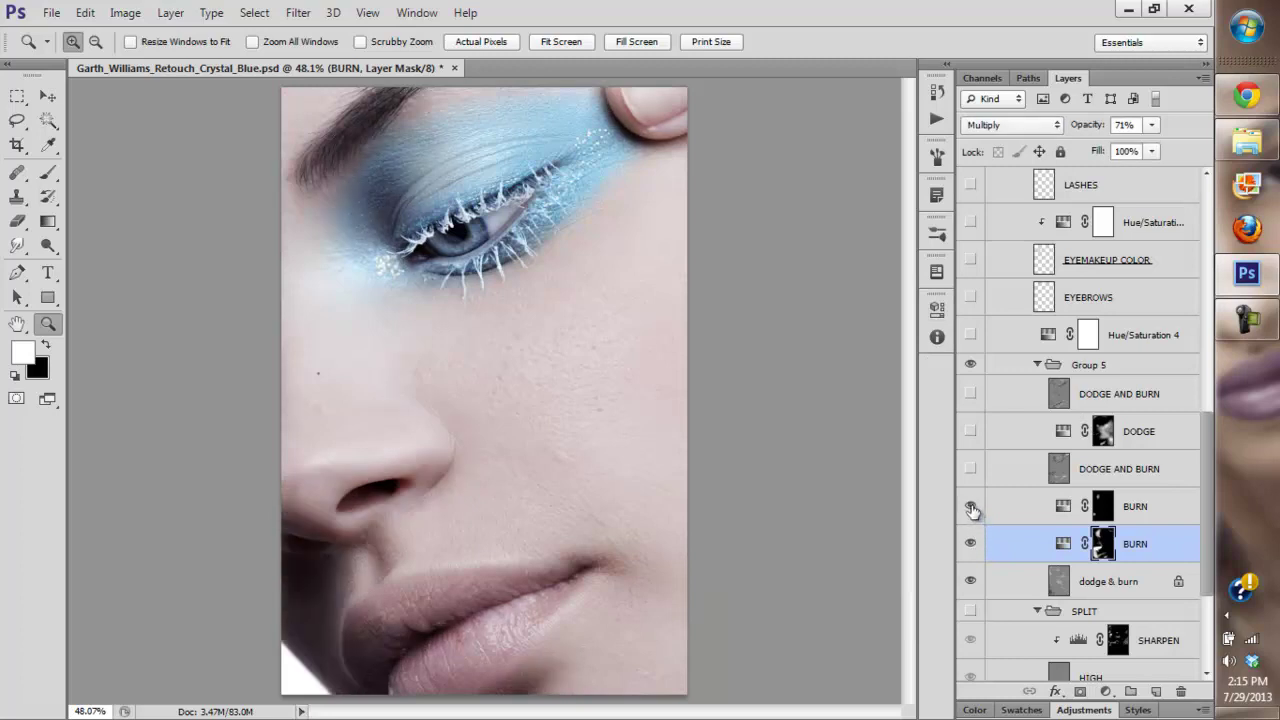
{"action": "left_click", "coordinate": [971, 545]}
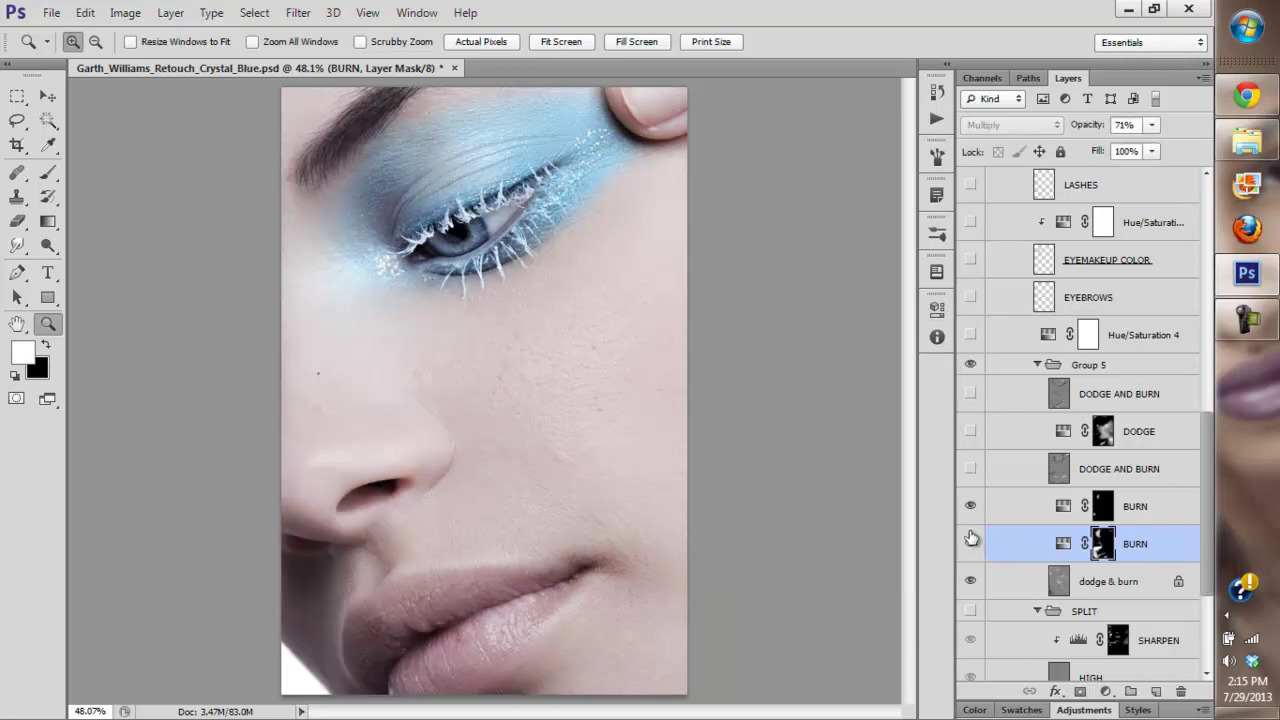
{"action": "left_click", "coordinate": [971, 545]}
{"action": "left_click", "coordinate": [971, 510]}
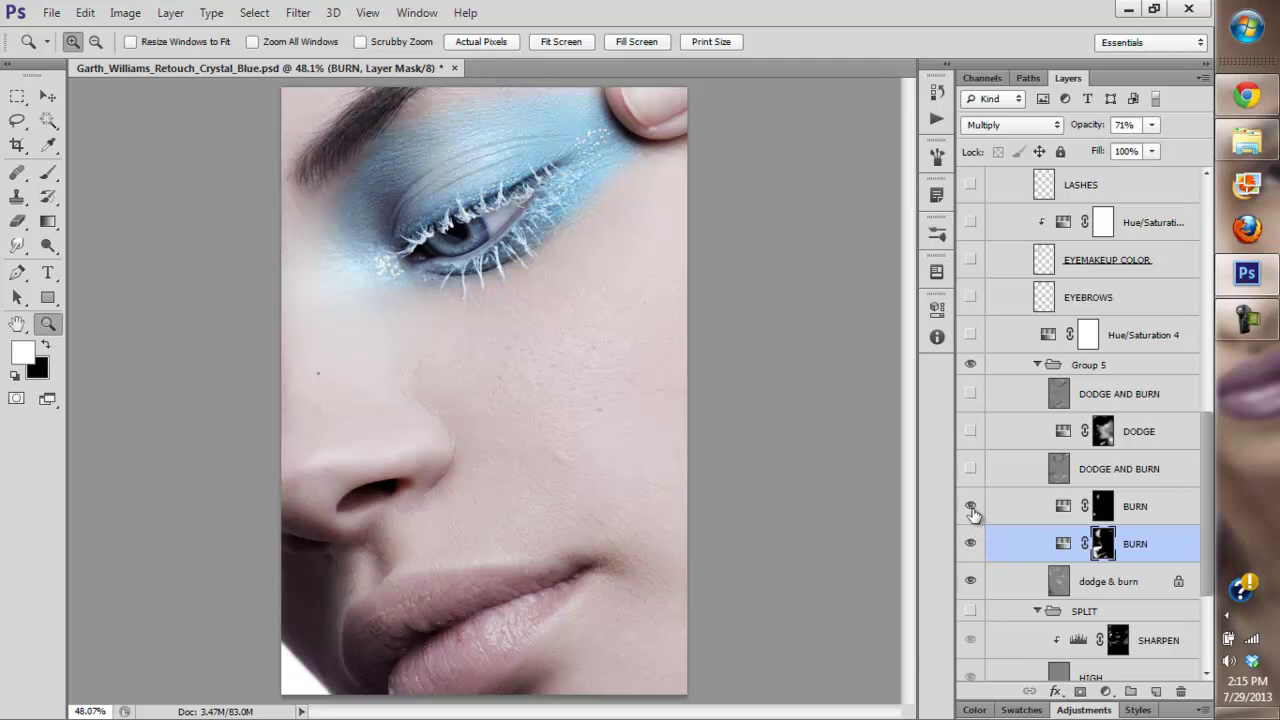
{"action": "left_click", "coordinate": [970, 508]}
{"action": "left_click", "coordinate": [970, 543]}
{"action": "left_click", "coordinate": [970, 543]}
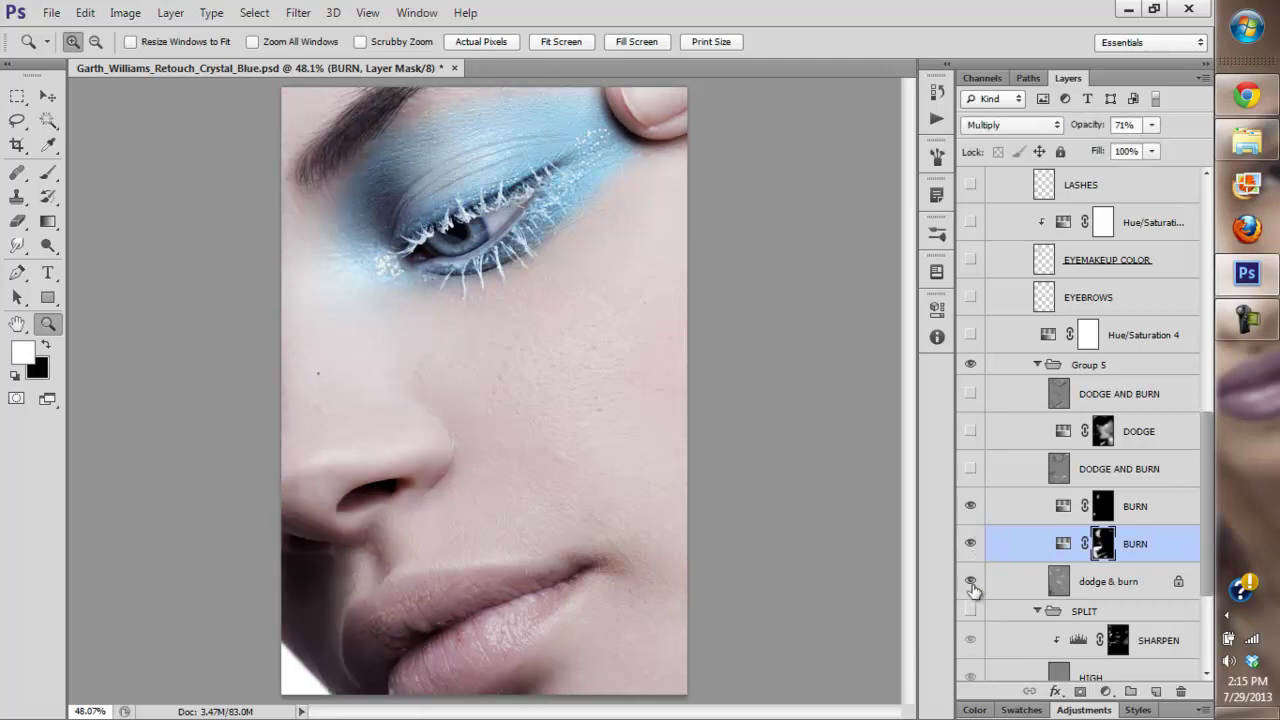
{"action": "left_click", "coordinate": [970, 583]}
{"action": "left_click", "coordinate": [970, 583]}
- Show the SPLIT group and Group 5's hidden dodge-and-burn layers, and collapse the SPLIT, EYE mskrup and Group 5 groups
{"action": "left_click", "coordinate": [970, 609]}
{"action": "left_click_drag", "start_coordinate": [1208, 517], "coordinate": [1209, 560]}
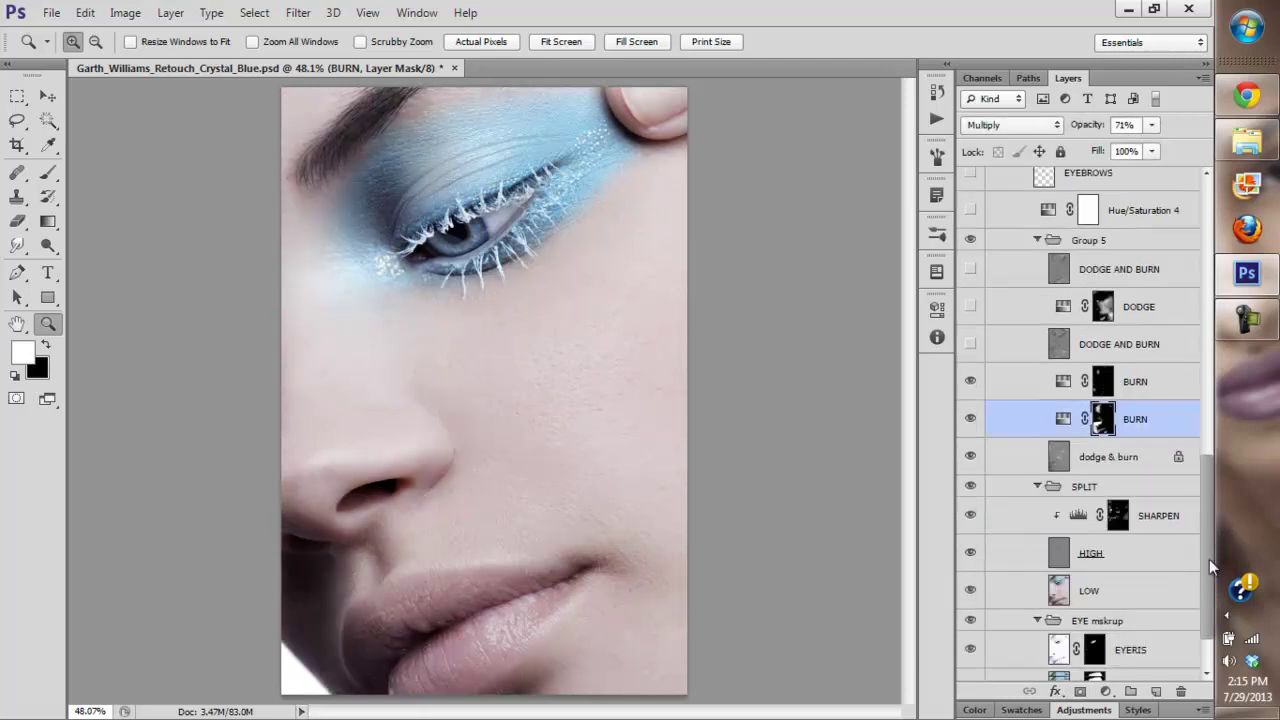
{"action": "scroll", "coordinate": [1209, 559], "scroll_direction": "down", "scroll_amount": 1}
{"action": "left_click", "coordinate": [1052, 467]}
{"action": "left_click", "coordinate": [1038, 467]}
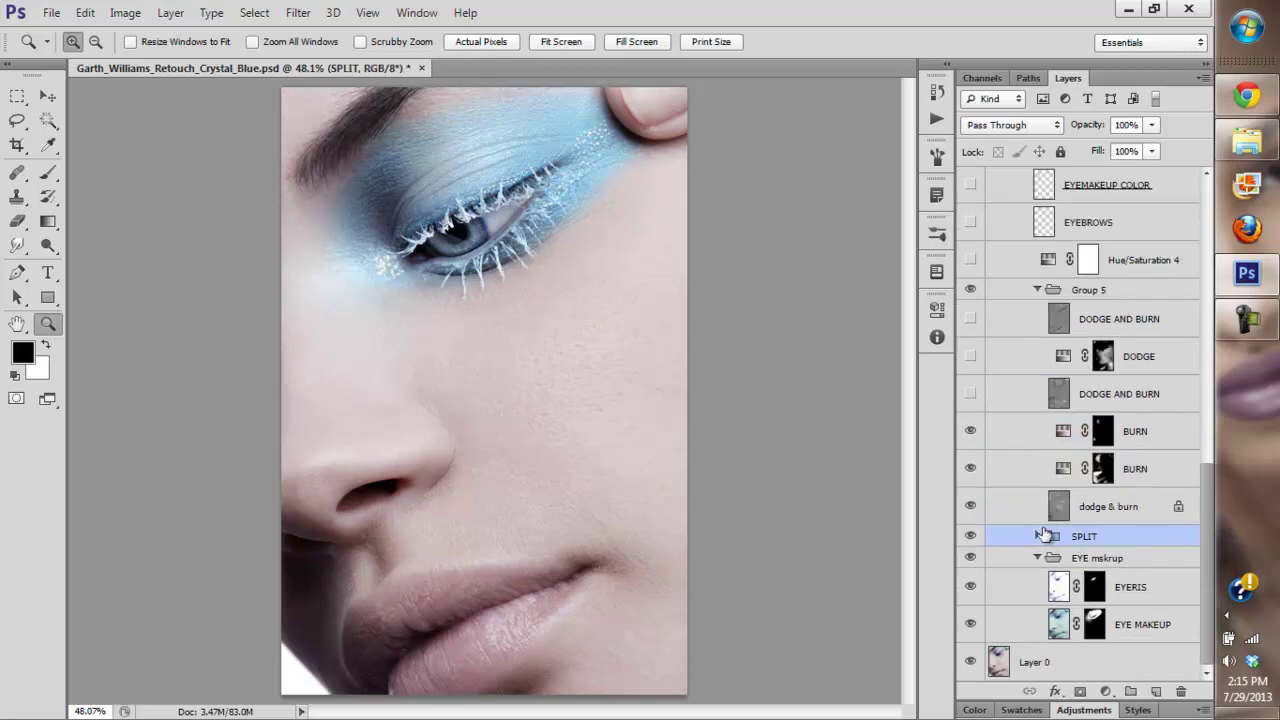
{"action": "left_click", "coordinate": [1038, 557]}
{"action": "left_click_drag", "start_coordinate": [970, 469], "coordinate": [970, 394]}
{"action": "left_click", "coordinate": [1038, 364]}
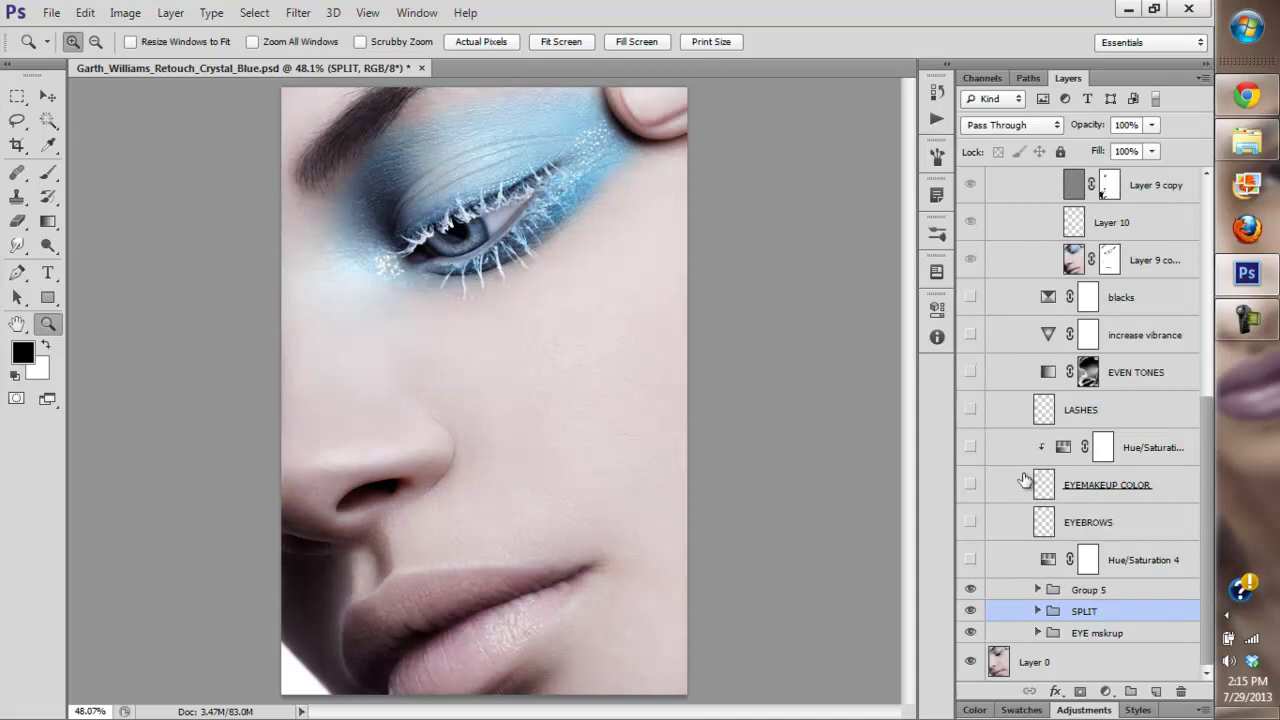
- Compare the portrait with and without Group 5, and show the Hue/Saturation 4 layer to view the whole image in black and white
{"action": "left_click", "coordinate": [970, 589]}
{"action": "left_click", "coordinate": [970, 589]}
{"action": "left_click", "coordinate": [970, 560]}
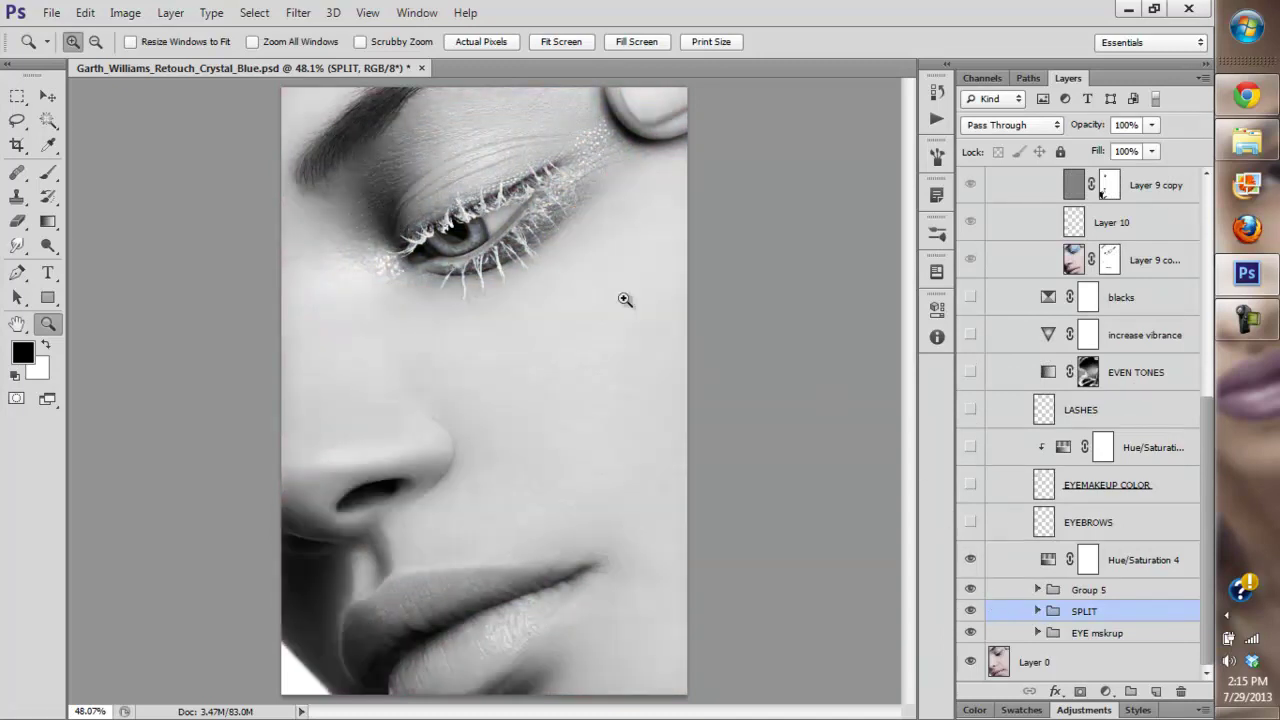
{"action": "left_click", "coordinate": [472, 466], "text": "alt"}
{"action": "left_click_drag", "start_coordinate": [583, 421], "coordinate": [595, 430]}
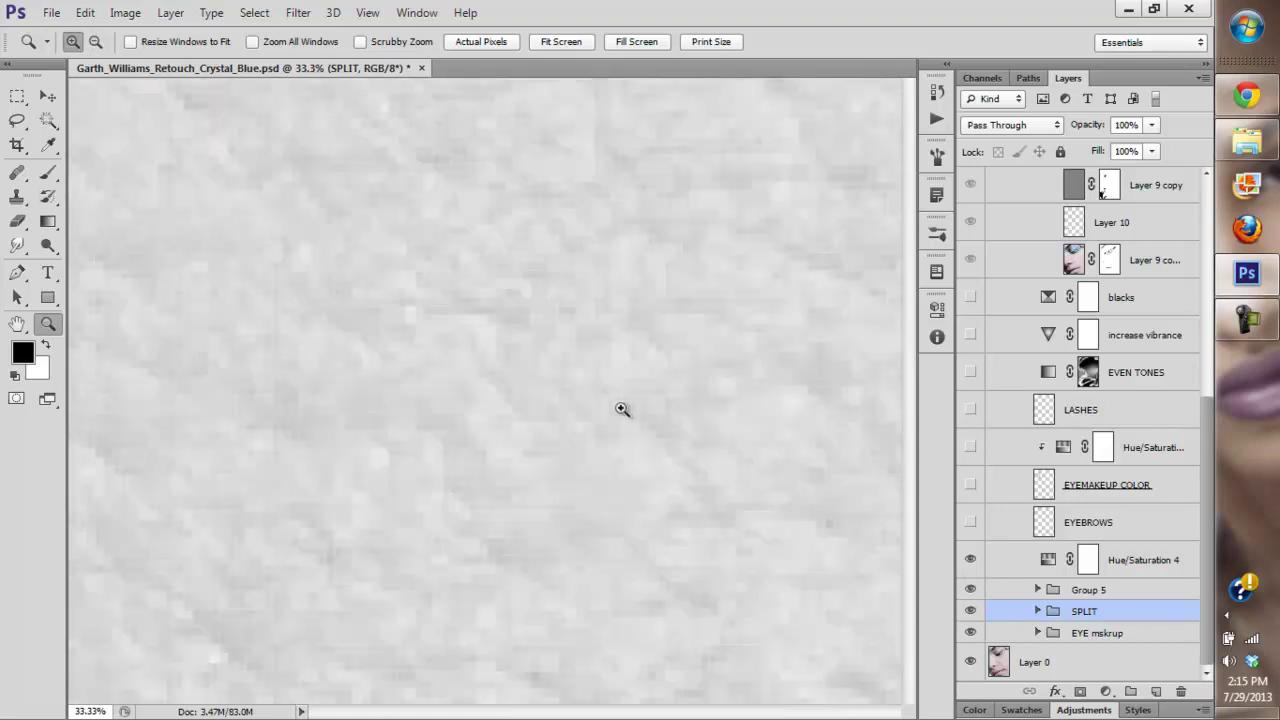
{"action": "left_click", "coordinate": [560, 41]}
{"action": "left_click", "coordinate": [725, 465], "text": "alt"}
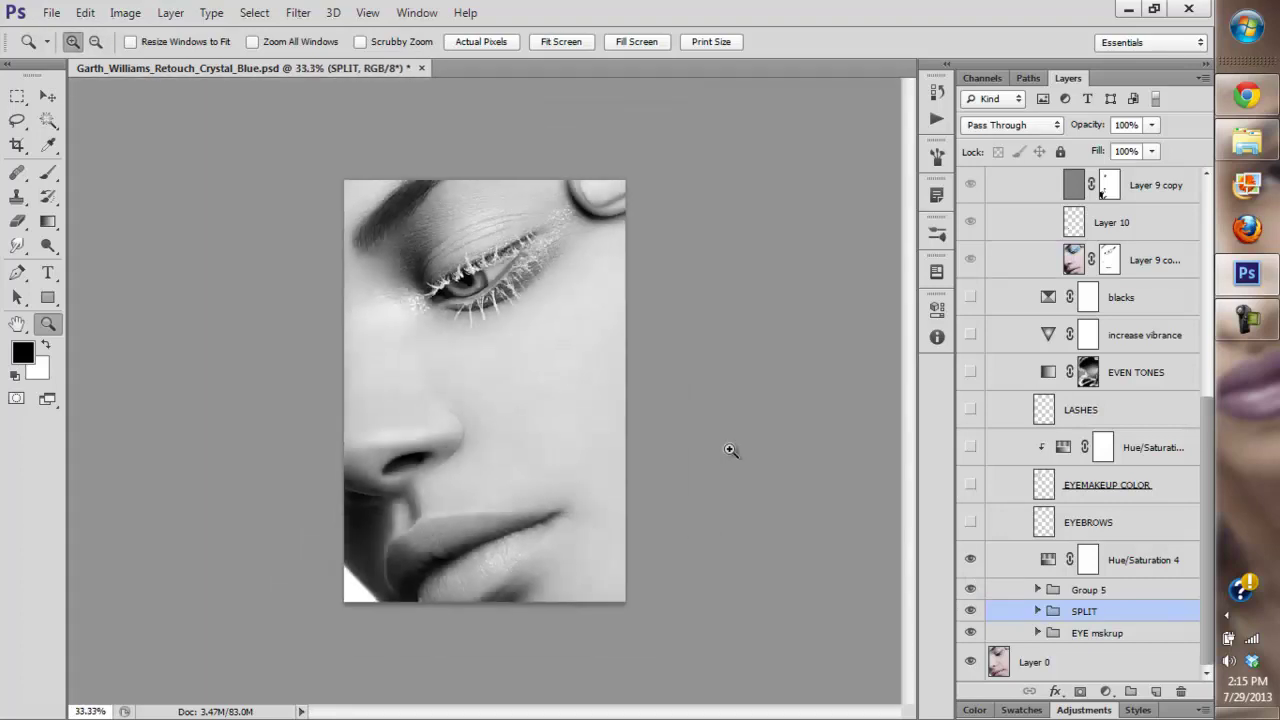
- Compare the black-and-white portrait repeatedly with and without Group 5 to examine its effect on light and shadow
{"action": "left_click", "coordinate": [971, 589]}
{"action": "left_click", "coordinate": [971, 589]}
{"action": "left_click", "coordinate": [972, 590]}
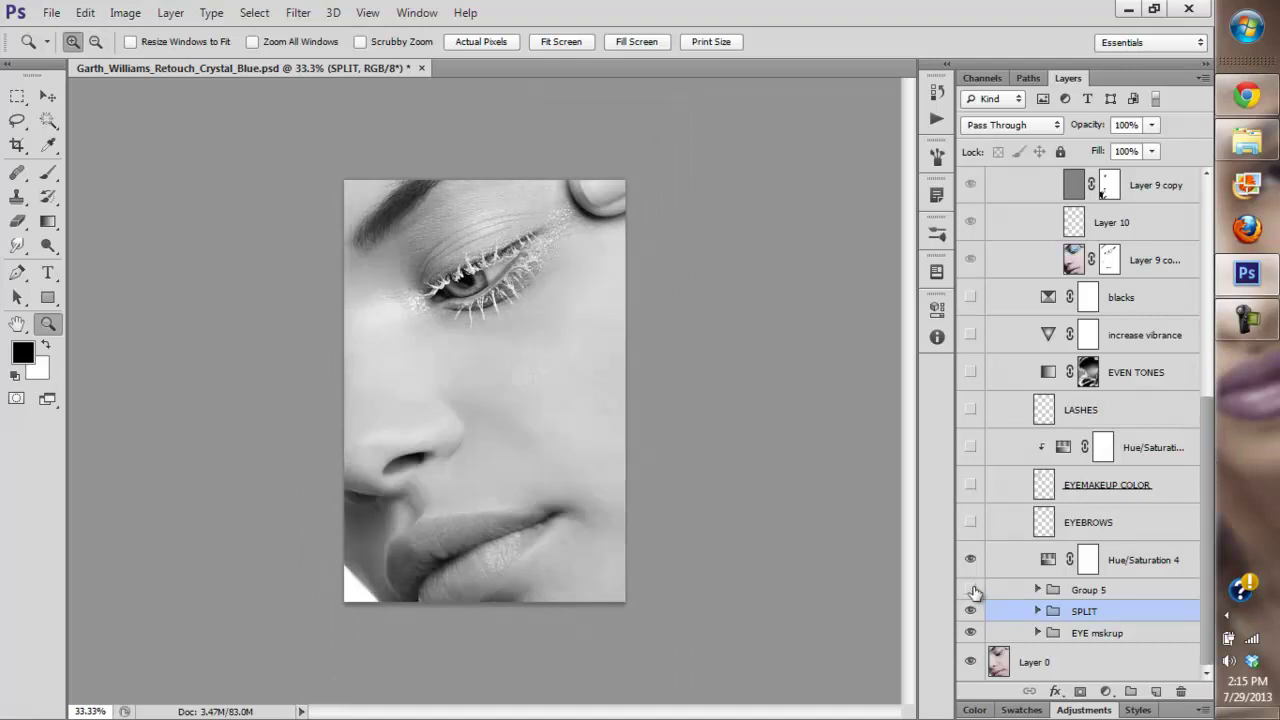
{"action": "left_click", "coordinate": [972, 590]}
{"action": "left_click", "coordinate": [971, 590]}
{"action": "left_click", "coordinate": [970, 590]}
{"action": "left_click", "coordinate": [971, 588]}
{"action": "left_click", "coordinate": [971, 589]}
{"action": "left_click", "coordinate": [971, 589]}
{"action": "left_click", "coordinate": [971, 589]}
{"action": "left_click", "coordinate": [971, 589]}
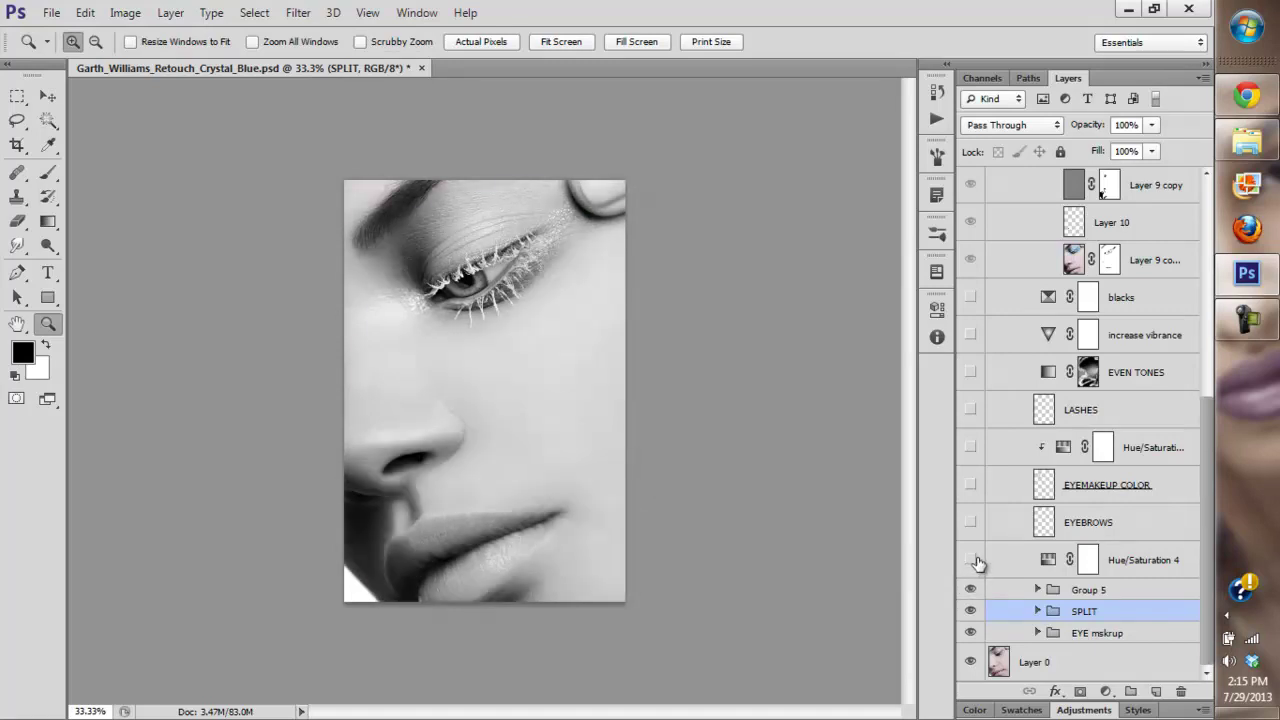
- Hide the Hue/Saturation 4 layer to return the portrait to color and fit the whole image in view
{"action": "left_click", "coordinate": [972, 561]}
{"action": "left_click", "coordinate": [972, 562]}
{"action": "left_click", "coordinate": [970, 562]}
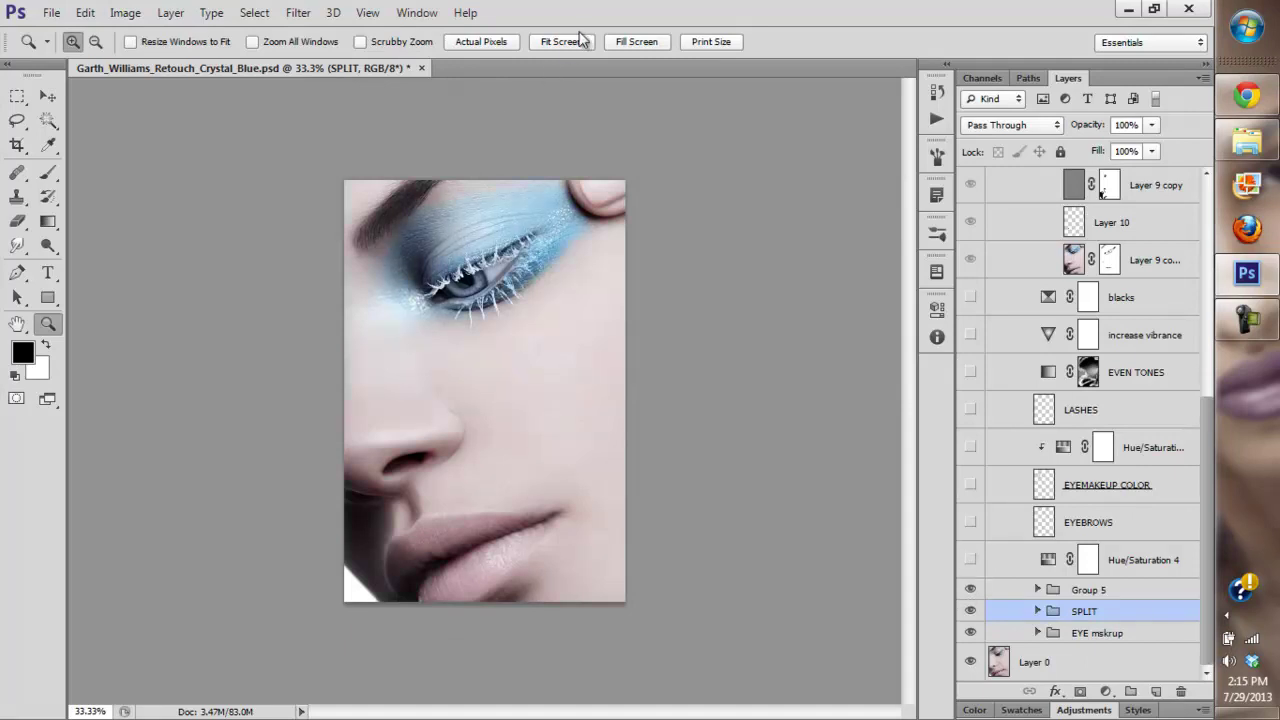
{"action": "left_click", "coordinate": [508, 373]}
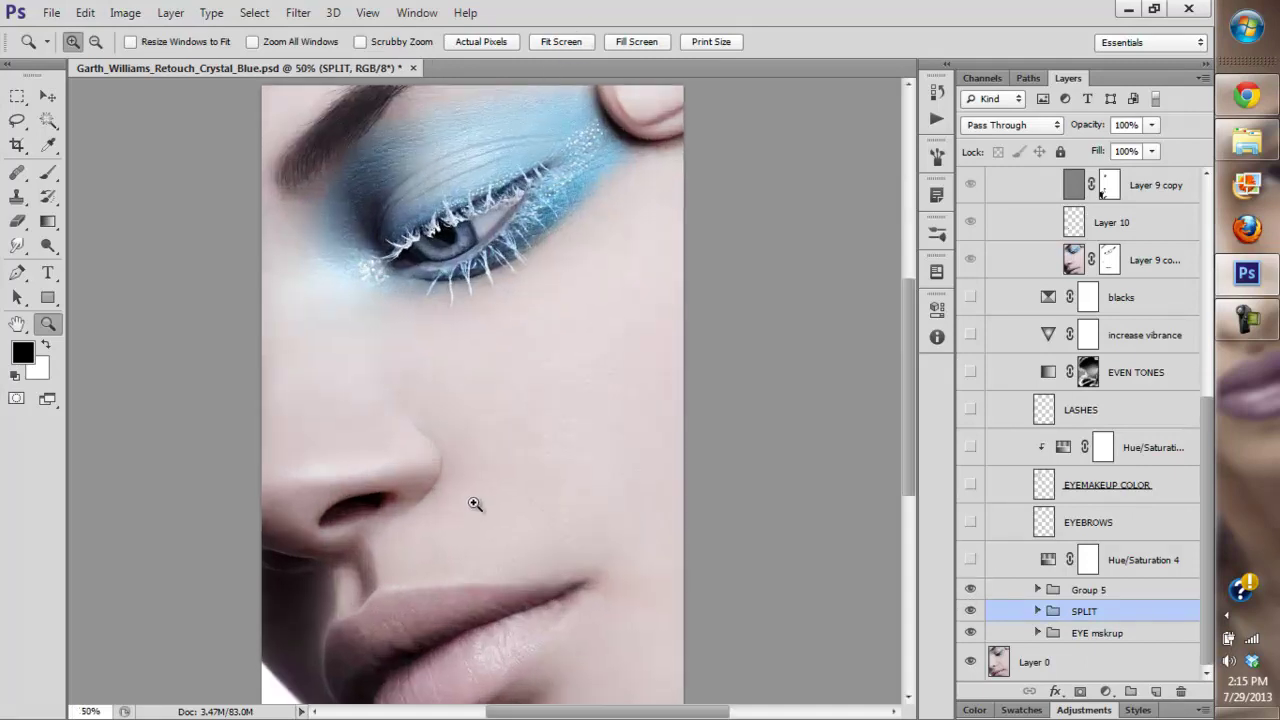
{"action": "left_click", "coordinate": [540, 45]}
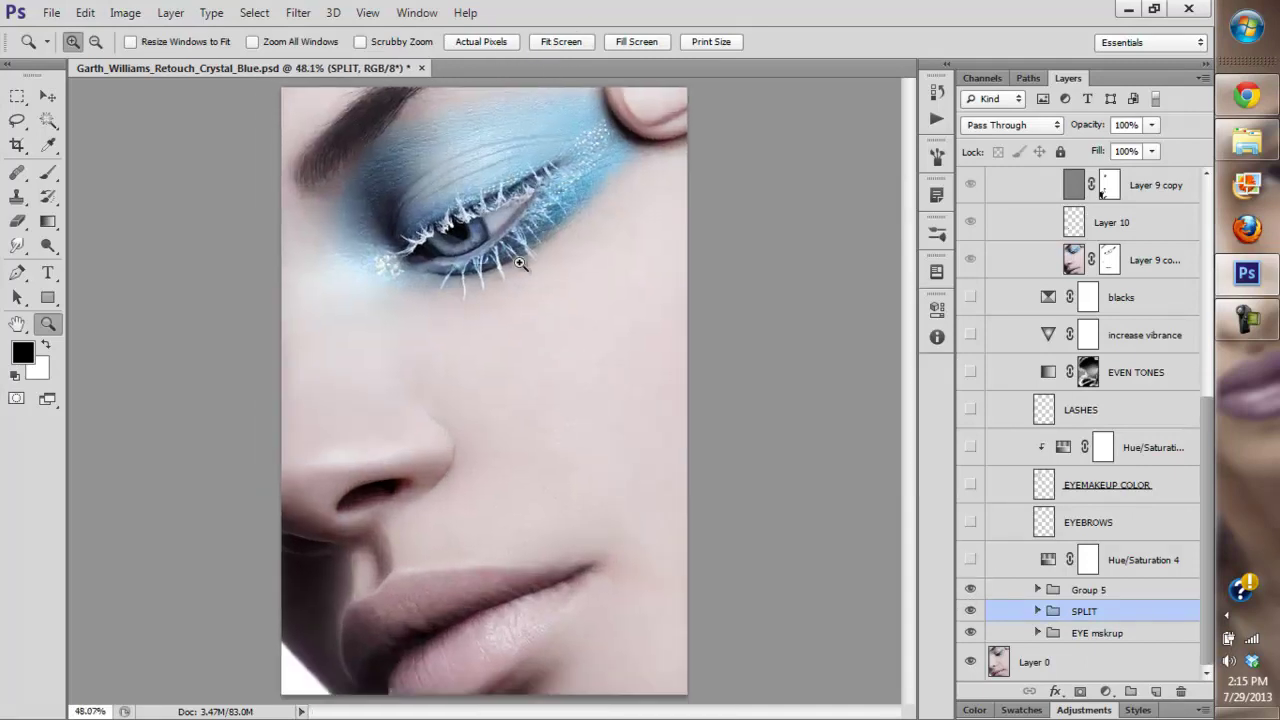
- Compare the color portrait with and without the SPLIT group and Group 5
{"action": "left_click", "coordinate": [970, 610]}
{"action": "left_click", "coordinate": [970, 610]}
{"action": "left_click", "coordinate": [970, 606]}
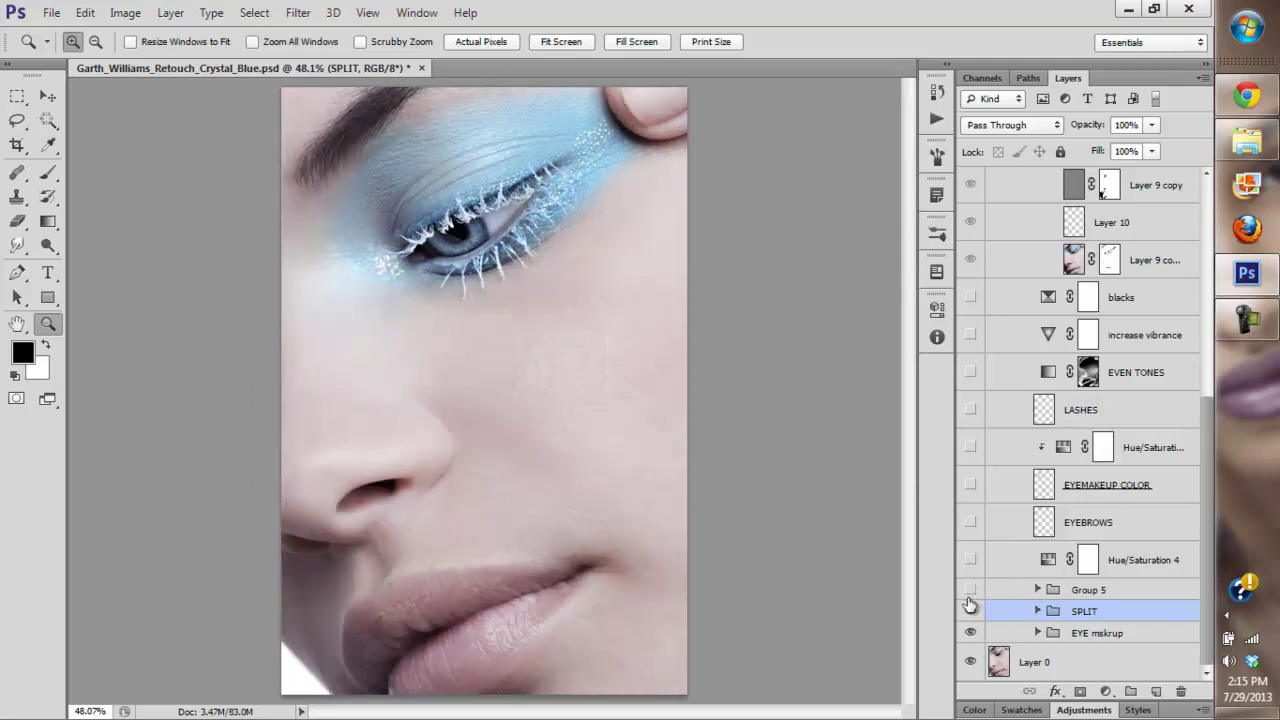
{"action": "left_click", "coordinate": [972, 606]}
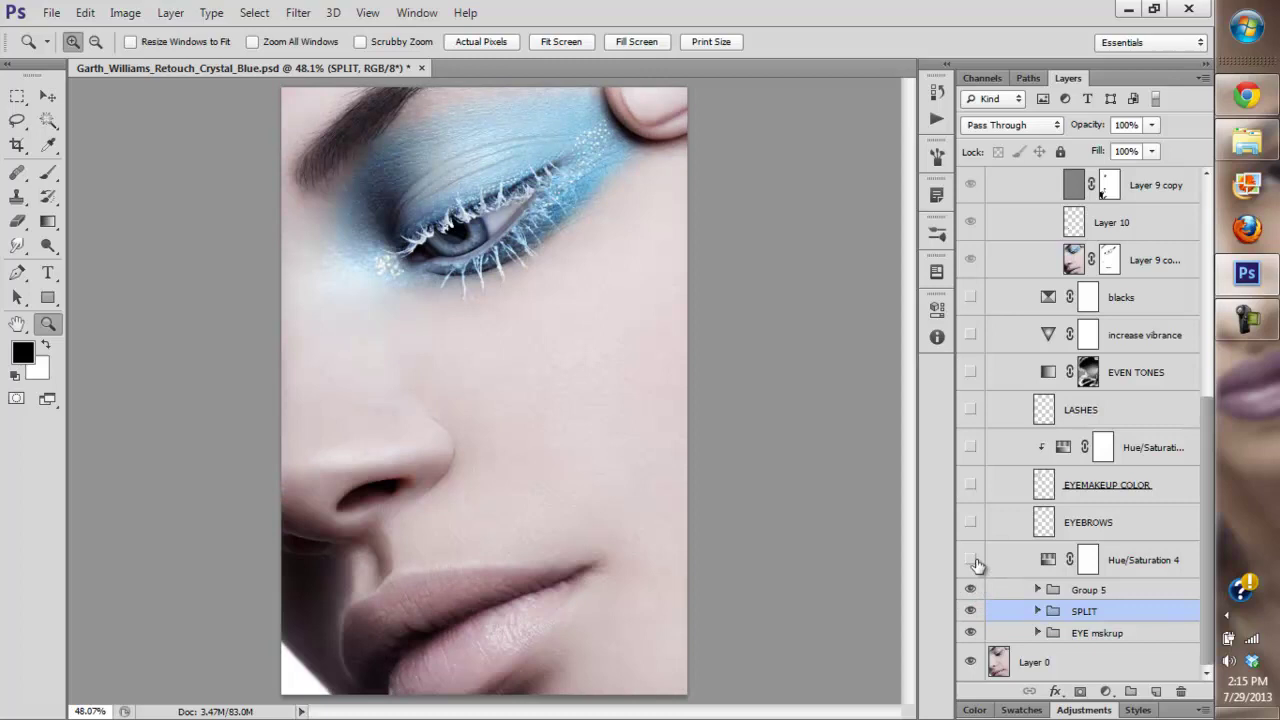
- Check Group 5's contouring in black and white with Hue/Saturation 4, and hide that layer again
{"action": "left_click", "coordinate": [970, 560]}
{"action": "left_click", "coordinate": [970, 589]}
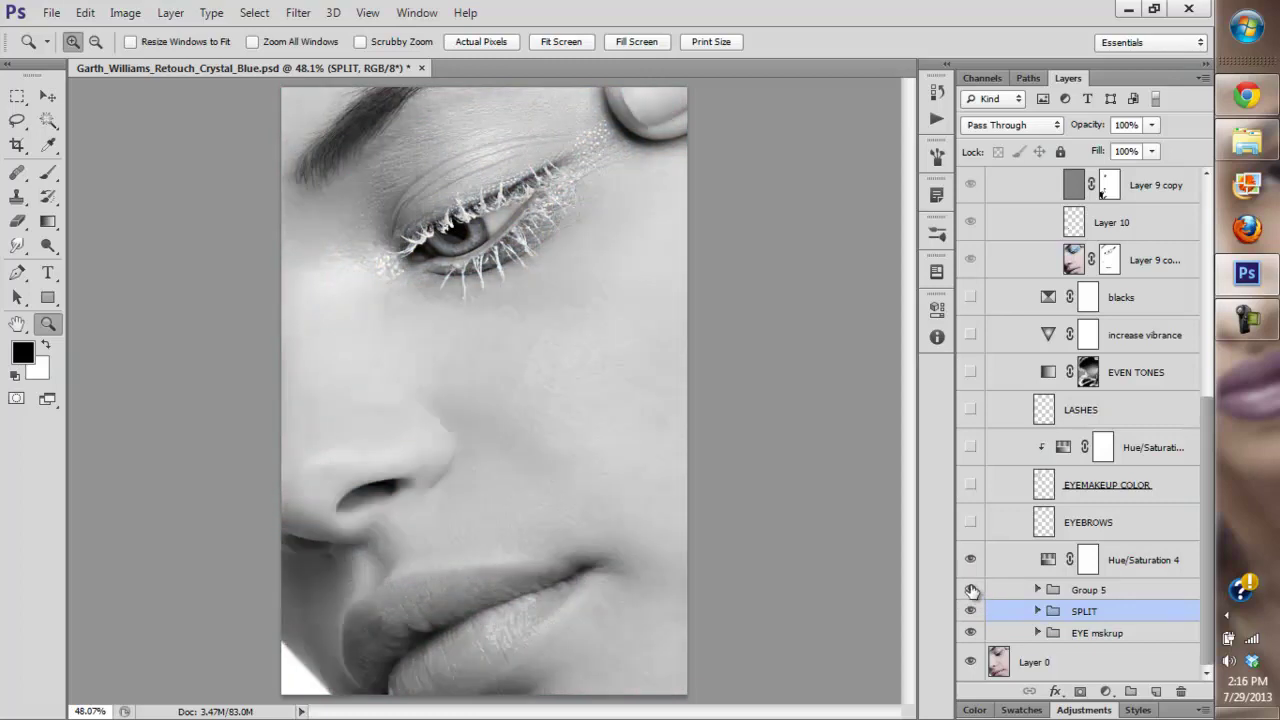
{"action": "left_click", "coordinate": [970, 589]}
{"action": "left_click", "coordinate": [970, 560]}
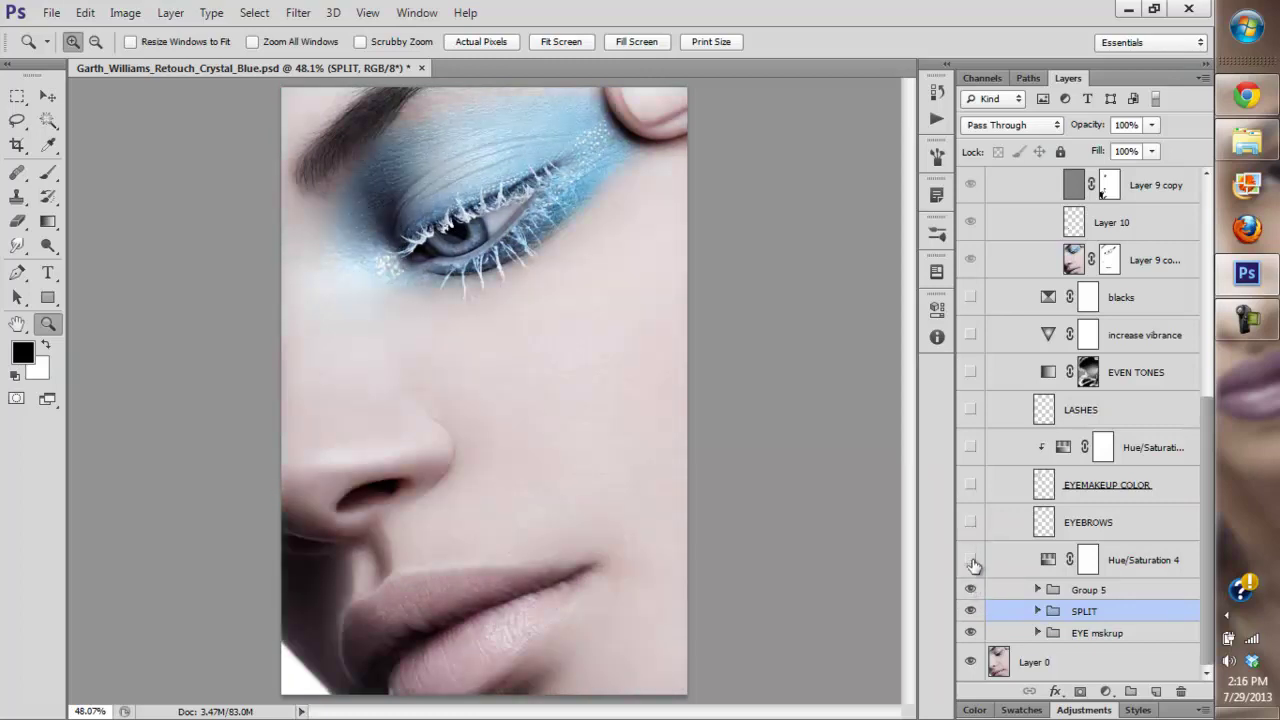
- Show the EYEBROWS layer and delete the Hue/Saturation 4 layer
{"action": "left_click", "coordinate": [970, 522]}
{"action": "left_click", "coordinate": [1033, 552]}
{"action": "key", "text": "Delete"}
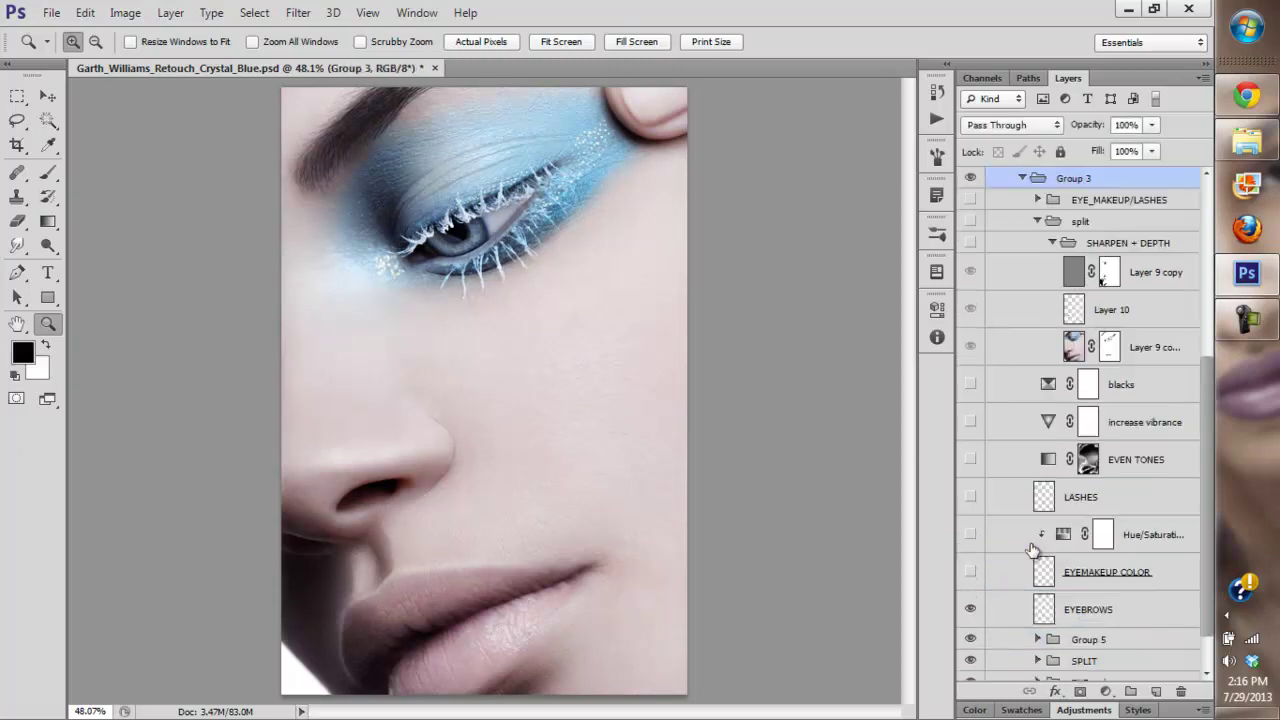
- Compare the portrait with and without the EYEBROWS layer and view that layer in isolation
{"action": "scroll", "coordinate": [1206, 445], "scroll_direction": "down", "scroll_amount": 2}
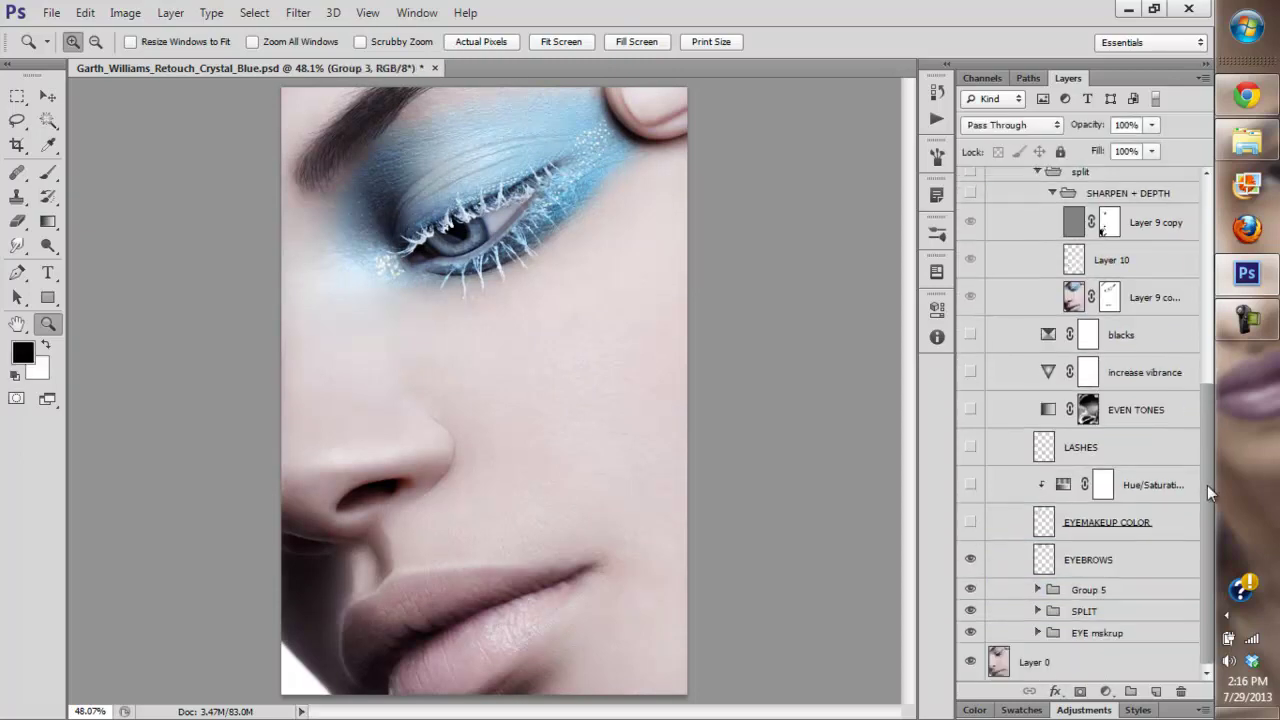
{"action": "left_click", "coordinate": [971, 556]}
{"action": "left_click", "coordinate": [970, 555]}
{"action": "left_click", "coordinate": [972, 559], "text": "alt"}
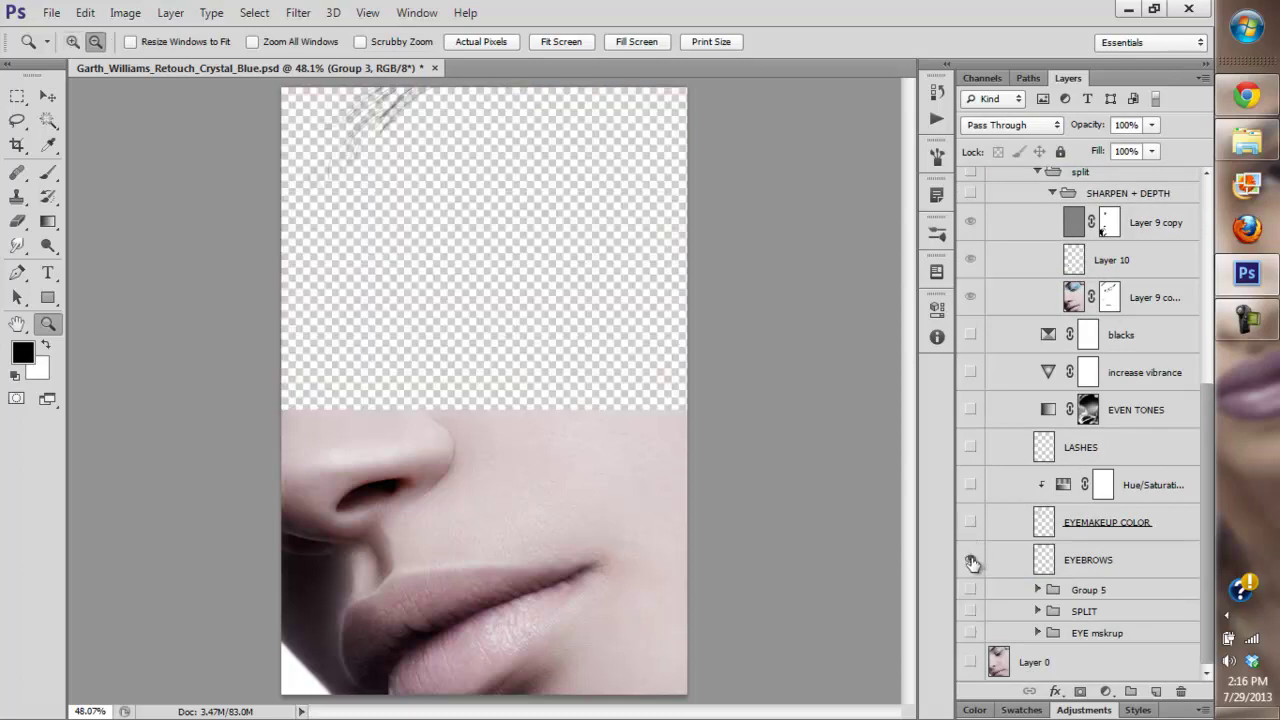
{"action": "left_click", "coordinate": [967, 562], "text": "alt"}
{"action": "left_click", "coordinate": [968, 563], "text": "alt"}
{"action": "left_click", "coordinate": [968, 563], "text": "alt"}
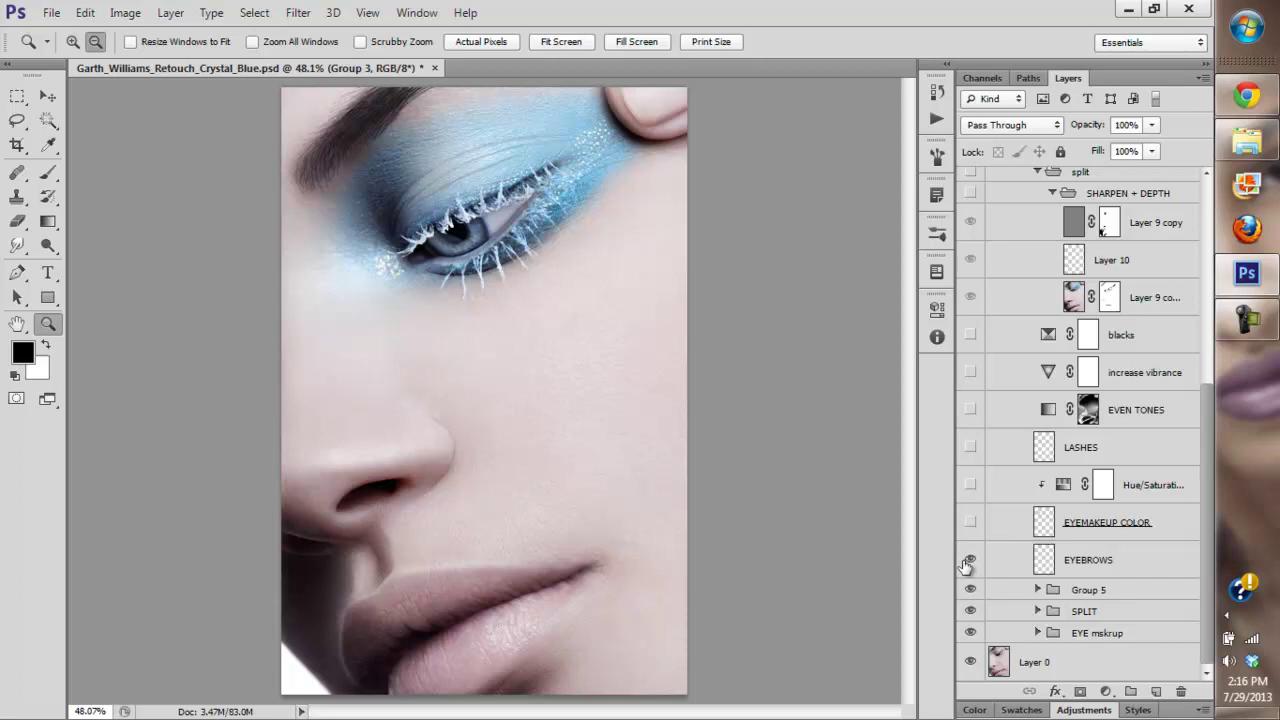
- Examine the eyebrow at 100% zoom with and without the EYEBROWS layer
{"action": "left_click", "coordinate": [414, 171]}
{"action": "left_click", "coordinate": [426, 243]}
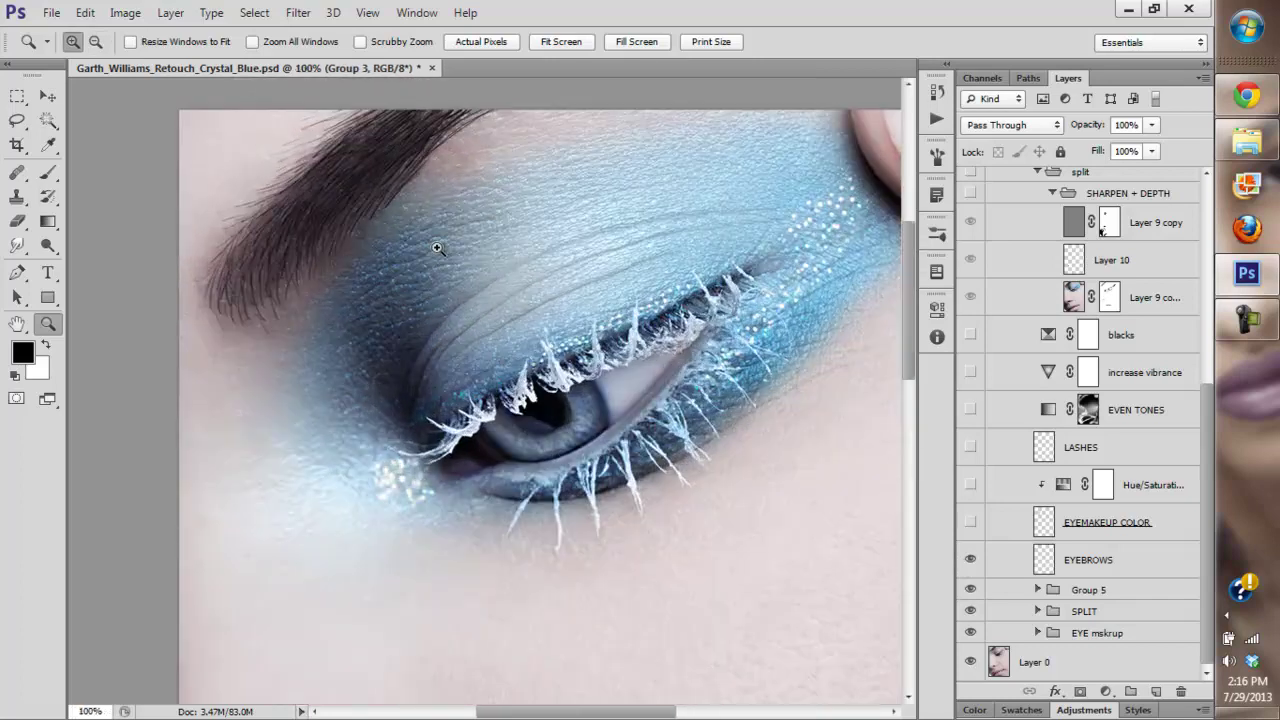
{"action": "left_click", "coordinate": [969, 561]}
{"action": "left_click", "coordinate": [969, 562]}
{"action": "left_click", "coordinate": [968, 562]}
{"action": "left_click_drag", "start_coordinate": [826, 459], "coordinate": [799, 469]}
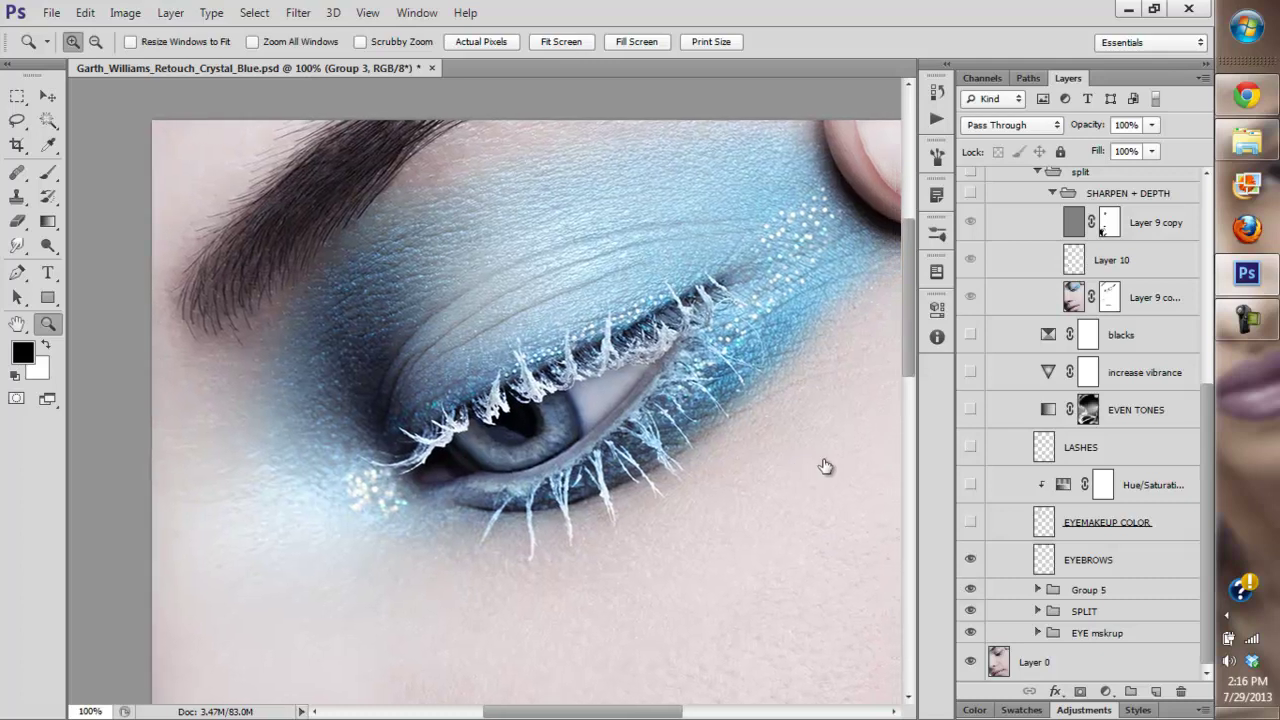
- Show the EYEMAKEUP COLOR layer, inspecting it in isolation and together with the rest of the image
{"action": "left_click", "coordinate": [970, 522]}
{"action": "left_click", "coordinate": [970, 522], "text": "alt"}
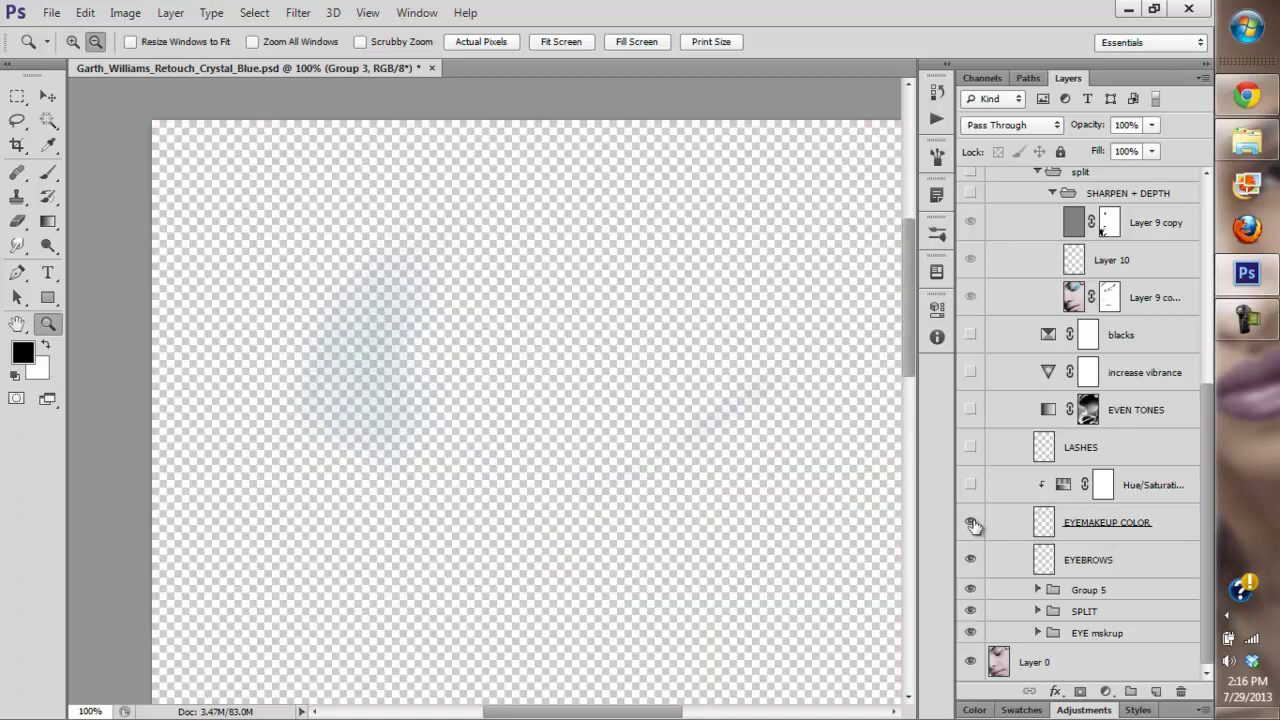
{"action": "left_click", "coordinate": [970, 522], "text": "alt"}
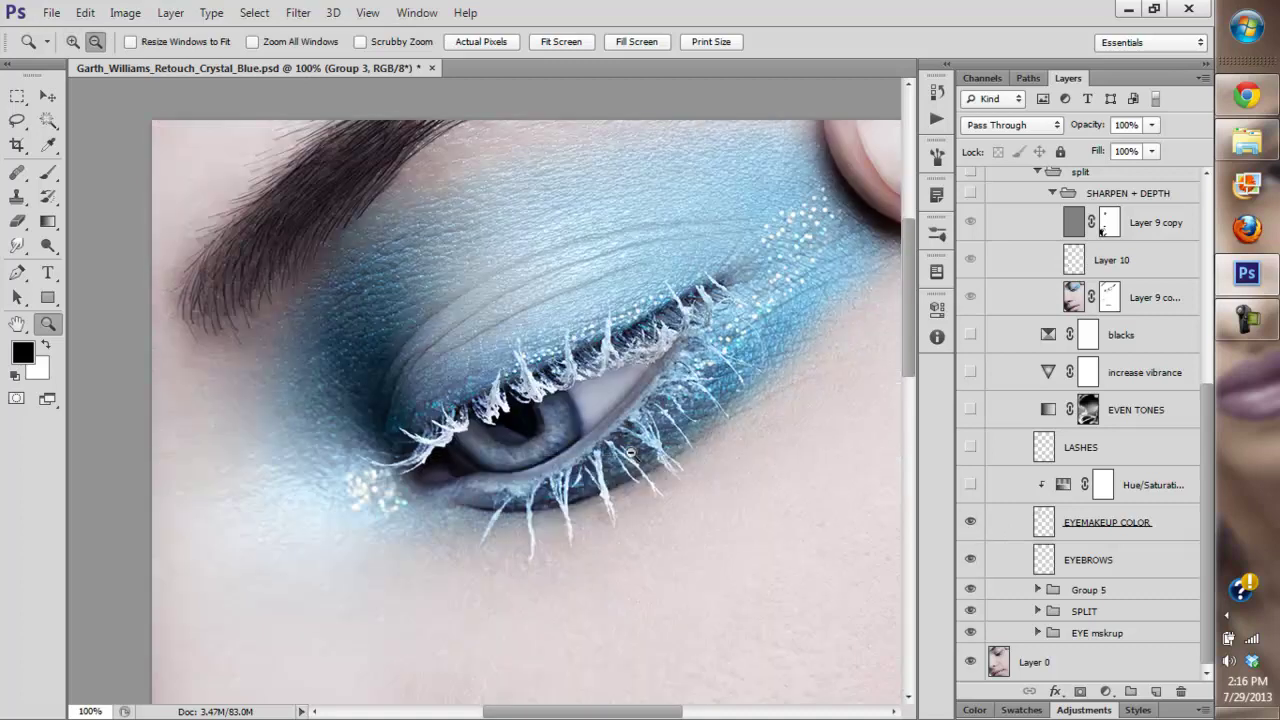
{"action": "left_click", "coordinate": [970, 522]}
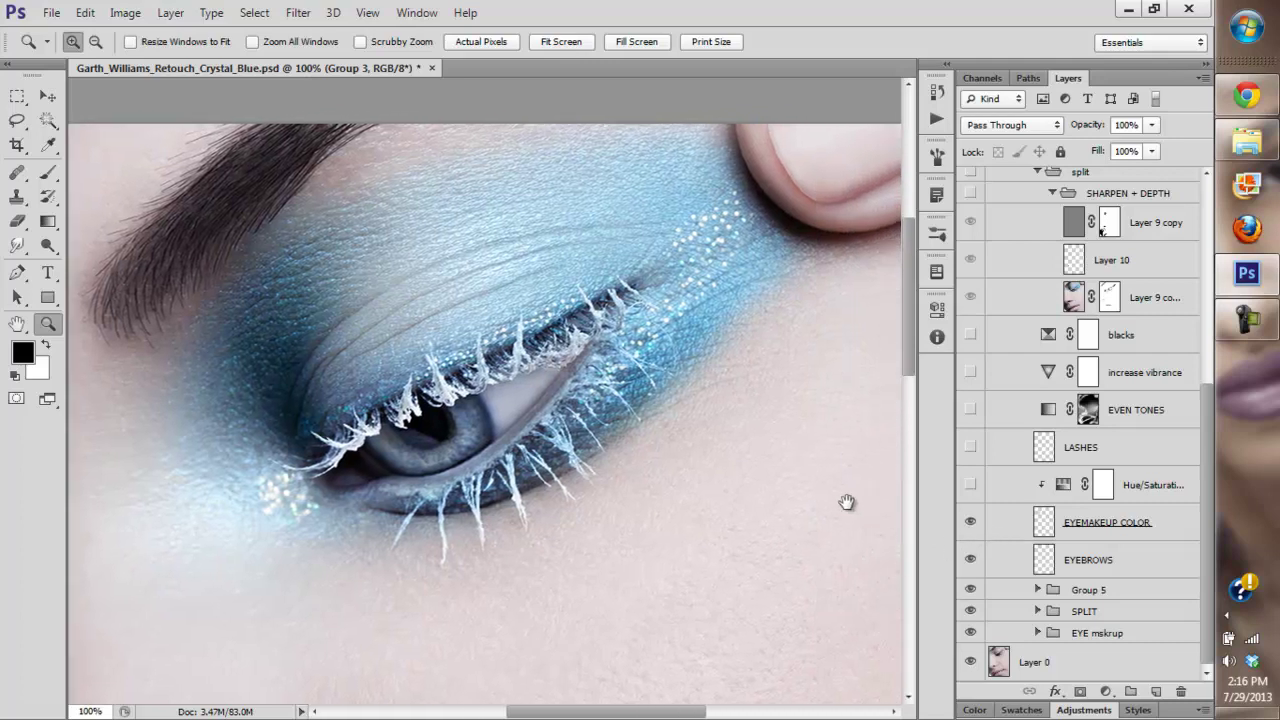
- Show the Hue/Saturation layer clipped to EYEMAKEUP COLOR and the LASHES layer, and inspect the lashes at 200%
{"action": "left_click", "coordinate": [972, 486]}
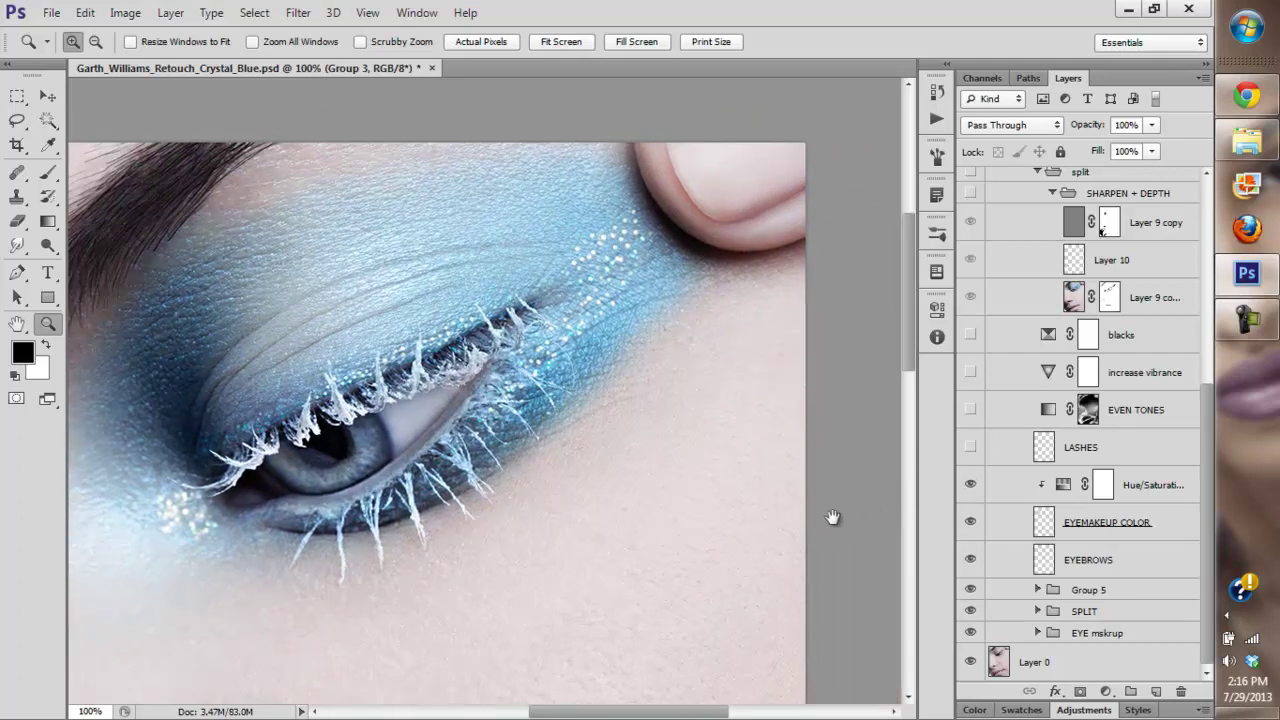
{"action": "left_click_drag", "start_coordinate": [808, 541], "coordinate": [849, 543]}
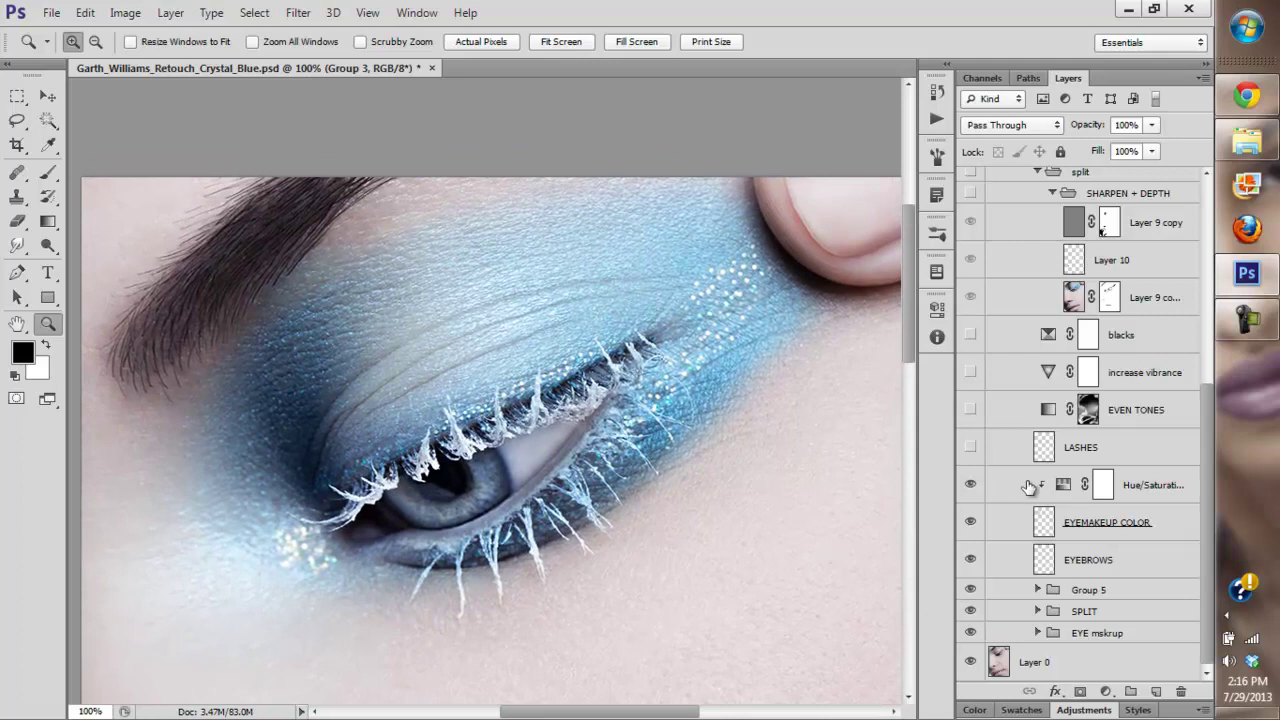
{"action": "left_click", "coordinate": [970, 447]}
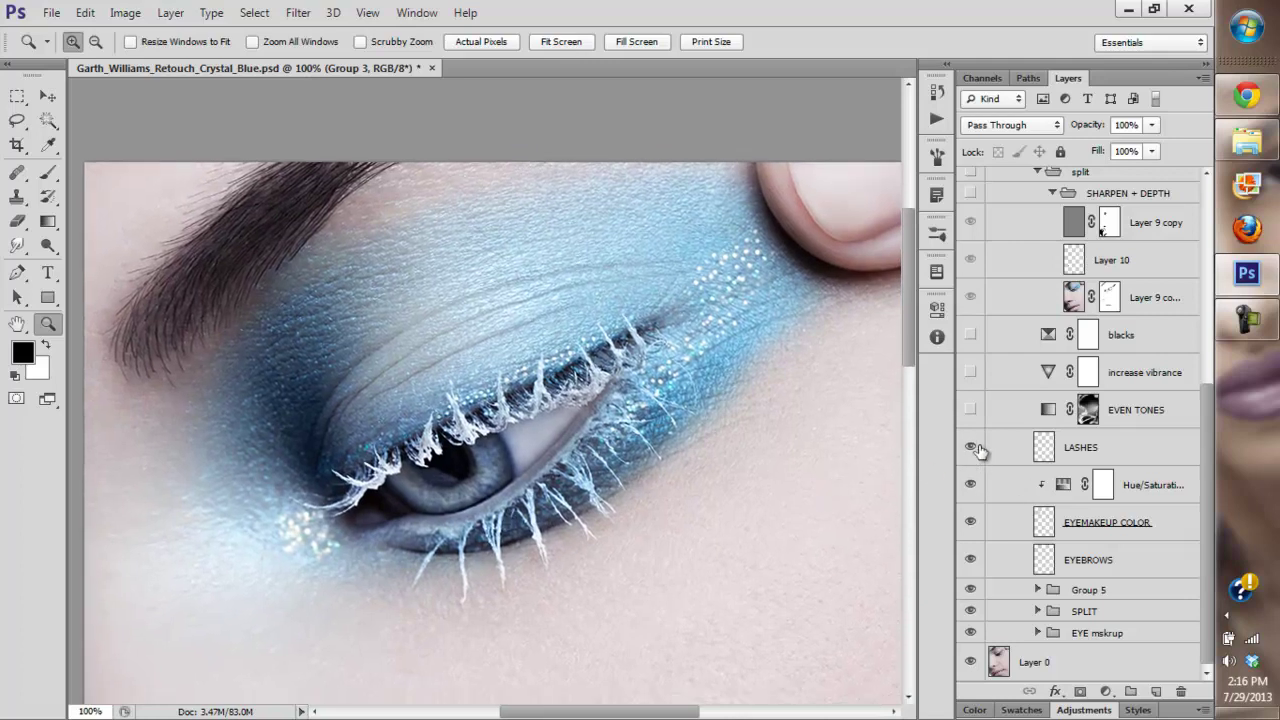
{"action": "left_click", "coordinate": [612, 357]}
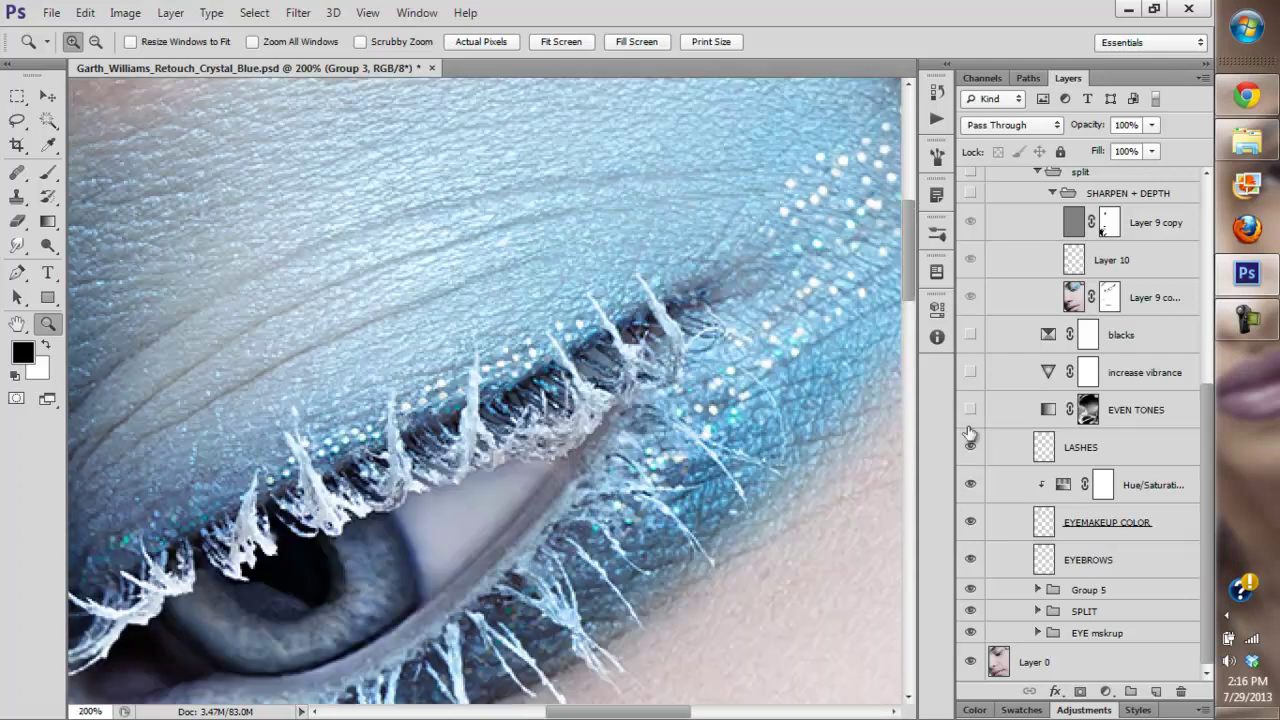
- Compare the eye at 200% zoom with and without the LASHES layer
{"action": "left_click_drag", "start_coordinate": [801, 499], "coordinate": [869, 439]}
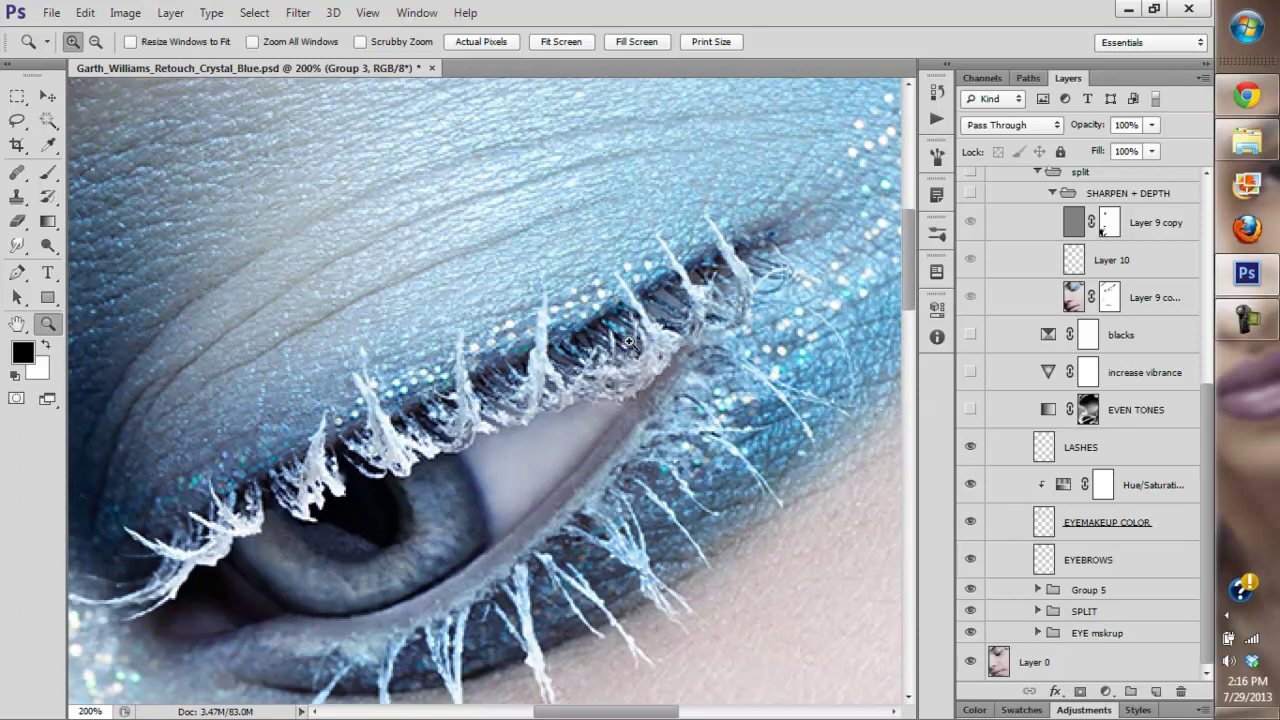
{"action": "left_click", "coordinate": [970, 447]}
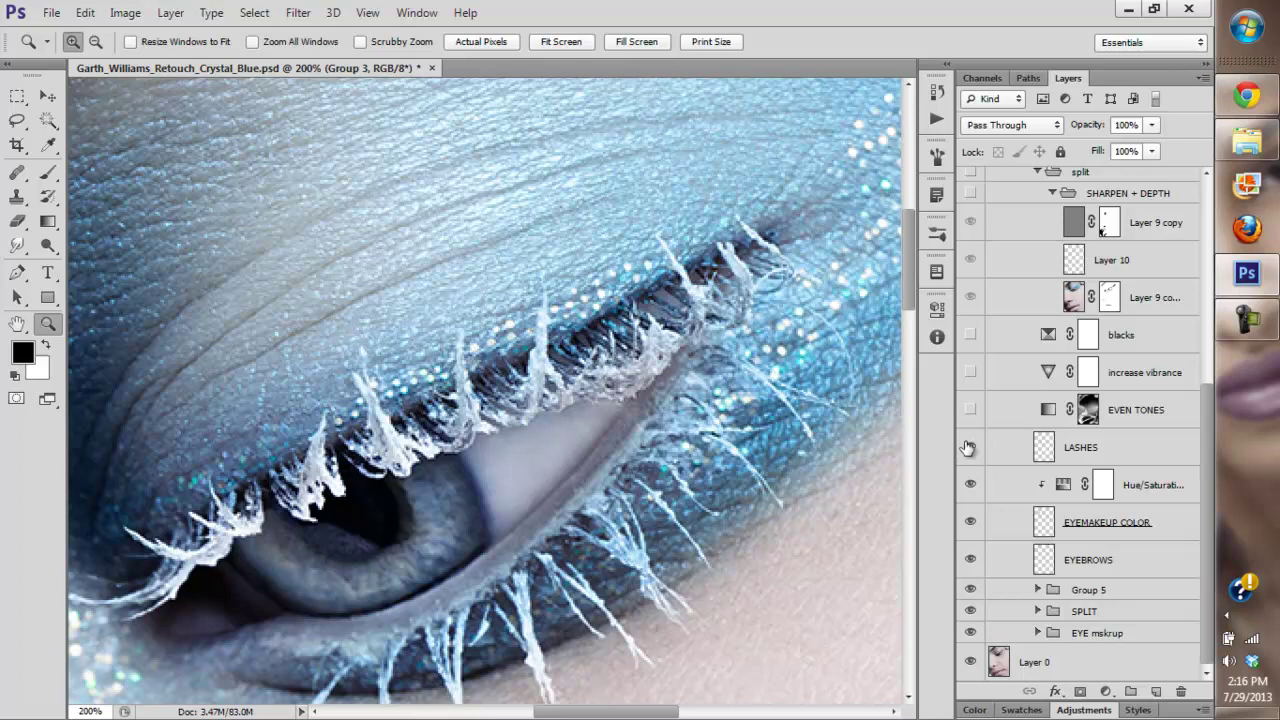
{"action": "left_click", "coordinate": [970, 447]}
{"action": "scroll", "coordinate": [700, 405], "scroll_direction": "down", "scroll_amount": 3}
{"action": "left_click", "coordinate": [970, 446]}
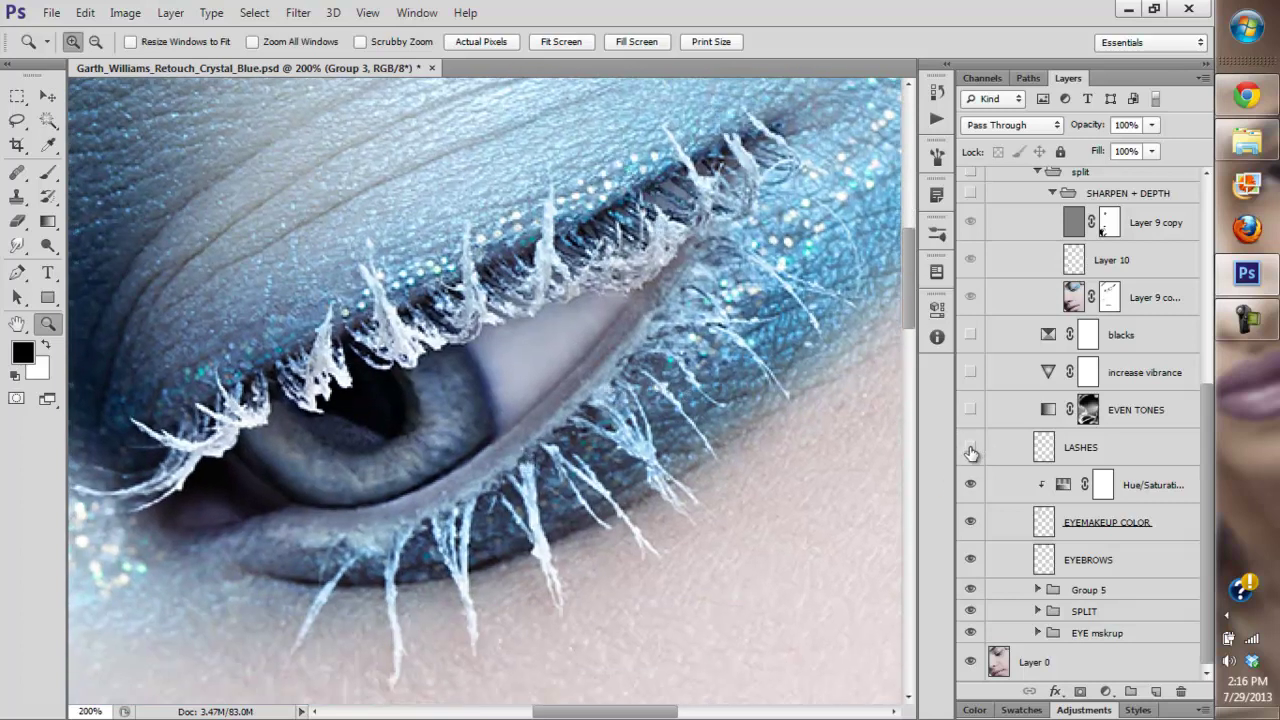
{"action": "left_click", "coordinate": [970, 446]}
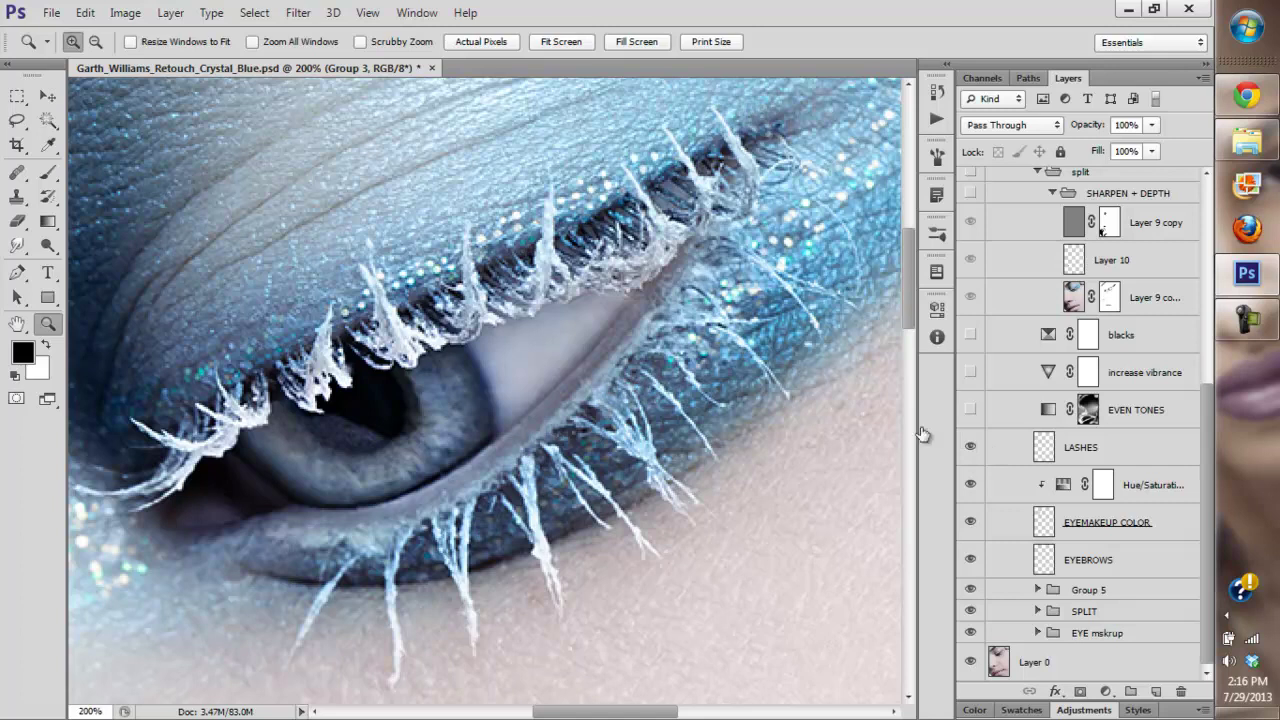
- Toggle the visibility of the clipped Hue/Saturation, EYEMAKEUP COLOR and LASHES layers to compare their effect on the eye
{"action": "left_click", "coordinate": [970, 484]}
{"action": "left_click", "coordinate": [973, 512]}
{"action": "left_click", "coordinate": [975, 512]}
{"action": "left_click", "coordinate": [971, 447]}
{"action": "left_click", "coordinate": [970, 447]}
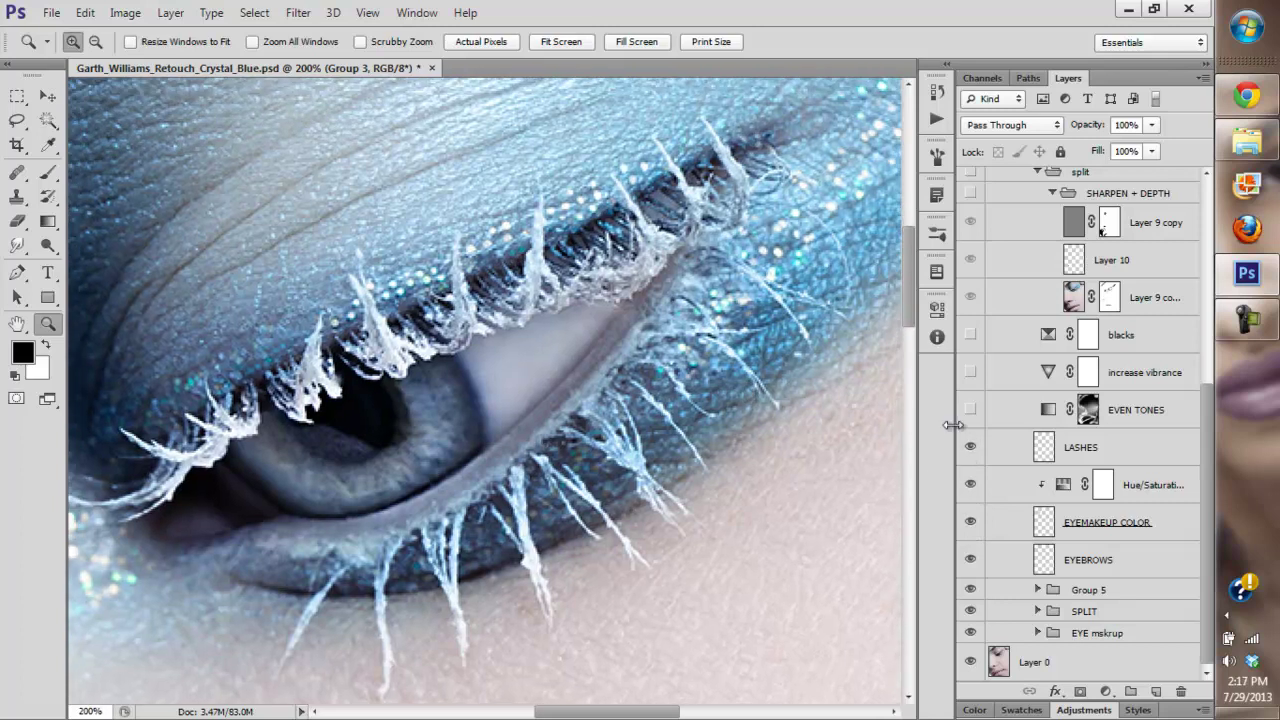
{"action": "left_click", "coordinate": [973, 448]}
{"action": "left_click", "coordinate": [970, 448]}
- Show and select the EVEN TONES layer, checking its effect on the shadow between nose and lips at 200% and on the full portrait
{"action": "left_click_drag", "start_coordinate": [895, 420], "coordinate": [837, 462]}
{"action": "left_click", "coordinate": [970, 410]}
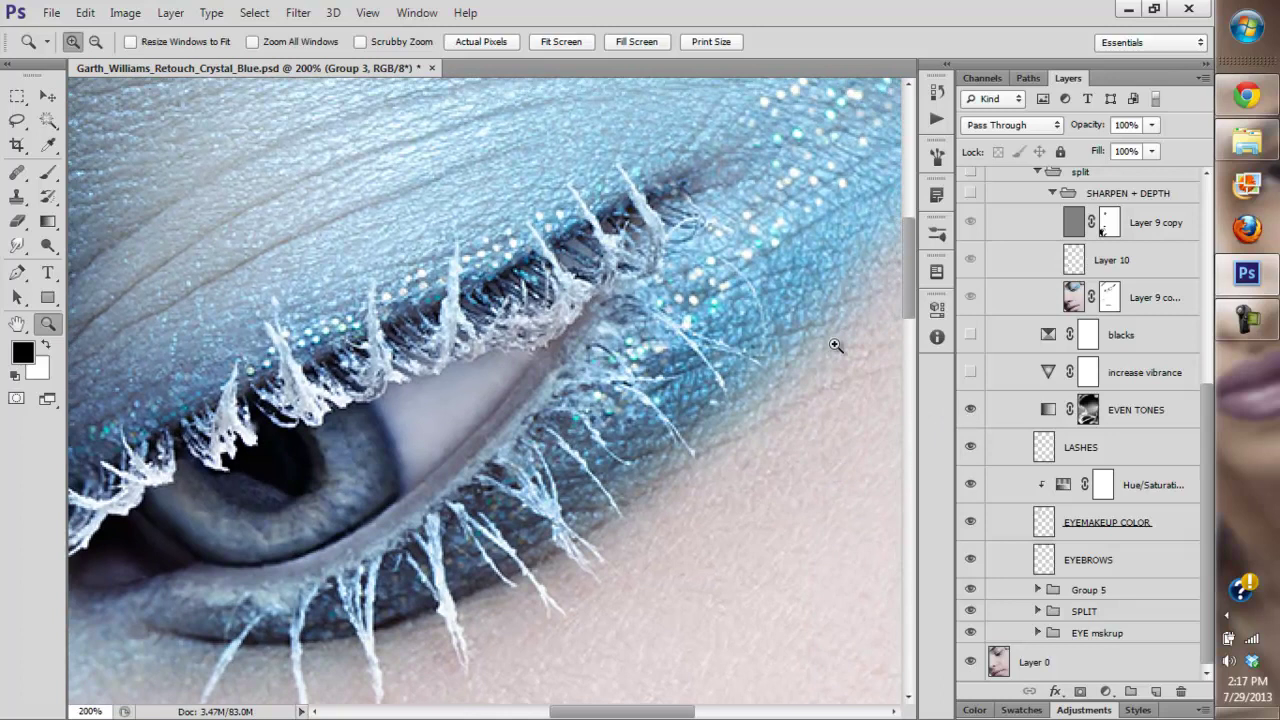
{"action": "left_click", "coordinate": [559, 43]}
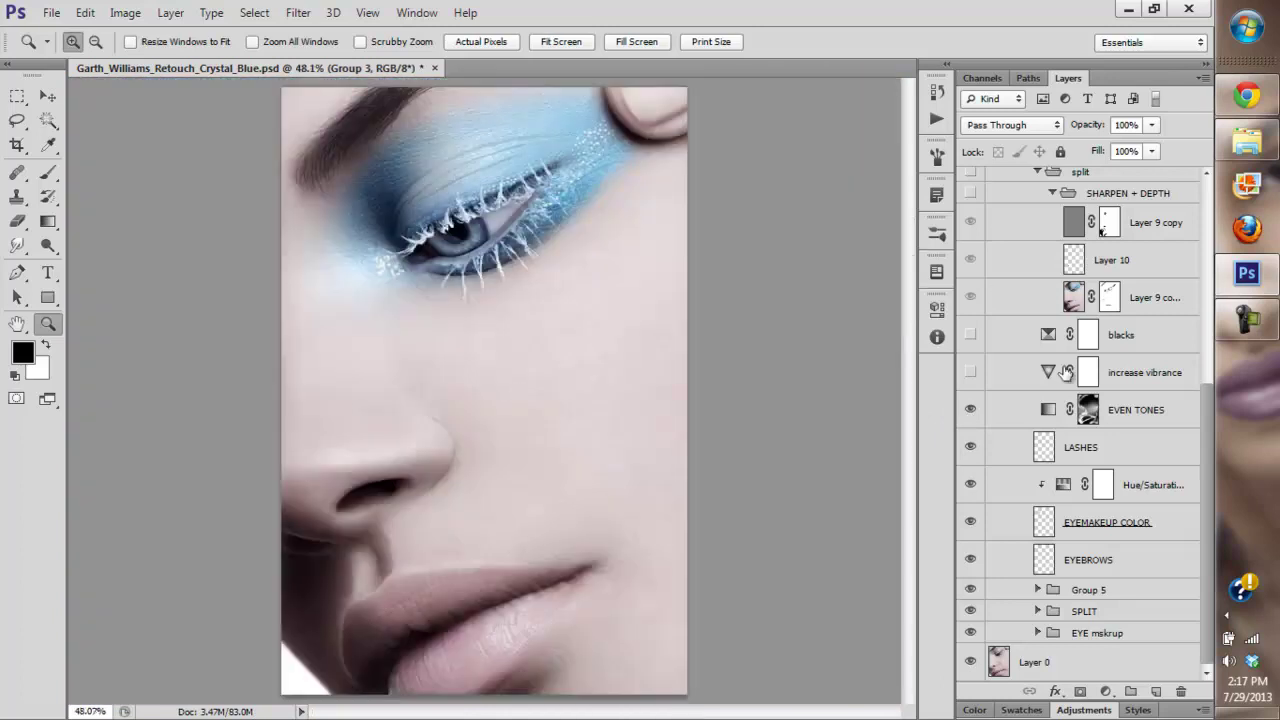
{"action": "left_click", "coordinate": [1001, 415]}
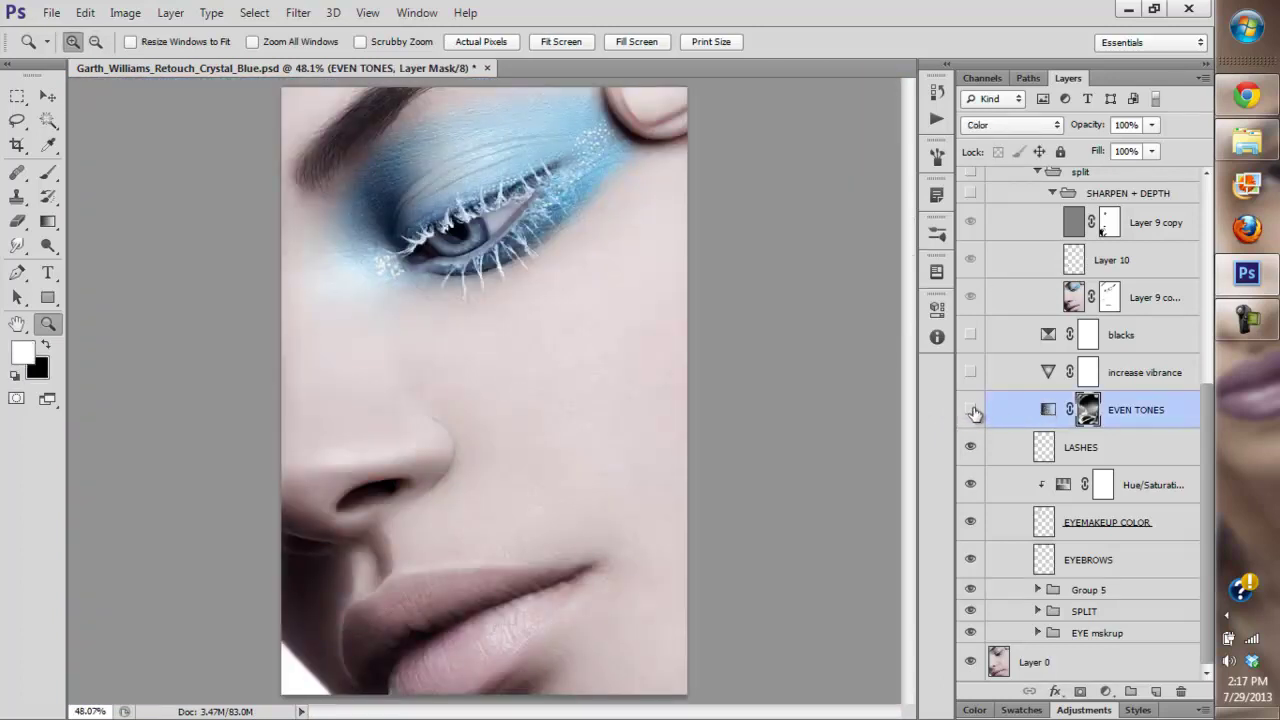
{"action": "left_click_drag", "start_coordinate": [289, 610], "coordinate": [386, 507]}
{"action": "left_click", "coordinate": [386, 507]}
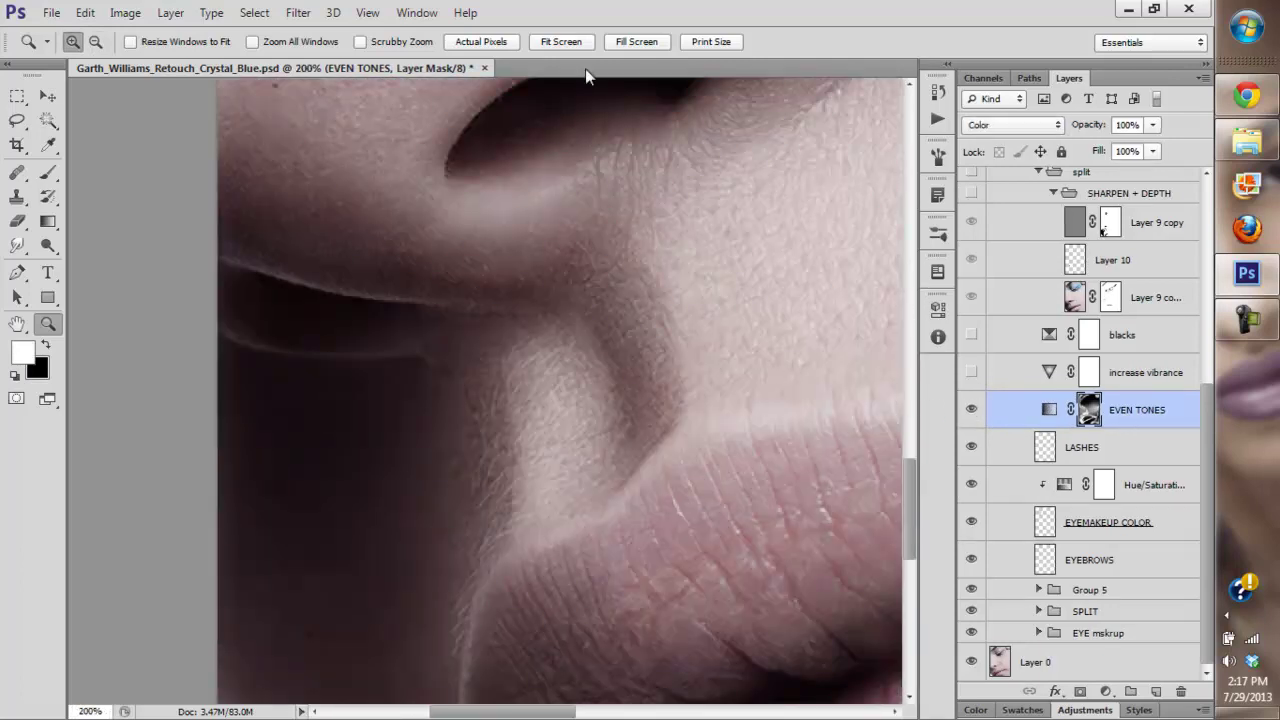
{"action": "left_click", "coordinate": [576, 44]}
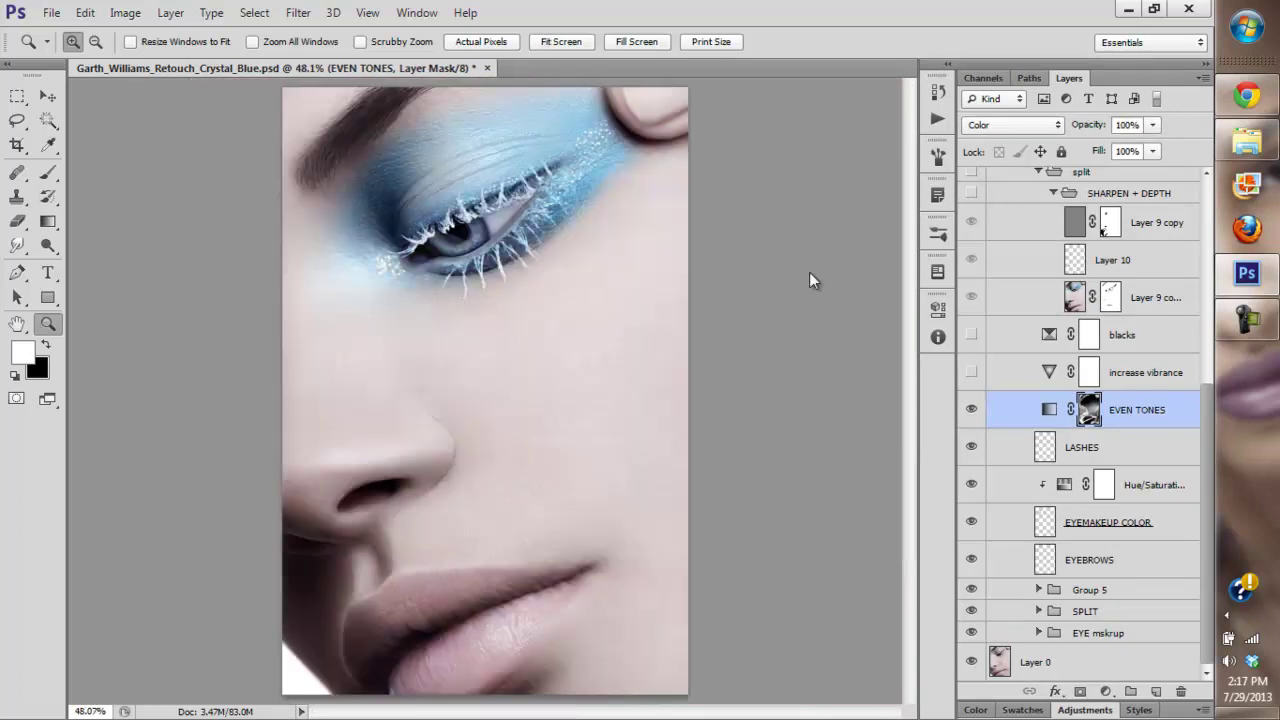
{"action": "left_click", "coordinate": [971, 407]}
- Show the increase vibrance layer and open its adjustment settings for review
{"action": "left_click", "coordinate": [972, 374]}
{"action": "double_click", "coordinate": [1049, 372]}
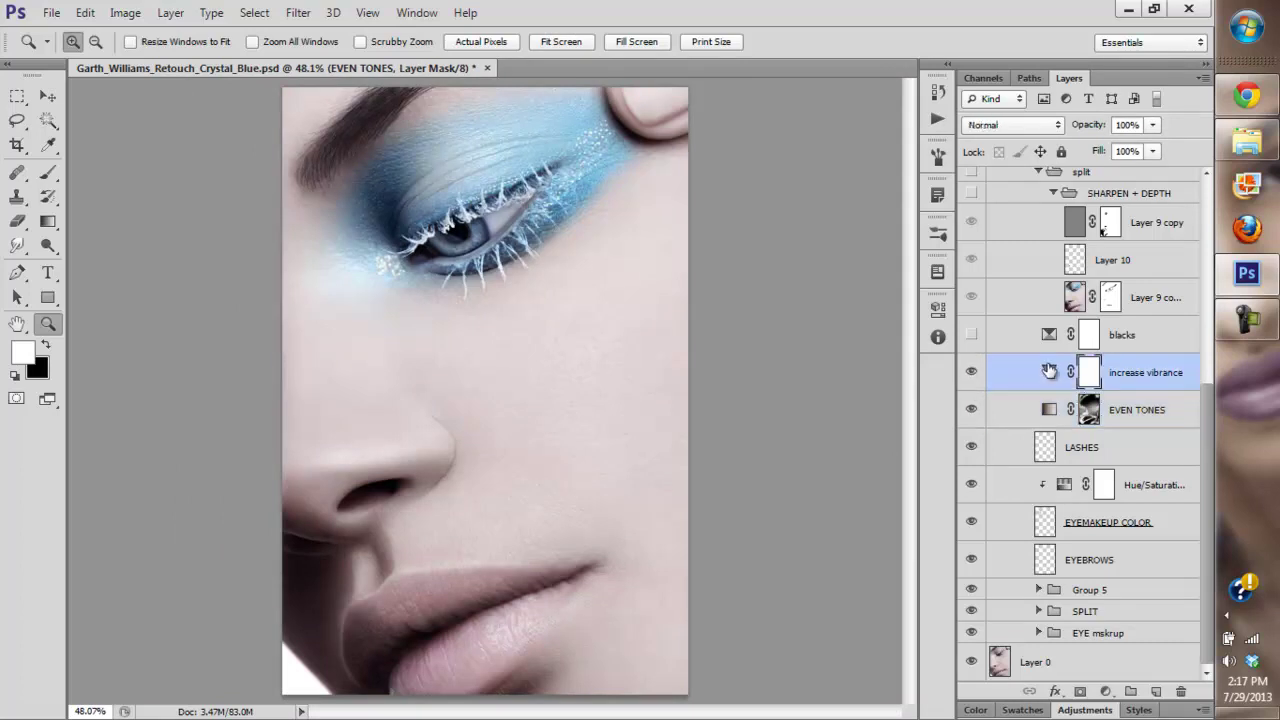
{"action": "left_click", "coordinate": [899, 280]}
{"action": "left_click", "coordinate": [884, 297]}
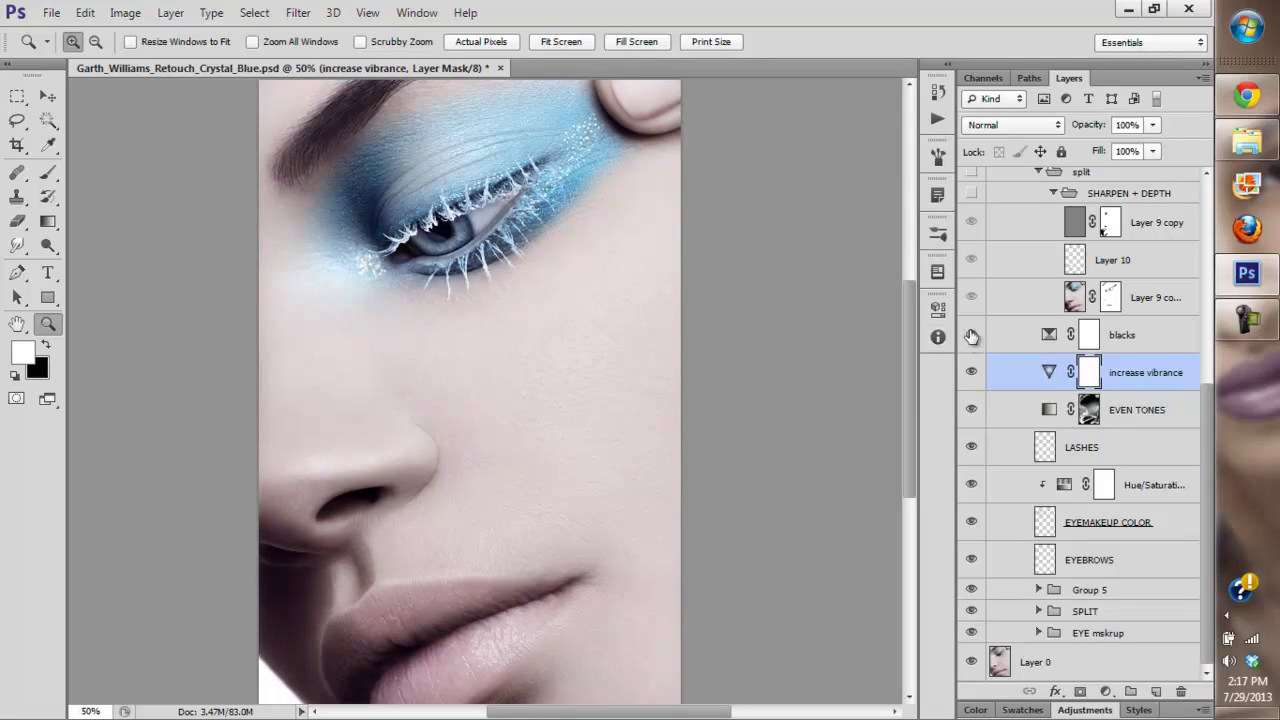
- Show the blacks layer, review its Selective Color settings for Blacks, and compare the portrait with and without it
{"action": "double_click", "coordinate": [1049, 335]}
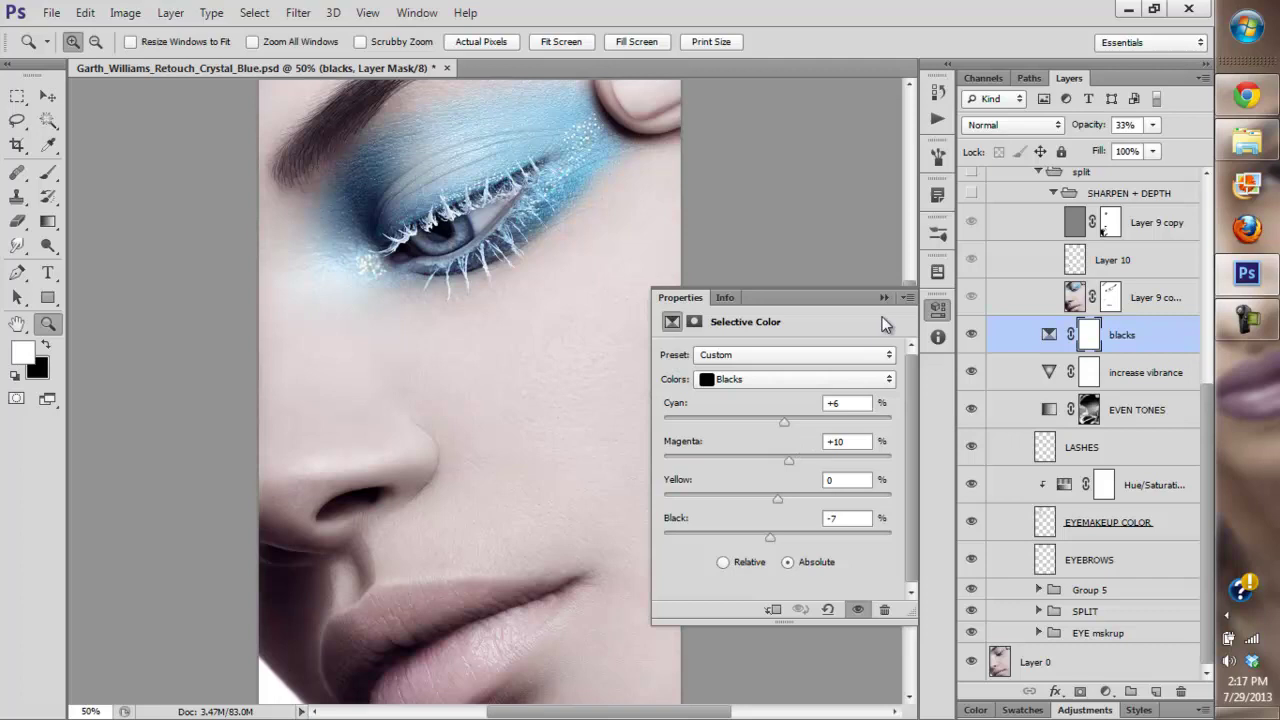
{"action": "left_click", "coordinate": [938, 309]}
{"action": "left_click", "coordinate": [971, 337]}
{"action": "left_click", "coordinate": [971, 337]}
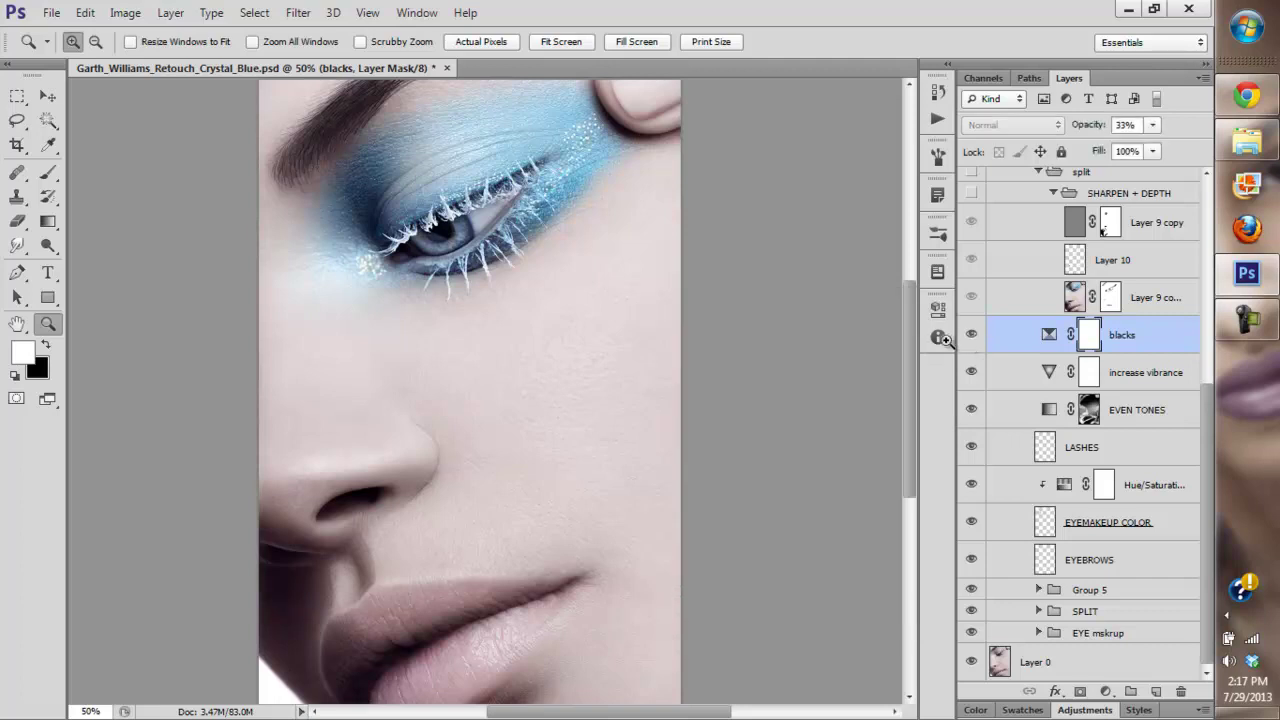
- Compare the nose and lips at 100% zoom with and without the blacks layer
{"action": "left_click", "coordinate": [543, 586]}
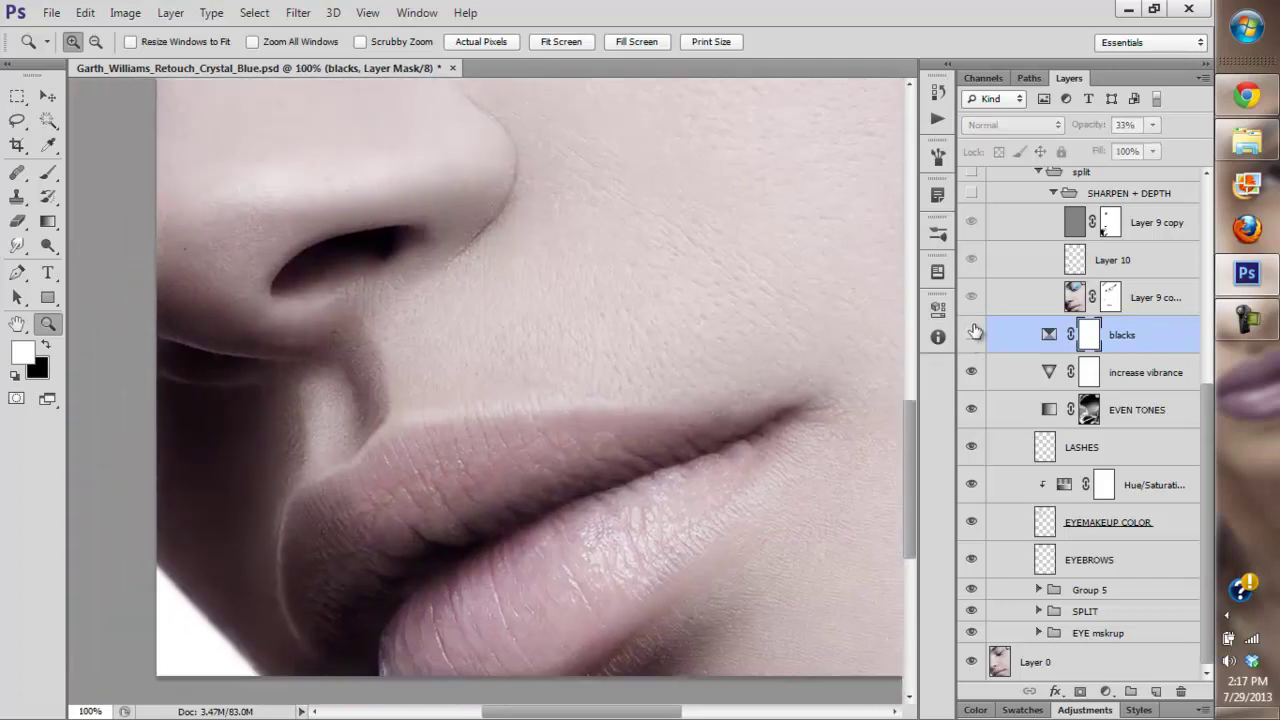
{"action": "left_click", "coordinate": [971, 334]}
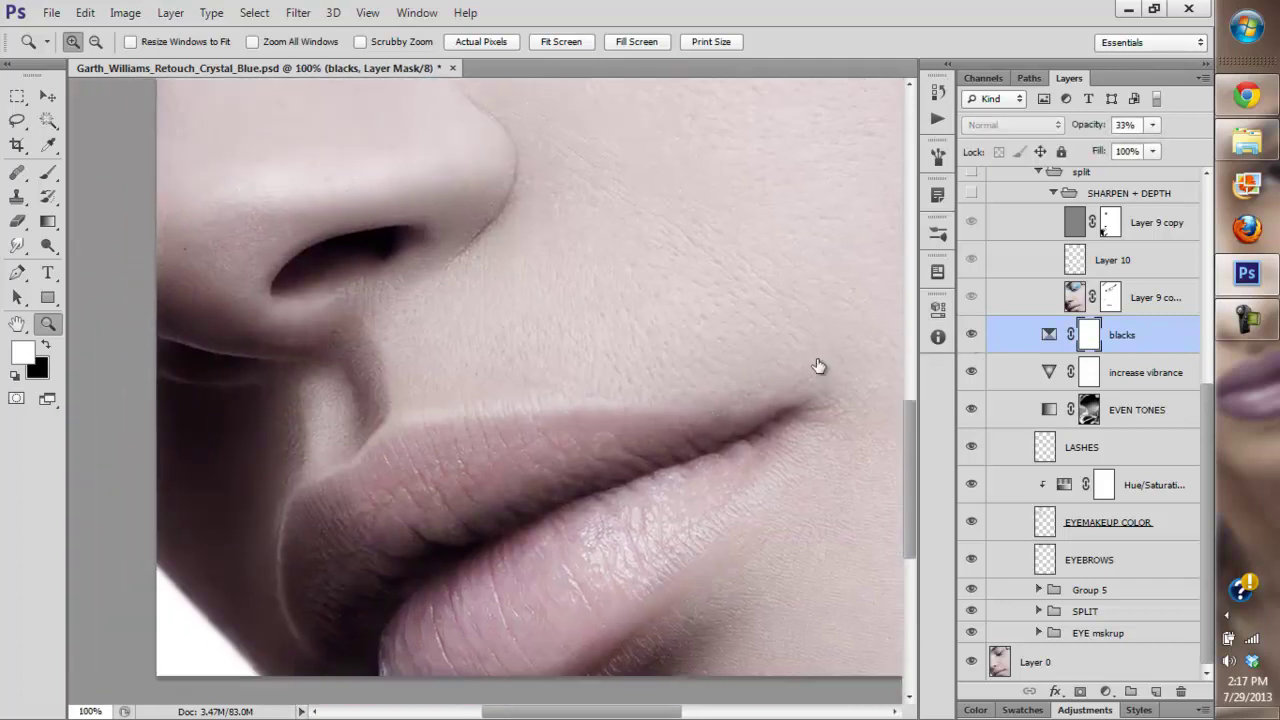
{"action": "left_click", "coordinate": [971, 335]}
{"action": "left_click", "coordinate": [971, 335]}
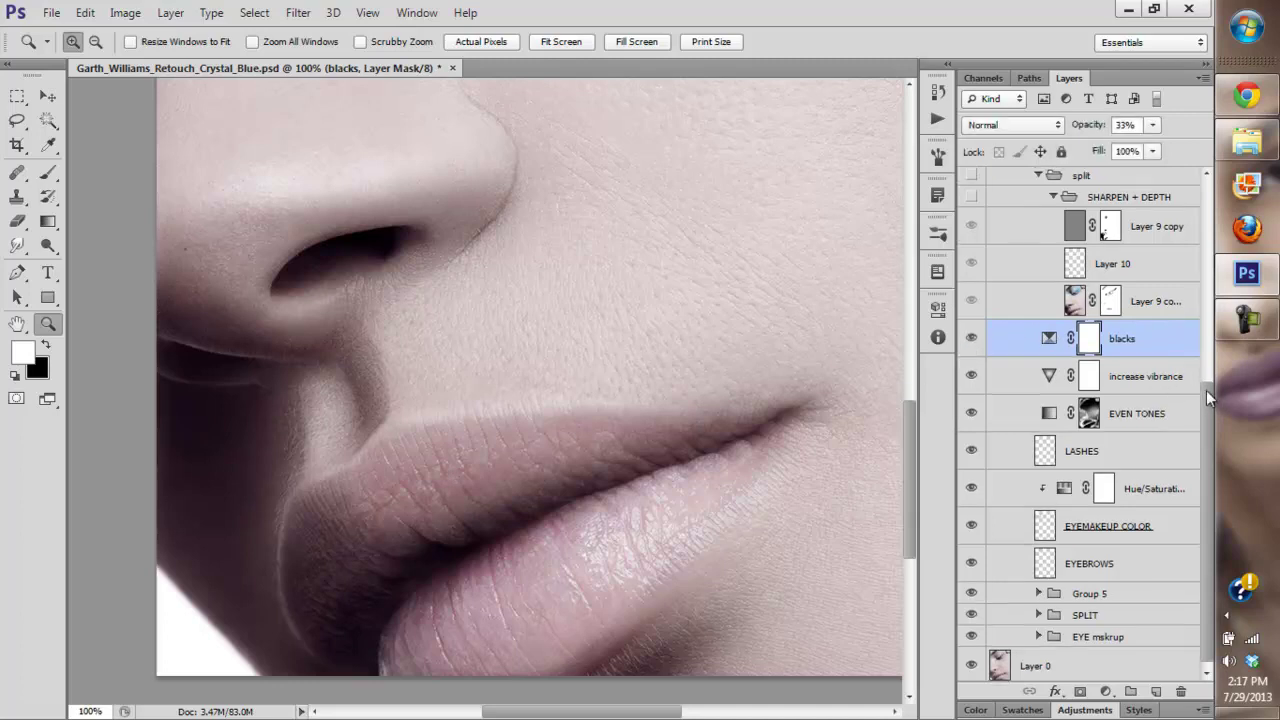
- Show the SHARPEN + DEPTH group inside split and inspect the inner eye corner at 300% zoom
{"action": "scroll", "coordinate": [1206, 390], "scroll_direction": "up", "scroll_amount": 1}
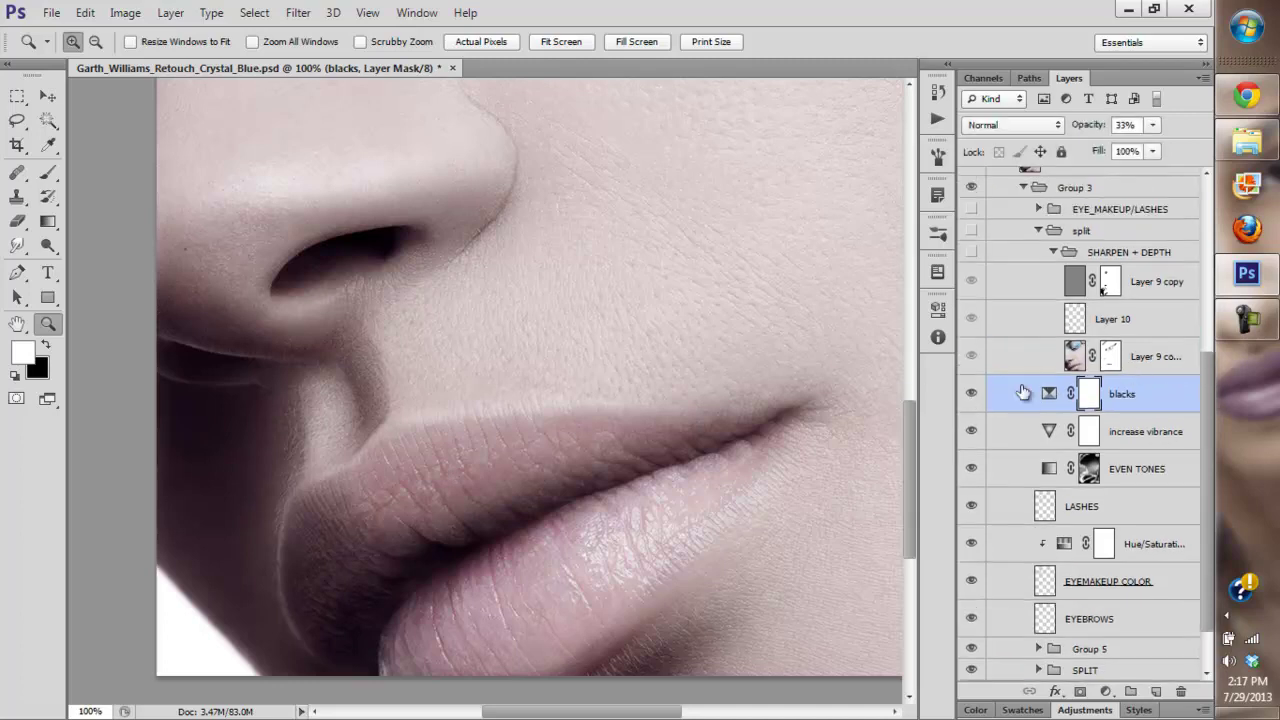
{"action": "left_click", "coordinate": [973, 253]}
{"action": "left_click_drag", "start_coordinate": [838, 278], "coordinate": [800, 420]}
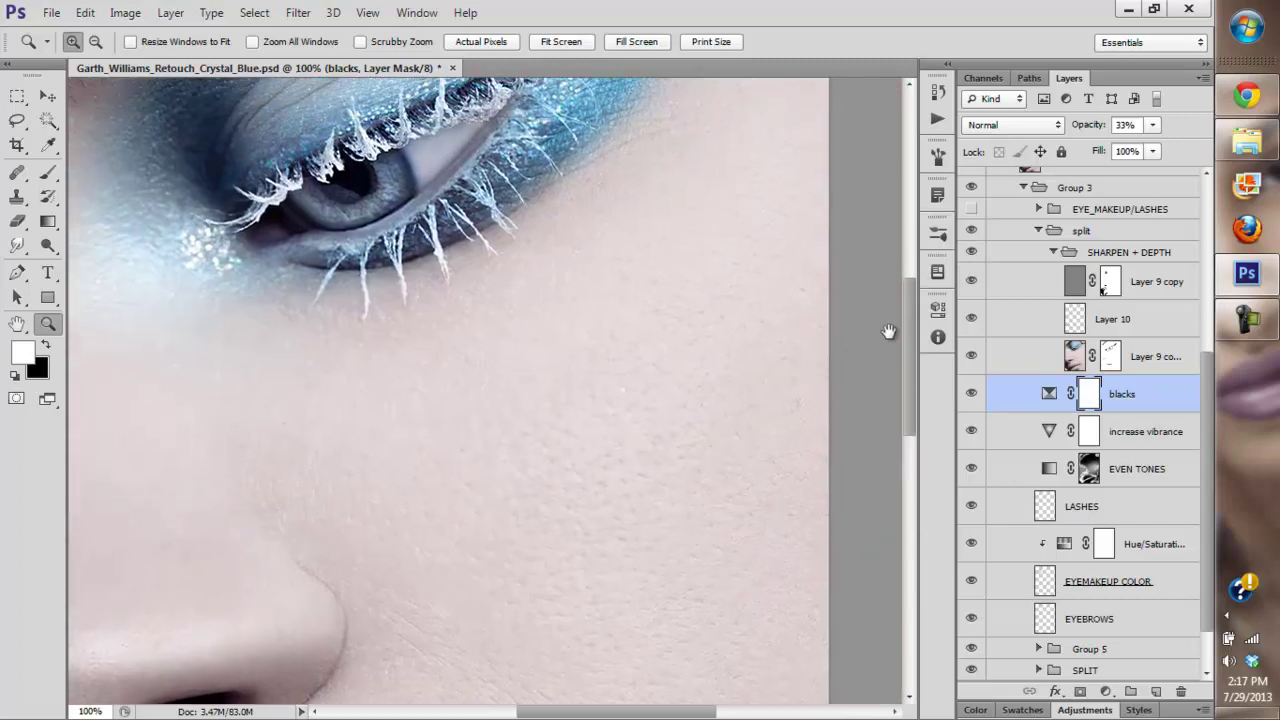
{"action": "left_click_drag", "start_coordinate": [800, 317], "coordinate": [858, 430]}
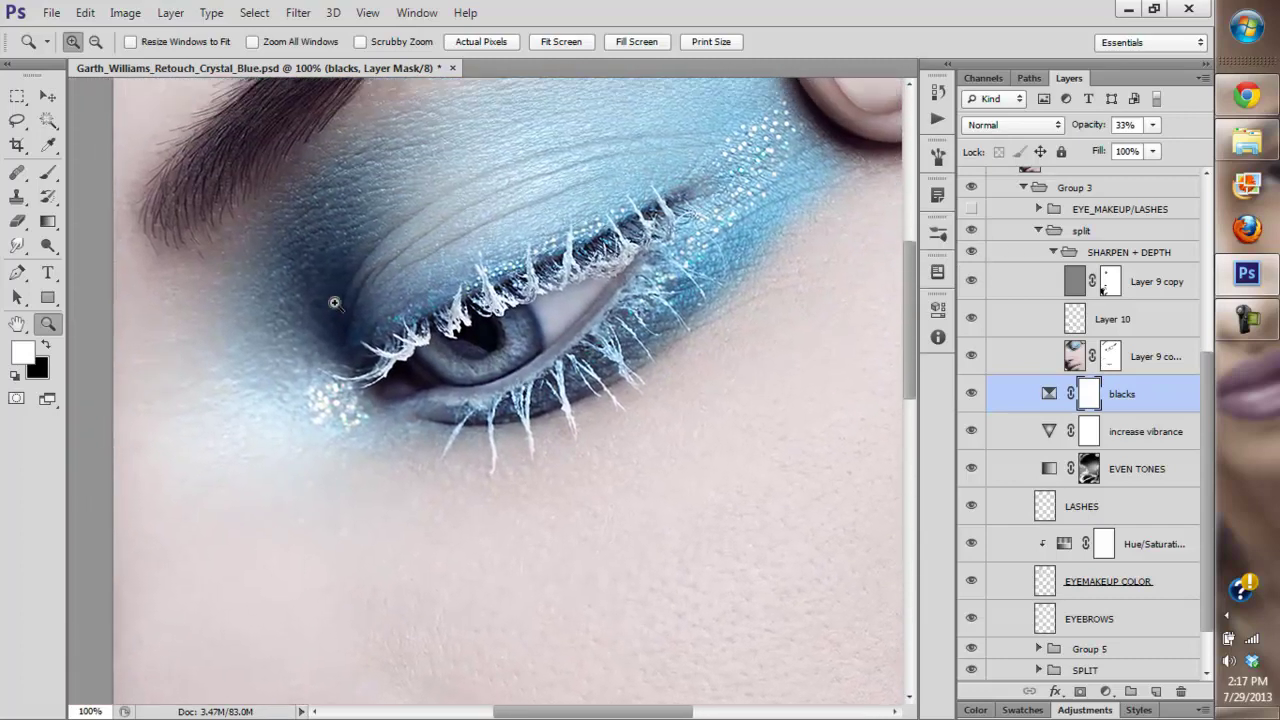
{"action": "left_click", "coordinate": [325, 289]}
{"action": "left_click", "coordinate": [334, 306]}
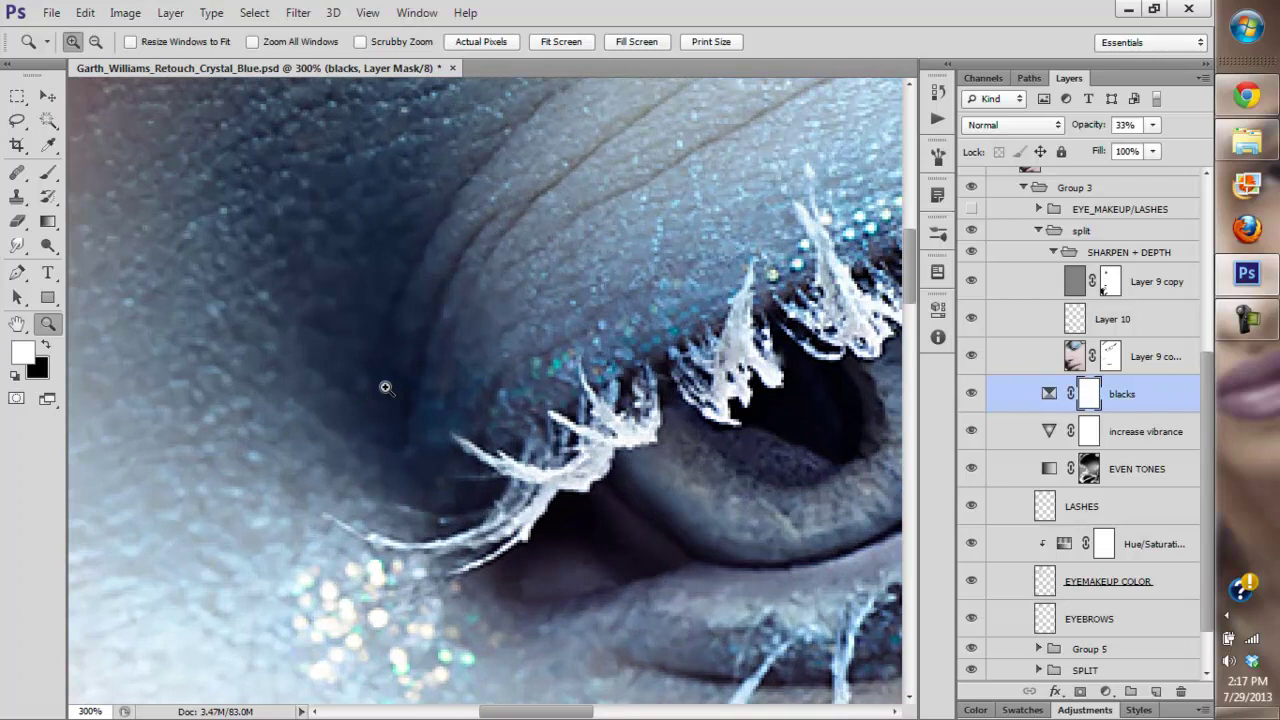
{"action": "mouse_move", "coordinate": [733, 316]}
{"action": "left_mouse_down"}
{"action": "mouse_move", "coordinate": [741, 306]}
{"action": "mouse_move", "coordinate": [722, 311]}
{"action": "left_mouse_up"}
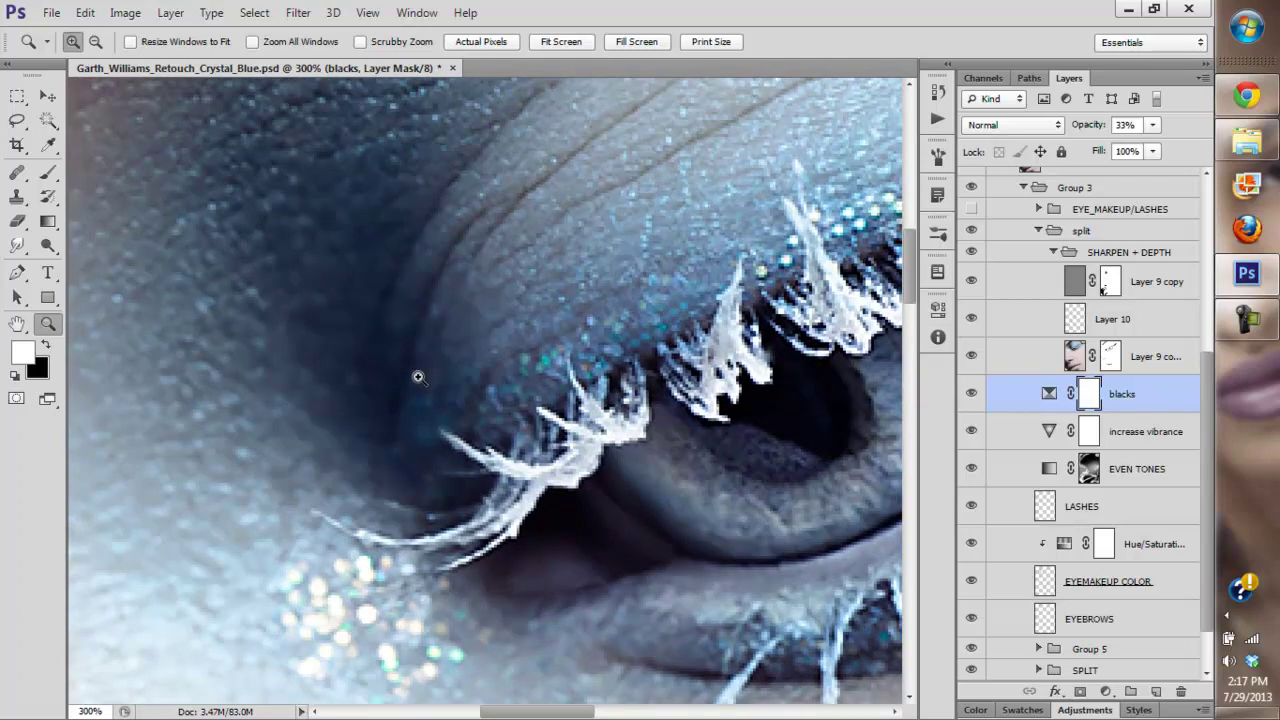
- Compare the inner eye corner with and without the SHARPEN + DEPTH group
{"action": "left_click", "coordinate": [969, 253]}
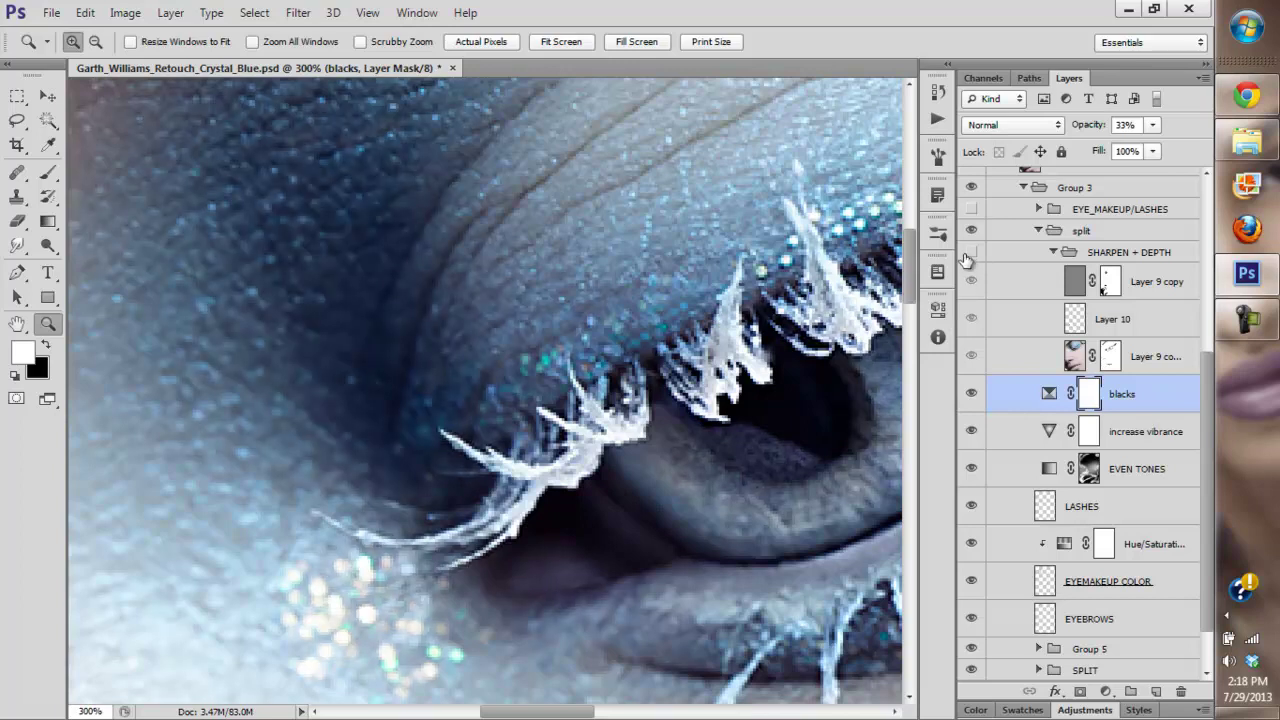
{"action": "left_click", "coordinate": [969, 253]}
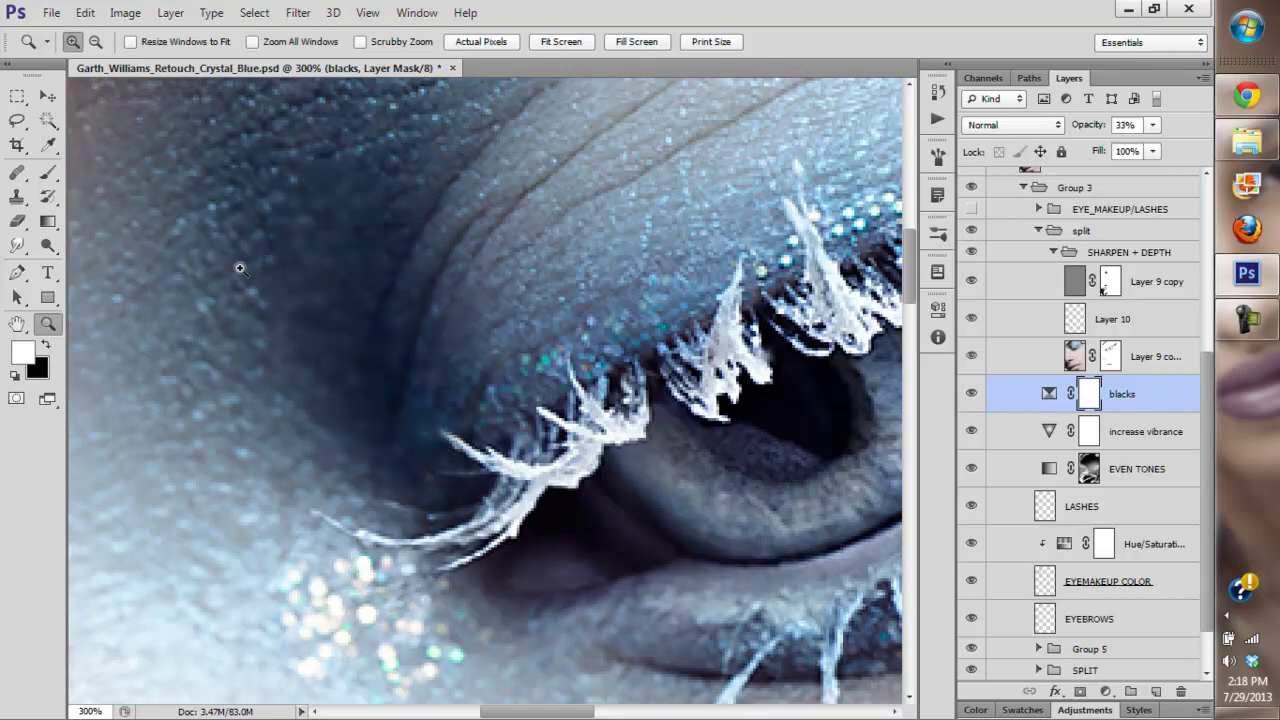
{"action": "left_click", "coordinate": [971, 253]}
{"action": "left_click", "coordinate": [970, 254]}
{"action": "left_click", "coordinate": [971, 253]}
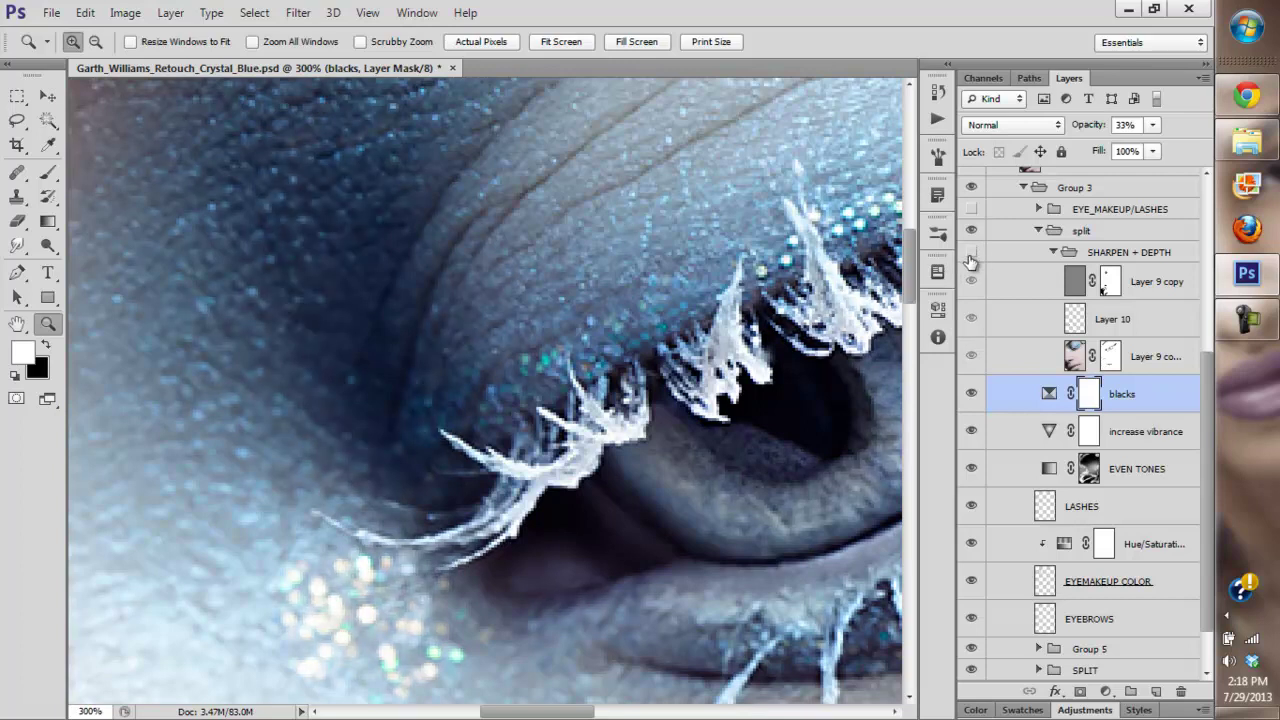
{"action": "left_click", "coordinate": [971, 253]}
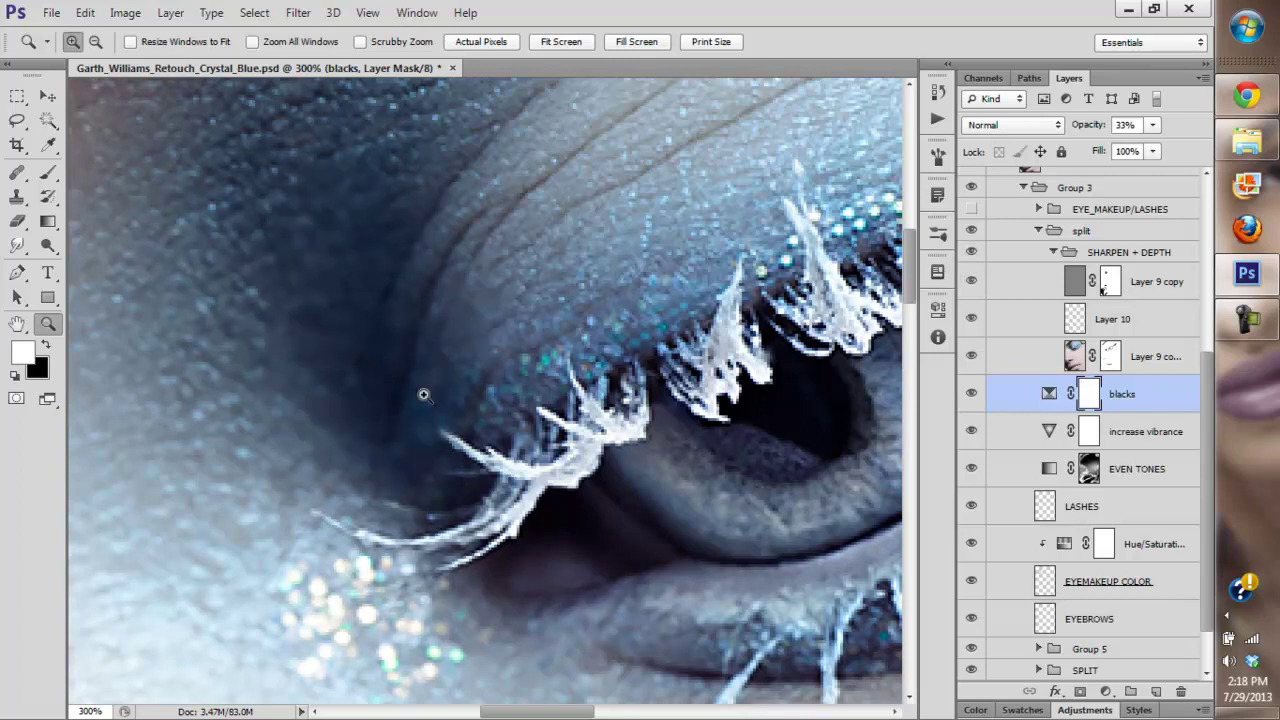
- Examine the shadows below the nose and beside the upper lip at up to 300% zoom
{"action": "key", "text": "ctrl+0"}
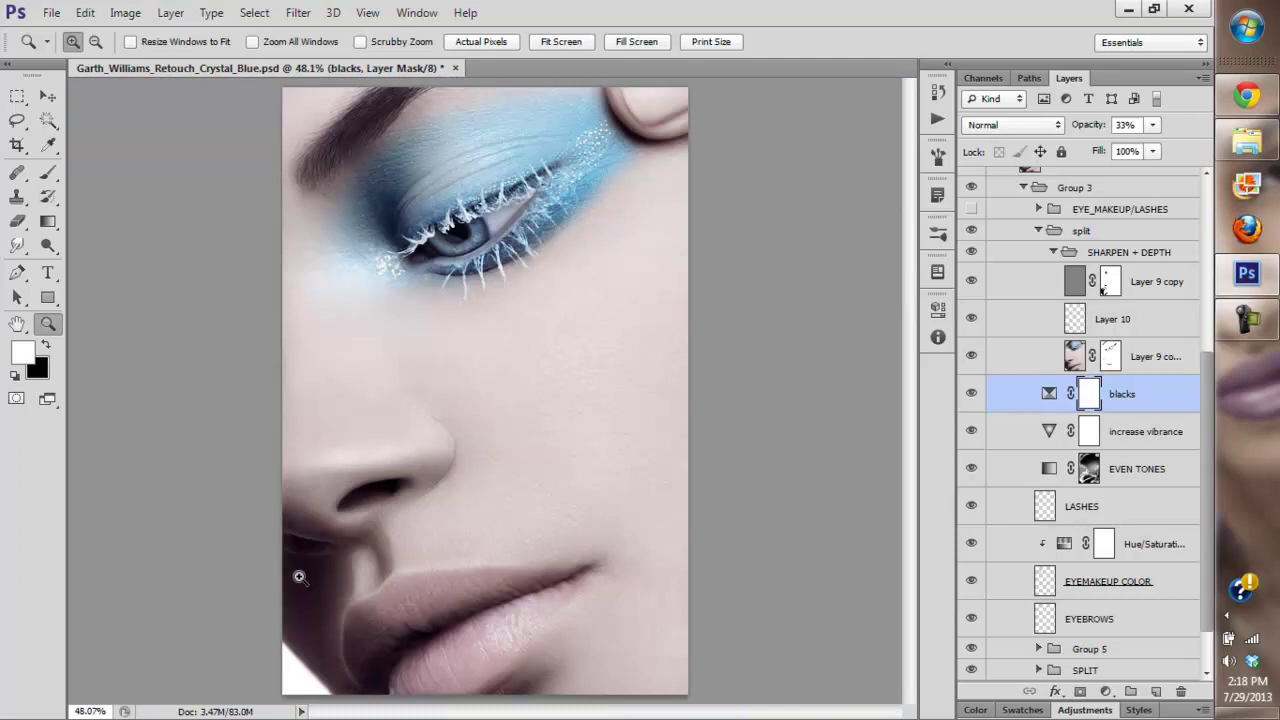
{"action": "mouse_move", "coordinate": [298, 576]}
{"action": "left_mouse_down"}
{"action": "mouse_move", "coordinate": [305, 564]}
{"action": "mouse_move", "coordinate": [297, 574]}
{"action": "left_mouse_up"}
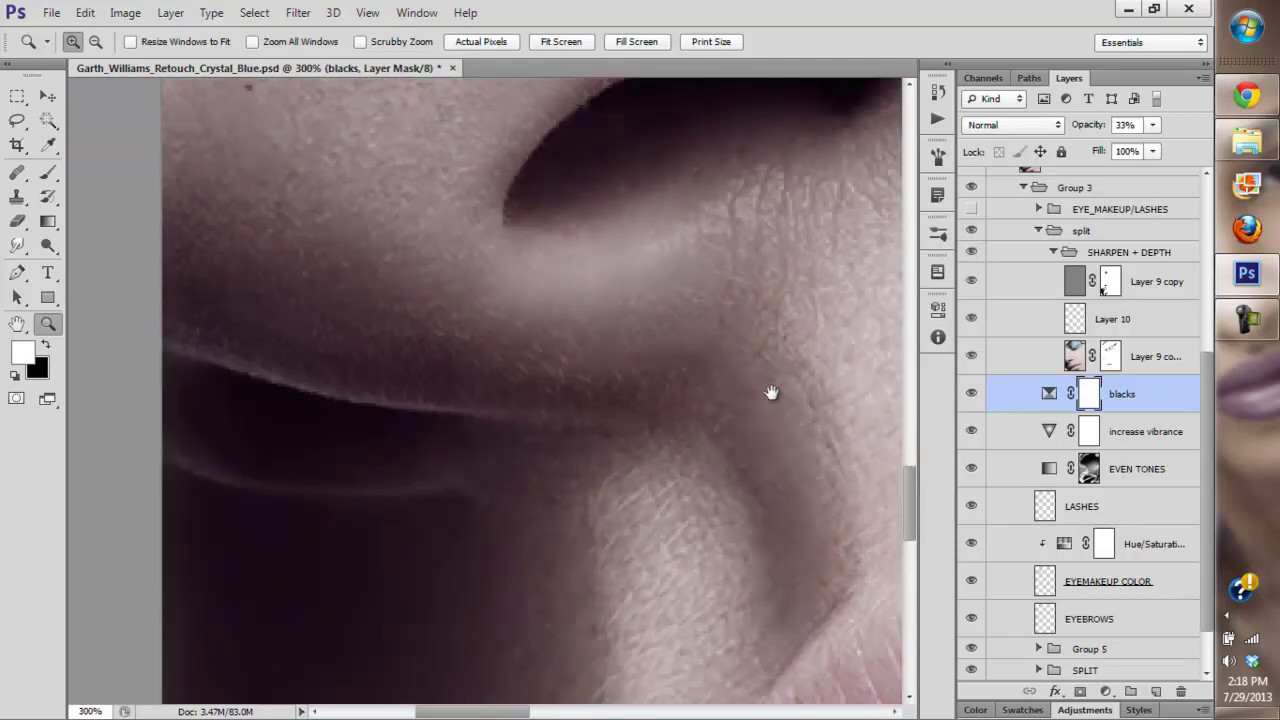
{"action": "left_click_drag", "start_coordinate": [771, 393], "coordinate": [800, 283]}
{"action": "left_click_drag", "start_coordinate": [697, 226], "coordinate": [722, 240]}
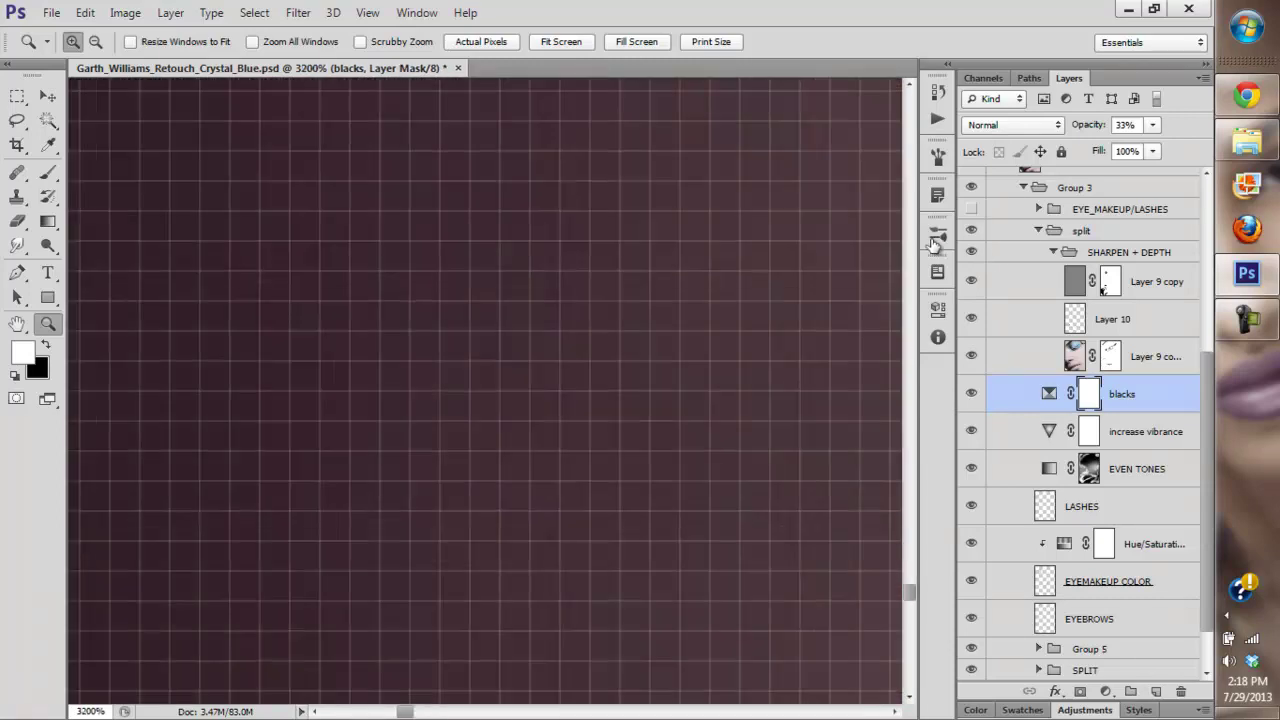
{"action": "left_click", "coordinate": [574, 46]}
{"action": "left_click_drag", "start_coordinate": [405, 495], "coordinate": [472, 492]}
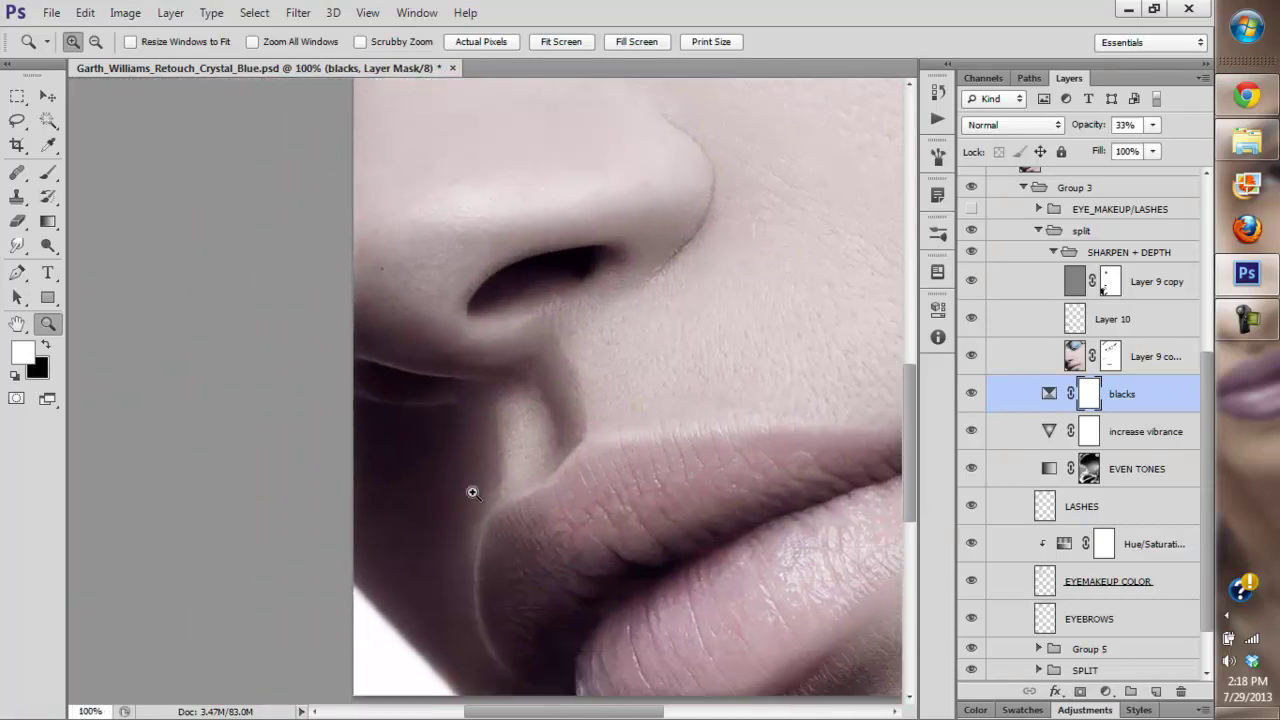
{"action": "left_click", "coordinate": [472, 492]}
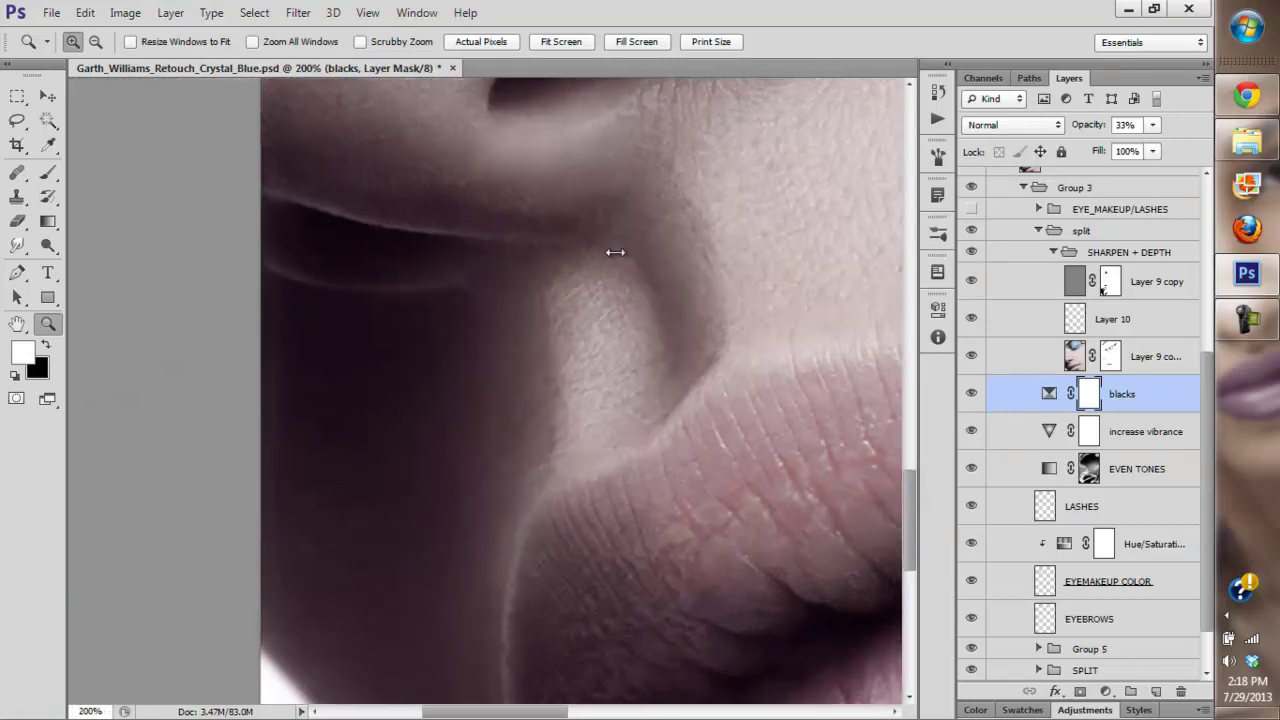
{"action": "left_click", "coordinate": [588, 451]}
{"action": "left_click_drag", "start_coordinate": [547, 205], "coordinate": [548, 140]}
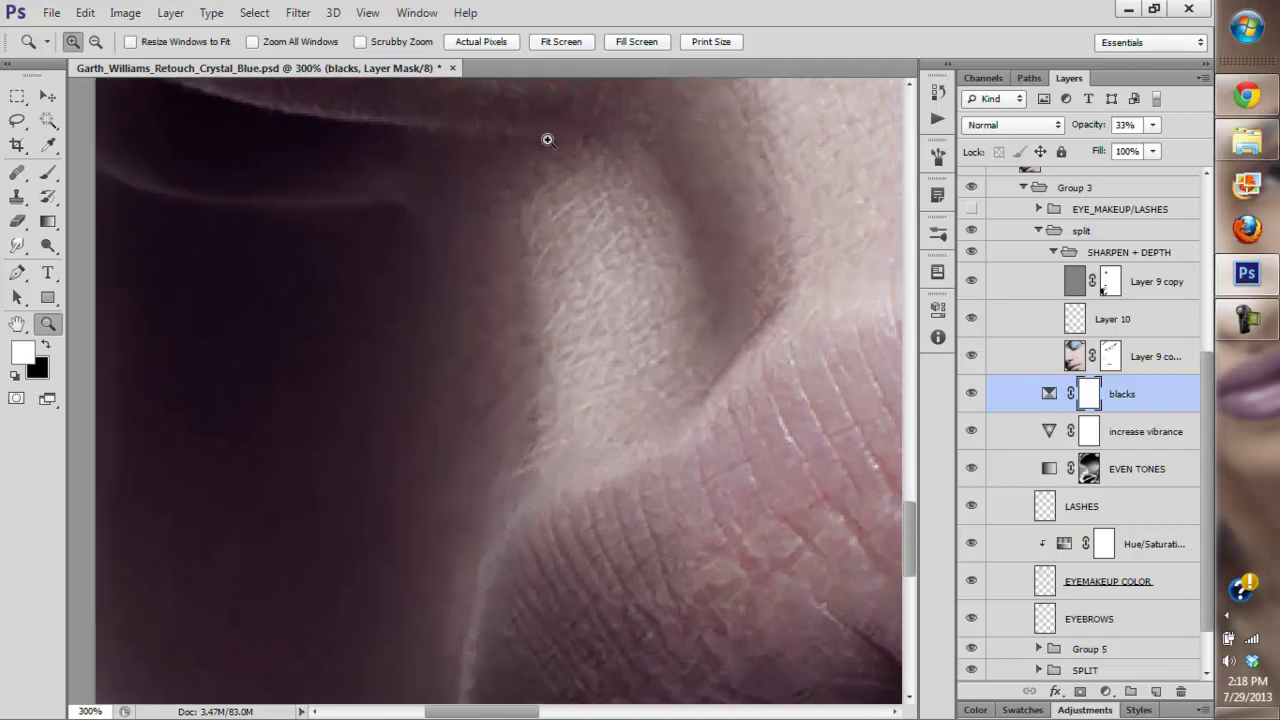
- Inspect the cheek, nose and lips at moderate magnification and return to the full portrait
{"action": "left_click", "coordinate": [570, 46]}
{"action": "left_click", "coordinate": [579, 341]}
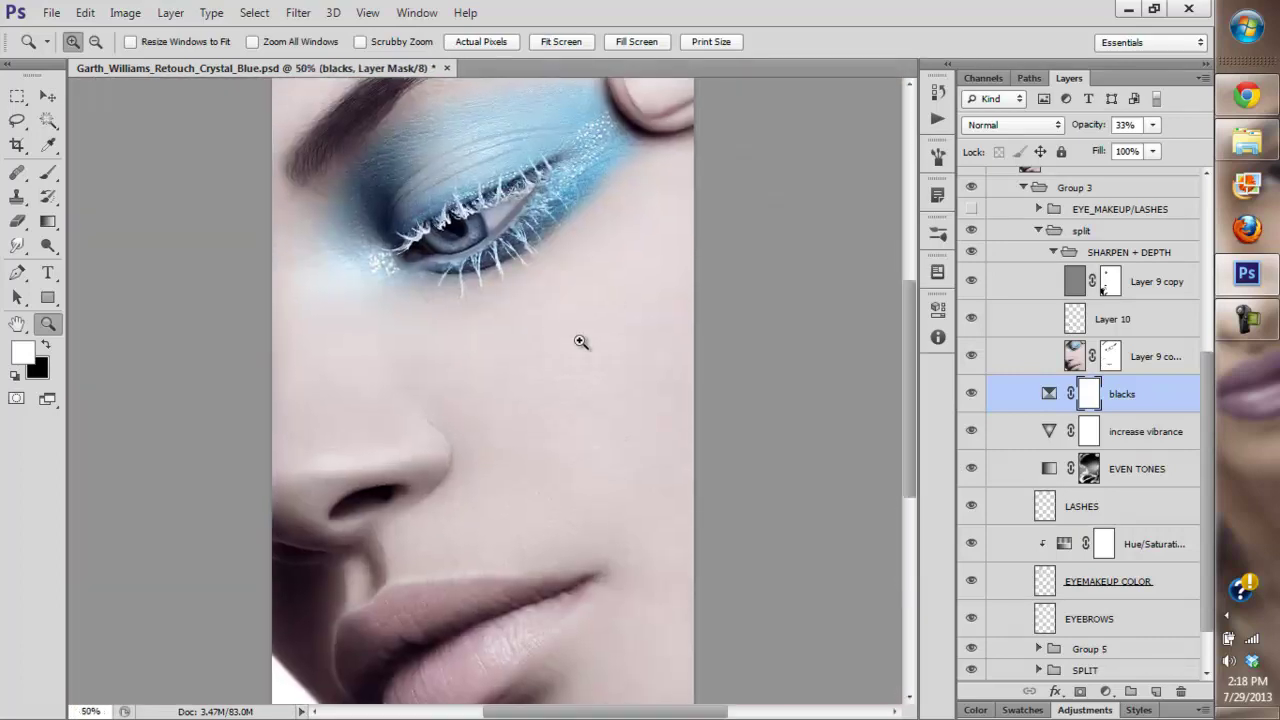
{"action": "left_click", "coordinate": [581, 342]}
{"action": "left_click_drag", "start_coordinate": [464, 492], "coordinate": [523, 374]}
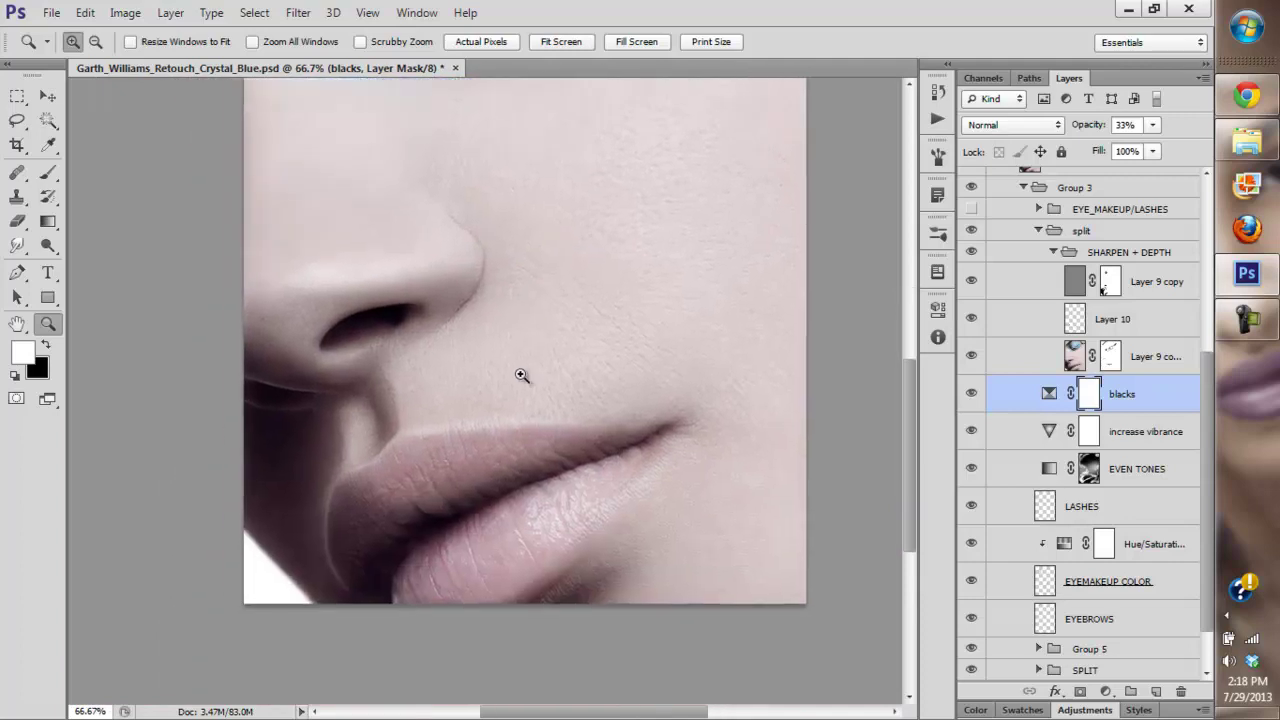
{"action": "left_click", "coordinate": [523, 374]}
{"action": "left_click", "coordinate": [583, 300]}
{"action": "left_click", "coordinate": [539, 45]}
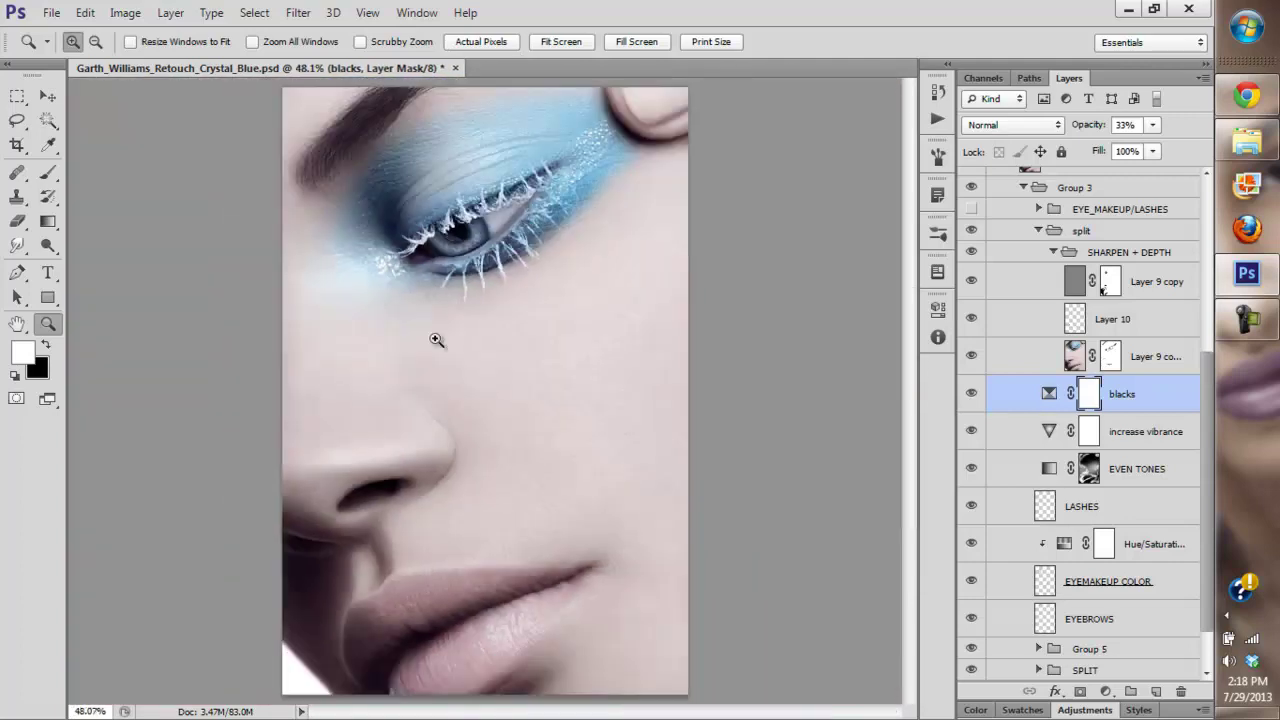
- Compare the shadows between nose and upper lip at 200% zoom with and without the SHARPEN + DEPTH group
{"action": "left_click", "coordinate": [420, 510]}
{"action": "left_click", "coordinate": [420, 510]}
{"action": "left_click", "coordinate": [420, 510]}
{"action": "left_click_drag", "start_coordinate": [383, 543], "coordinate": [423, 477]}
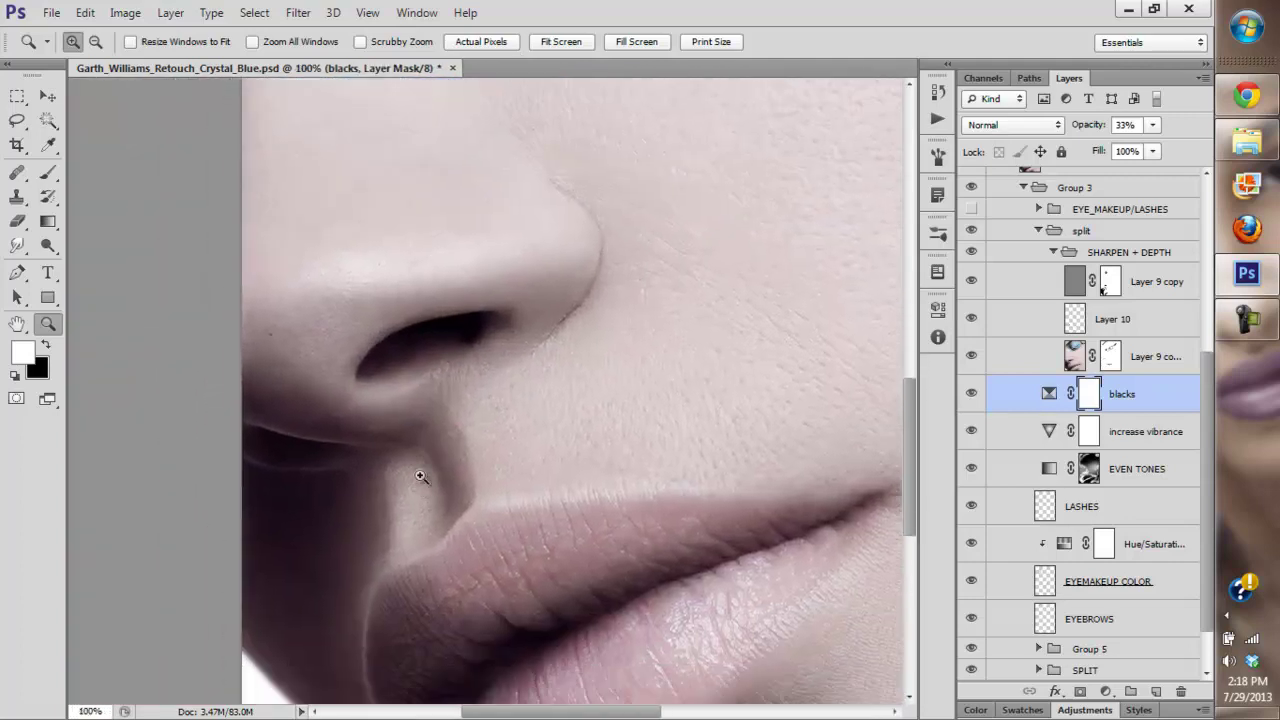
{"action": "left_click", "coordinate": [423, 477]}
{"action": "left_click_drag", "start_coordinate": [640, 485], "coordinate": [696, 282]}
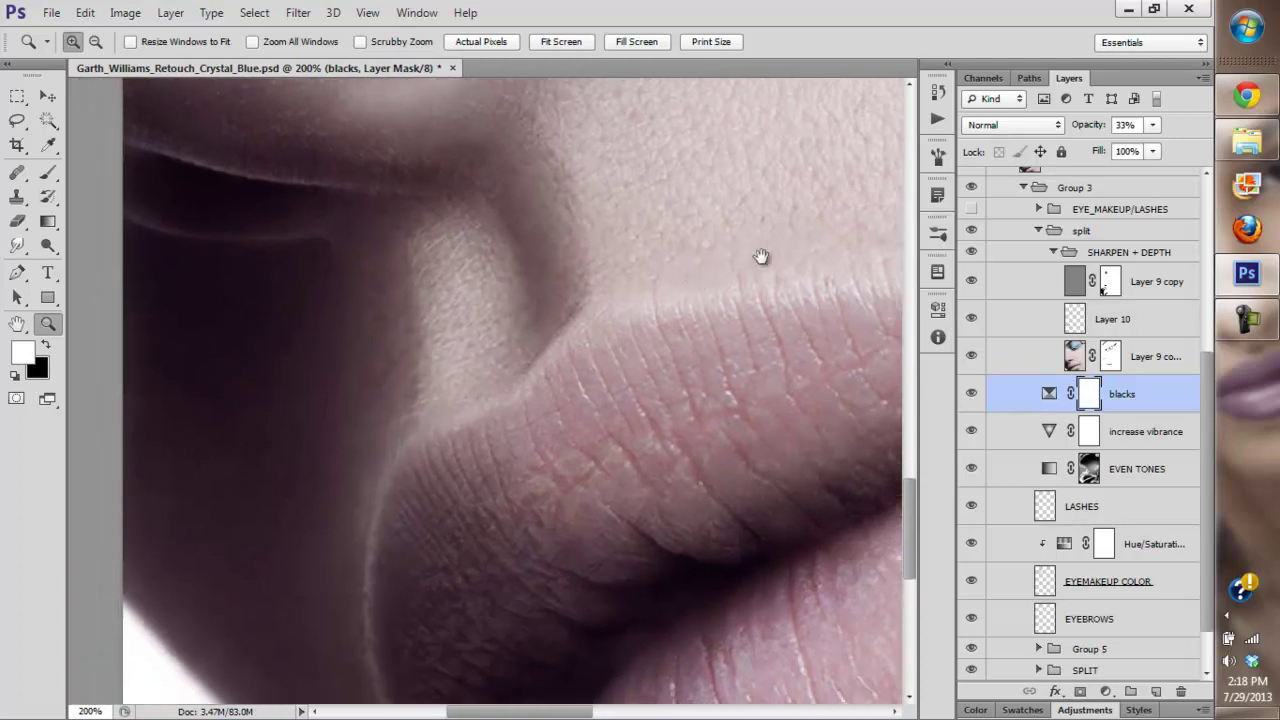
{"action": "left_click", "coordinate": [969, 253]}
{"action": "left_click", "coordinate": [969, 253]}
- Examine the upper lip texture at 200% and the inner eye corner at 300%, returning to the full portrait
{"action": "left_click_drag", "start_coordinate": [829, 286], "coordinate": [590, 330]}
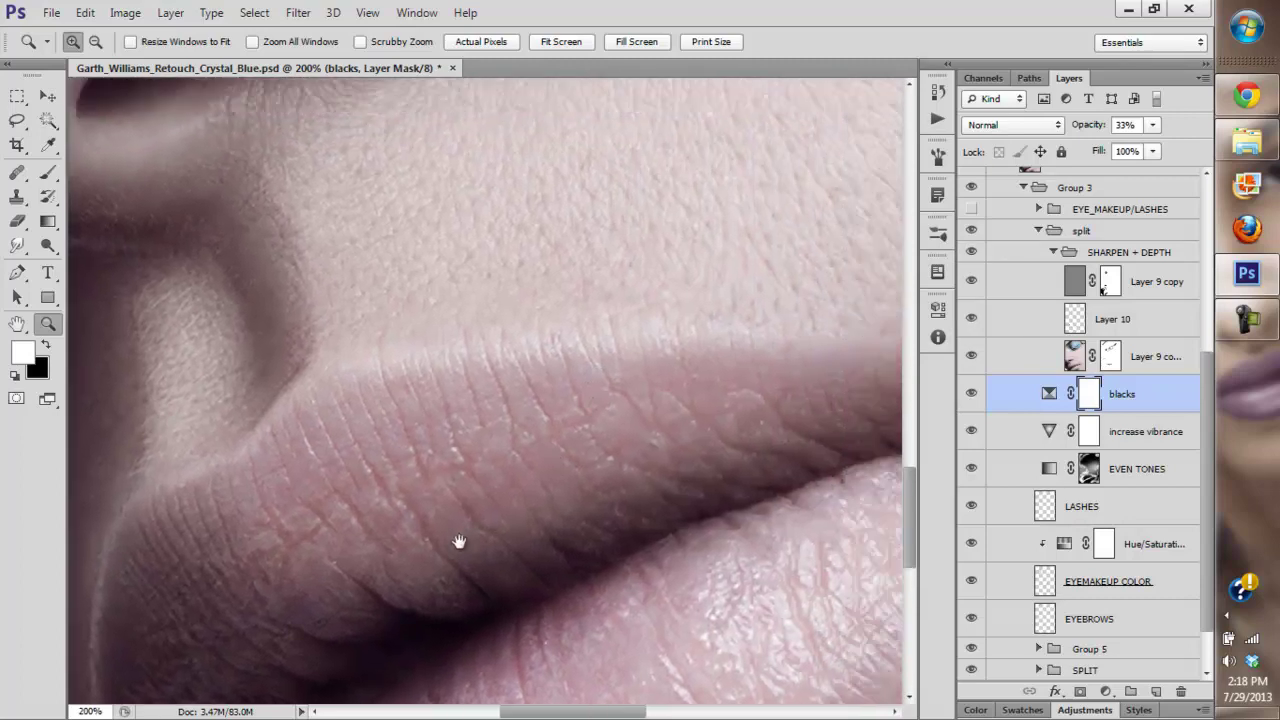
{"action": "left_click_drag", "start_coordinate": [506, 454], "coordinate": [783, 246]}
{"action": "left_click_drag", "start_coordinate": [534, 251], "coordinate": [566, 287]}
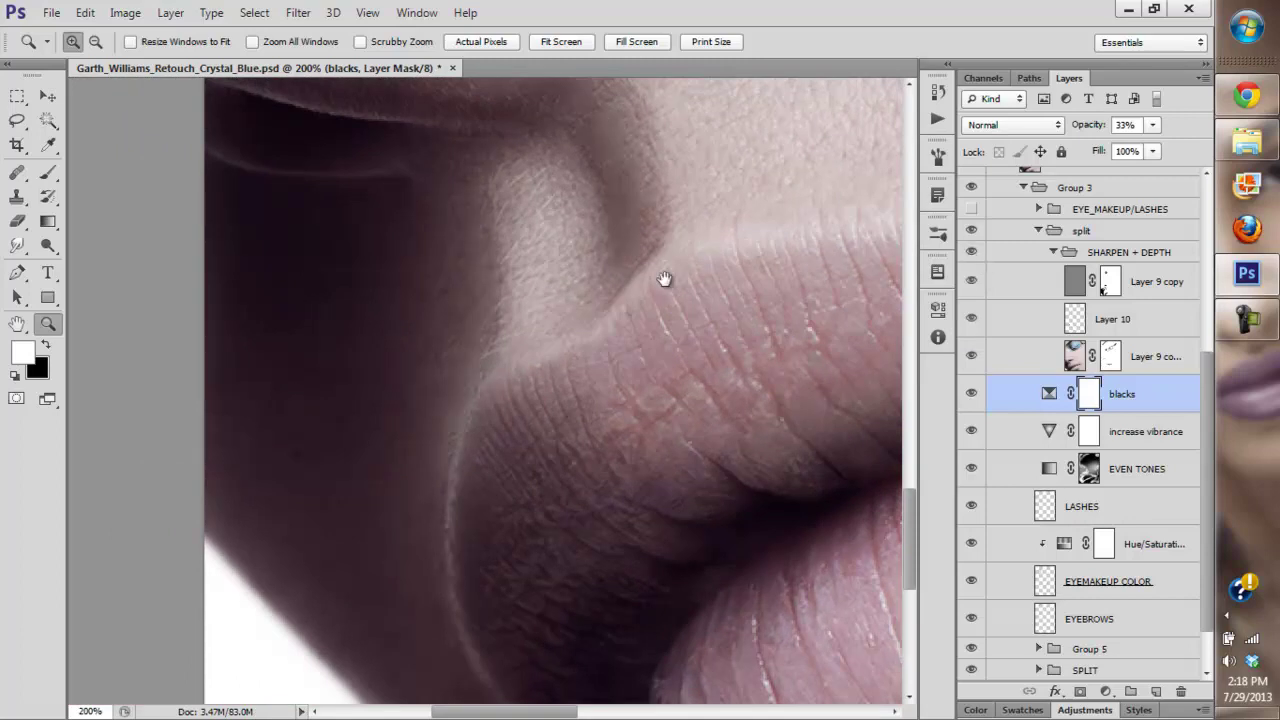
{"action": "left_click_drag", "start_coordinate": [722, 236], "coordinate": [736, 400]}
{"action": "left_click", "coordinate": [559, 45]}
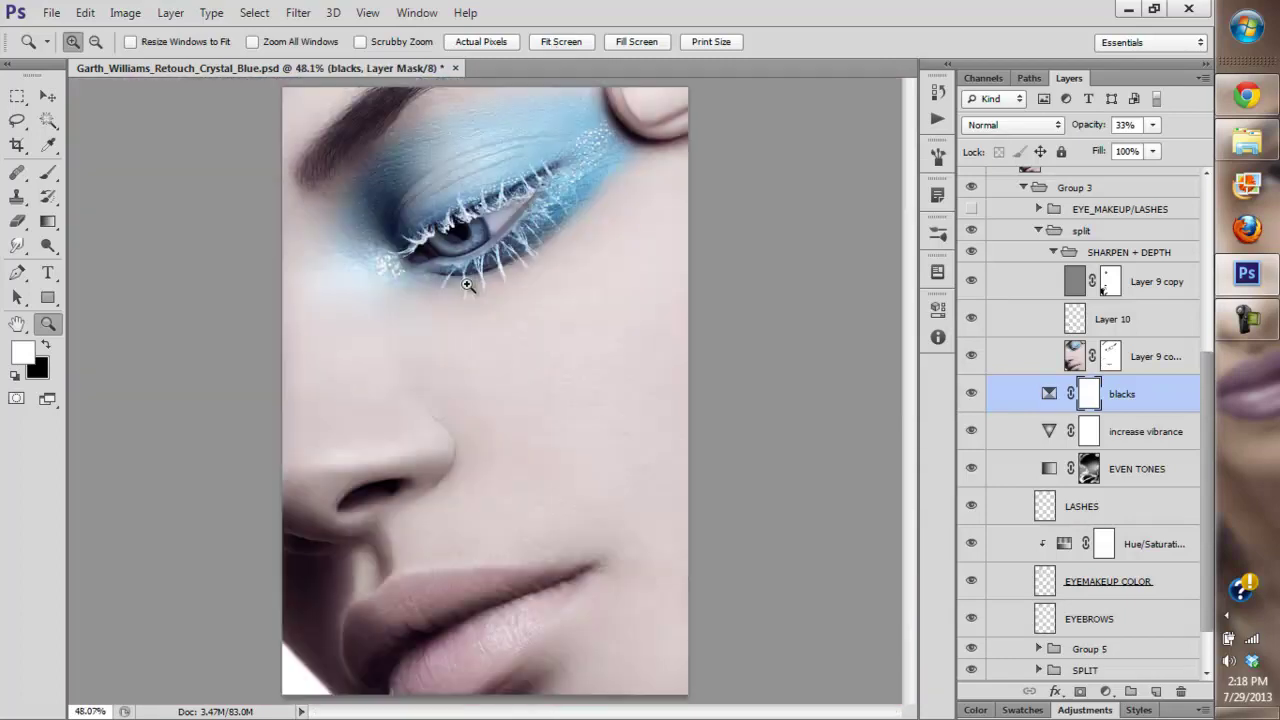
{"action": "left_click", "coordinate": [381, 197]}
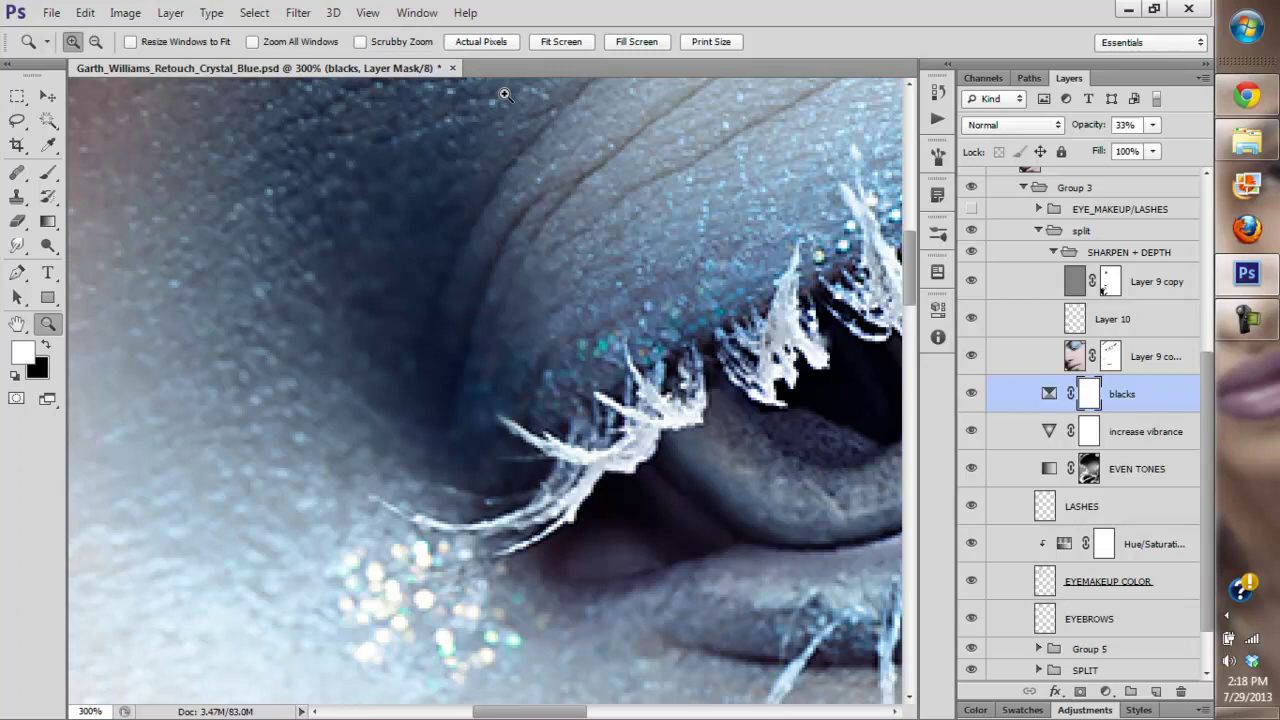
{"action": "left_click", "coordinate": [566, 42]}
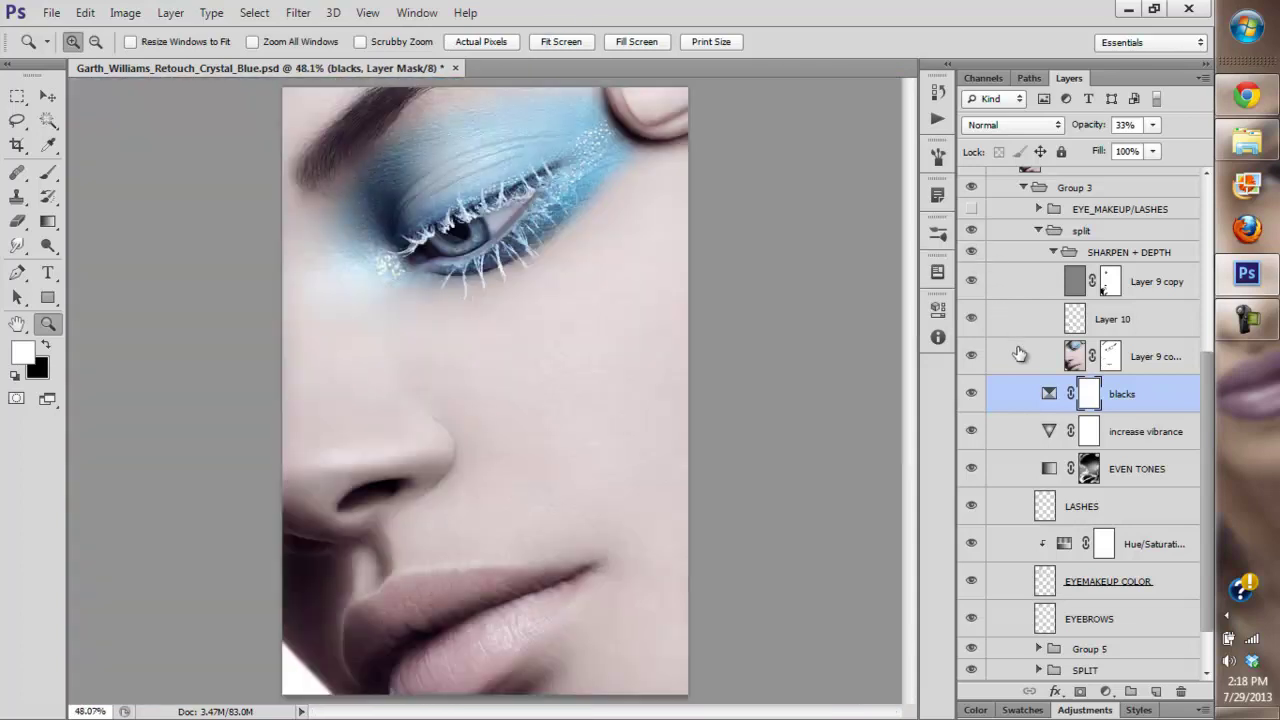
- Check the portrait without the blacks layer and without Layer 10, and collapse the SHARPEN + DEPTH group
{"action": "left_click", "coordinate": [972, 395]}
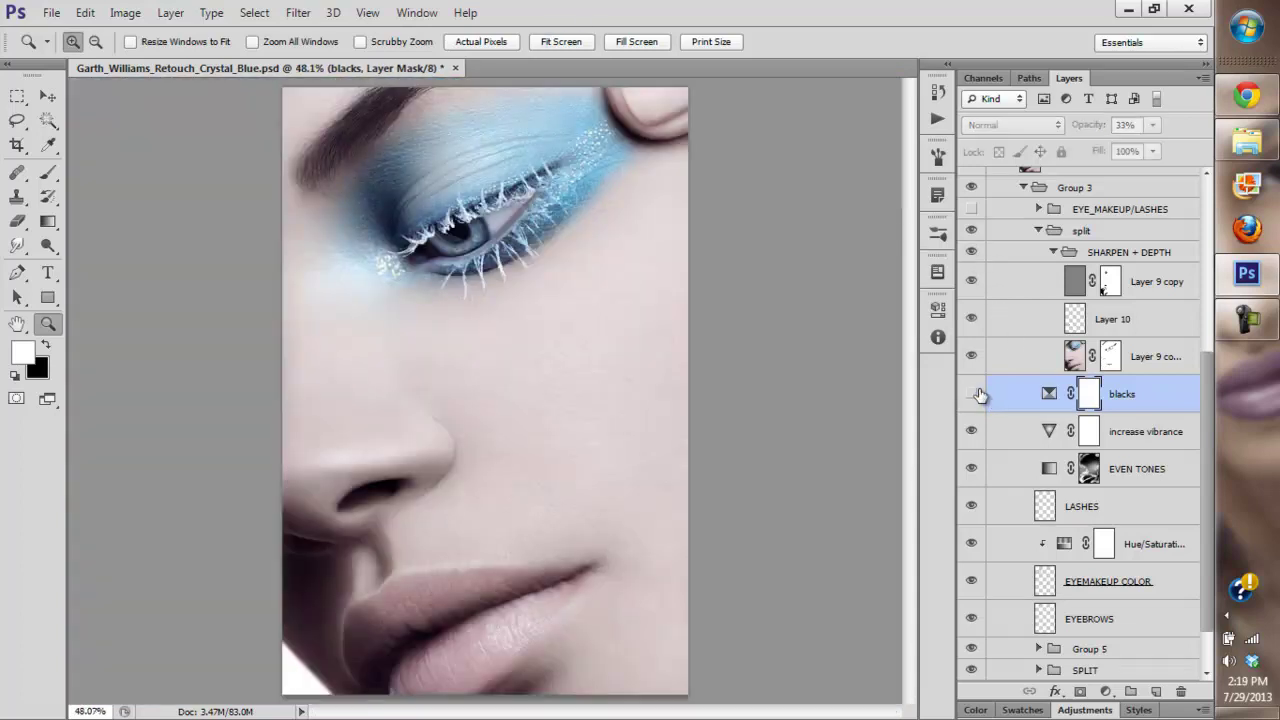
{"action": "left_click", "coordinate": [971, 320]}
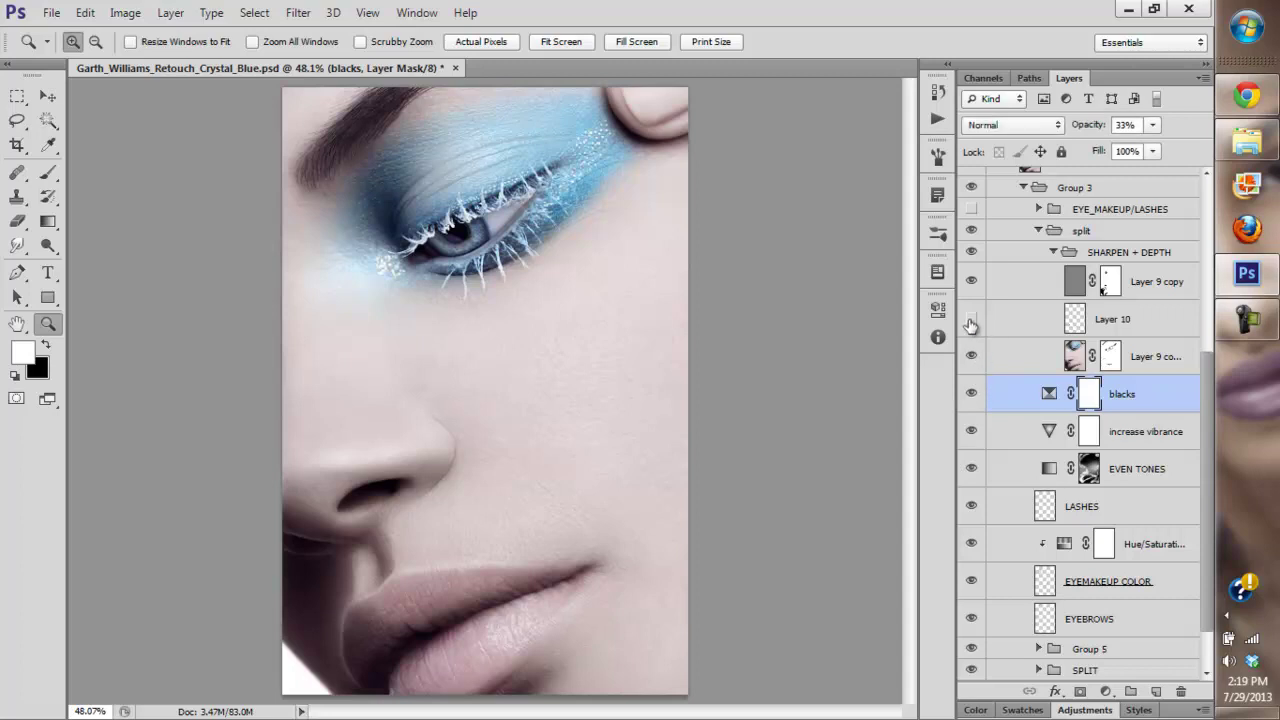
{"action": "left_click", "coordinate": [1046, 252]}
{"action": "left_click", "coordinate": [1054, 252]}
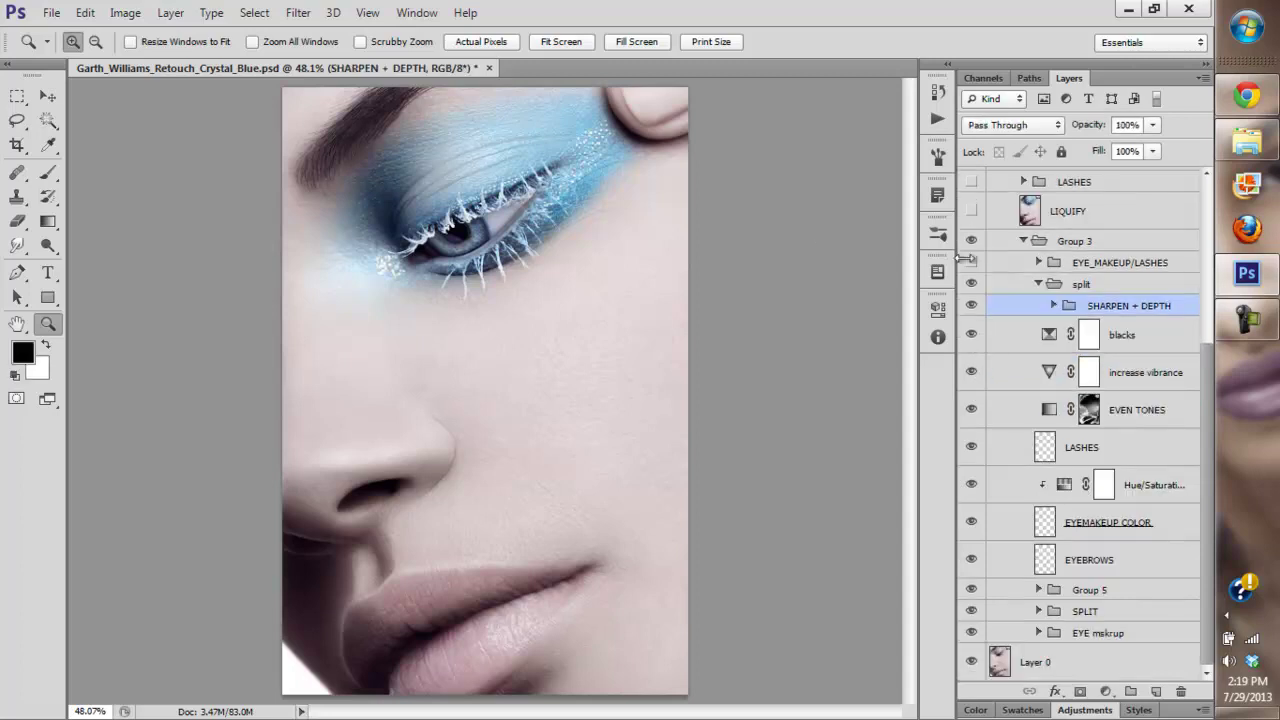
- Compare the eye and its outer corner at 200% zoom with and without the SHARPEN + DEPTH group
{"action": "left_click", "coordinate": [454, 231]}
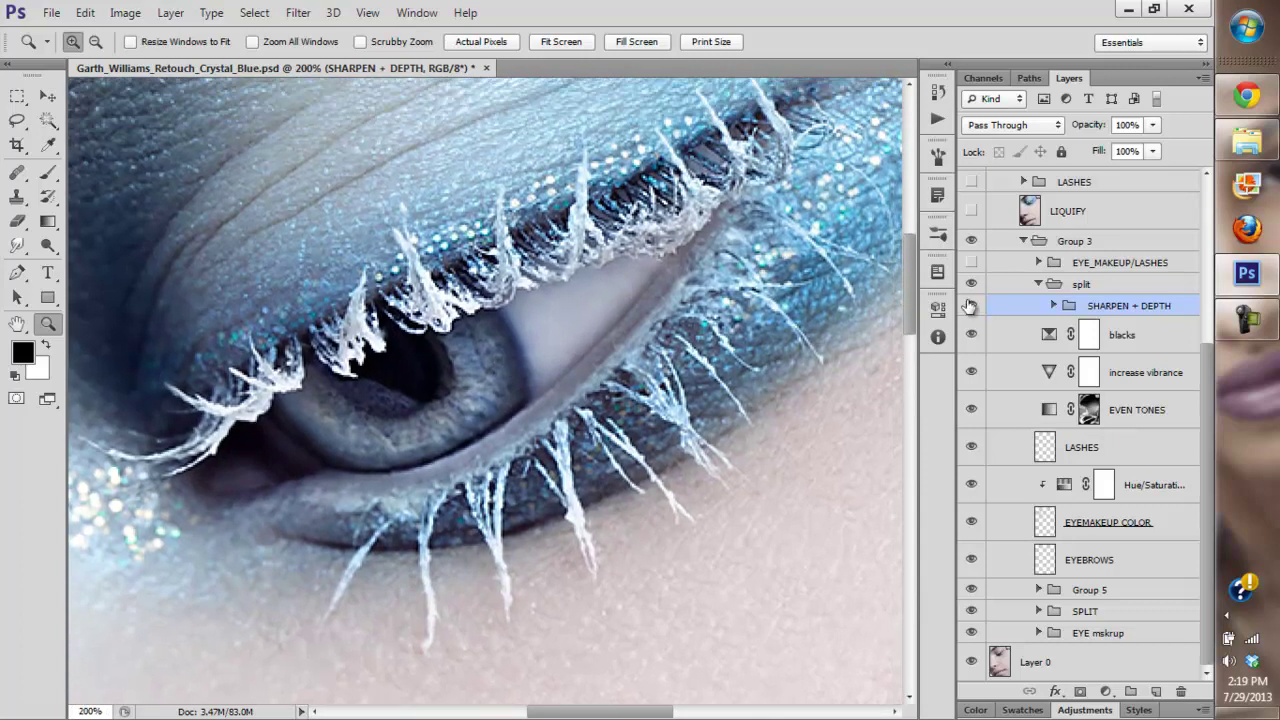
{"action": "left_click", "coordinate": [969, 305]}
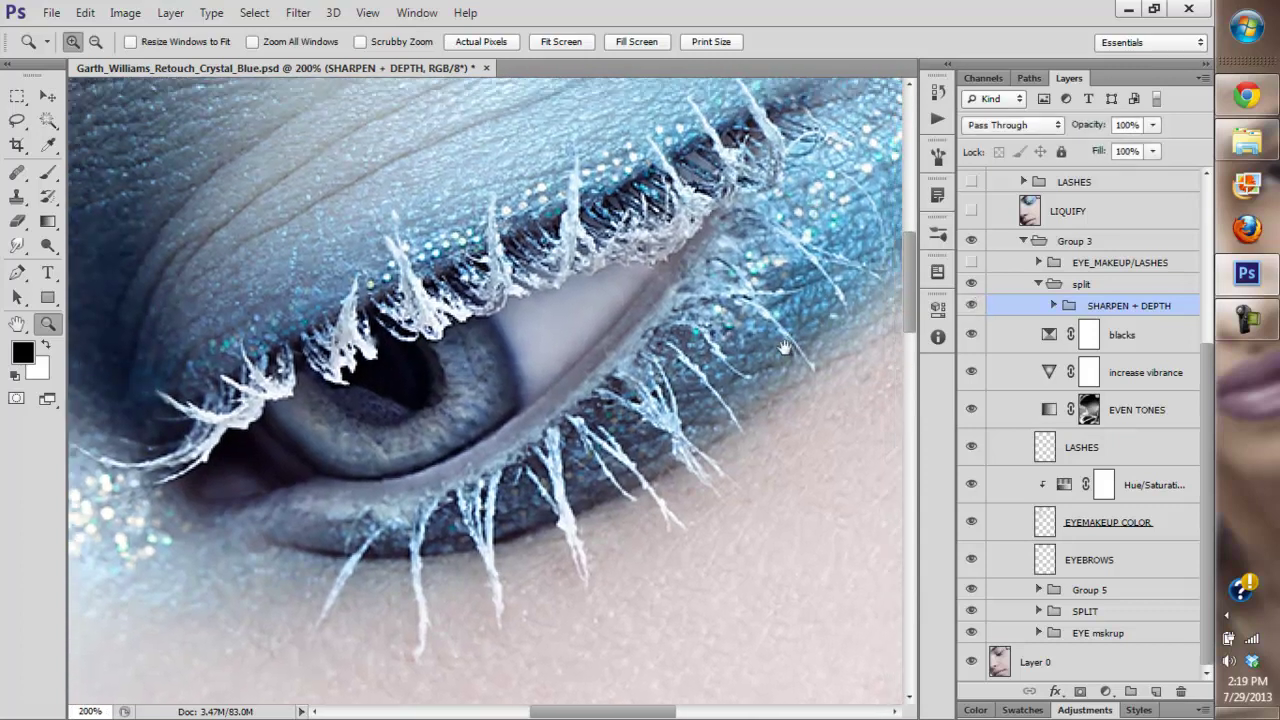
{"action": "left_click_drag", "start_coordinate": [785, 347], "coordinate": [749, 371]}
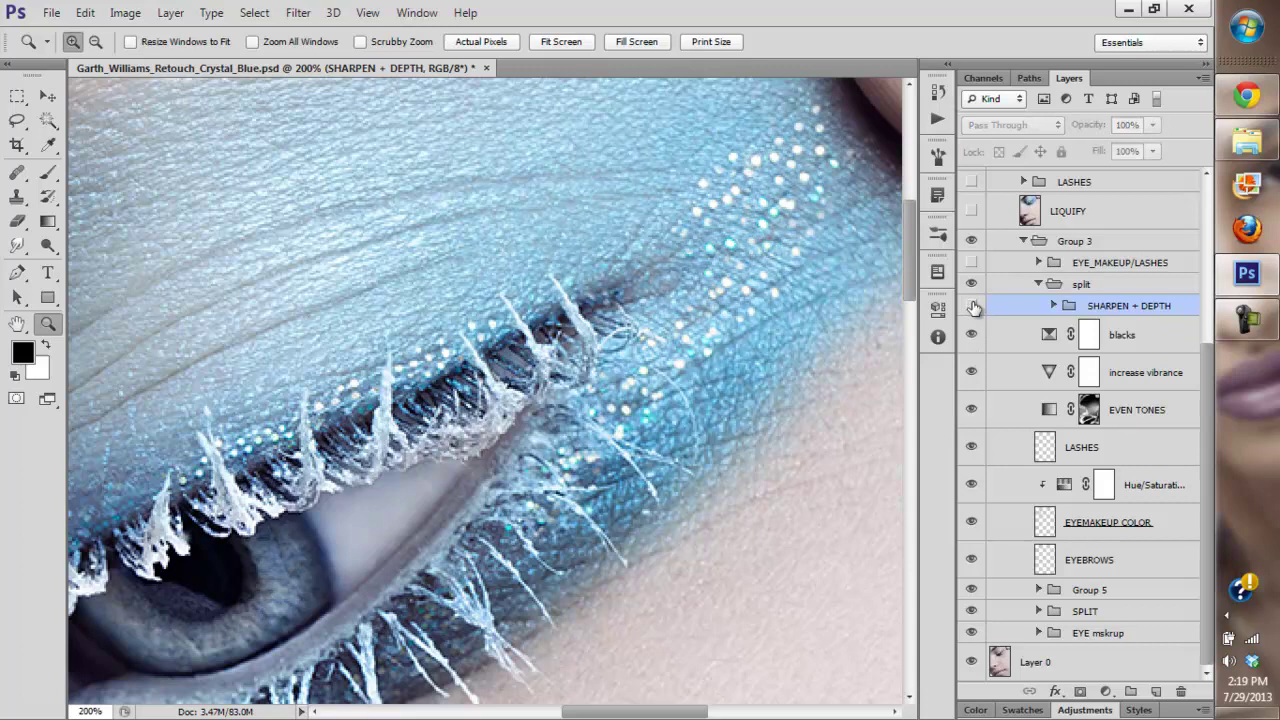
{"action": "left_click", "coordinate": [561, 42]}
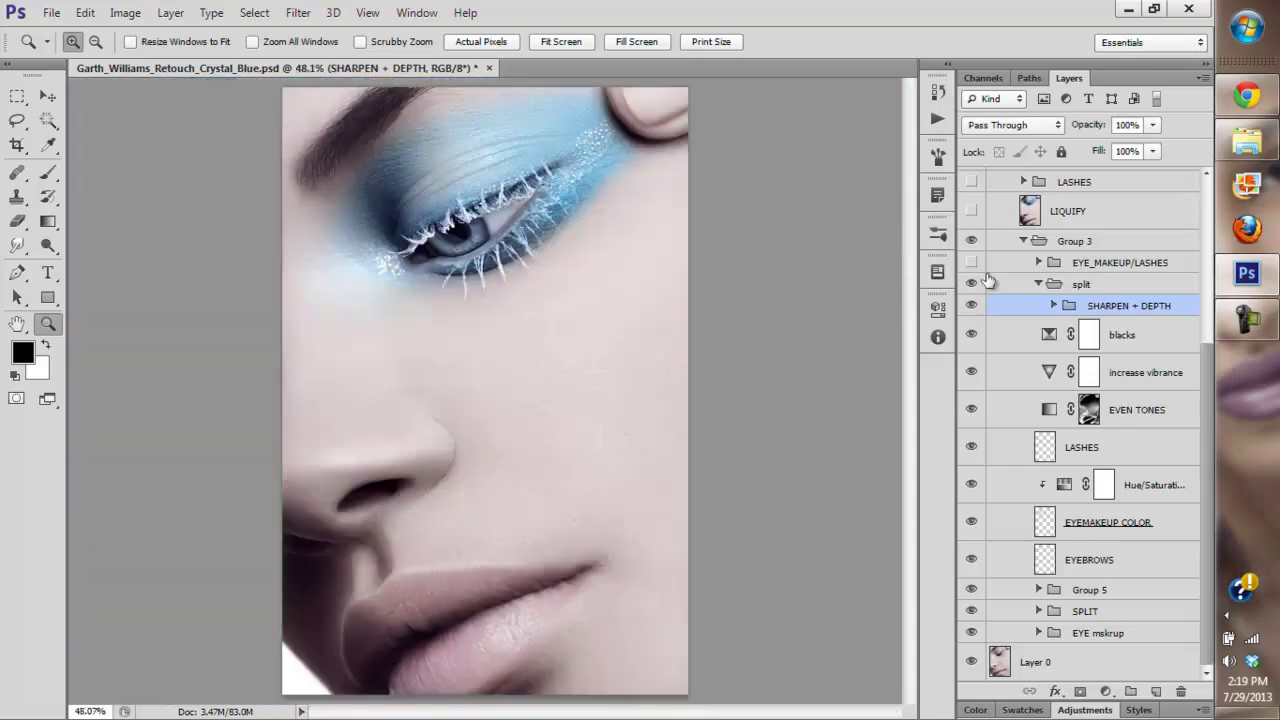
- Collapse the split group, then expand and show the EYE_MAKEUP/LASHES group with Layers 12, 13, 16, 17, 18 and 19
{"action": "left_click", "coordinate": [1039, 284]}
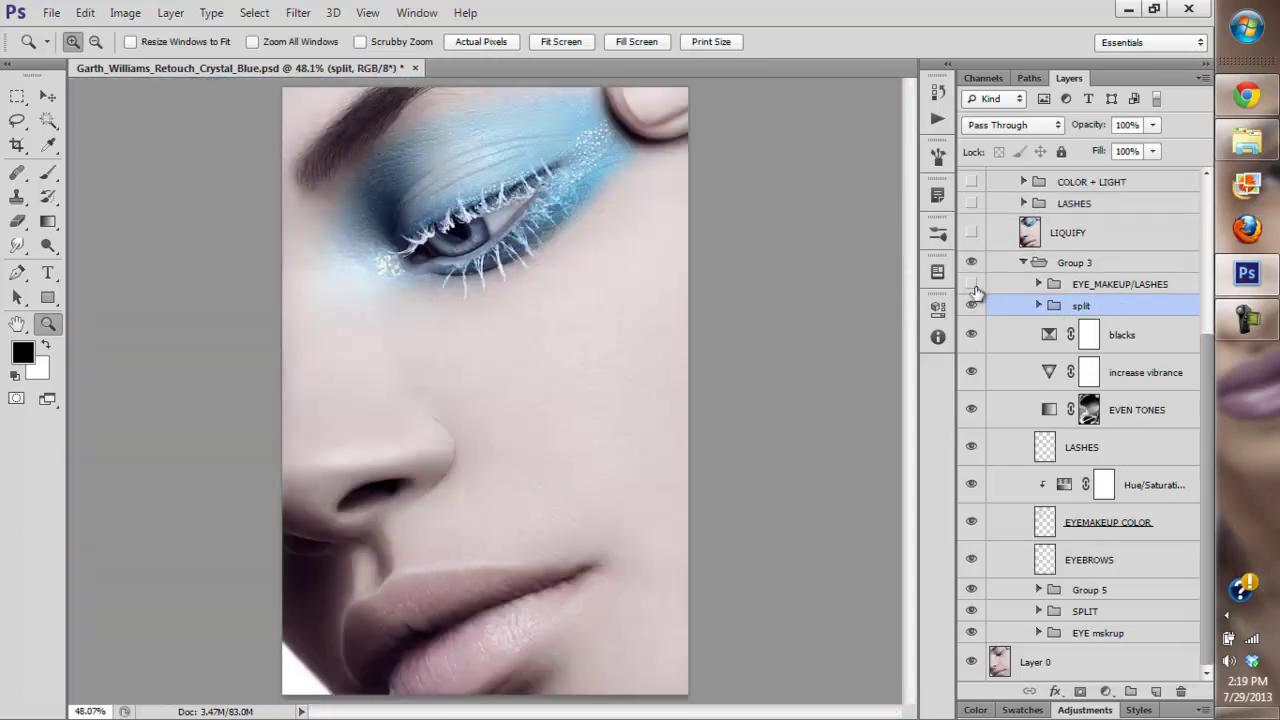
{"action": "left_click", "coordinate": [973, 286]}
{"action": "left_click", "coordinate": [1046, 288]}
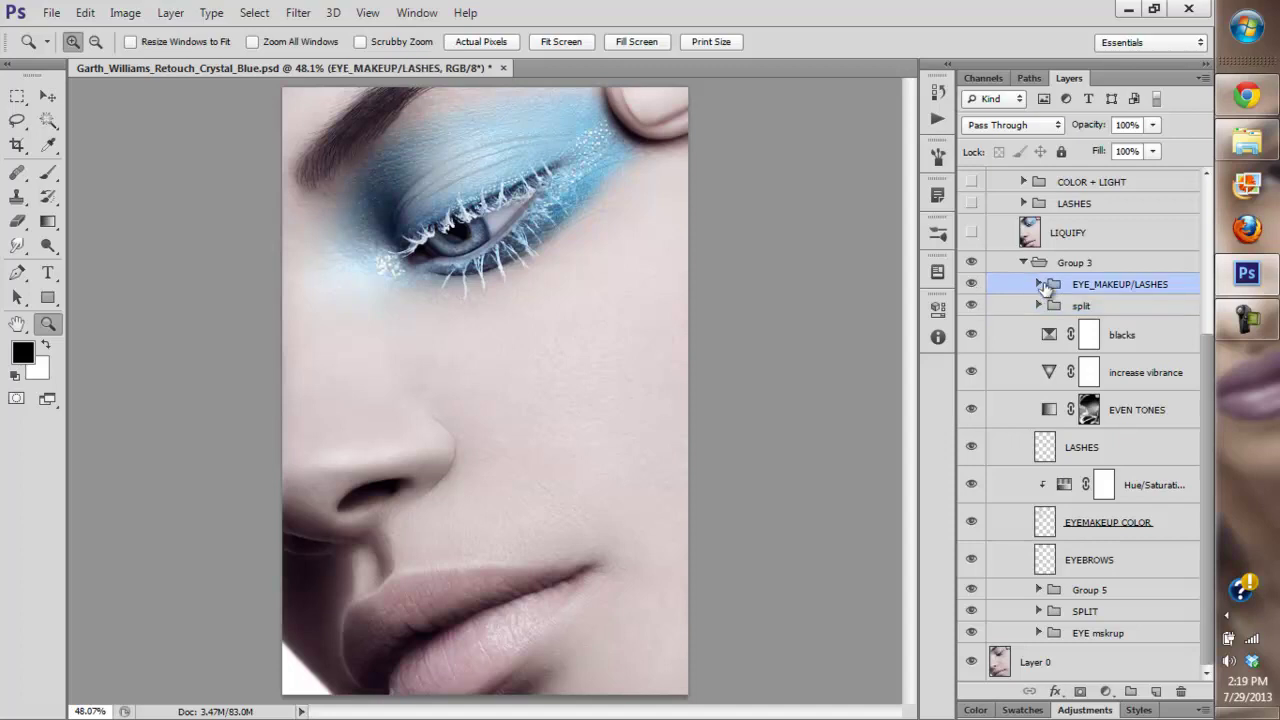
{"action": "left_click", "coordinate": [1039, 285]}
{"action": "left_click", "coordinate": [972, 501]}
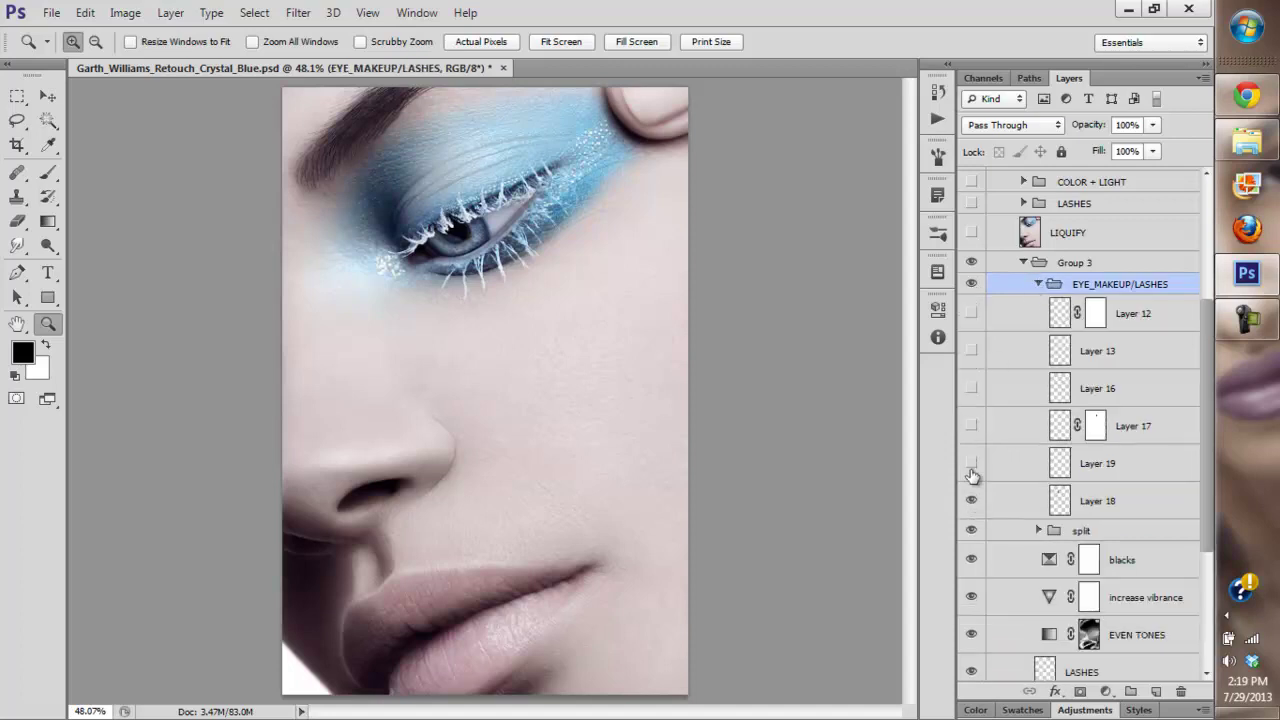
{"action": "left_click_drag", "start_coordinate": [972, 438], "coordinate": [988, 323]}
- Compare the whole eye at 100% zoom with and without the EYE_MAKEUP/LASHES group
{"action": "left_click", "coordinate": [502, 236]}
{"action": "left_click", "coordinate": [505, 232]}
{"action": "left_click", "coordinate": [522, 205]}
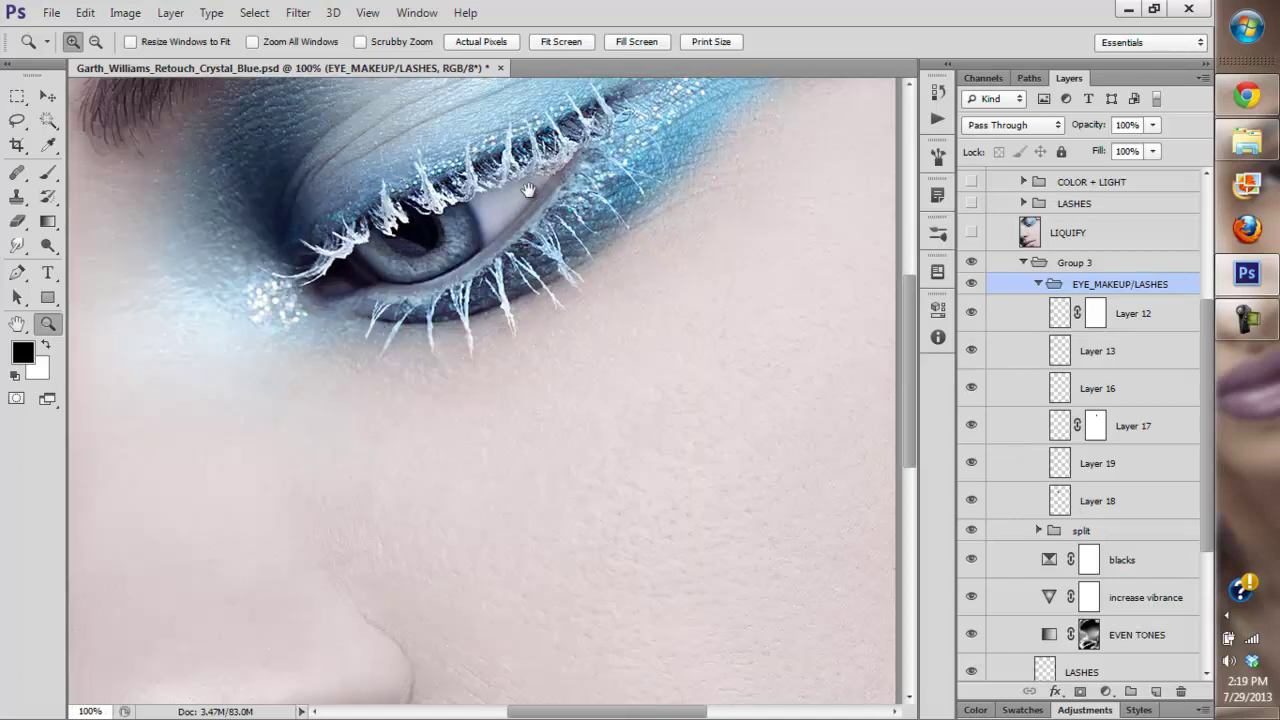
{"action": "left_click", "coordinate": [537, 196]}
{"action": "left_click", "coordinate": [678, 342], "text": "alt"}
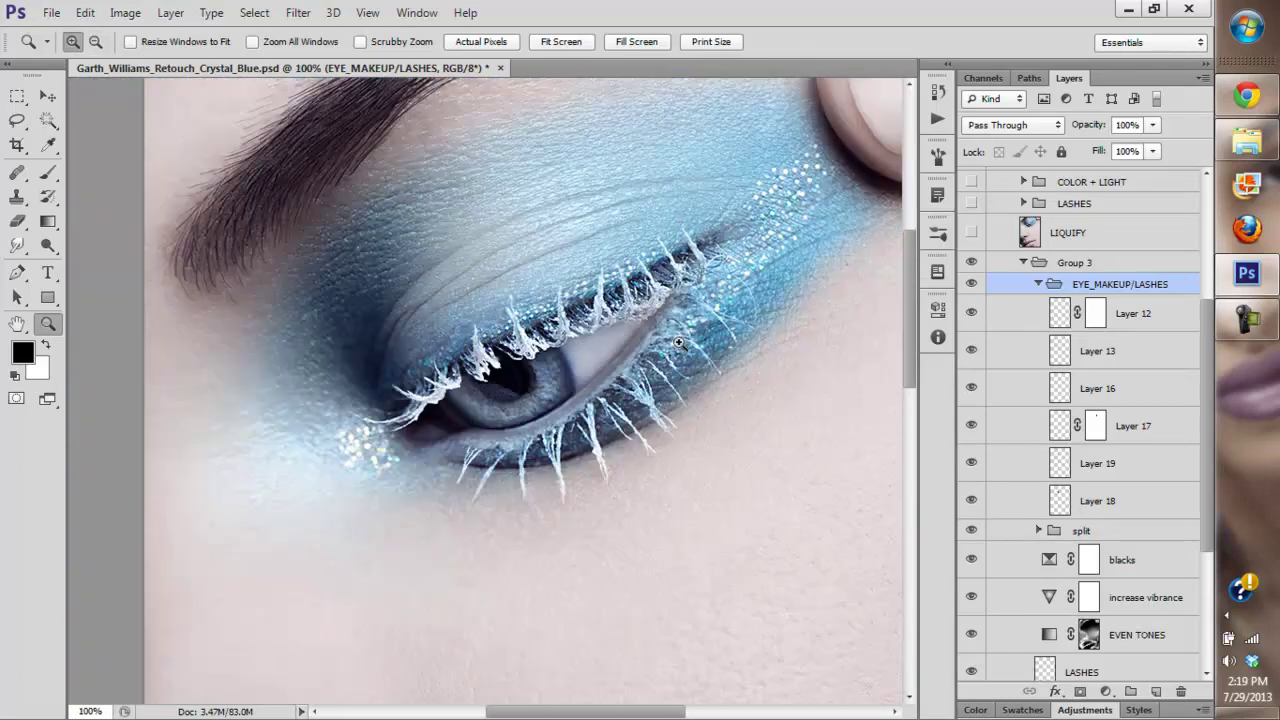
{"action": "left_click", "coordinate": [972, 285]}
{"action": "left_click", "coordinate": [972, 285]}
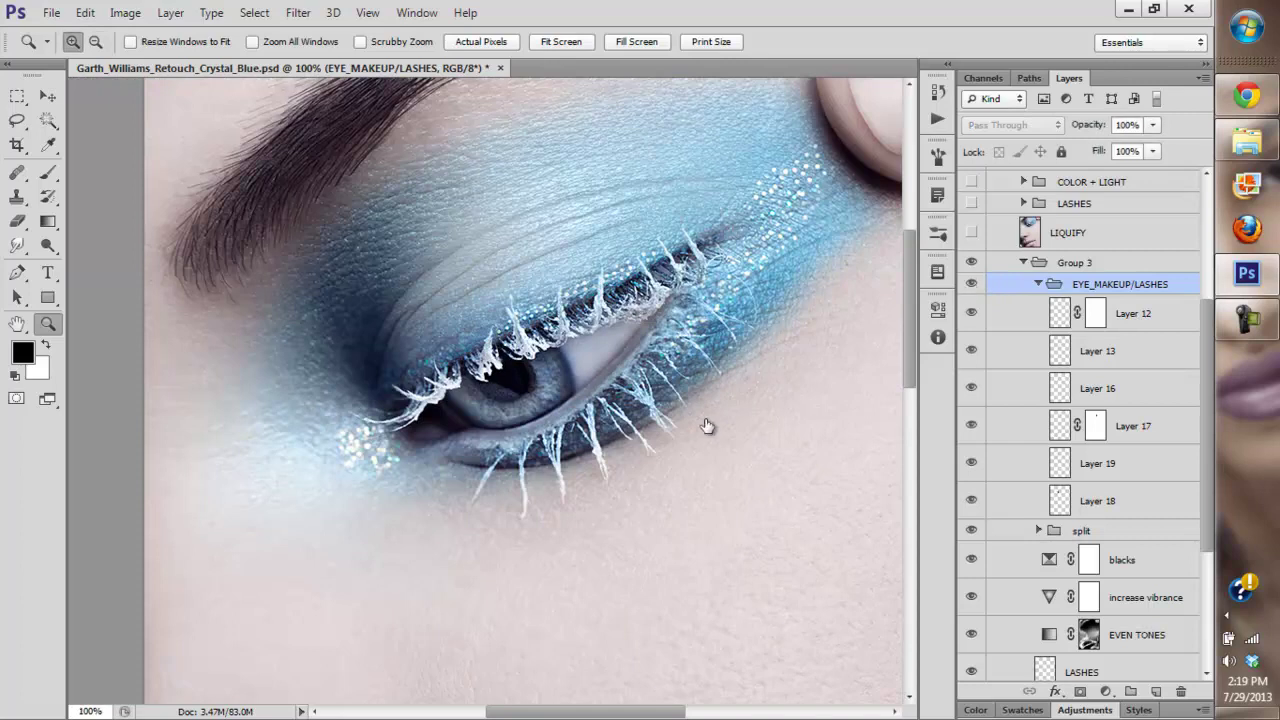
{"action": "left_click", "coordinate": [962, 286]}
{"action": "left_click", "coordinate": [964, 285]}
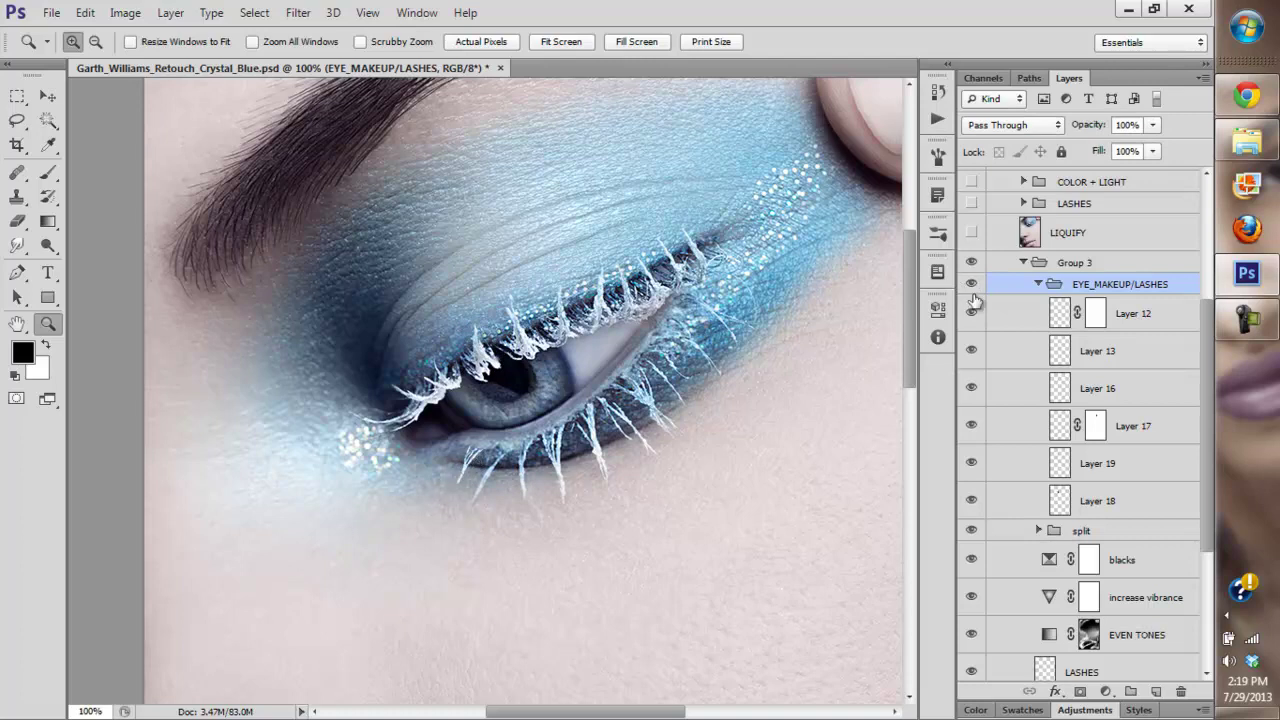
- Compare the lower lashes near the inner eye corner at 300% zoom with and without Layer 12
{"action": "left_click", "coordinate": [466, 468]}
{"action": "left_click", "coordinate": [466, 468]}
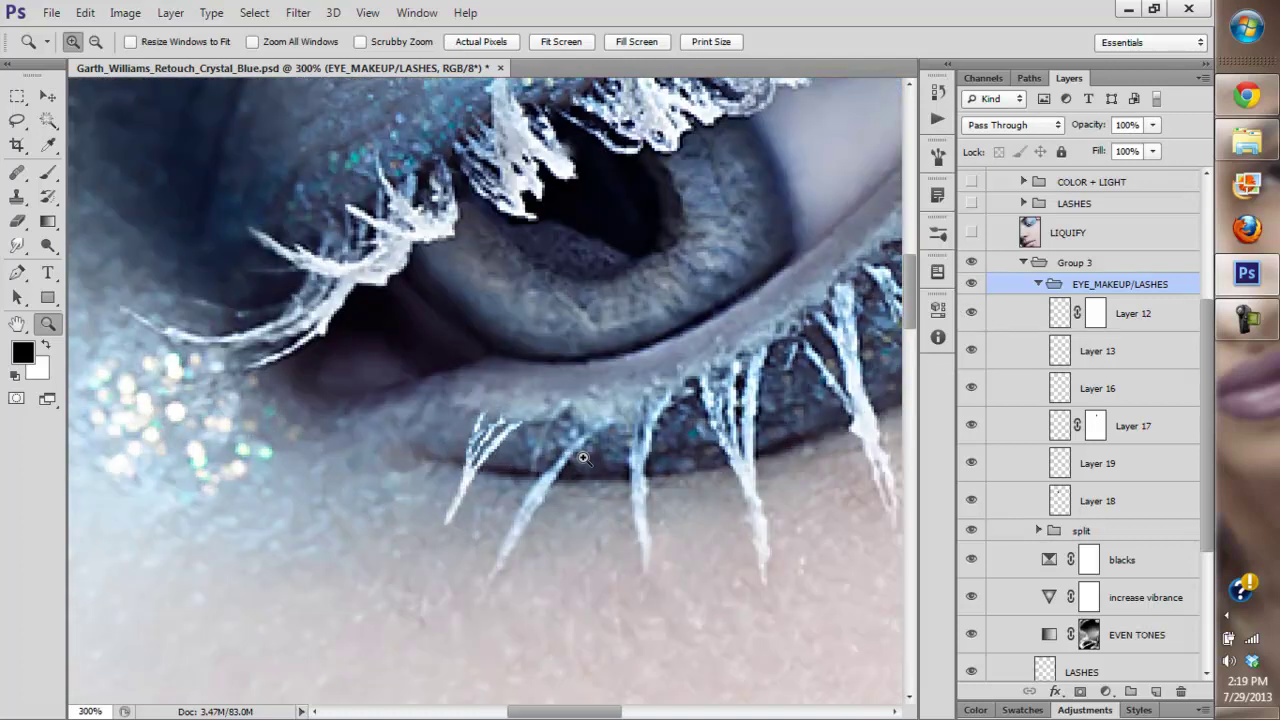
{"action": "left_click", "coordinate": [971, 312]}
{"action": "left_click", "coordinate": [971, 312]}
- Apply the Blur filter to Layer 12 in the EYE_MAKEUP/LASHES group and return to the full portrait
{"action": "left_click", "coordinate": [1036, 320]}
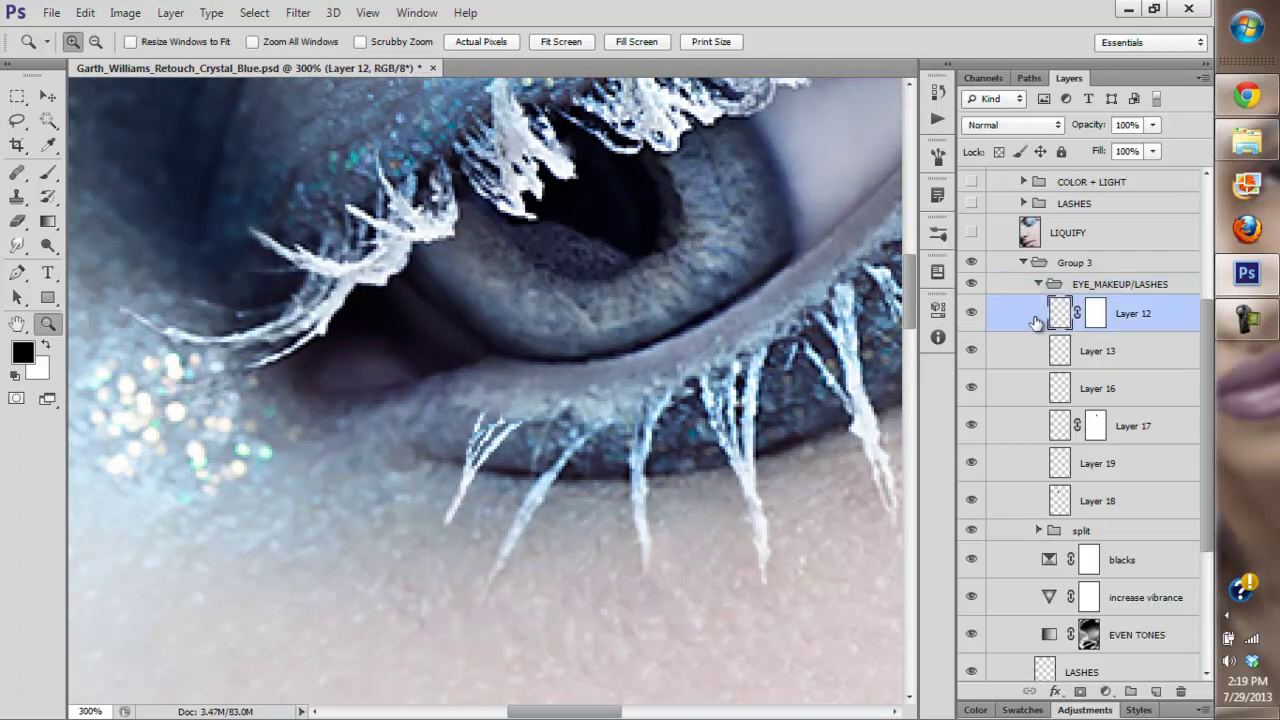
{"action": "left_click", "coordinate": [298, 12]}
{"action": "mouse_move", "coordinate": [489, 201]}
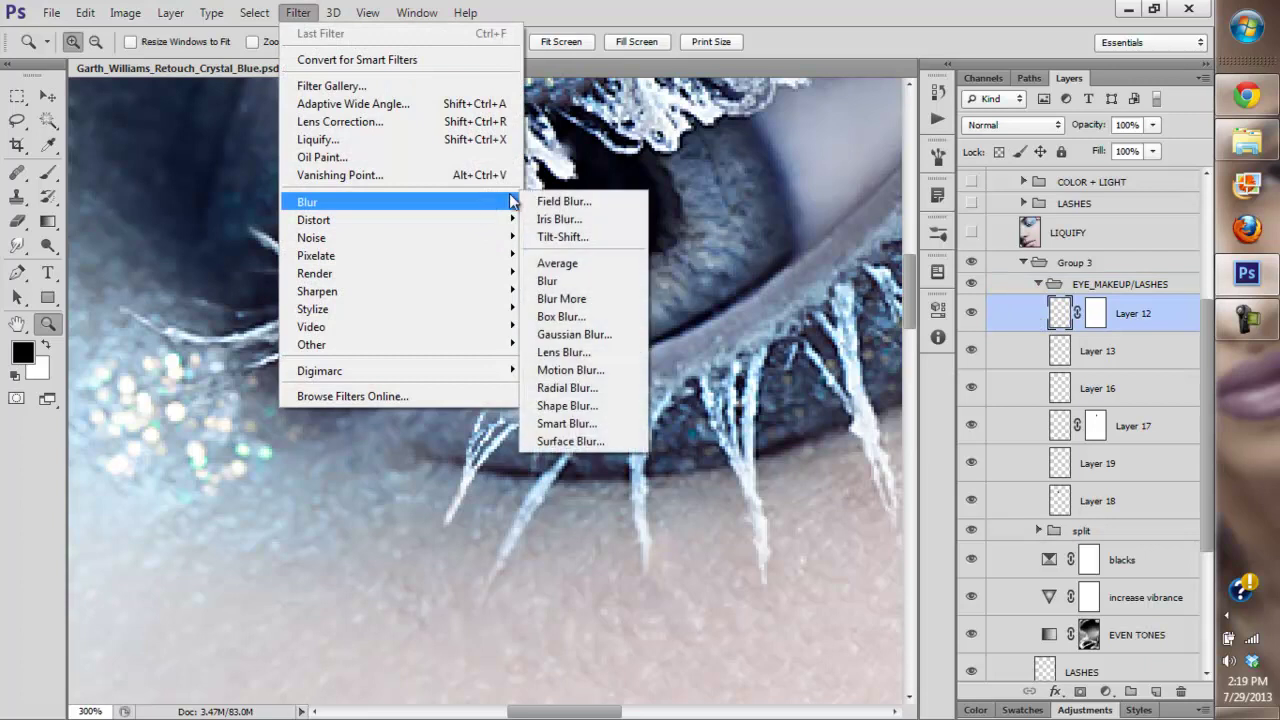
{"action": "left_click", "coordinate": [567, 283]}
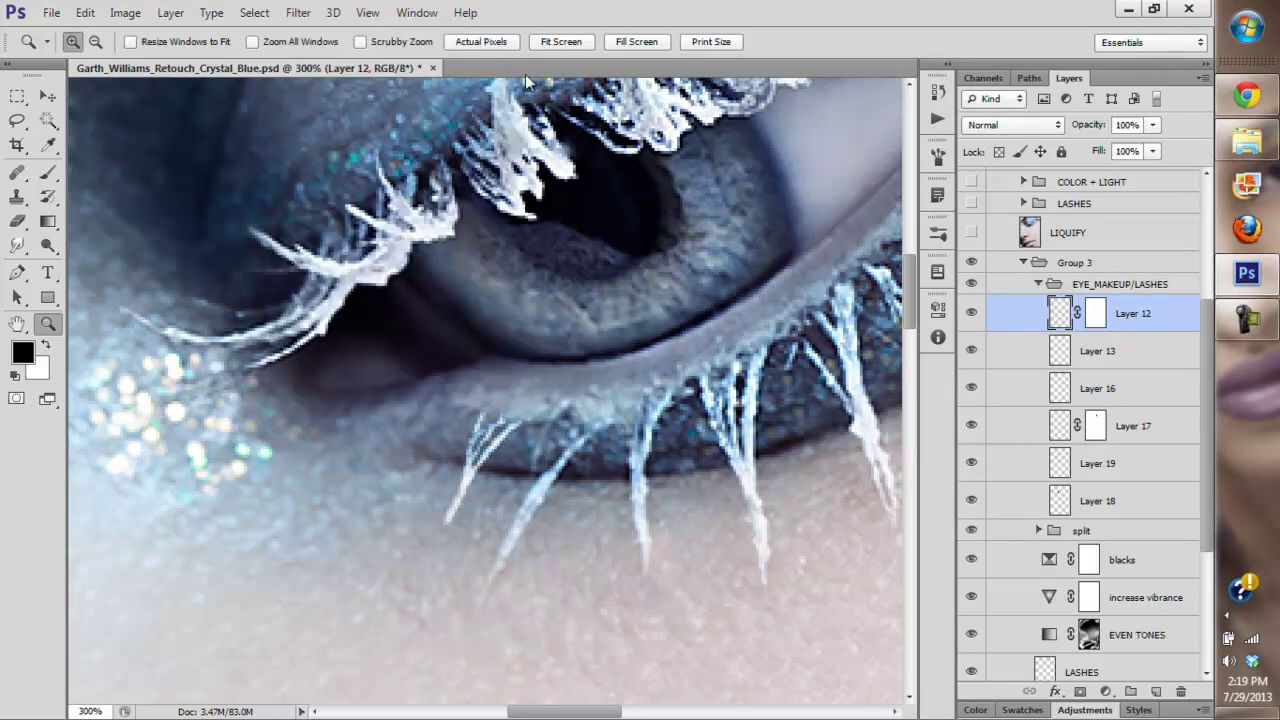
{"action": "left_click", "coordinate": [550, 45]}
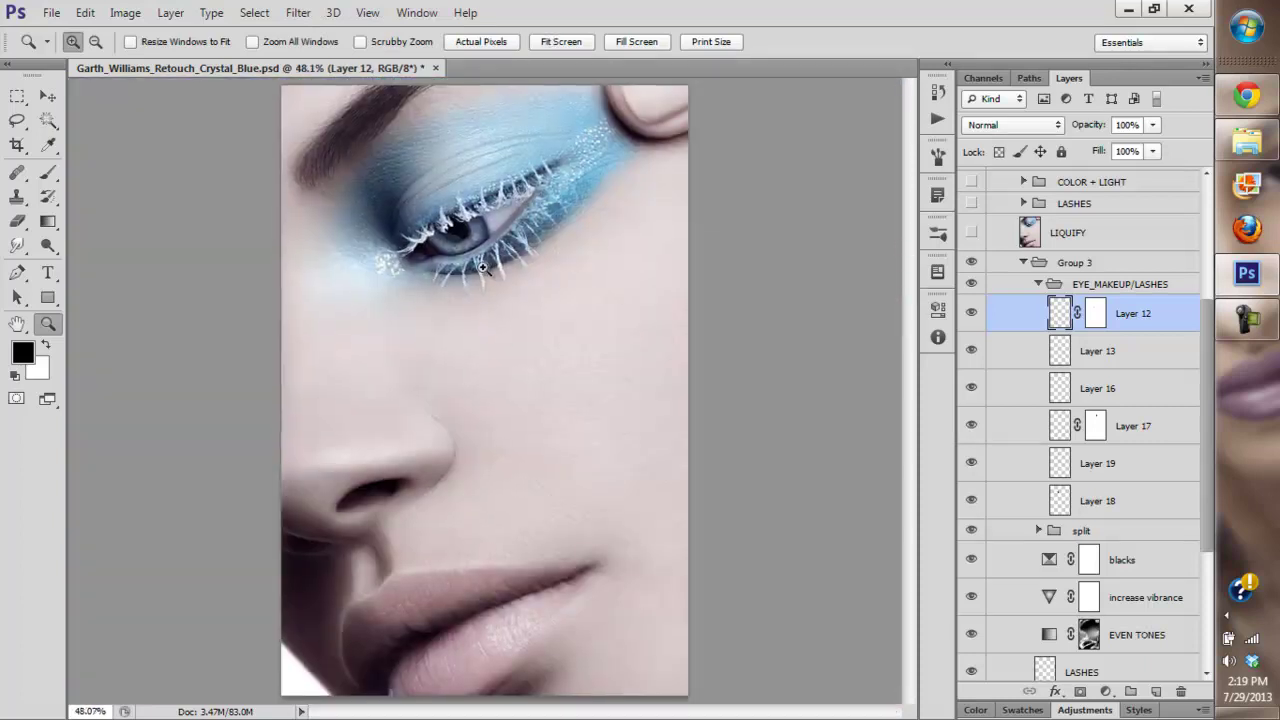
- Compare the lower lashes at 200% zoom with and without the EYE_MAKEUP/LASHES group
{"action": "left_click", "coordinate": [512, 288]}
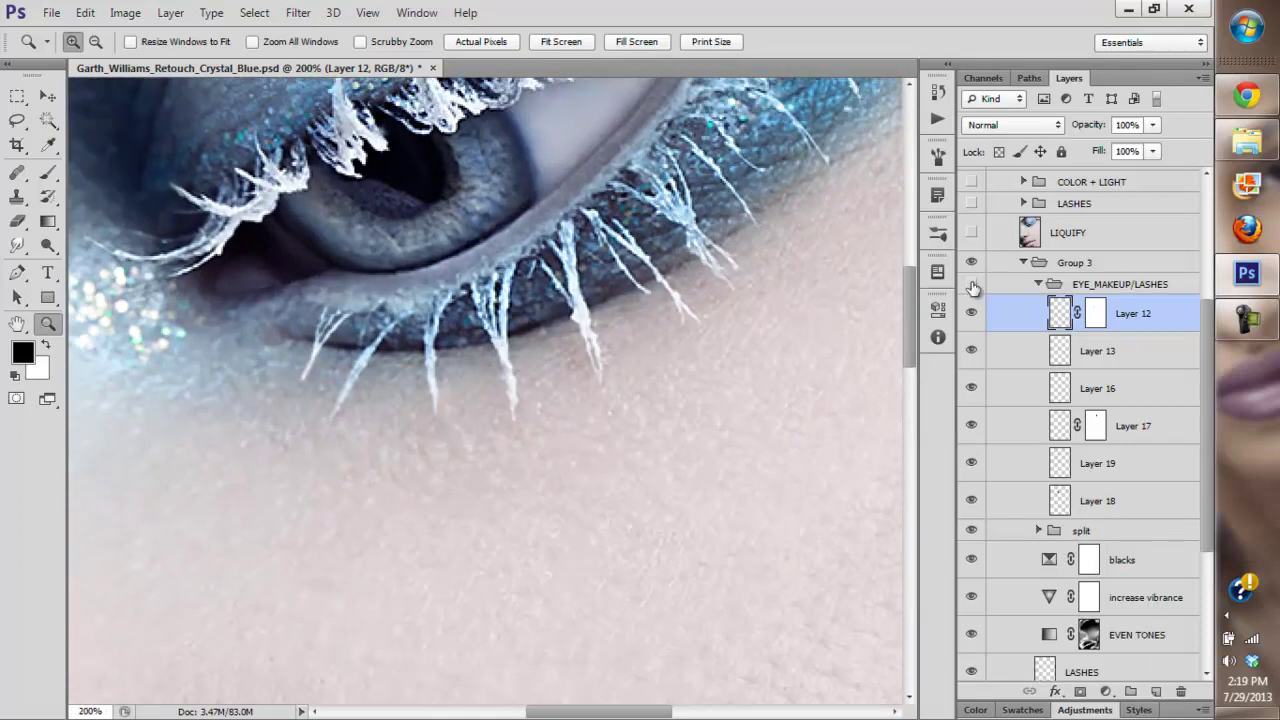
{"action": "left_click", "coordinate": [971, 284]}
{"action": "left_click", "coordinate": [969, 283]}
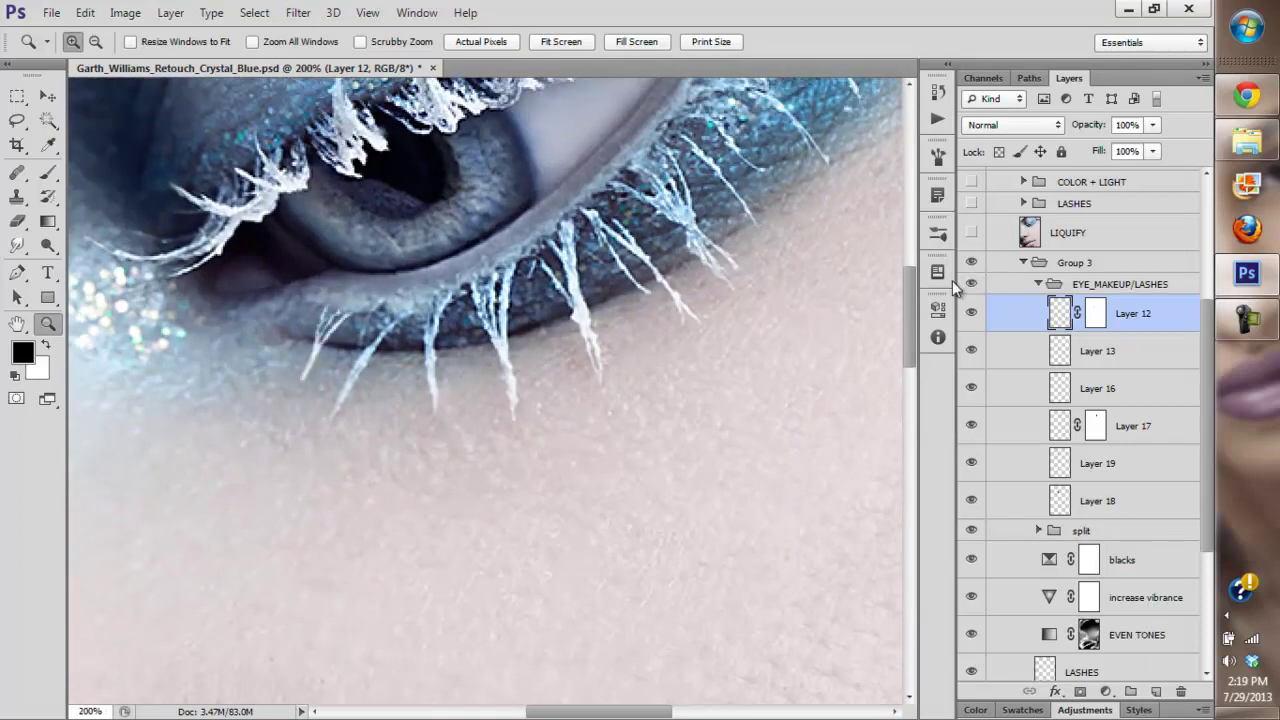
- Apply the Blur More filter to Layer 12 and fit the whole portrait in view
{"action": "left_click", "coordinate": [298, 12]}
{"action": "mouse_move", "coordinate": [423, 200]}
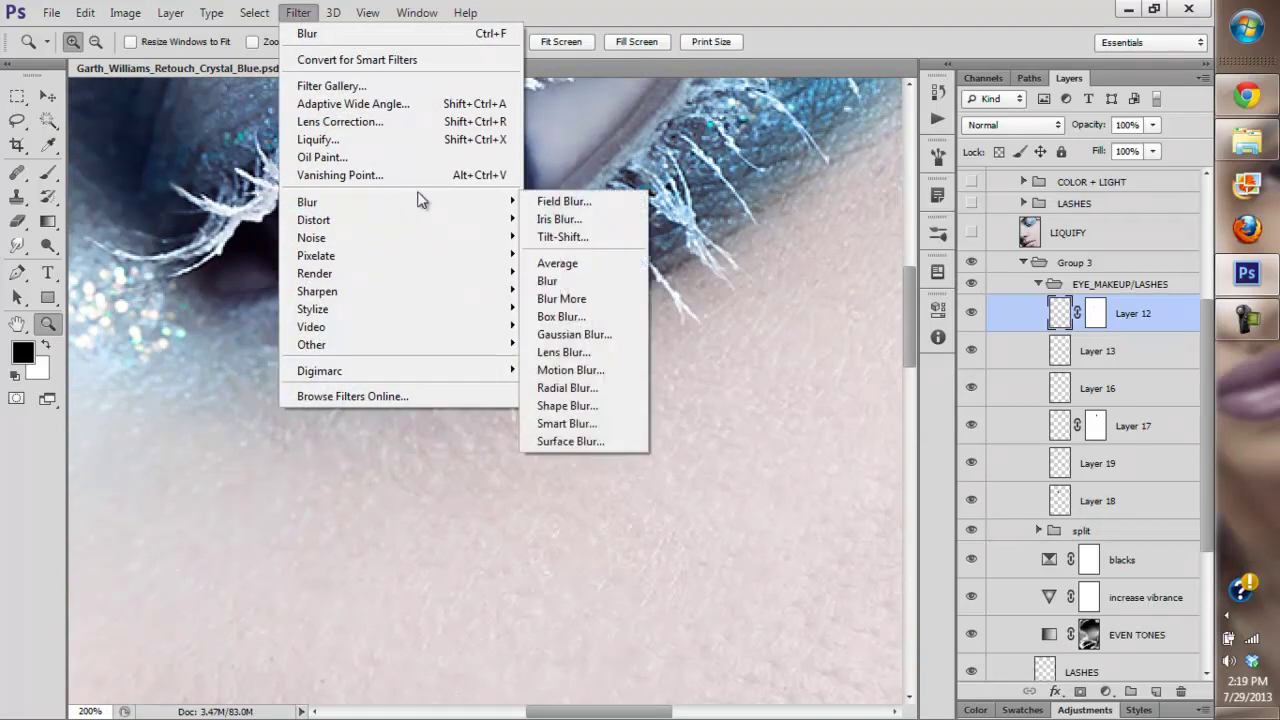
{"action": "left_click", "coordinate": [563, 300]}
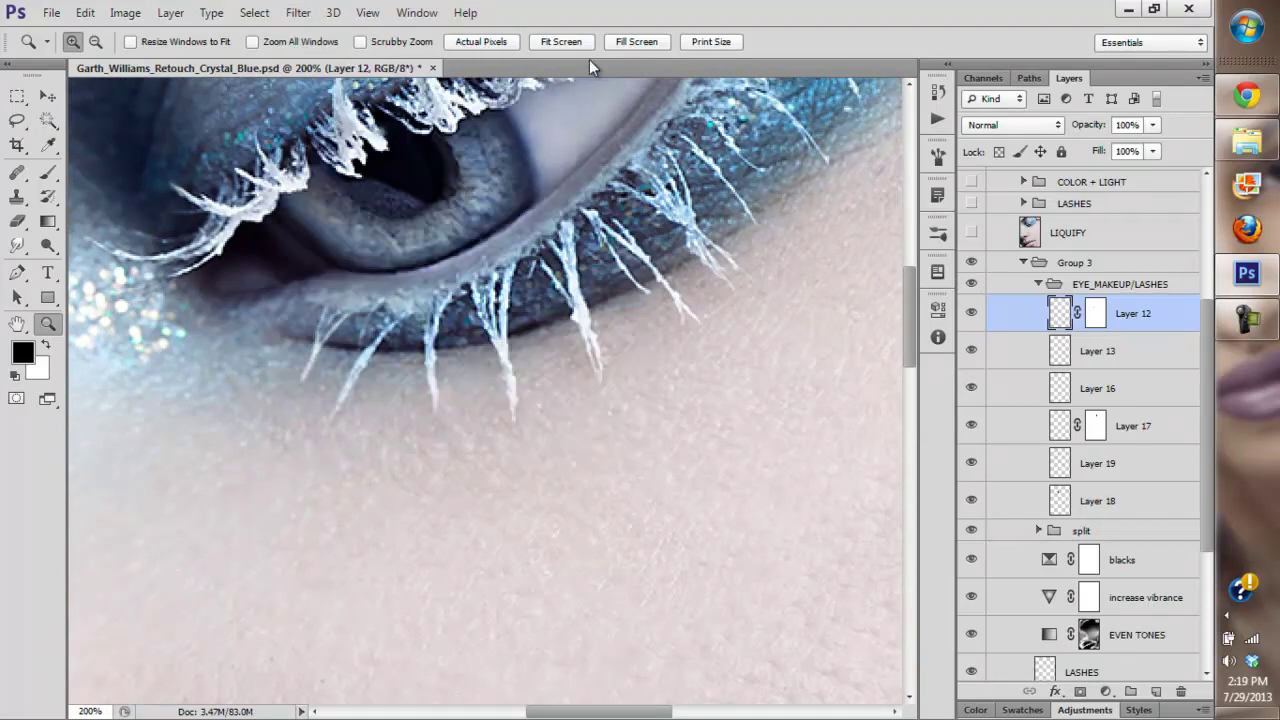
{"action": "left_click", "coordinate": [561, 42]}
- Inspect the lower lashes at 300% zoom and apply the Blur filter to Layer 12 once more
{"action": "left_click", "coordinate": [493, 197]}
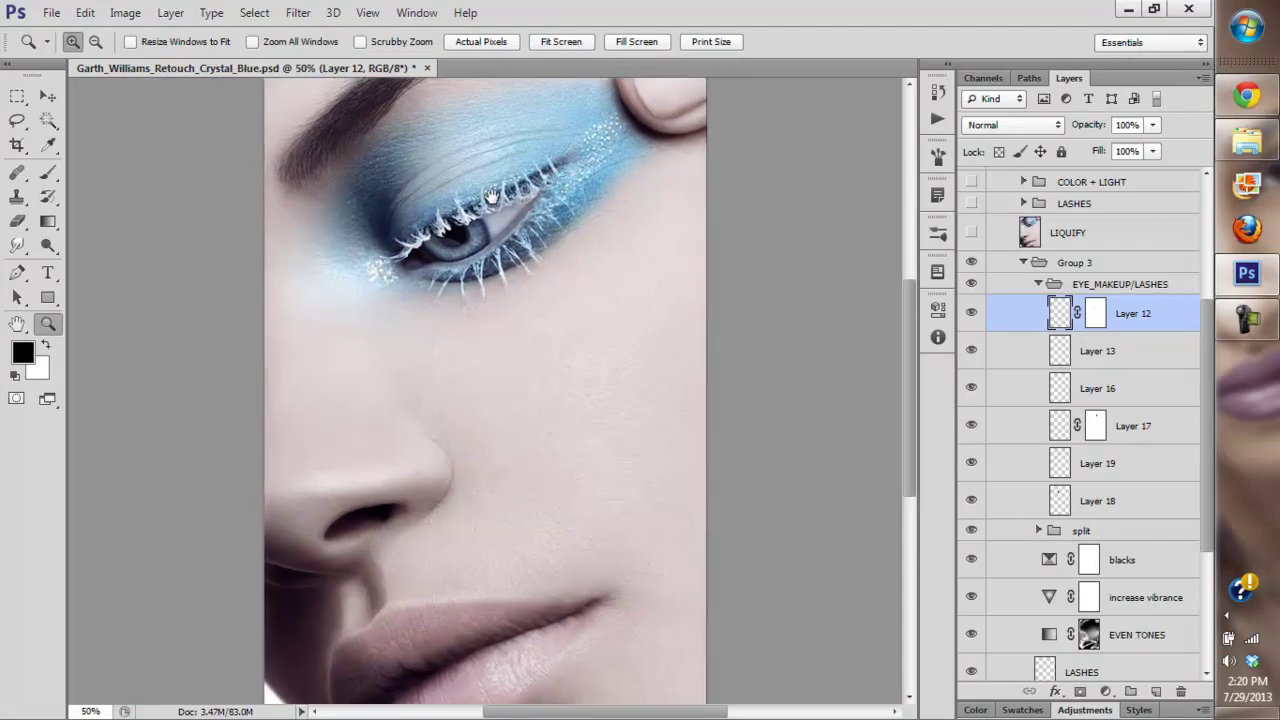
{"action": "left_click", "coordinate": [492, 197]}
{"action": "left_click", "coordinate": [505, 200]}
{"action": "left_click", "coordinate": [440, 335]}
{"action": "left_click", "coordinate": [470, 335]}
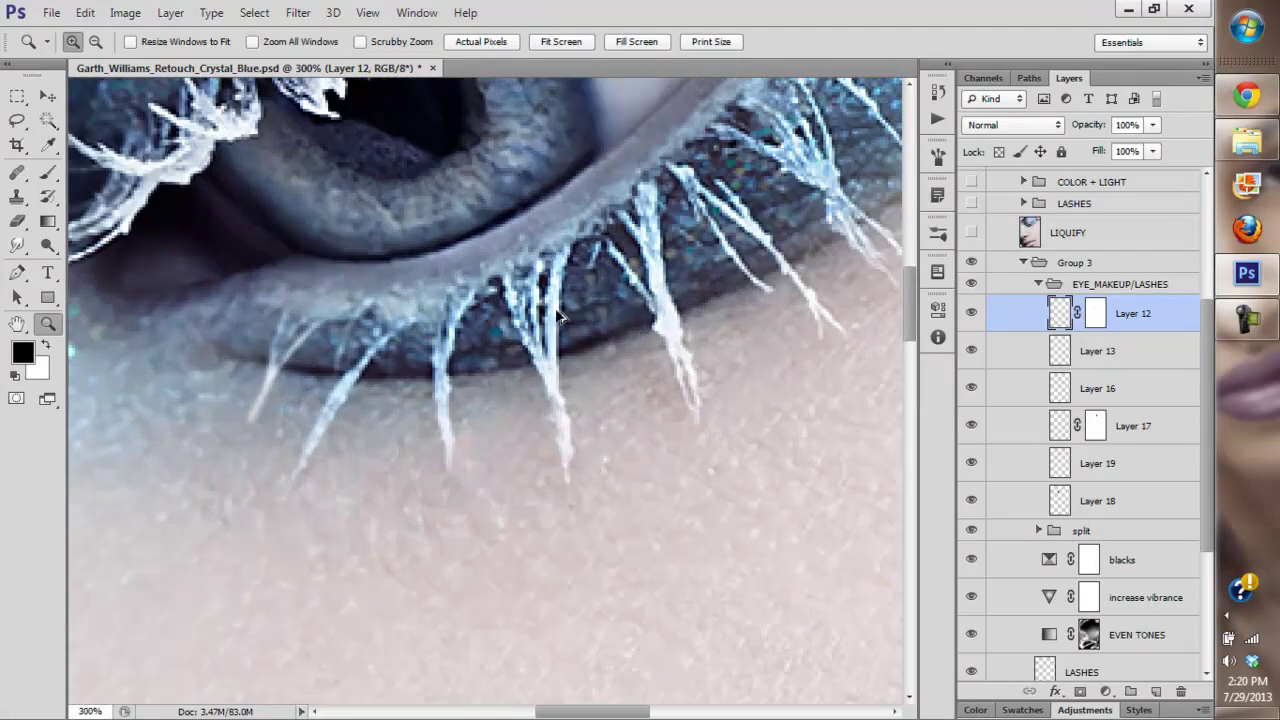
{"action": "left_click", "coordinate": [298, 12]}
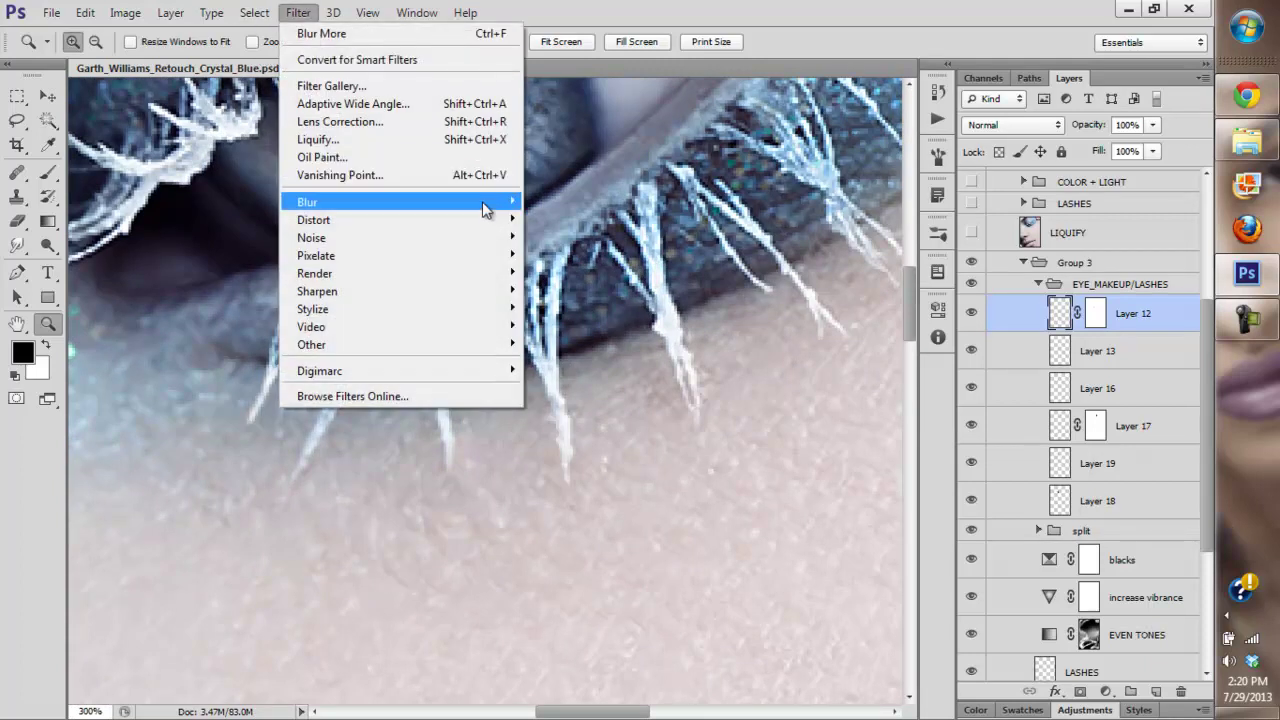
{"action": "mouse_move", "coordinate": [487, 208]}
{"action": "left_click", "coordinate": [562, 281]}
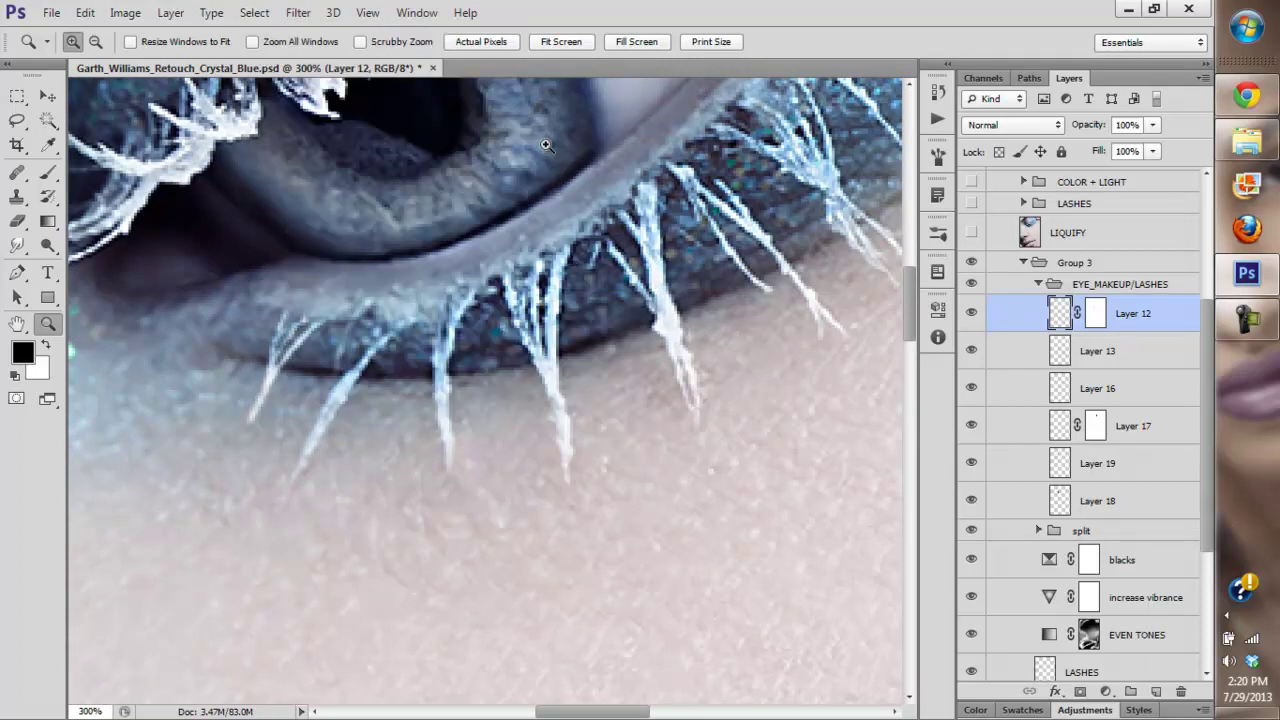
{"action": "left_click", "coordinate": [561, 42]}
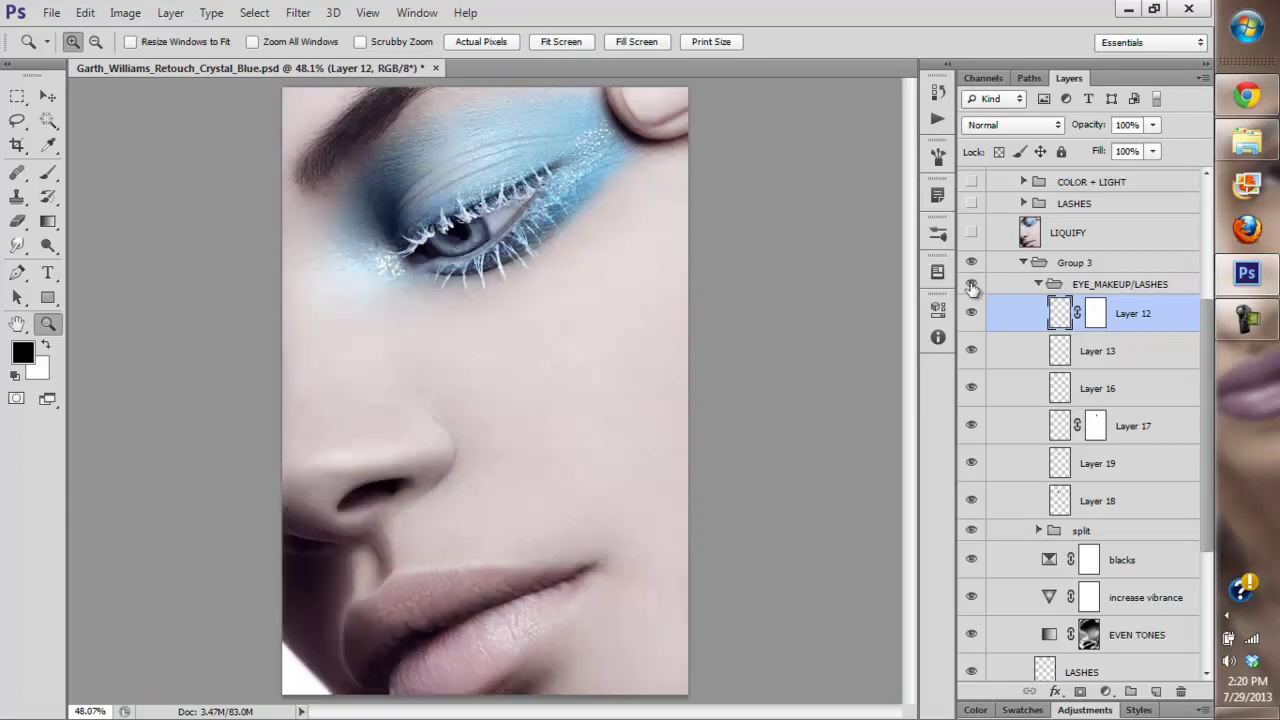
- Compare the full portrait with and without the EYE_MAKEUP/LASHES group and collapse that group
{"action": "left_click", "coordinate": [971, 285]}
{"action": "left_click", "coordinate": [971, 285]}
{"action": "left_click", "coordinate": [1038, 284]}
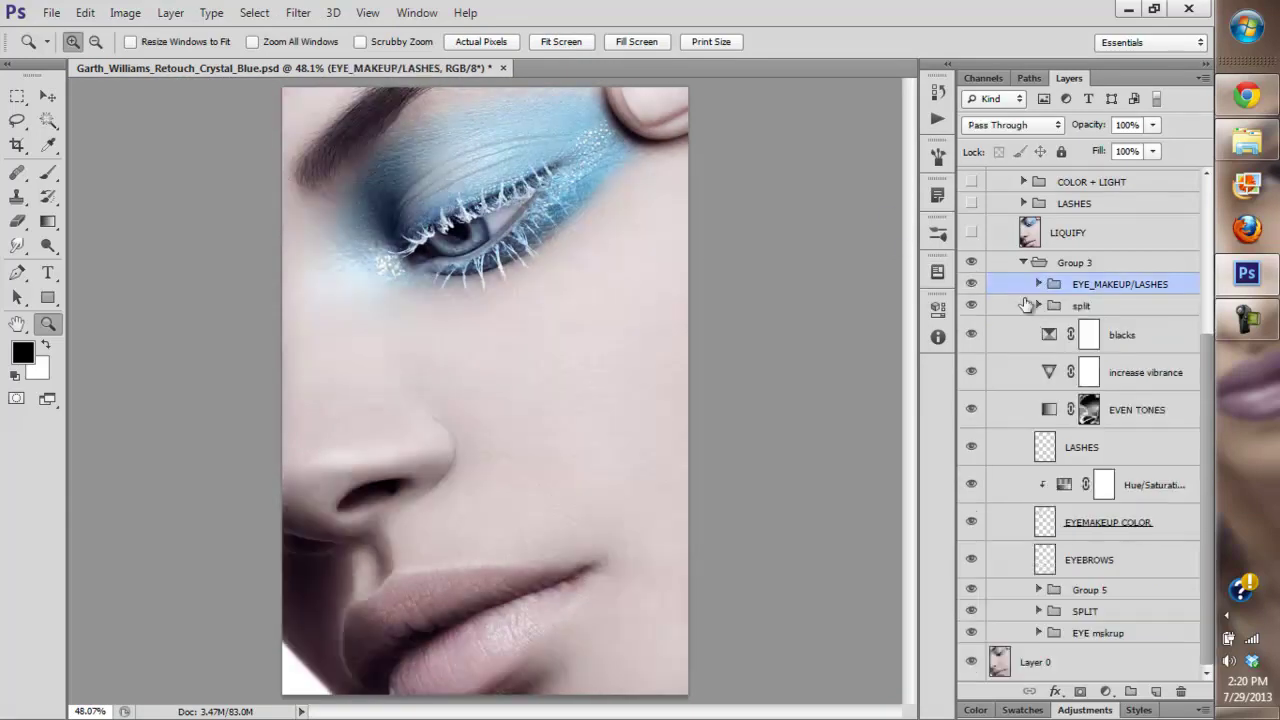
{"action": "left_click", "coordinate": [970, 283]}
{"action": "left_click", "coordinate": [970, 283]}
{"action": "left_click", "coordinate": [970, 283]}
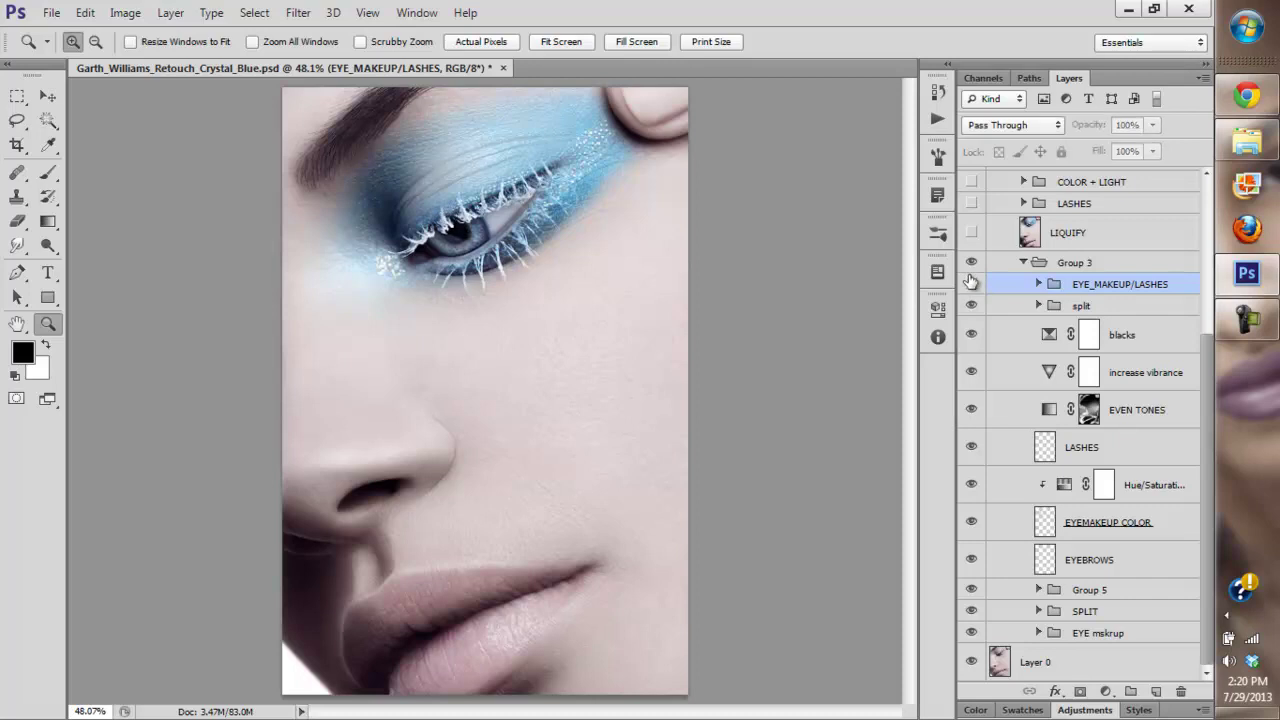
{"action": "left_click", "coordinate": [970, 283]}
{"action": "left_click", "coordinate": [970, 283]}
{"action": "left_click", "coordinate": [970, 283]}
{"action": "left_click", "coordinate": [971, 283]}
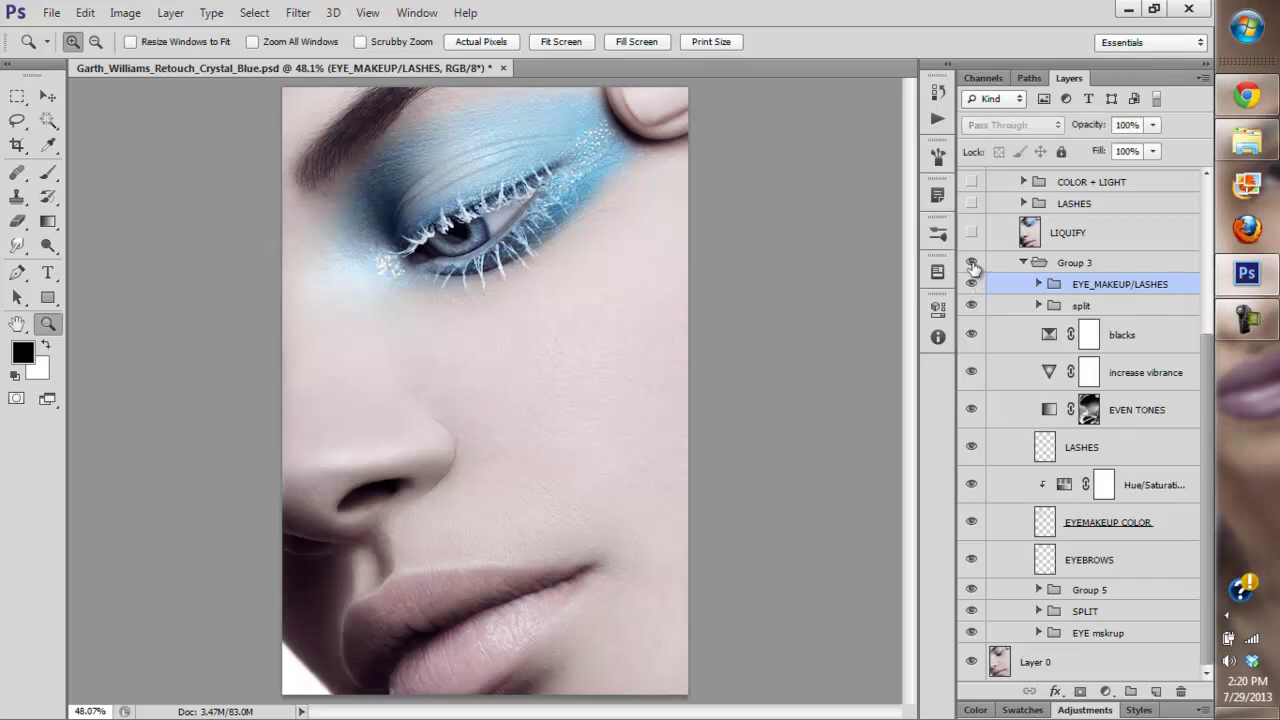
- Compare the portrait with and without all of Group 3 and collapse the group
{"action": "left_click", "coordinate": [971, 263]}
{"action": "left_click", "coordinate": [971, 263]}
{"action": "left_click", "coordinate": [972, 265]}
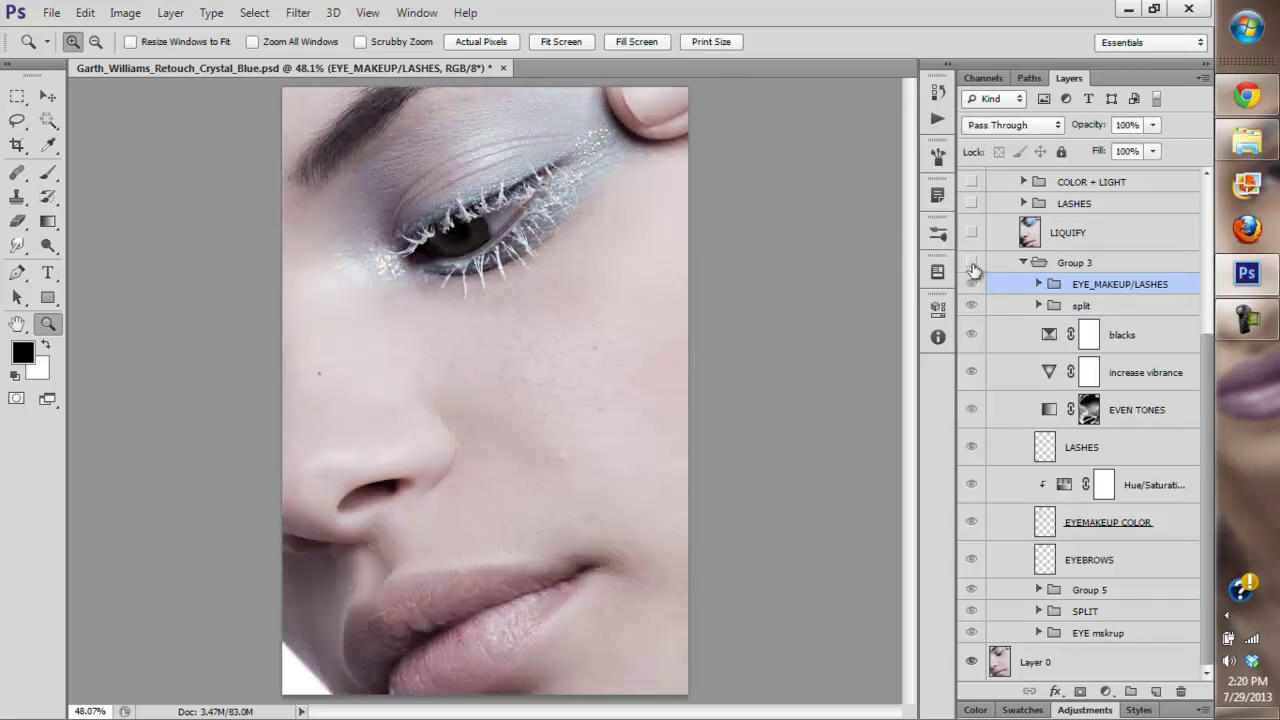
{"action": "left_click", "coordinate": [972, 265]}
{"action": "left_click", "coordinate": [1020, 262]}
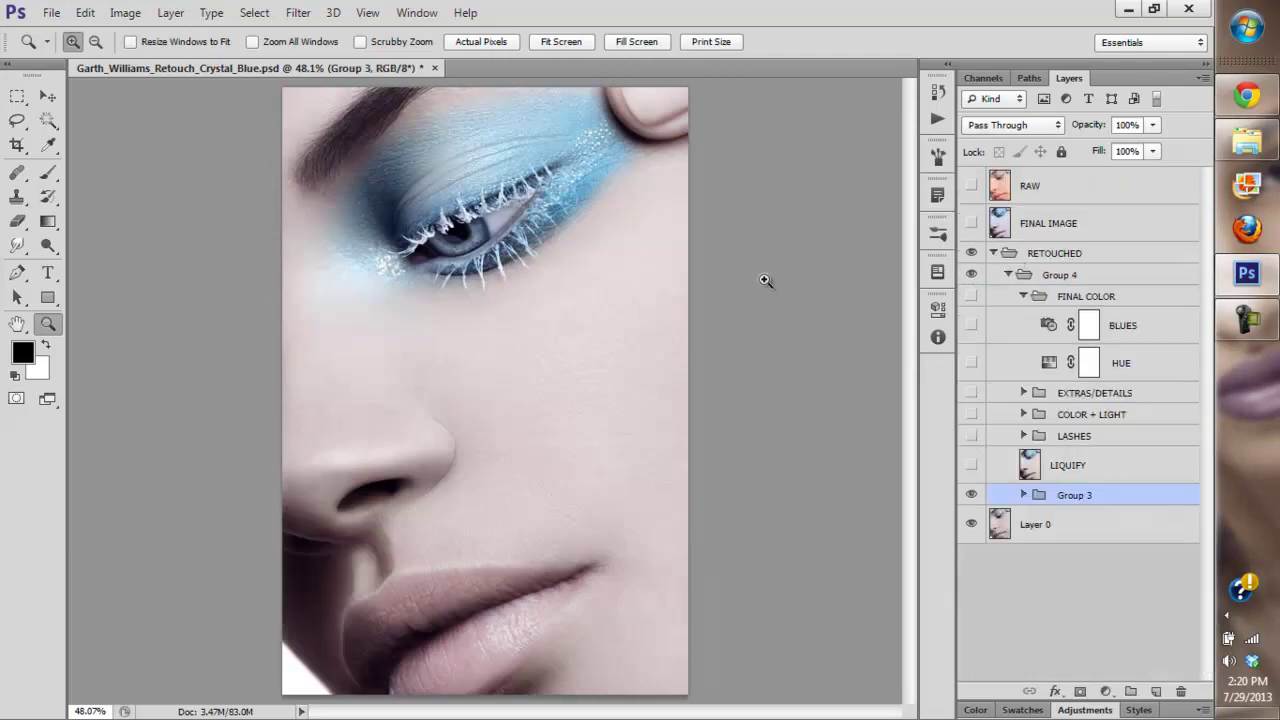
{"action": "left_click", "coordinate": [971, 494]}
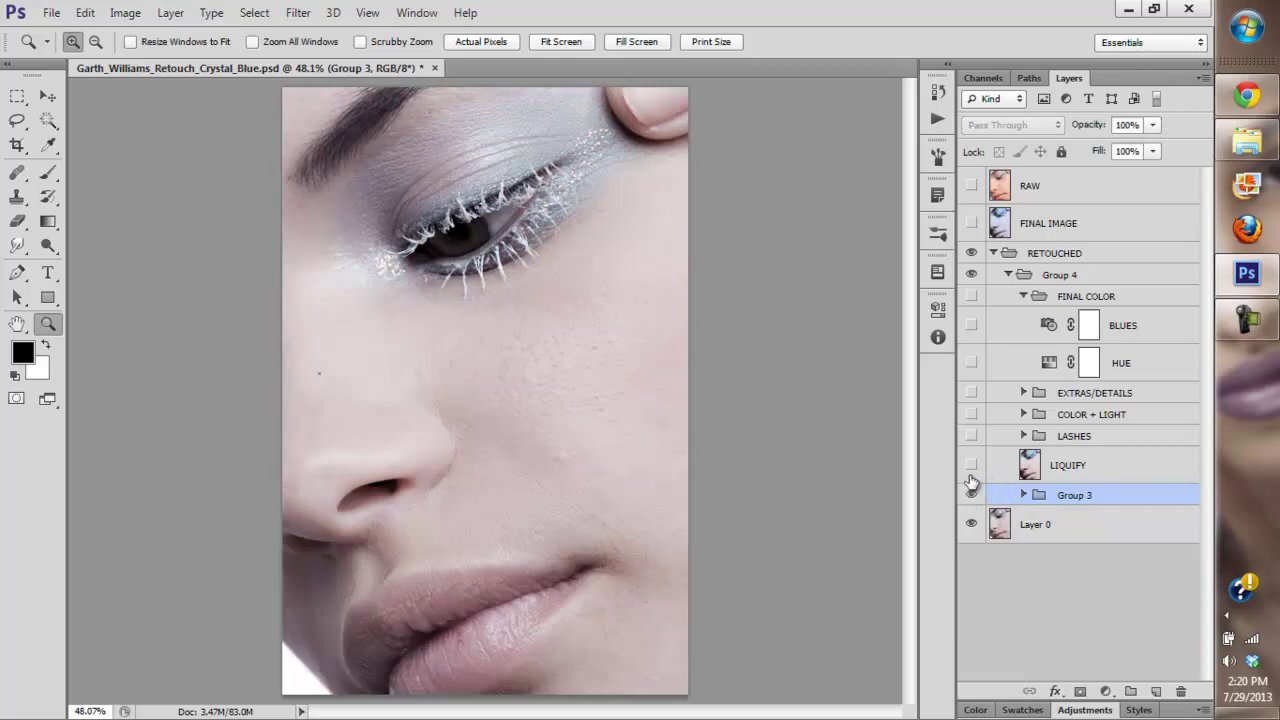
{"action": "left_click", "coordinate": [971, 490]}
- Turn on the LIQUIFY layer and compare the eye area at 100% zoom with and without it
{"action": "left_click", "coordinate": [970, 466]}
{"action": "left_click_drag", "start_coordinate": [553, 185], "coordinate": [530, 186]}
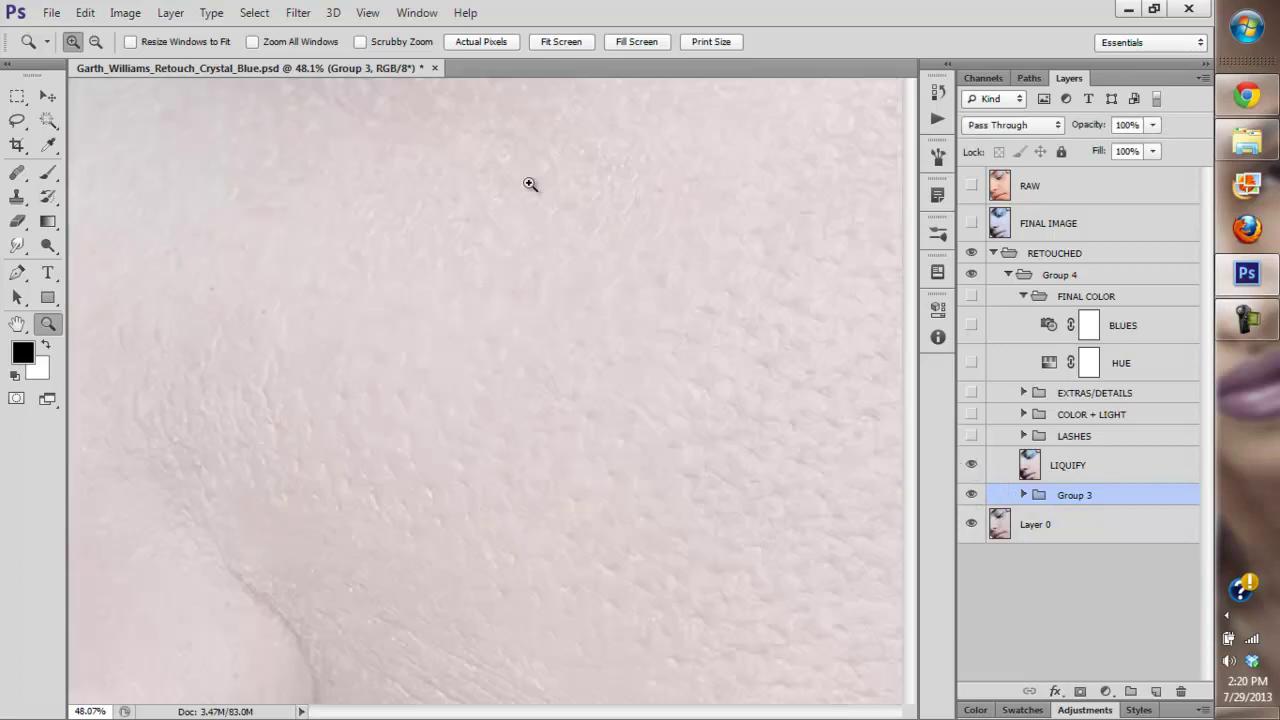
{"action": "left_click", "coordinate": [481, 42]}
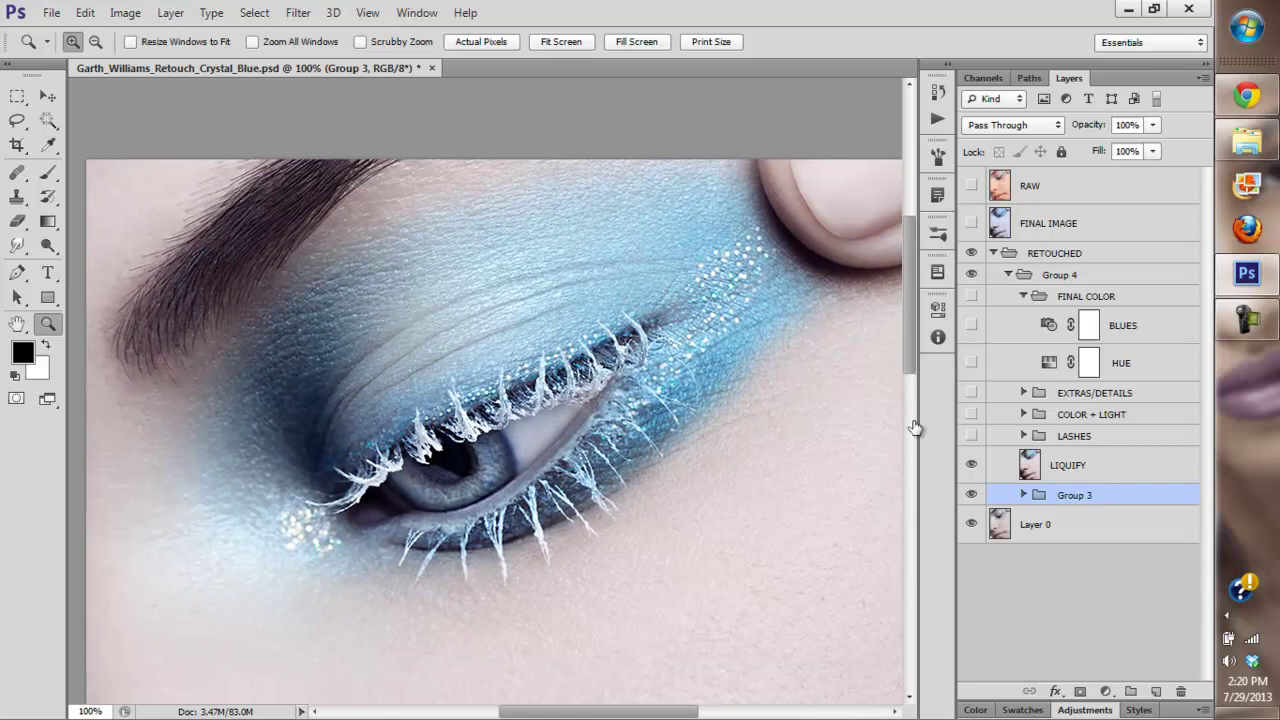
{"action": "left_click", "coordinate": [970, 465]}
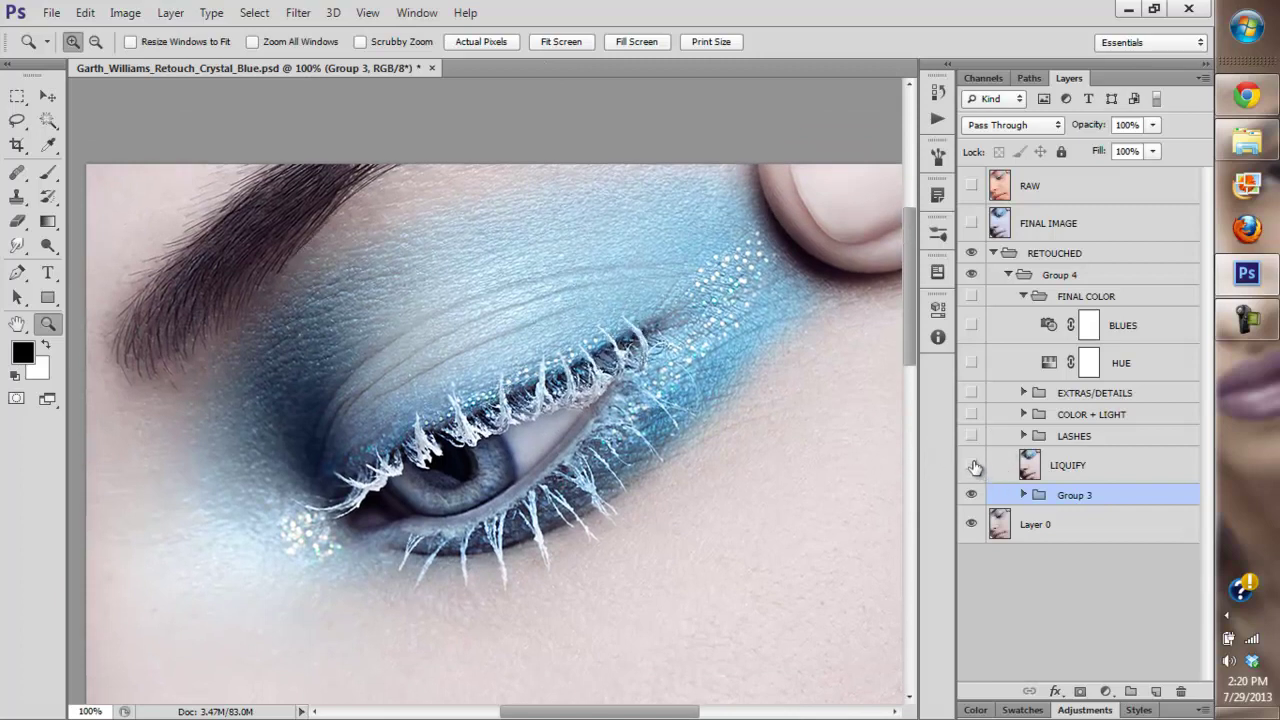
{"action": "left_click", "coordinate": [972, 466]}
{"action": "left_click", "coordinate": [975, 466]}
{"action": "left_click", "coordinate": [971, 466]}
- Compare the nose and lip areas at 100% zoom with and without the LIQUIFY layer
{"action": "left_click_drag", "start_coordinate": [716, 554], "coordinate": [732, 528]}
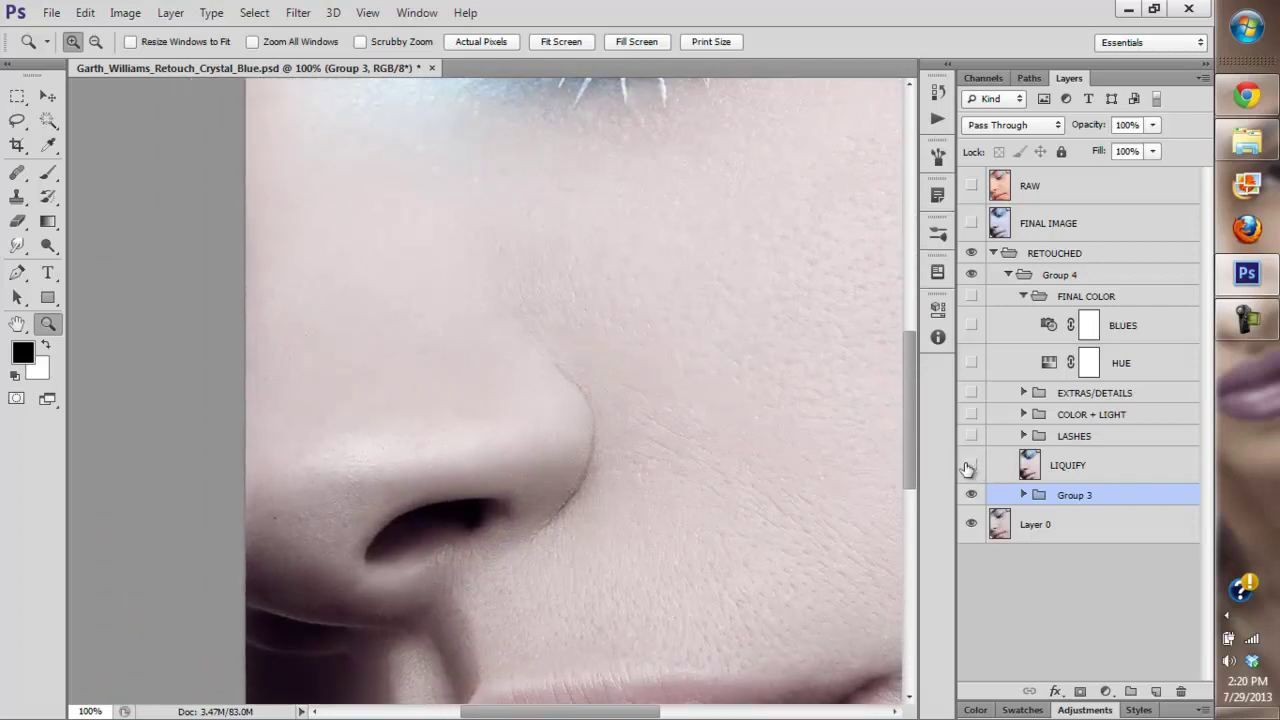
{"action": "left_click", "coordinate": [968, 465]}
{"action": "left_click_drag", "start_coordinate": [774, 469], "coordinate": [767, 263]}
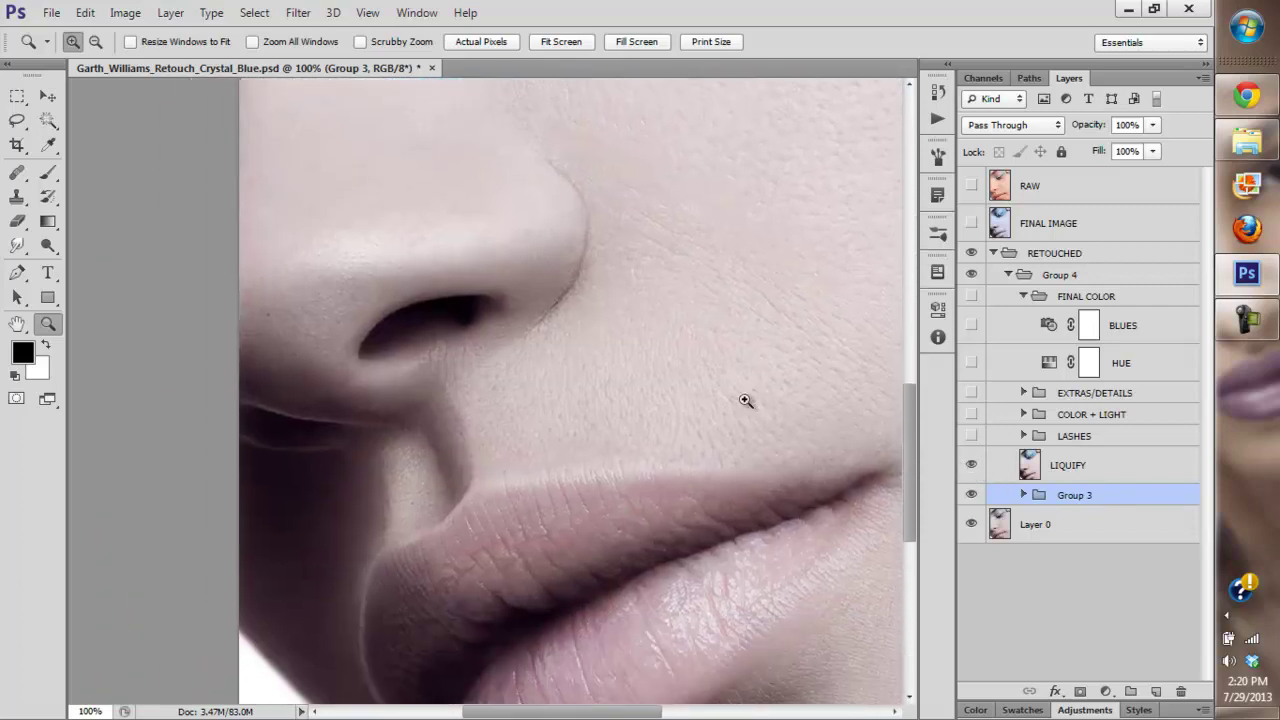
{"action": "left_click", "coordinate": [968, 466]}
{"action": "left_click_drag", "start_coordinate": [818, 349], "coordinate": [797, 554]}
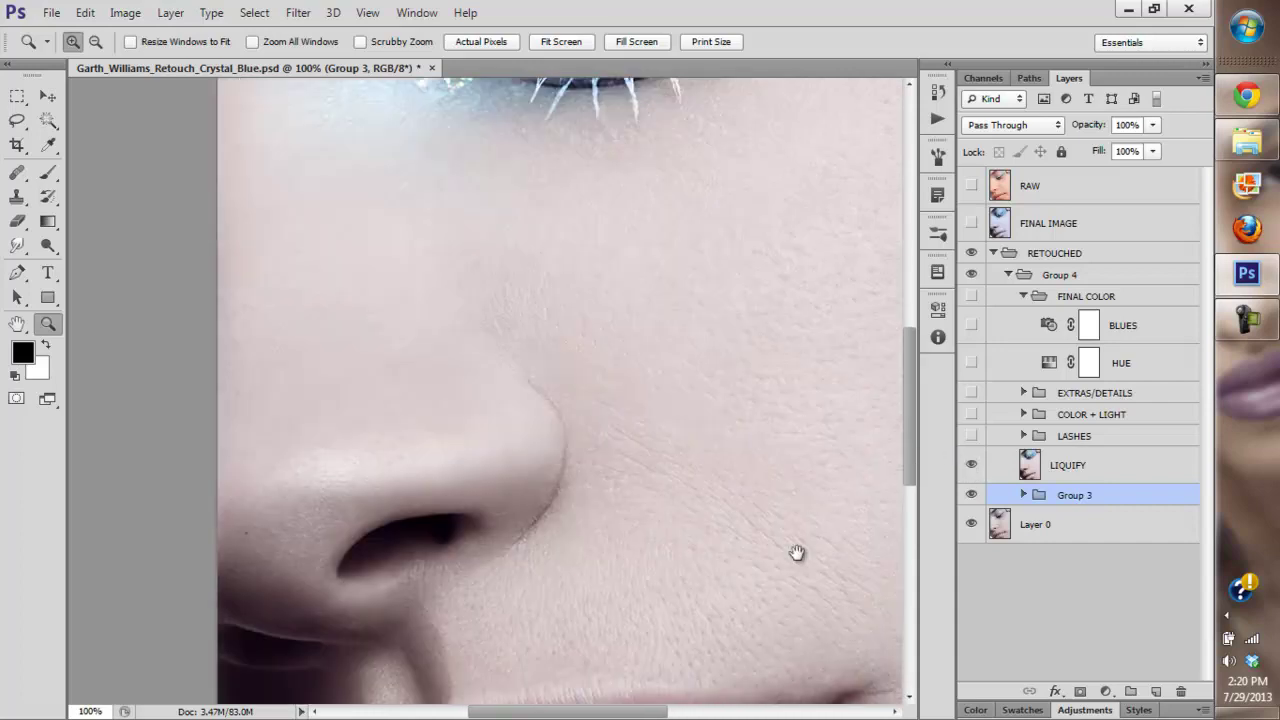
{"action": "left_click_drag", "start_coordinate": [741, 311], "coordinate": [728, 263]}
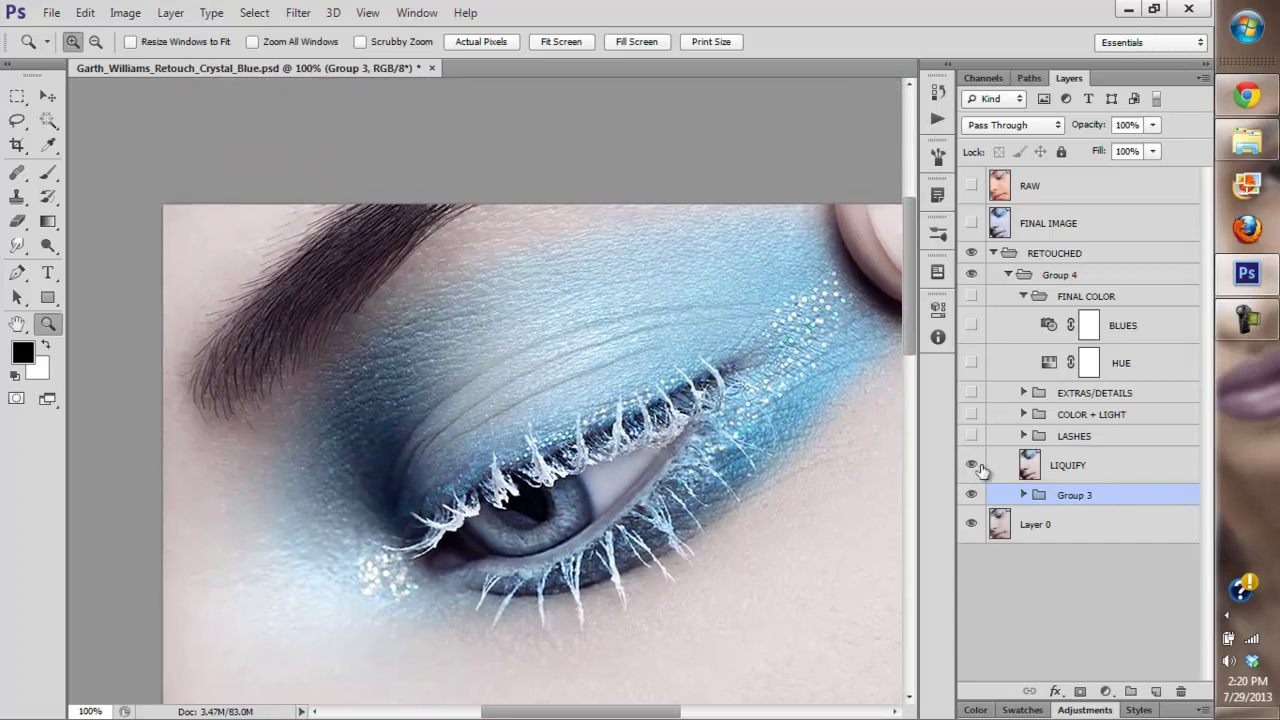
- Compare the eye shape with and without the LIQUIFY layer again and fit the whole portrait in view
{"action": "left_click", "coordinate": [971, 469]}
{"action": "left_click", "coordinate": [975, 469]}
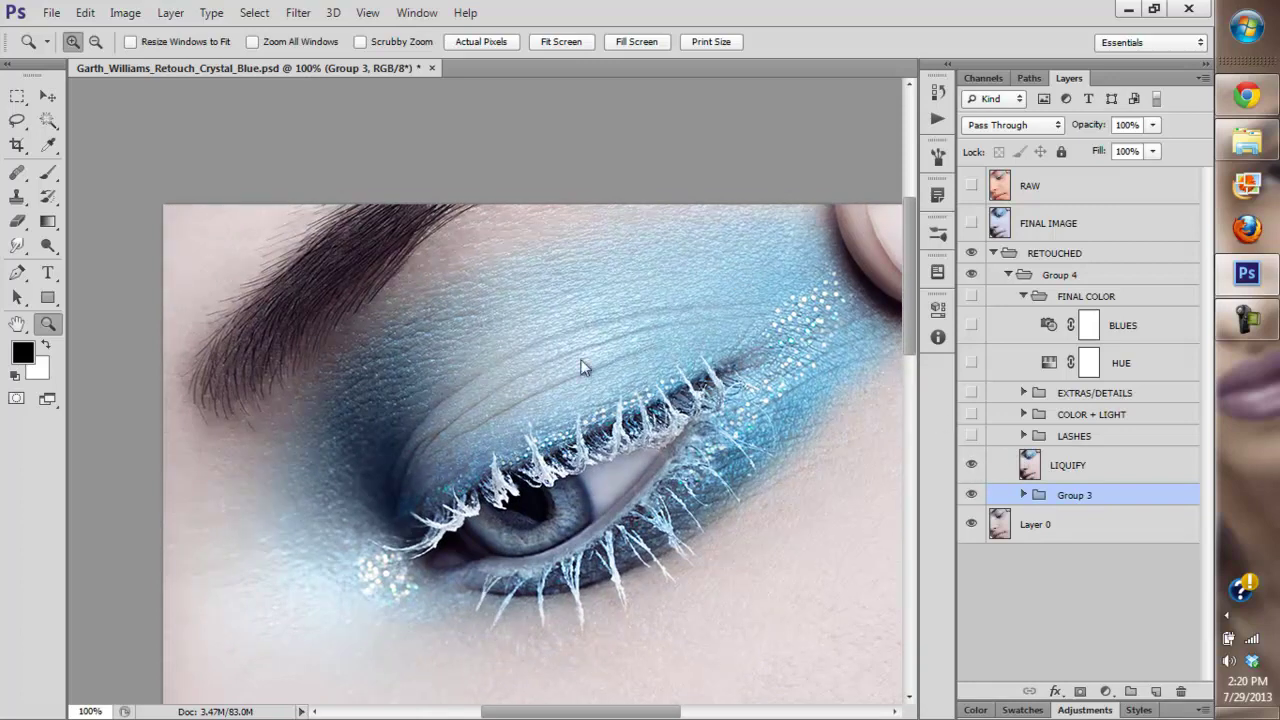
{"action": "left_click", "coordinate": [972, 462]}
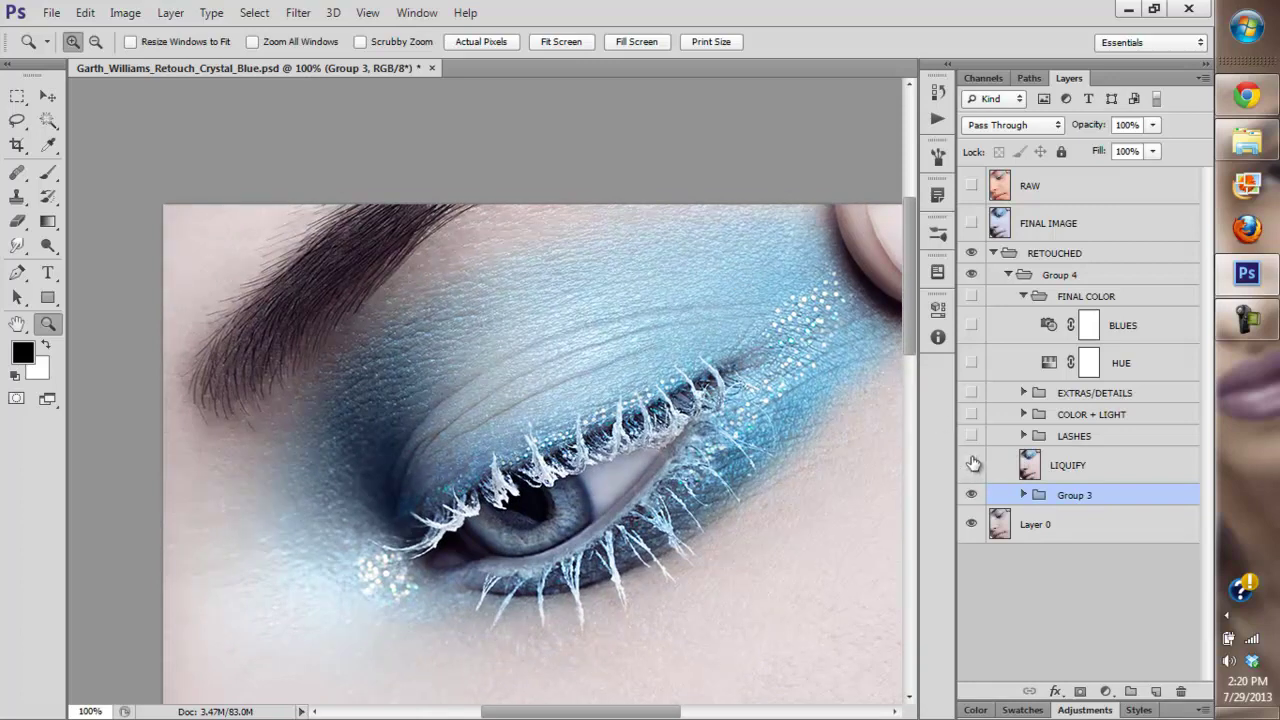
{"action": "left_click", "coordinate": [972, 464]}
{"action": "left_click", "coordinate": [558, 44]}
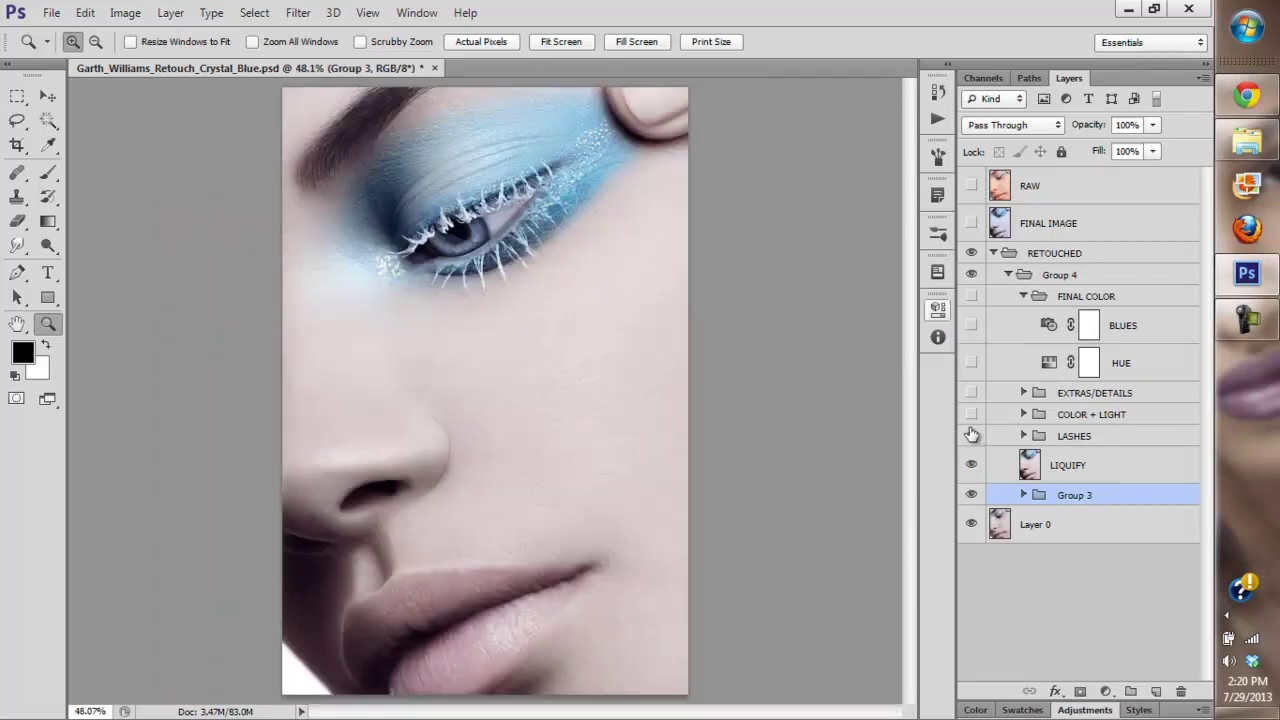
- Expand the LASHES group, show Layer 22 and Layer 21, and inspect the lashes at 200% and 100% zoom
{"action": "left_click", "coordinate": [1023, 436]}
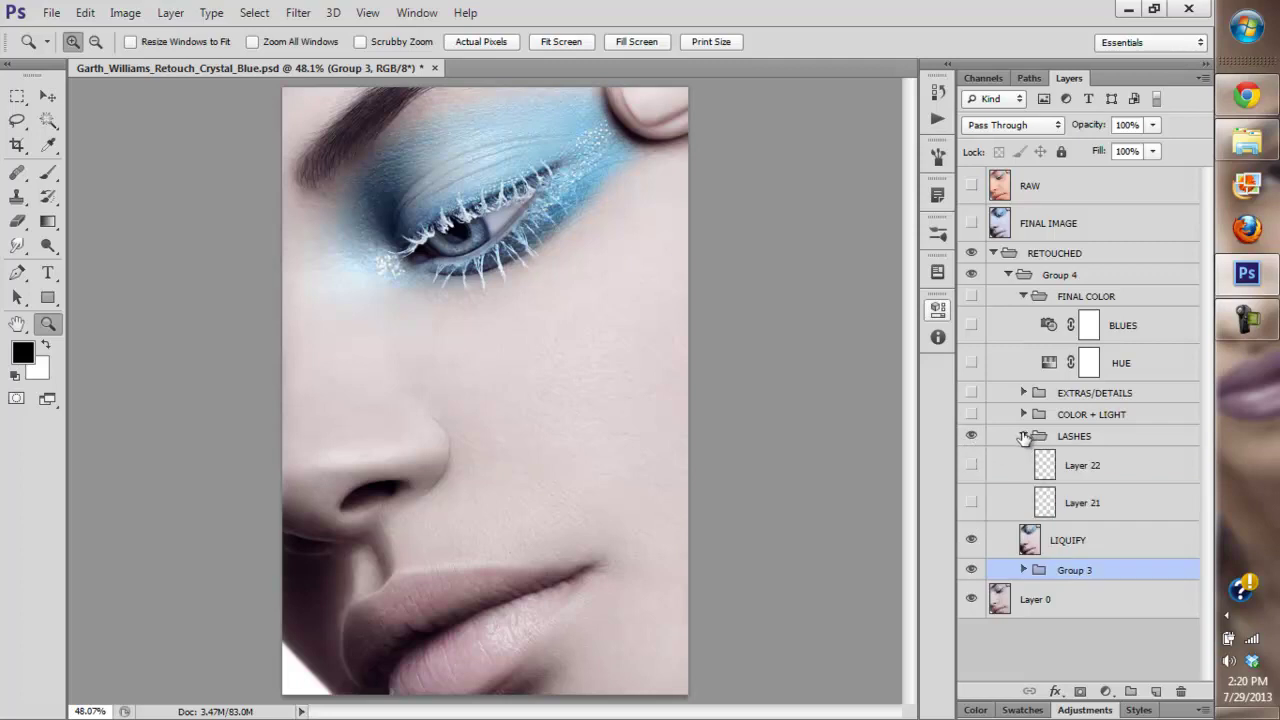
{"action": "left_click", "coordinate": [971, 465]}
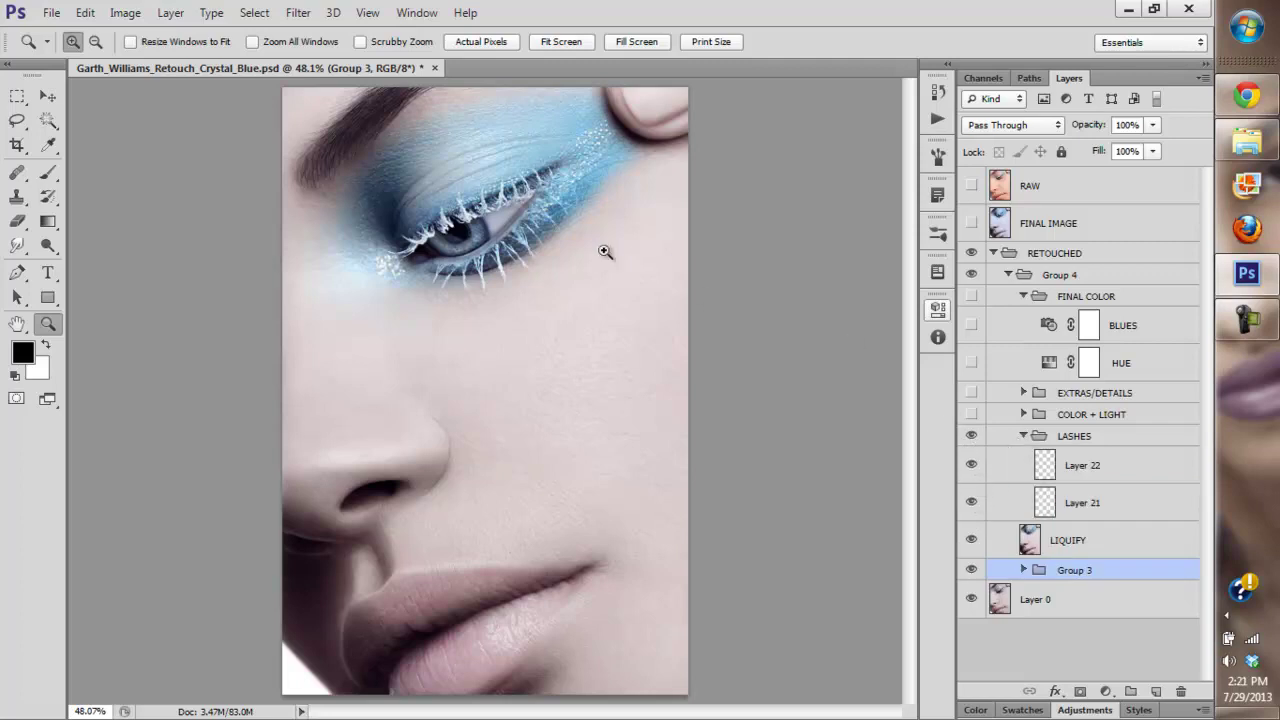
{"action": "left_click", "coordinate": [493, 208]}
{"action": "left_click", "coordinate": [500, 210]}
{"action": "left_click", "coordinate": [500, 220]}
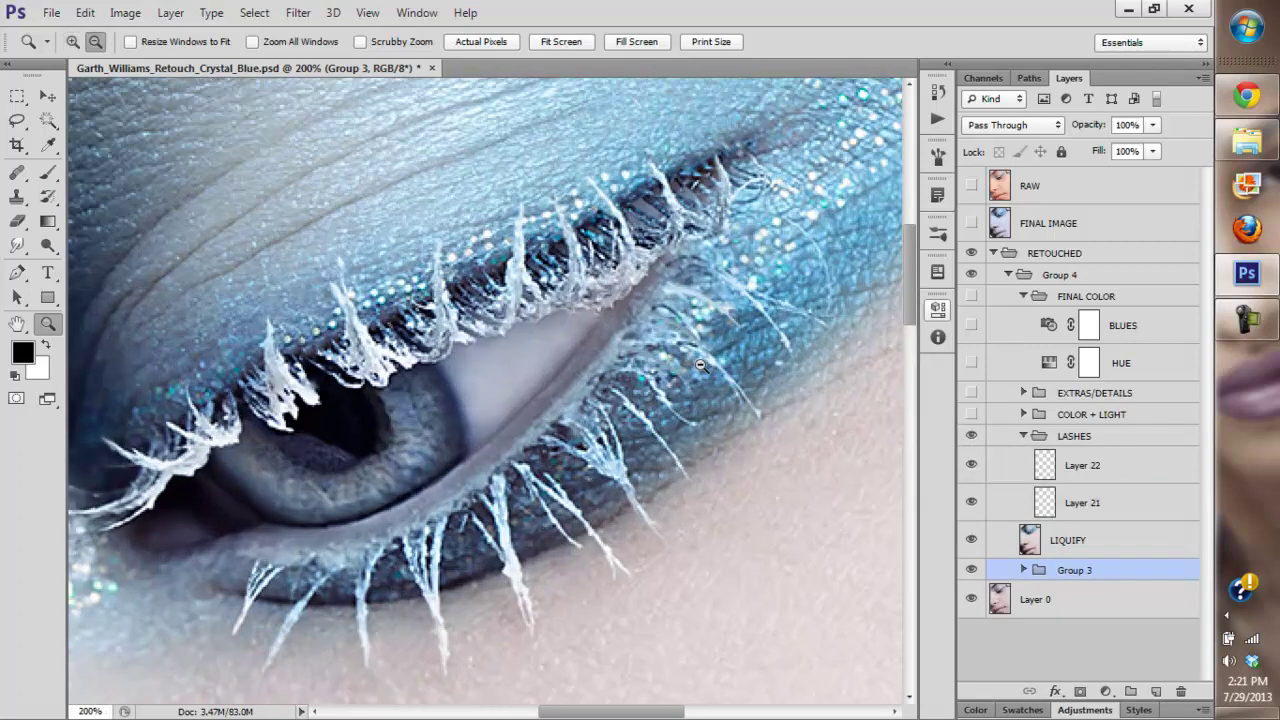
{"action": "left_click", "coordinate": [700, 365], "text": "alt"}
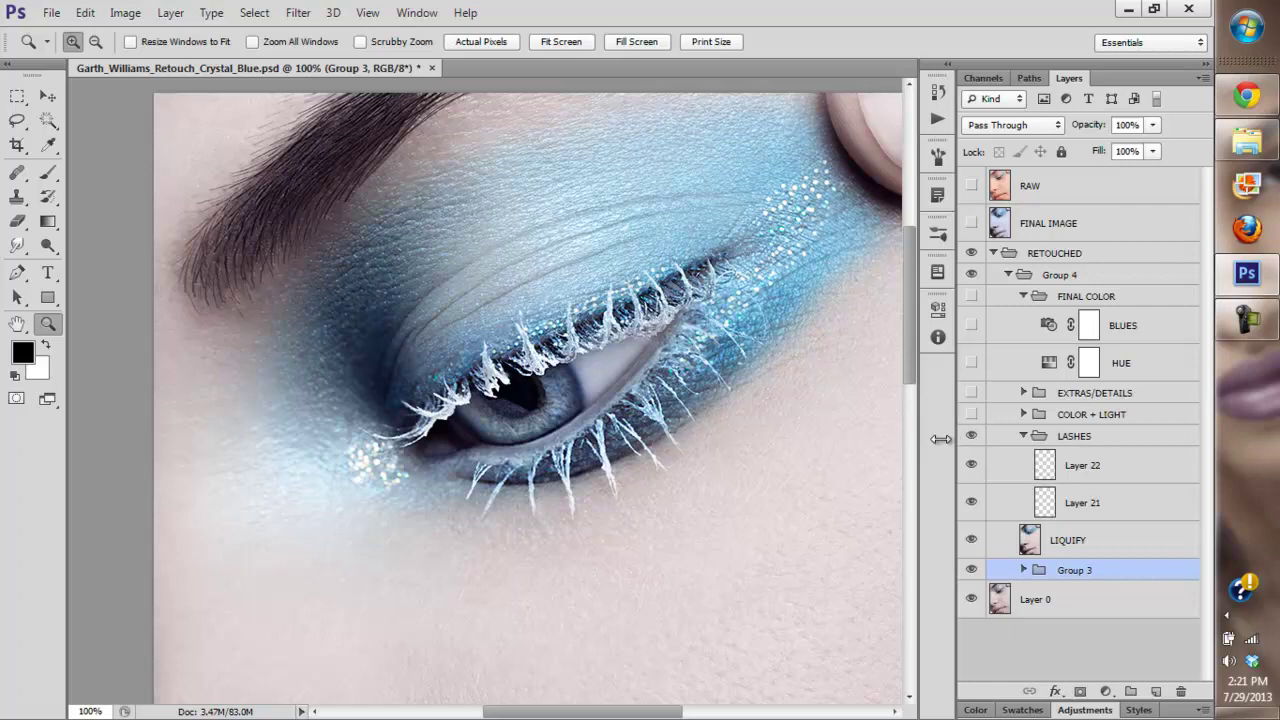
{"action": "left_click", "coordinate": [566, 45]}
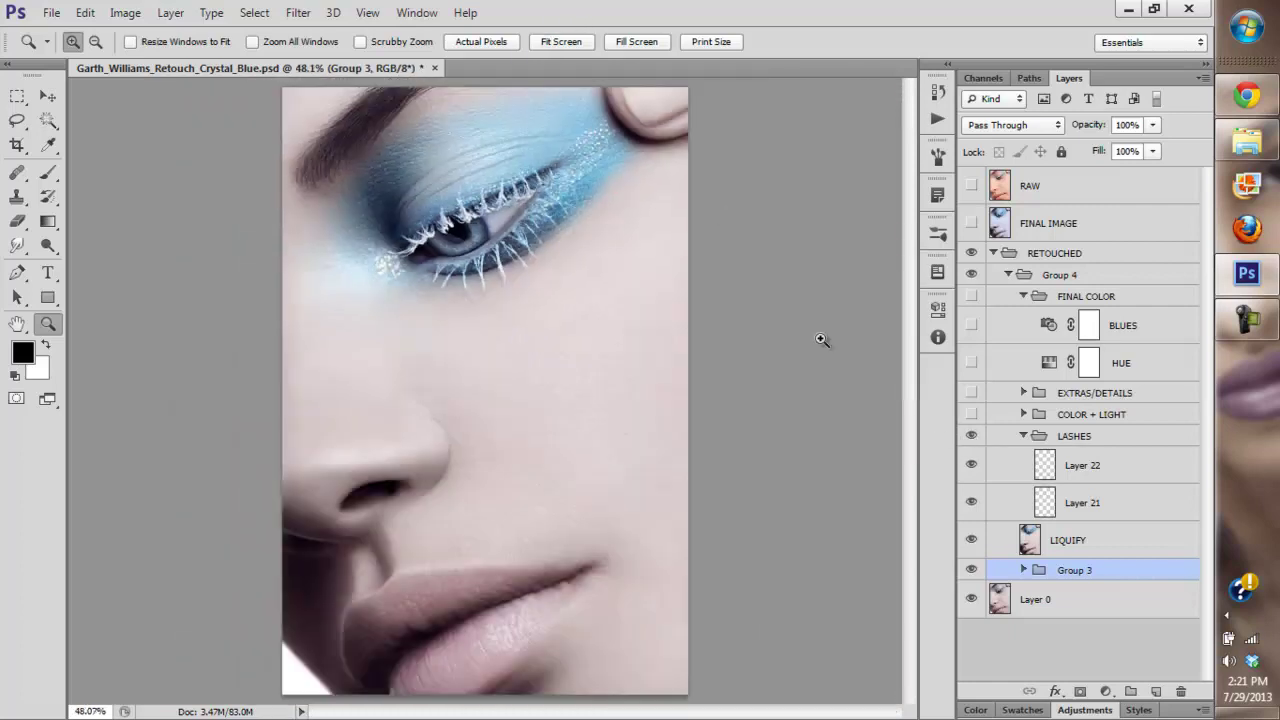
- Compare the eye with and without the LASHES group and Layer 21, at full view and 100% zoom
{"action": "left_click", "coordinate": [970, 437]}
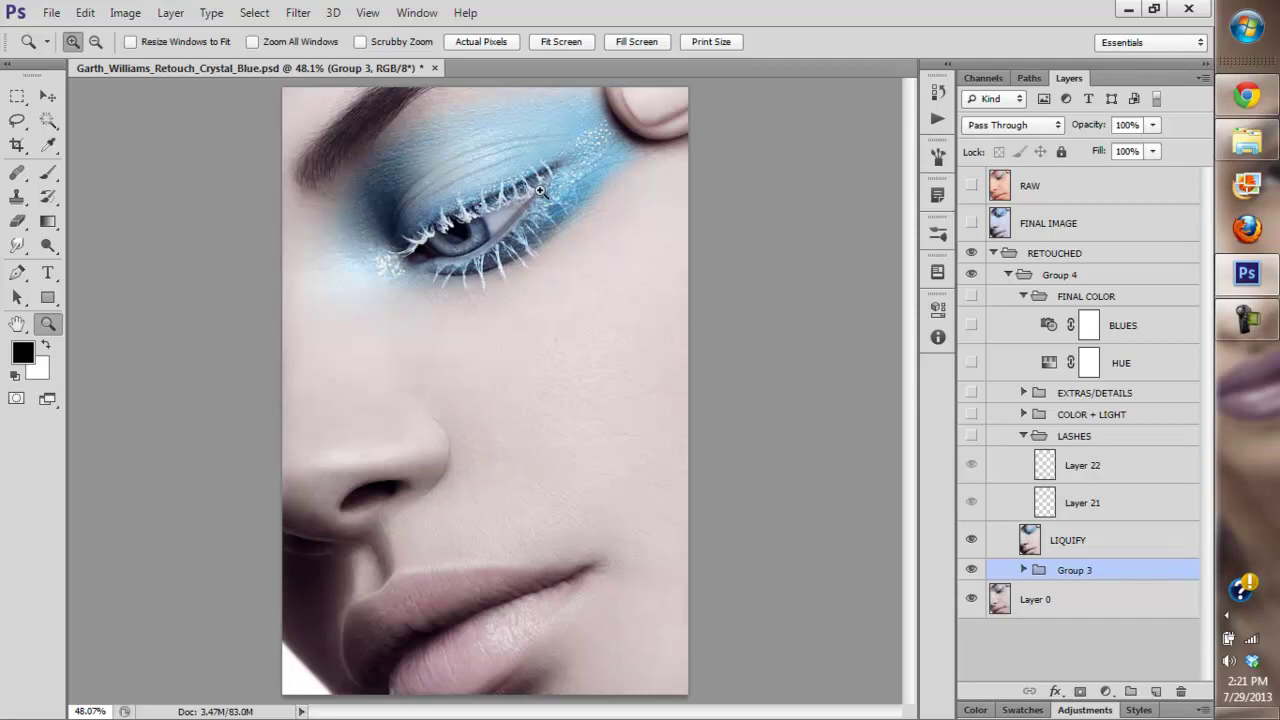
{"action": "left_click", "coordinate": [970, 439]}
{"action": "left_click", "coordinate": [488, 218]}
{"action": "scroll", "coordinate": [891, 376], "scroll_direction": "up", "scroll_amount": 3}
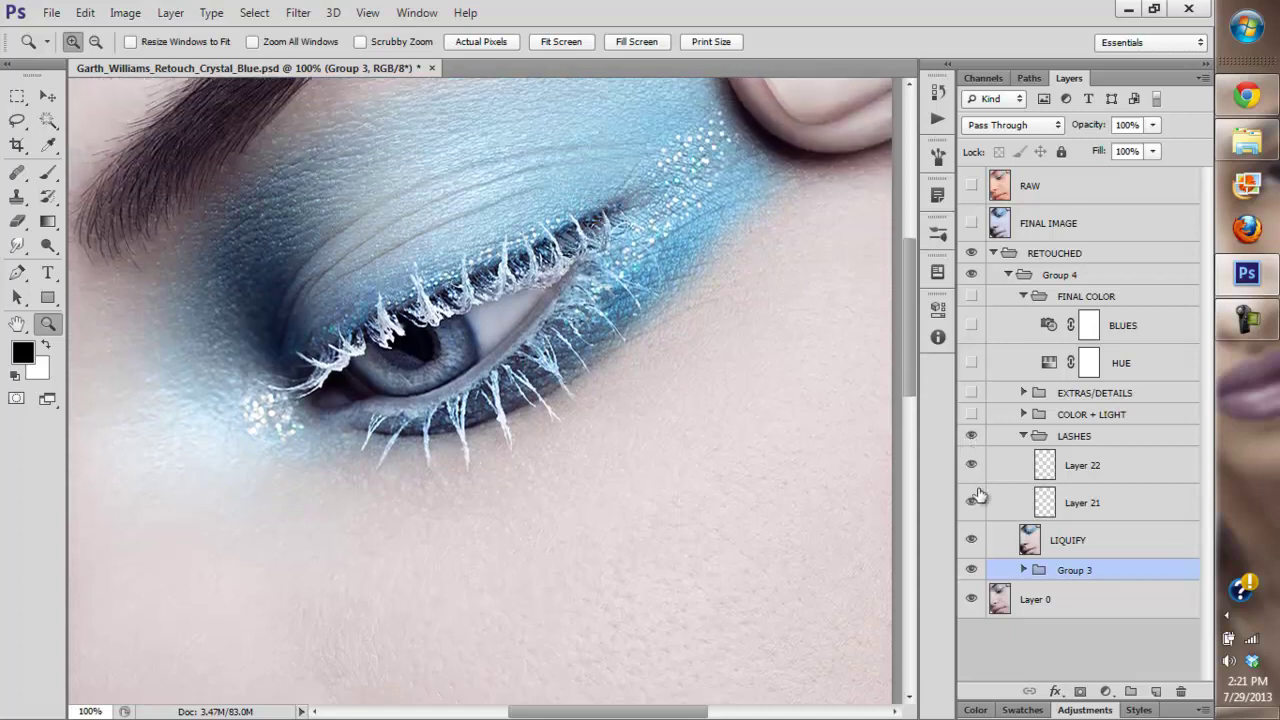
{"action": "left_click", "coordinate": [970, 504]}
{"action": "left_click", "coordinate": [1024, 443]}
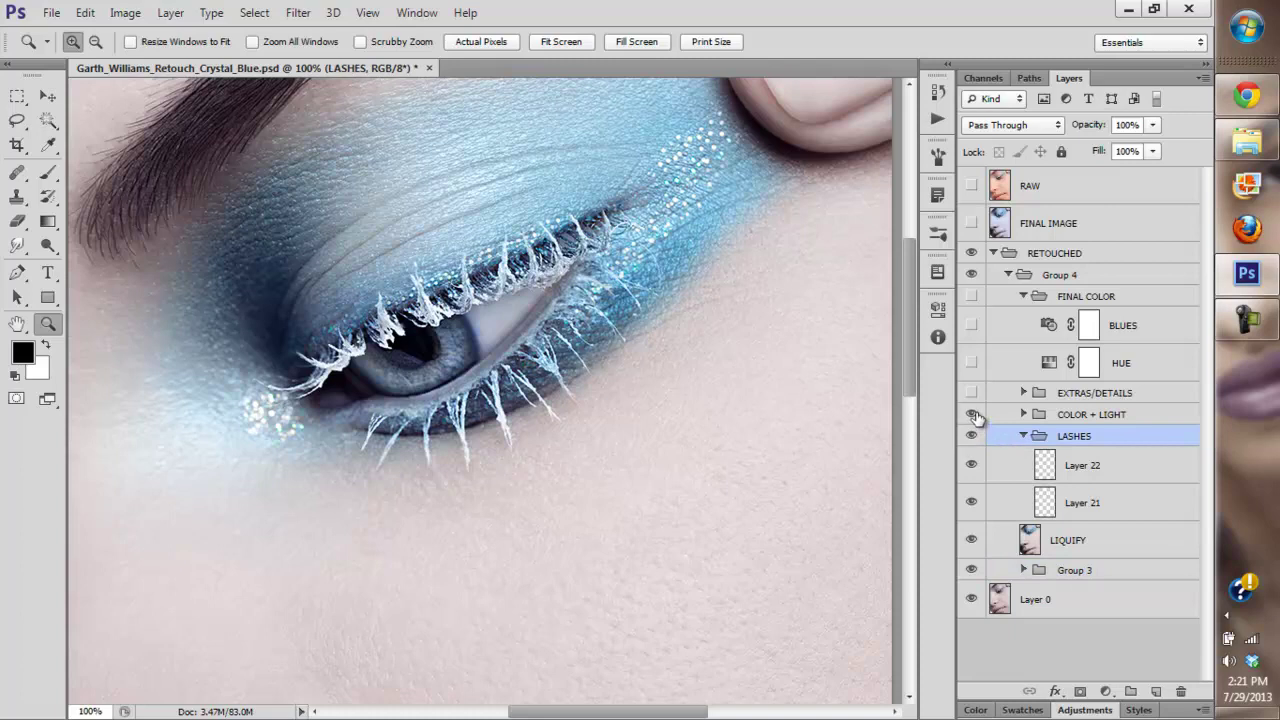
- Show all adjustment layers in the COLOR + LIGHT group and compare the full portrait with and without the group
{"action": "left_click", "coordinate": [561, 41]}
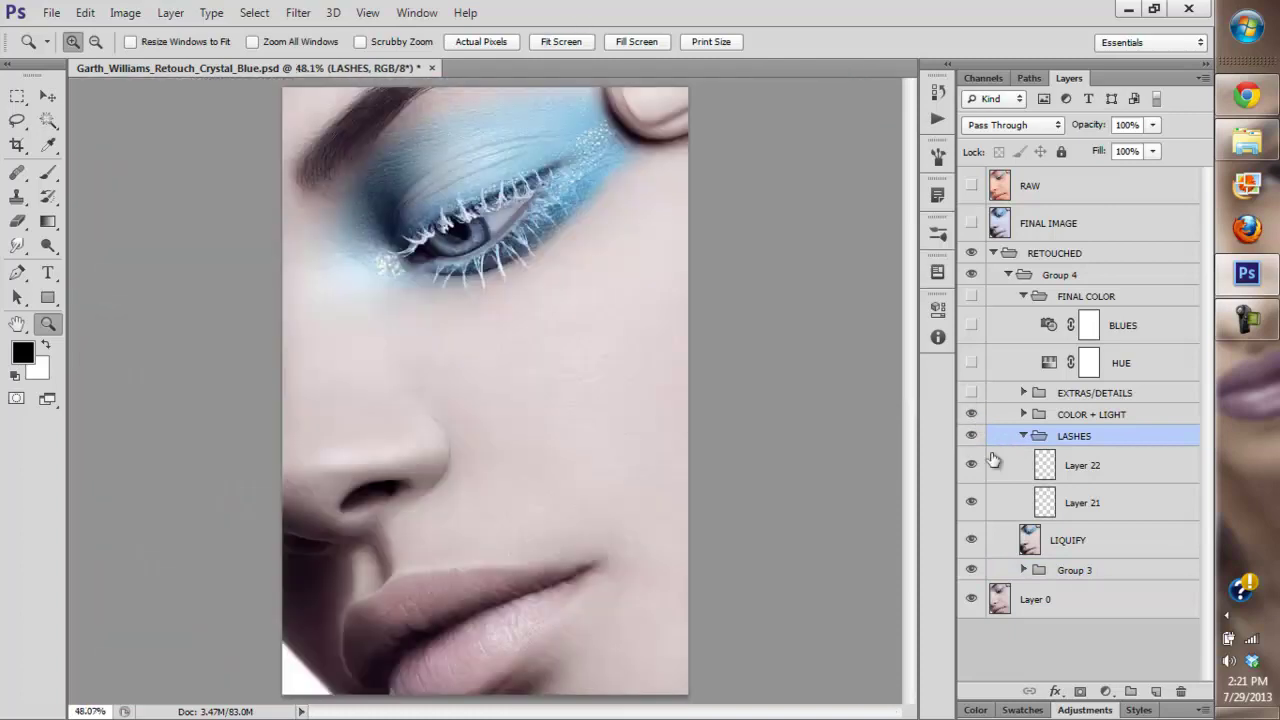
{"action": "left_click", "coordinate": [973, 416]}
{"action": "left_click", "coordinate": [1023, 415]}
{"action": "left_click_drag", "start_coordinate": [977, 575], "coordinate": [977, 450]}
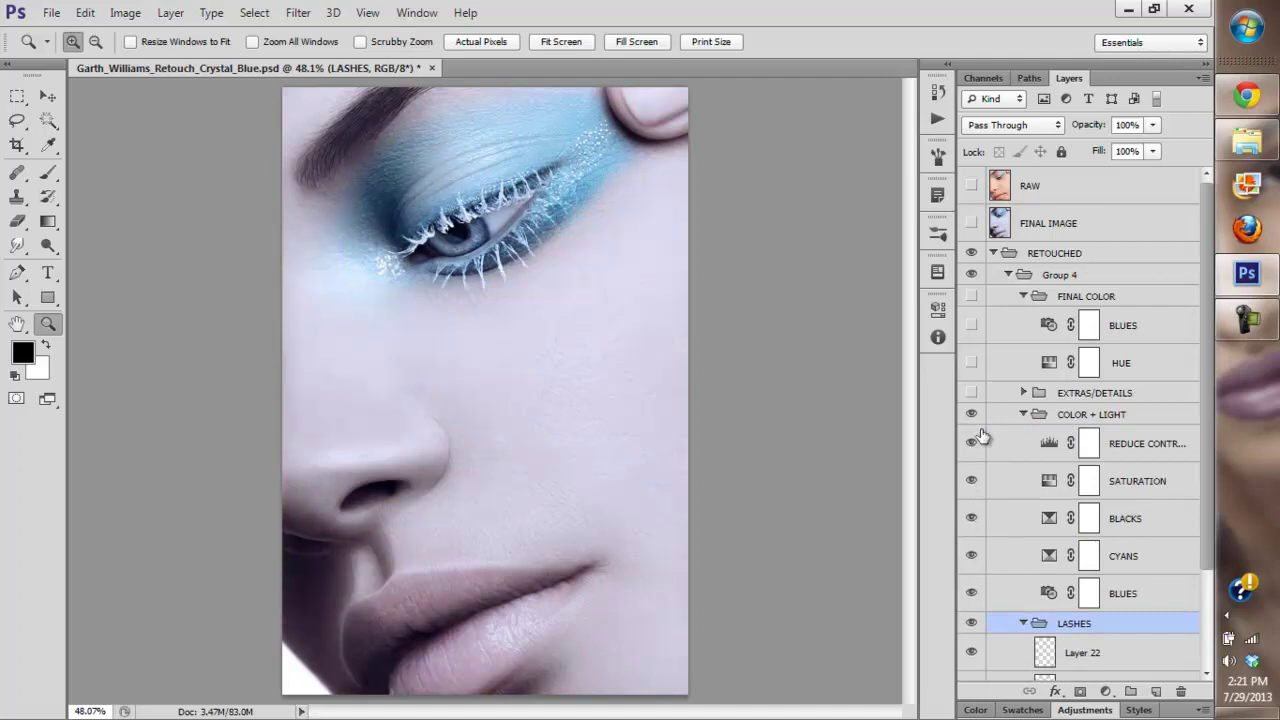
{"action": "left_click", "coordinate": [1023, 414]}
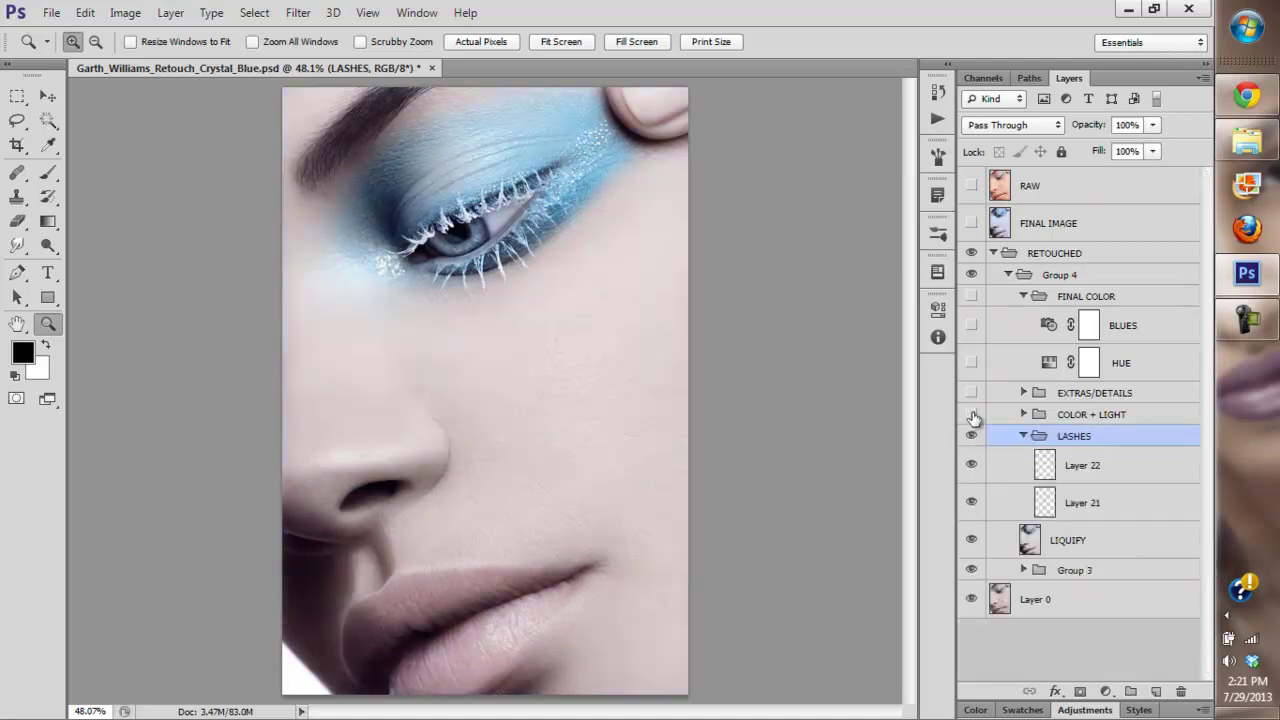
{"action": "left_click", "coordinate": [1023, 415]}
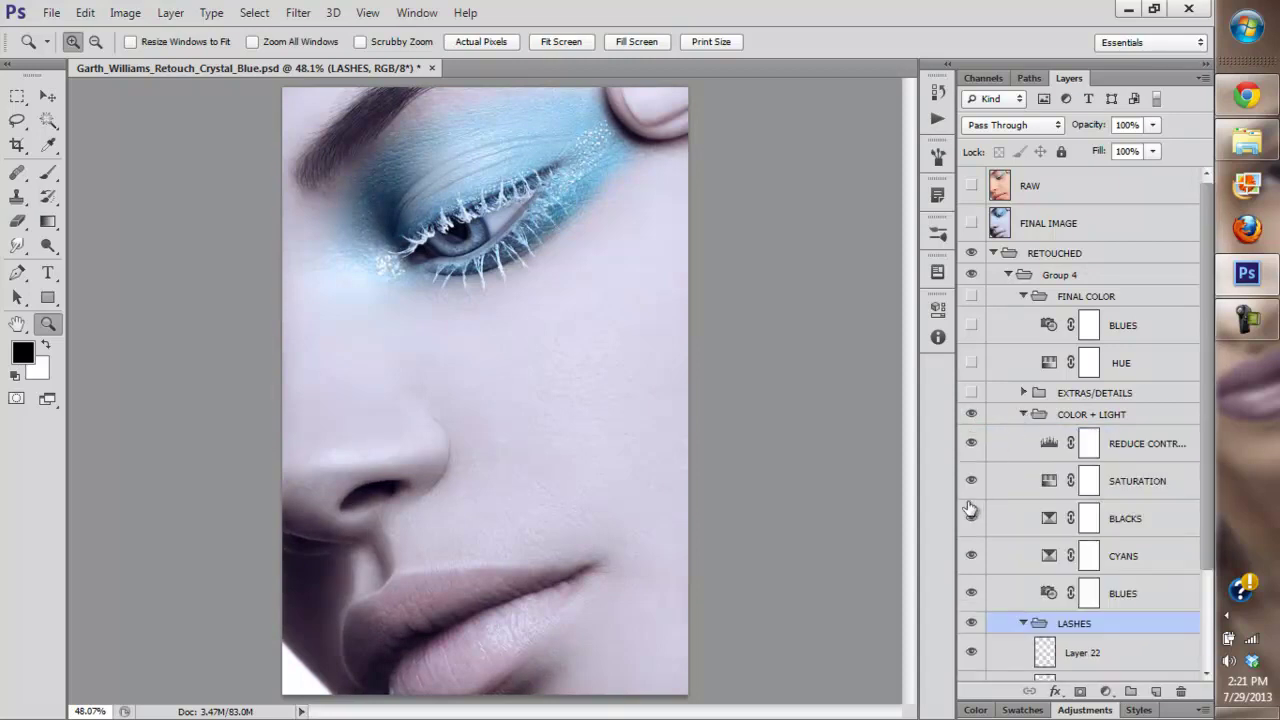
- Leave only the BLUES adjustment visible in the COLOR + LIGHT group and review its Photo Filter settings
{"action": "left_click_drag", "start_coordinate": [971, 445], "coordinate": [973, 595]}
{"action": "left_click", "coordinate": [975, 593]}
{"action": "double_click", "coordinate": [1048, 593]}
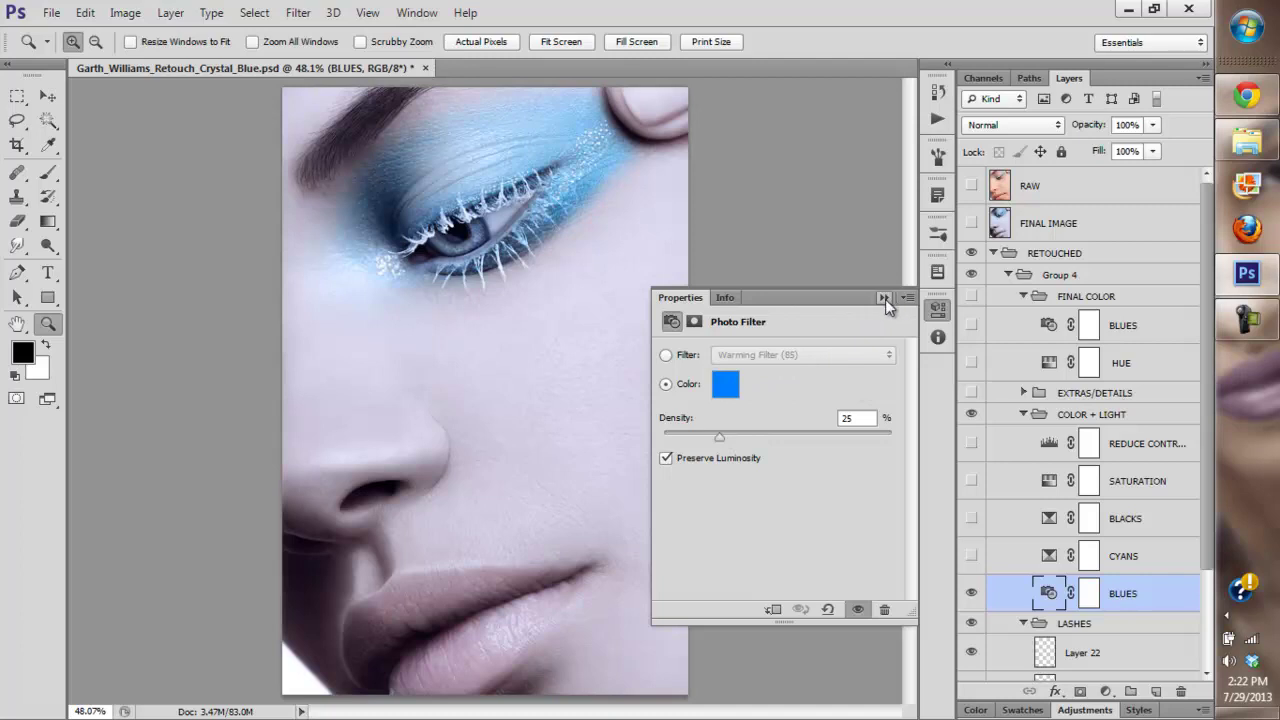
{"action": "left_click", "coordinate": [884, 300]}
- Show the CYANS adjustment layer and review the Cyans range of its Selective Color settings
{"action": "left_click", "coordinate": [972, 556]}
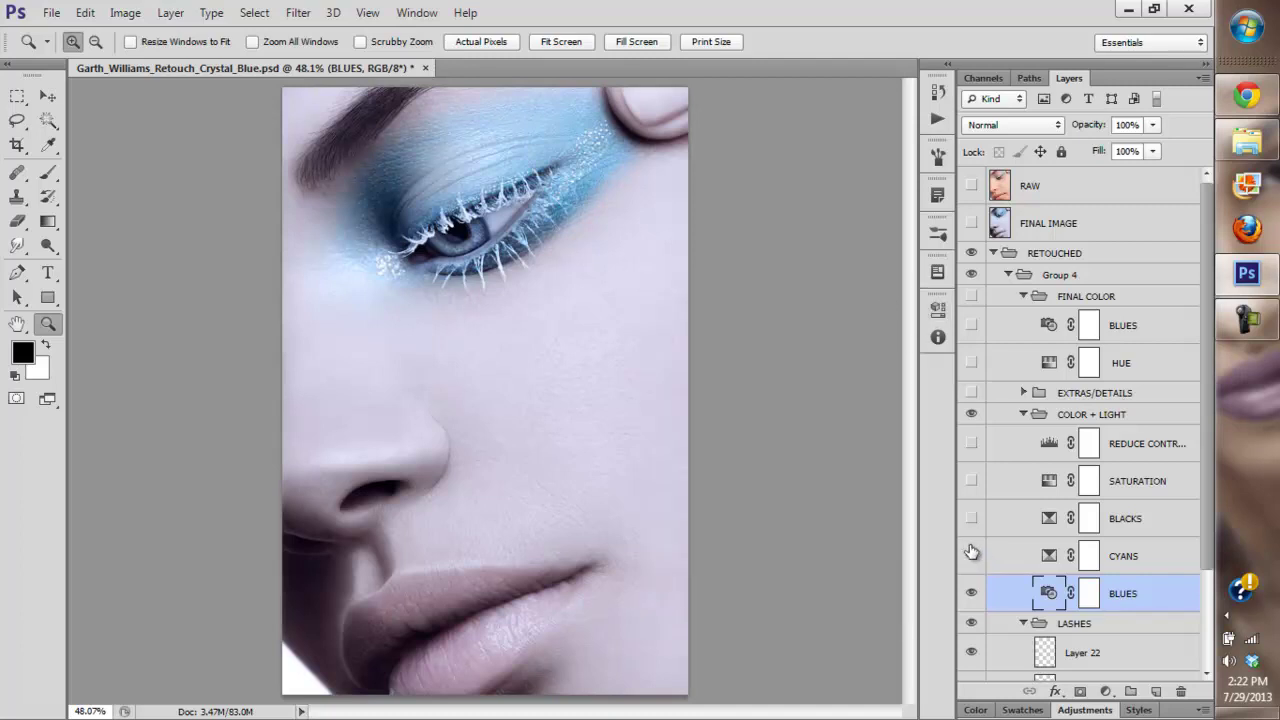
{"action": "double_click", "coordinate": [1048, 556]}
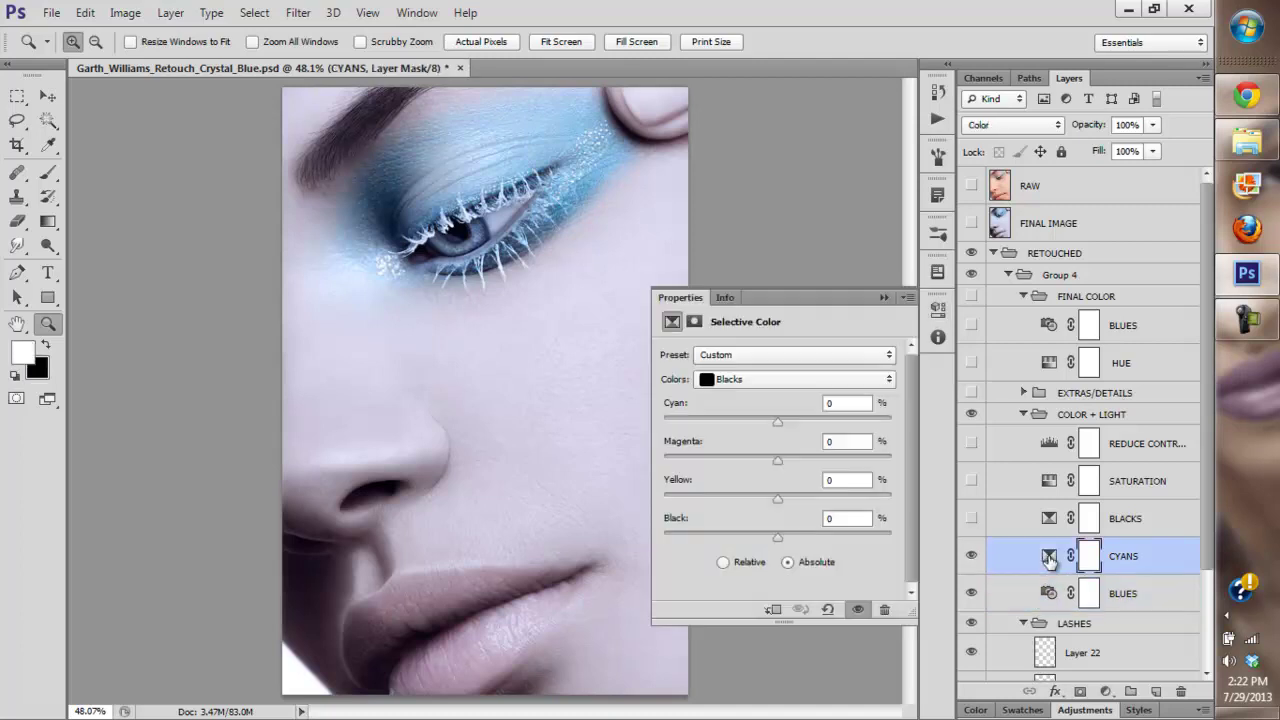
{"action": "left_click", "coordinate": [782, 376]}
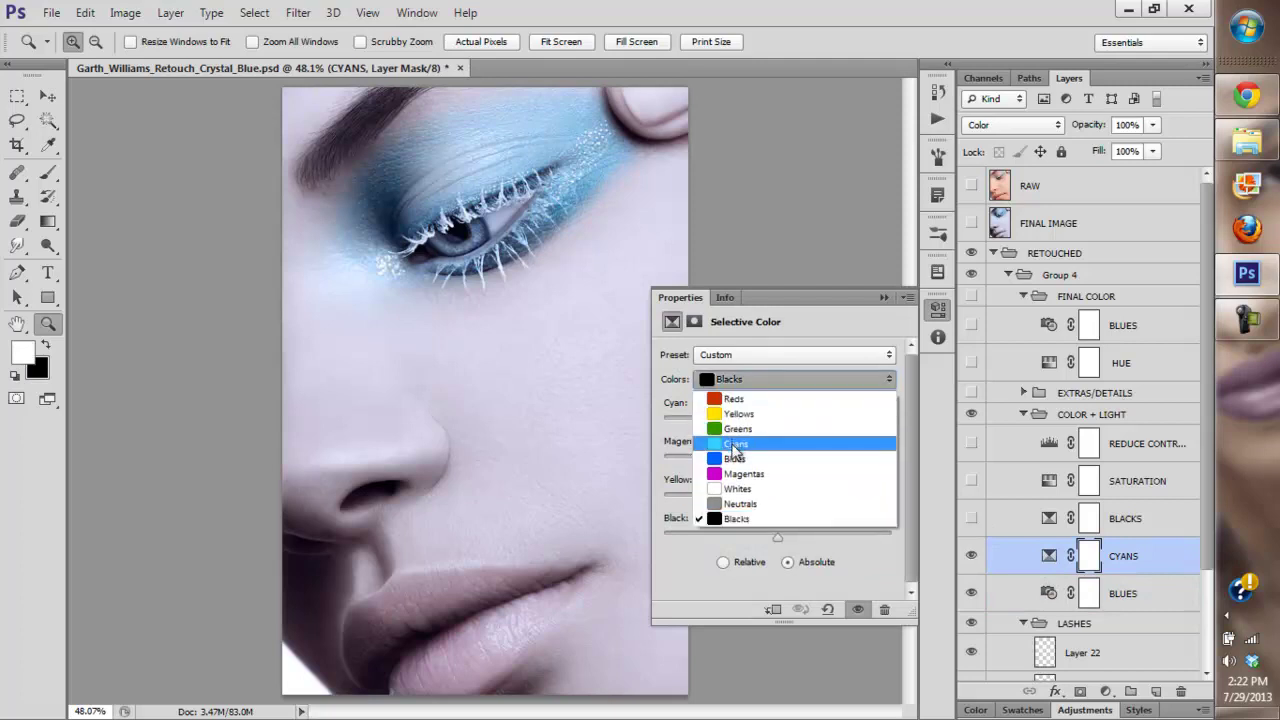
{"action": "left_click", "coordinate": [731, 449]}
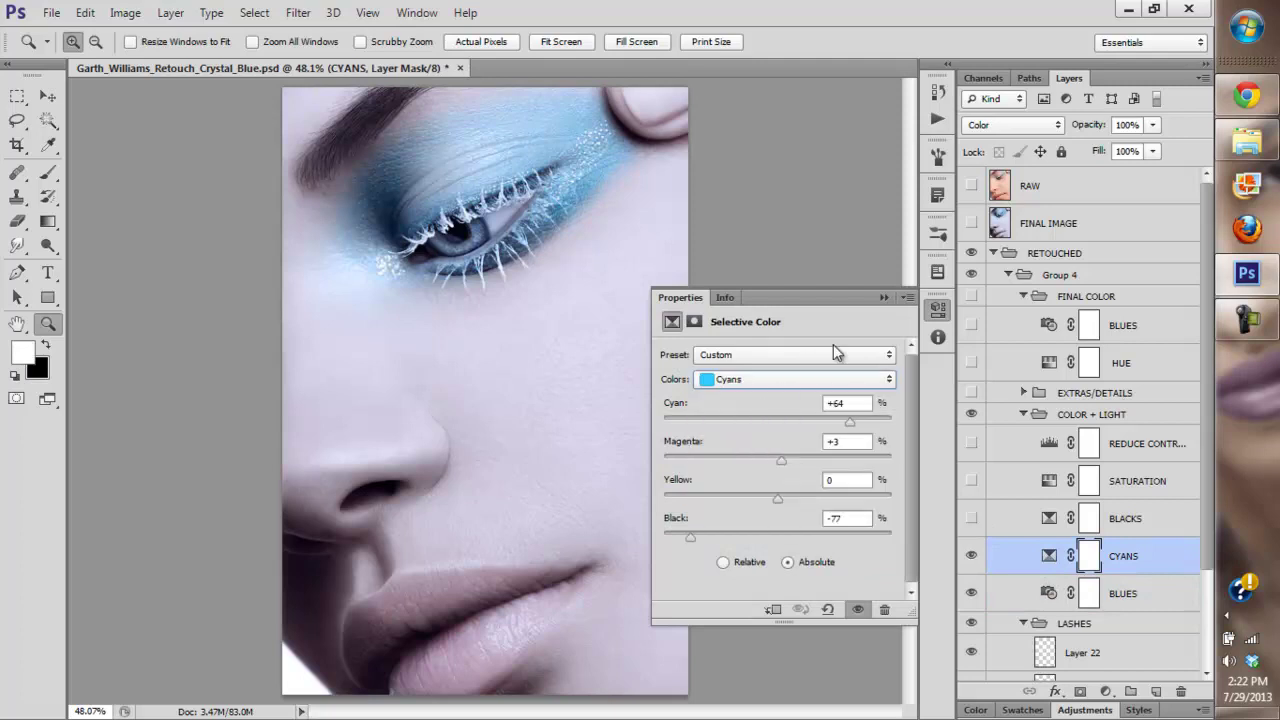
{"action": "left_click", "coordinate": [884, 297]}
- Compare the blue eye makeup with and without the CYANS adjustment layer
{"action": "left_click", "coordinate": [972, 556]}
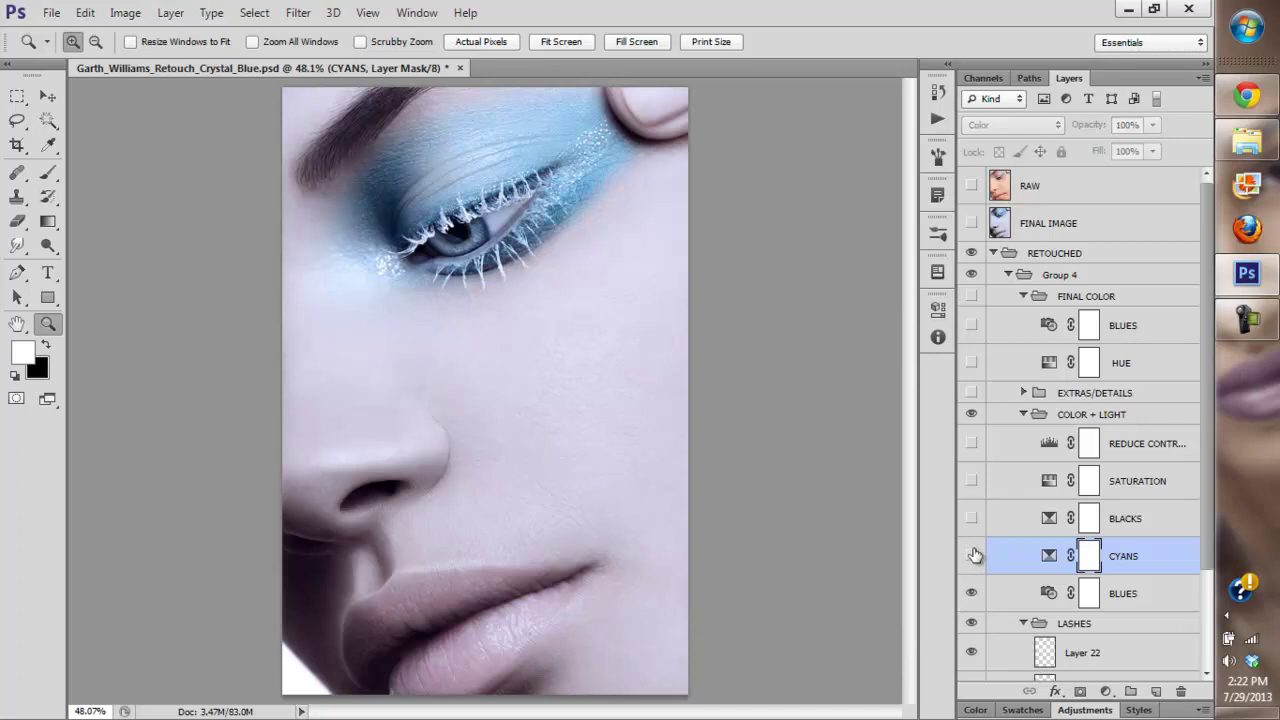
{"action": "left_click", "coordinate": [974, 556]}
{"action": "left_click", "coordinate": [972, 556]}
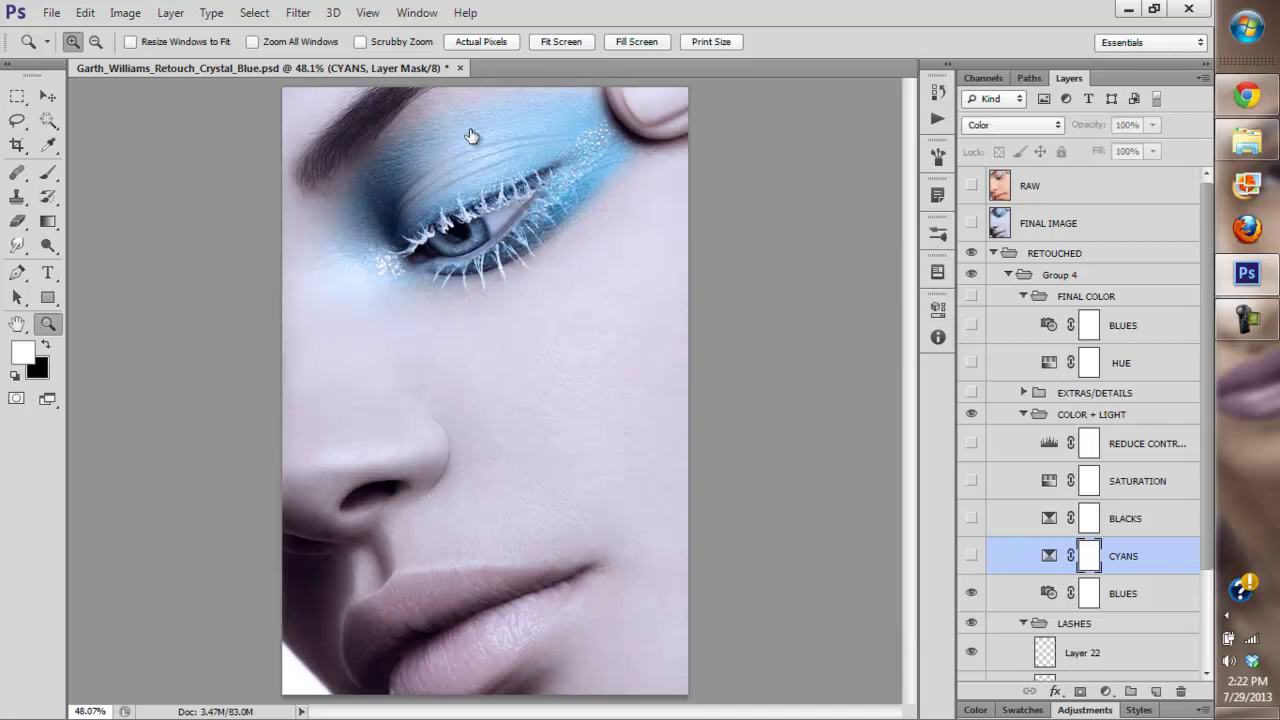
- Show the CYANS and BLACKS adjustment layers and compare the portrait with and without BLACKS, including the dark areas around the nose and lips
{"action": "left_click", "coordinate": [971, 556]}
{"action": "left_click", "coordinate": [970, 520]}
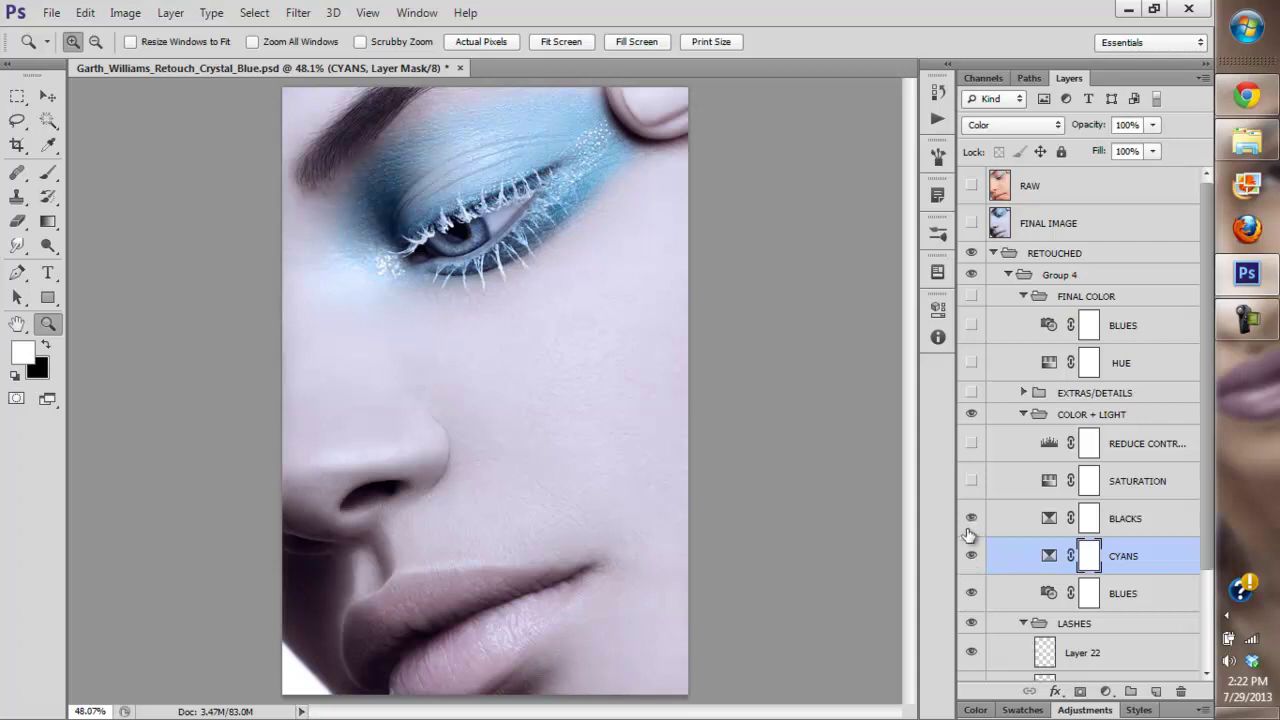
{"action": "left_click", "coordinate": [958, 537]}
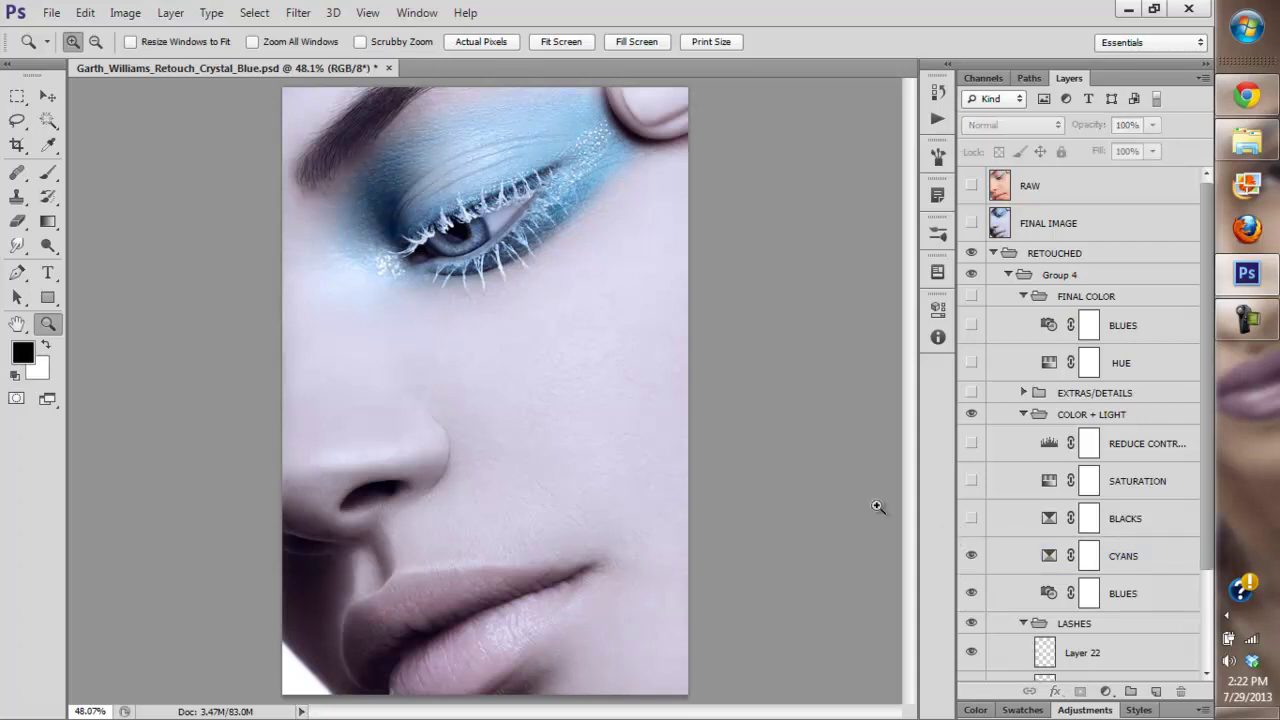
{"action": "left_click", "coordinate": [971, 518]}
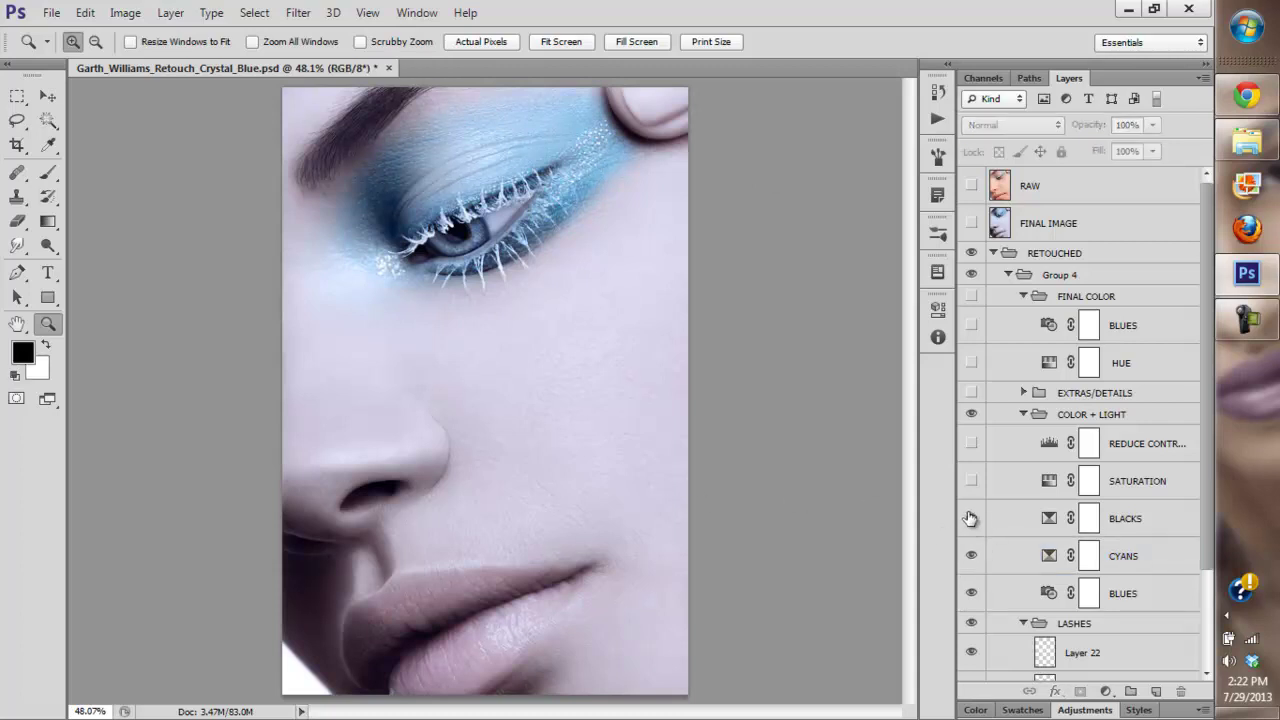
{"action": "left_click", "coordinate": [293, 578]}
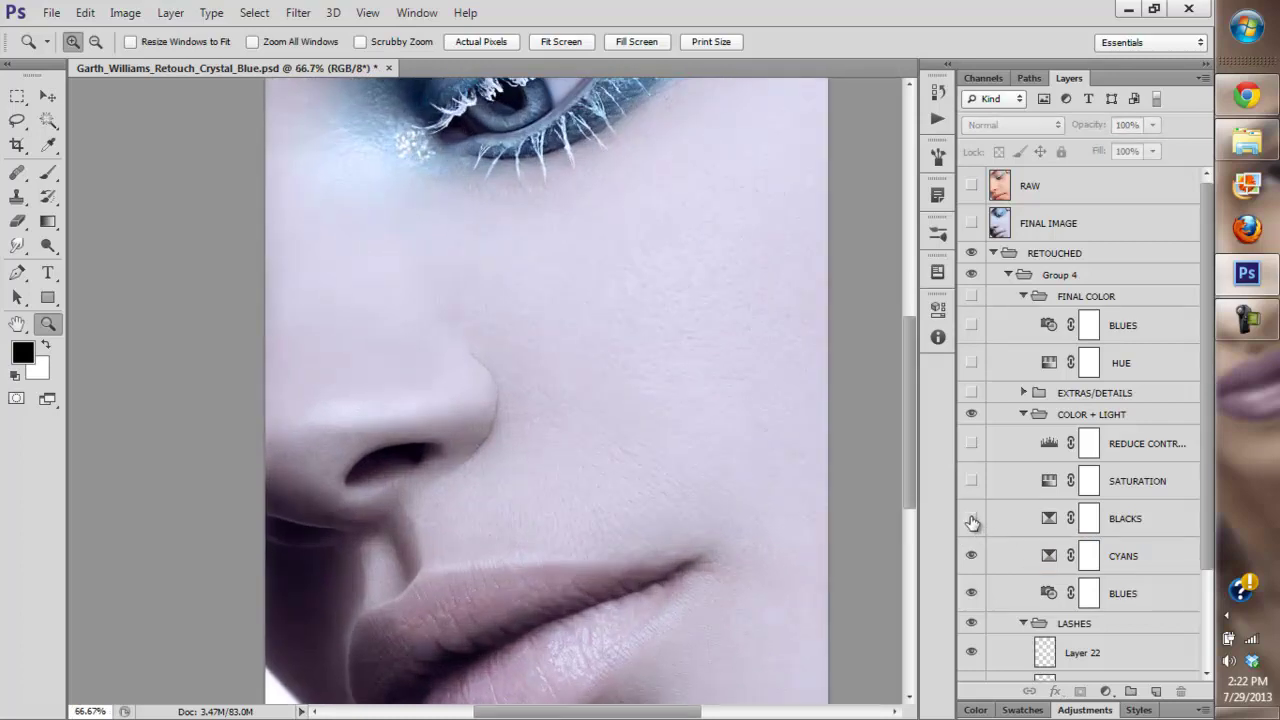
- Review the Blacks range of the BLACKS layer's Selective Color settings and compare the portrait with and without the layer
{"action": "double_click", "coordinate": [1048, 518]}
{"action": "left_click", "coordinate": [768, 379]}
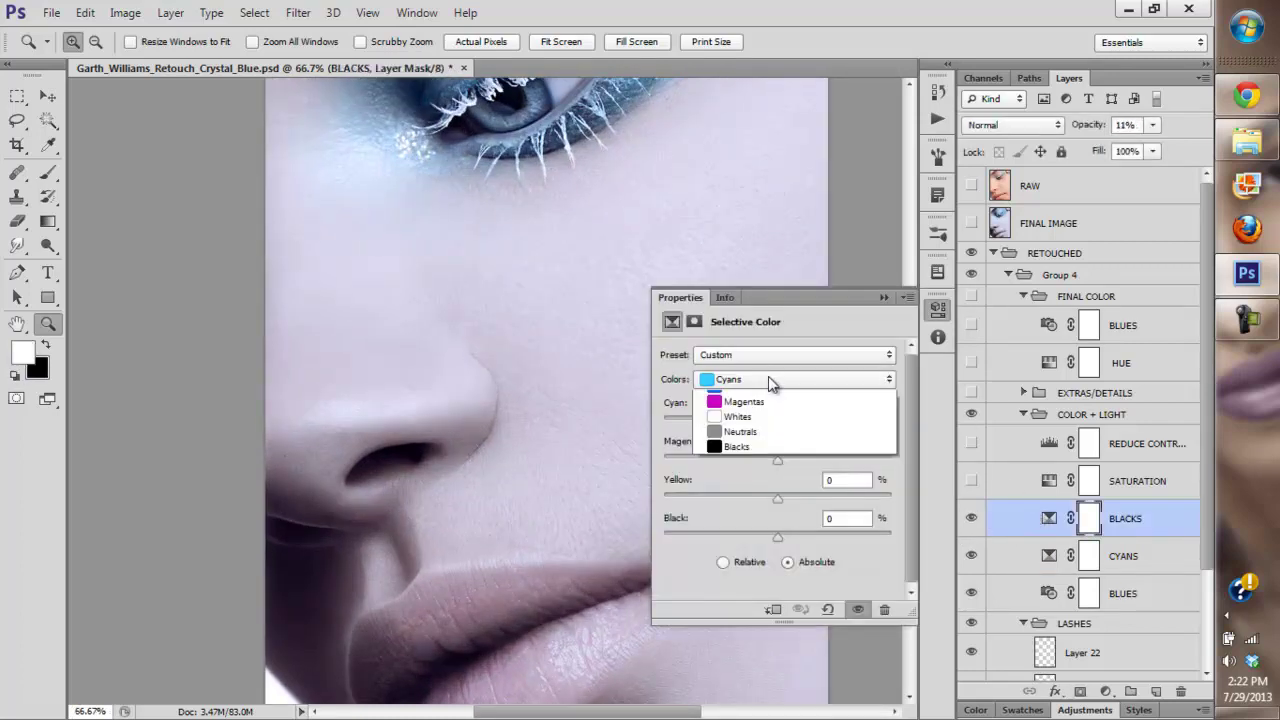
{"action": "left_click", "coordinate": [719, 522]}
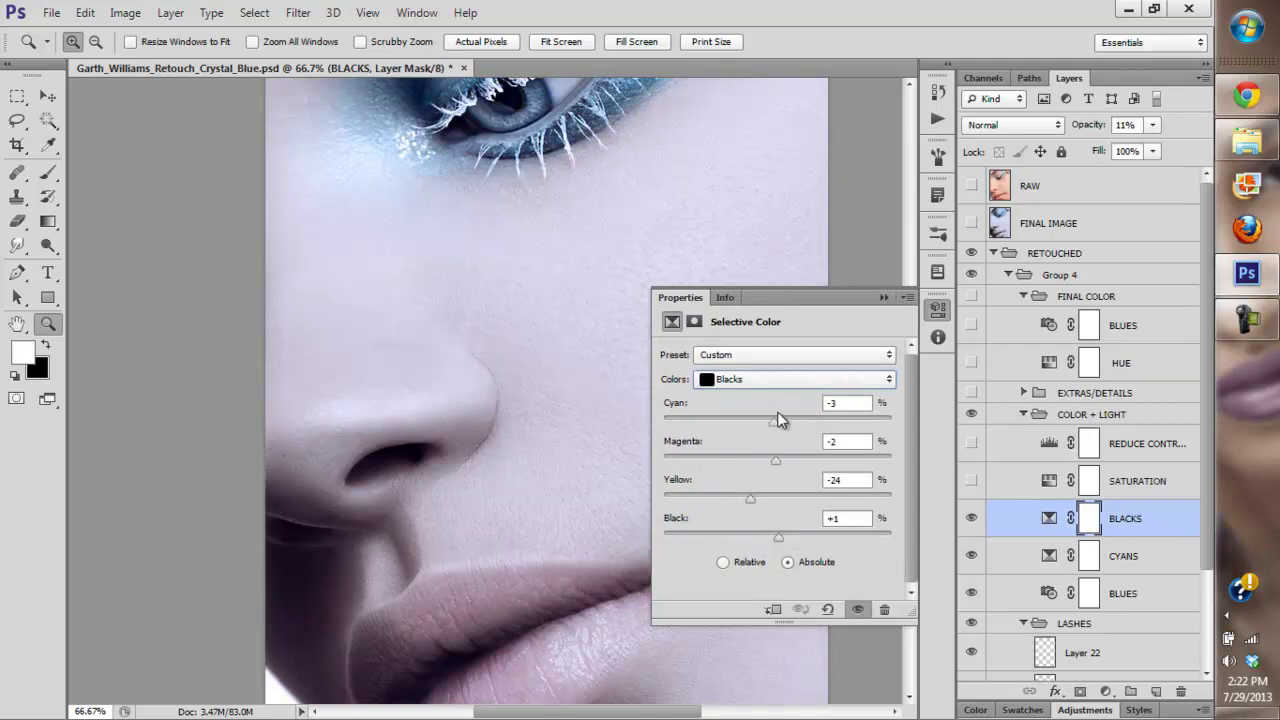
{"action": "left_click", "coordinate": [884, 298]}
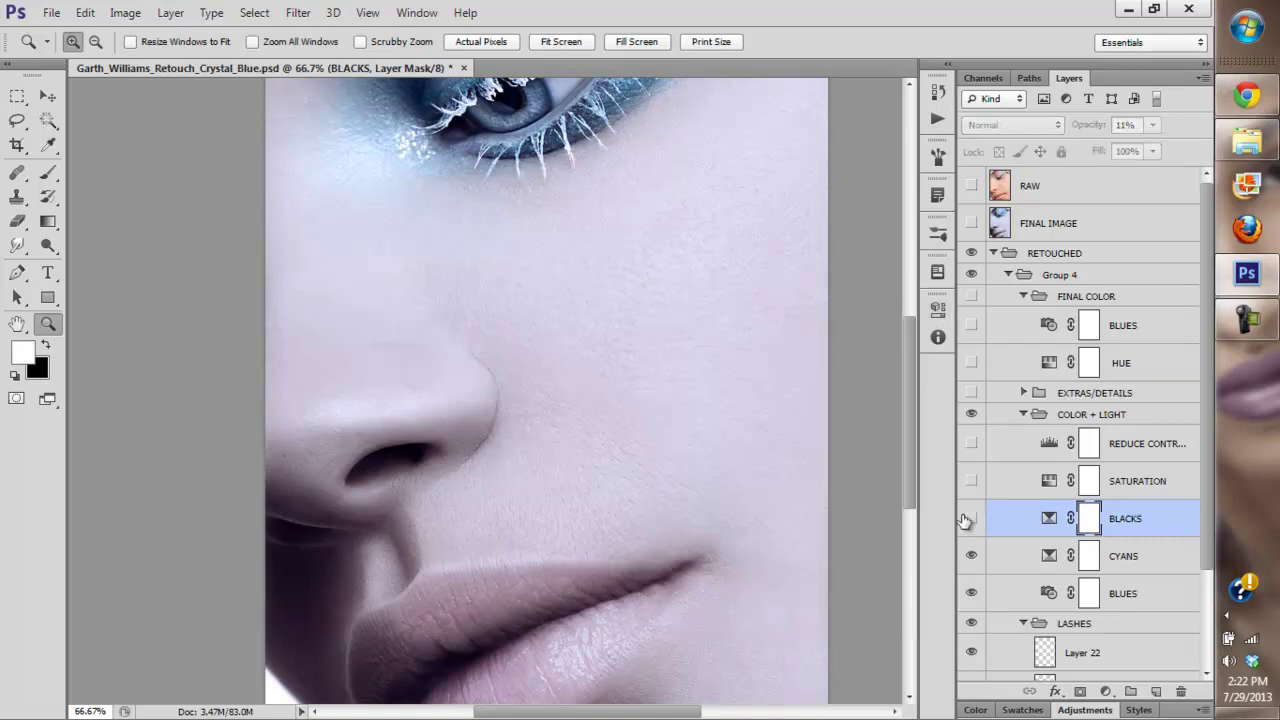
{"action": "left_click", "coordinate": [561, 41]}
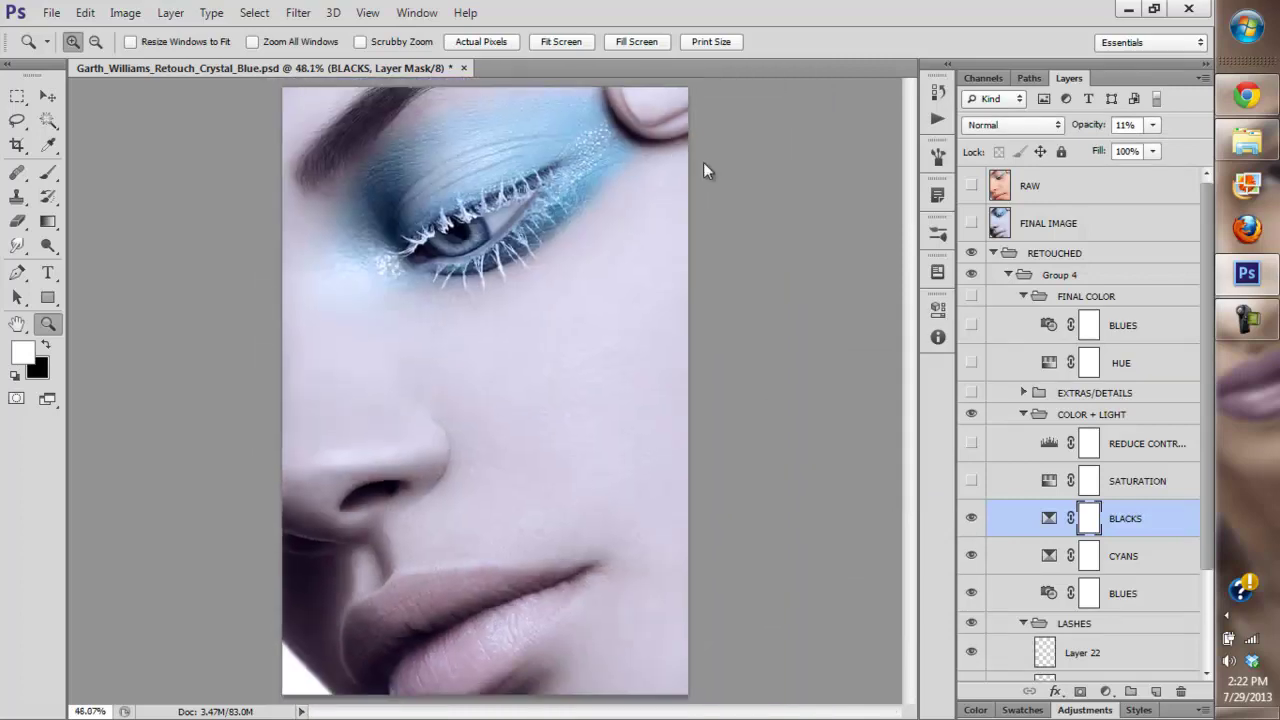
- Show the SATURATION adjustment layer, review its Hue/Saturation settings and compare the portrait with and without it
{"action": "left_click", "coordinate": [972, 484]}
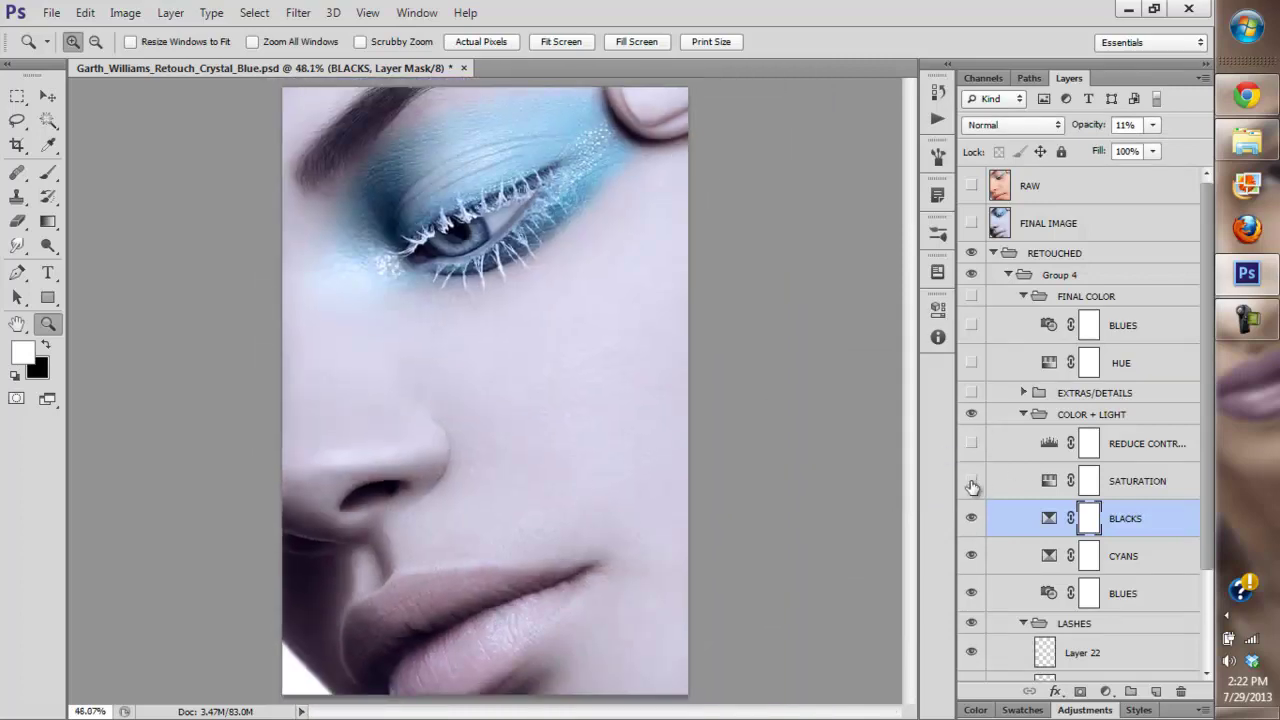
{"action": "double_click", "coordinate": [1049, 481]}
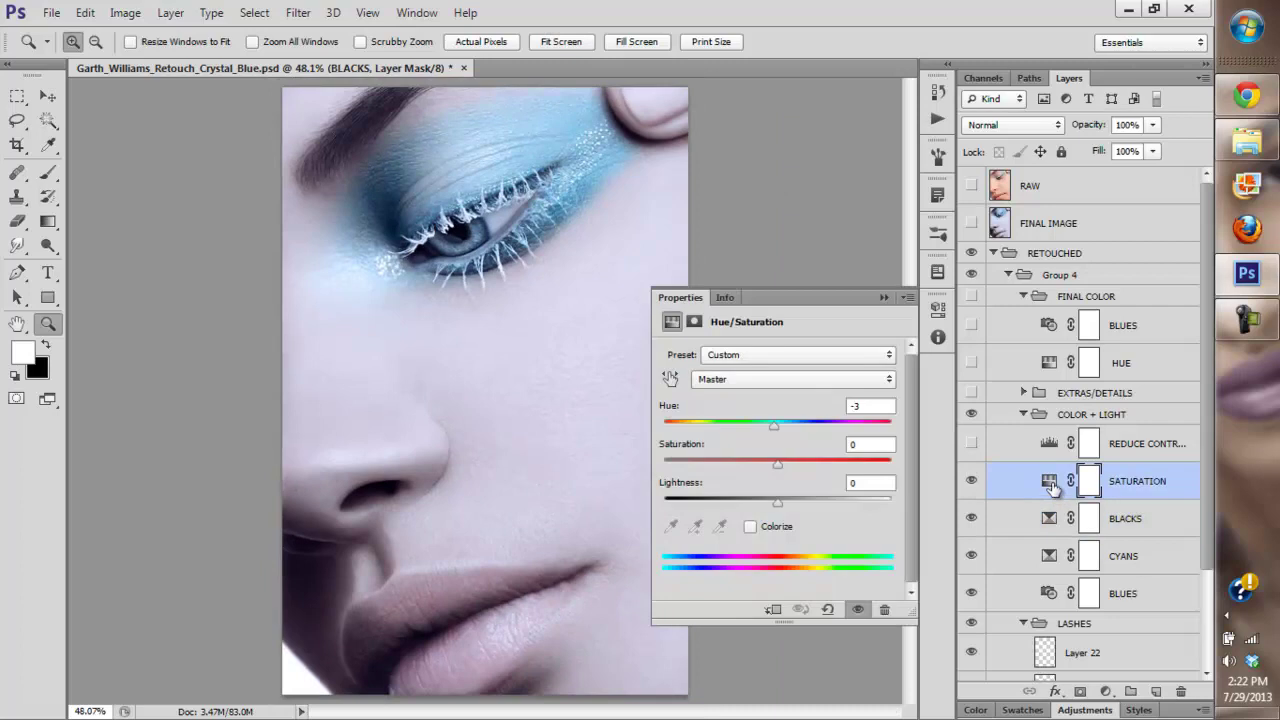
{"action": "left_click", "coordinate": [884, 297]}
{"action": "left_click", "coordinate": [971, 484]}
{"action": "left_click", "coordinate": [972, 487]}
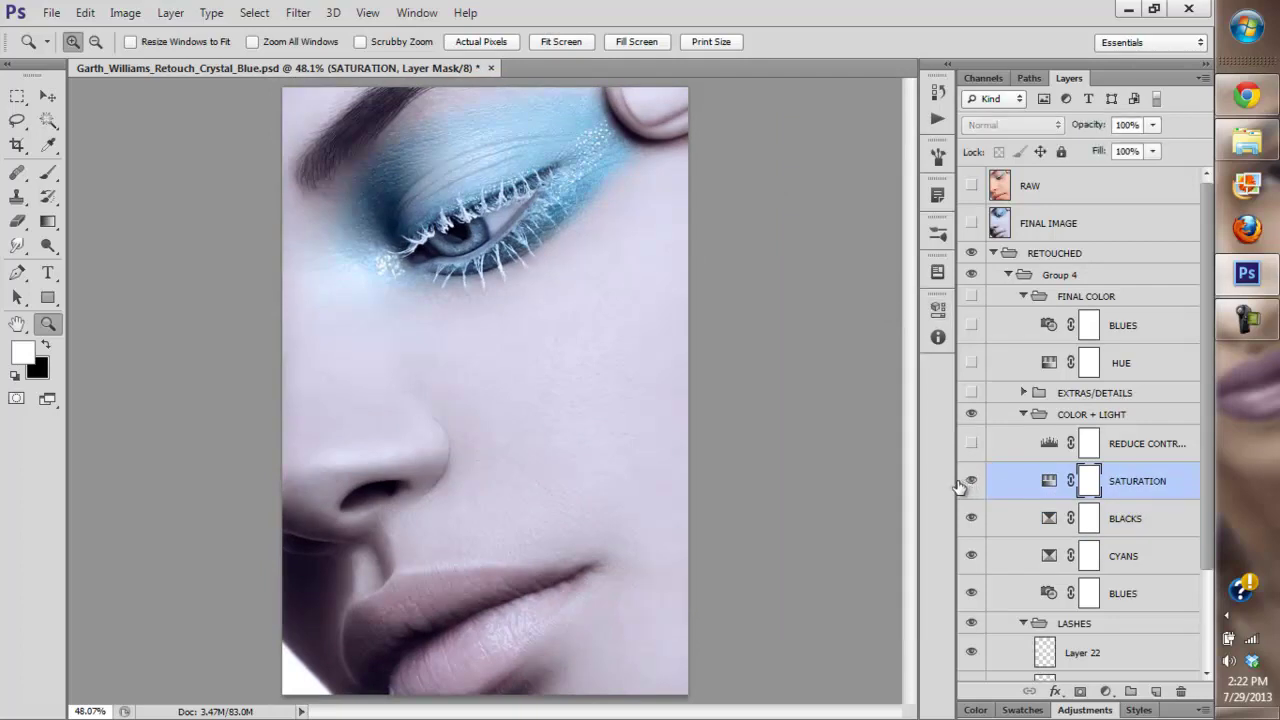
{"action": "left_click", "coordinate": [971, 488]}
{"action": "left_click", "coordinate": [971, 484]}
- Show the REDUCE CONTRAST adjustment layer and review the shadow output level in its Levels settings
{"action": "left_click", "coordinate": [972, 444]}
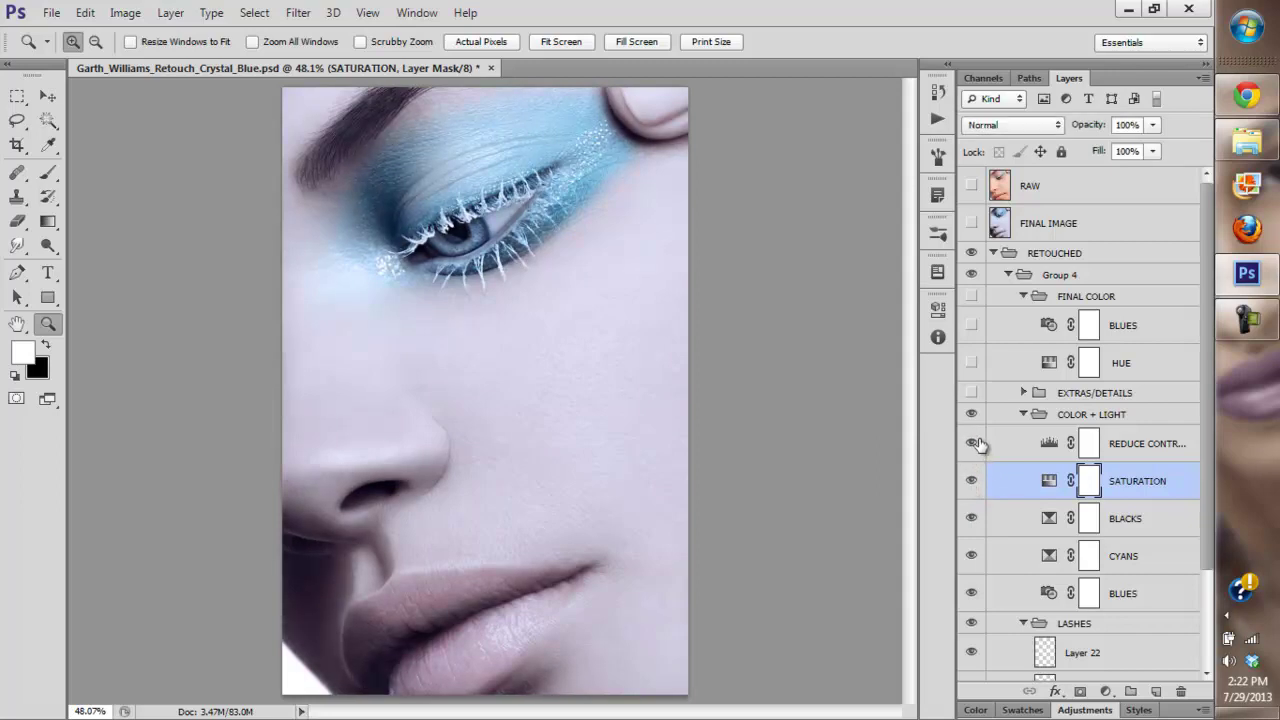
{"action": "double_click", "coordinate": [1048, 444]}
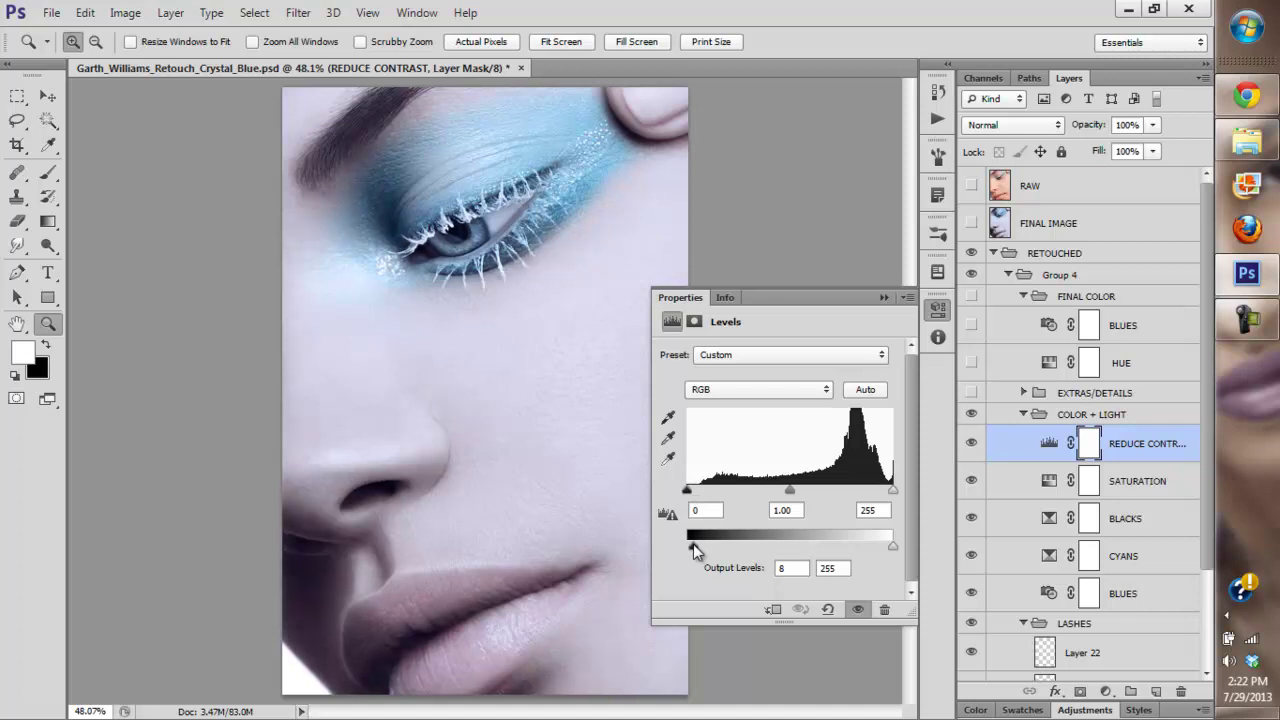
{"action": "left_click_drag", "start_coordinate": [693, 544], "coordinate": [694, 544]}
{"action": "left_click", "coordinate": [885, 297]}
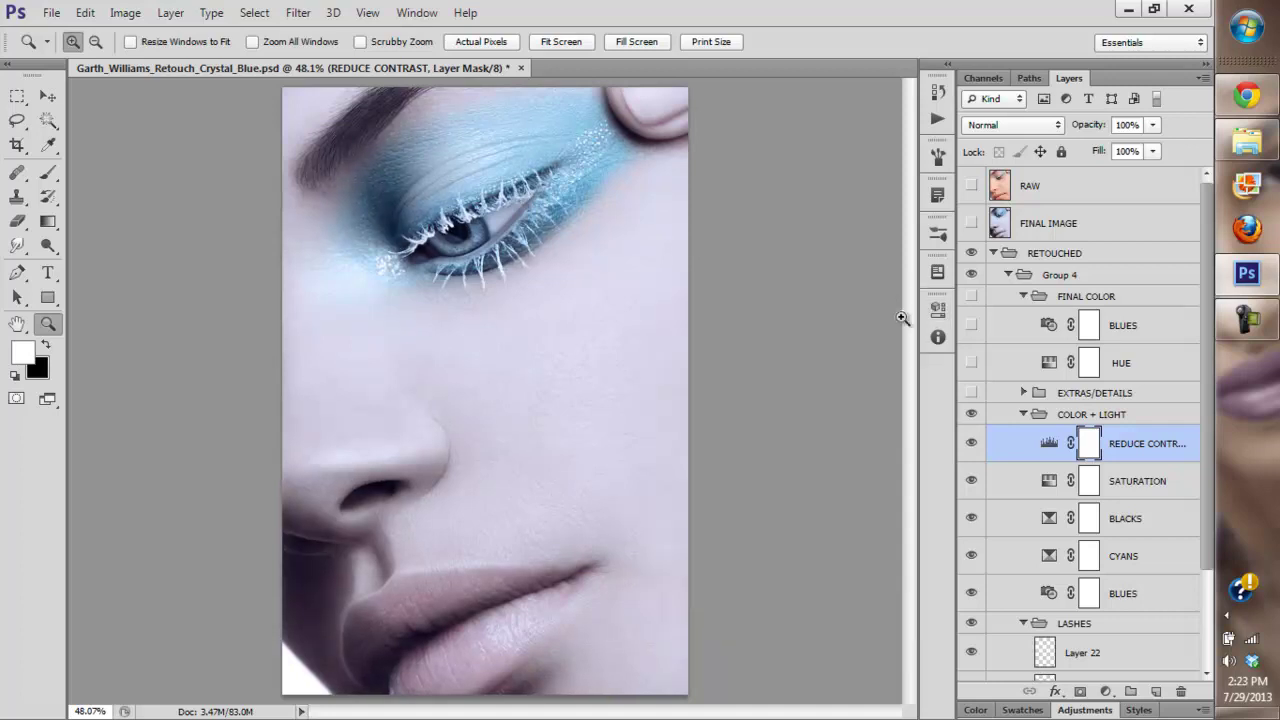
- Collapse the COLOR + LIGHT group and compare the portrait with and without all of its adjustments
{"action": "left_click", "coordinate": [971, 416]}
{"action": "left_click", "coordinate": [1023, 414]}
{"action": "left_click", "coordinate": [970, 416]}
{"action": "left_click", "coordinate": [970, 418]}
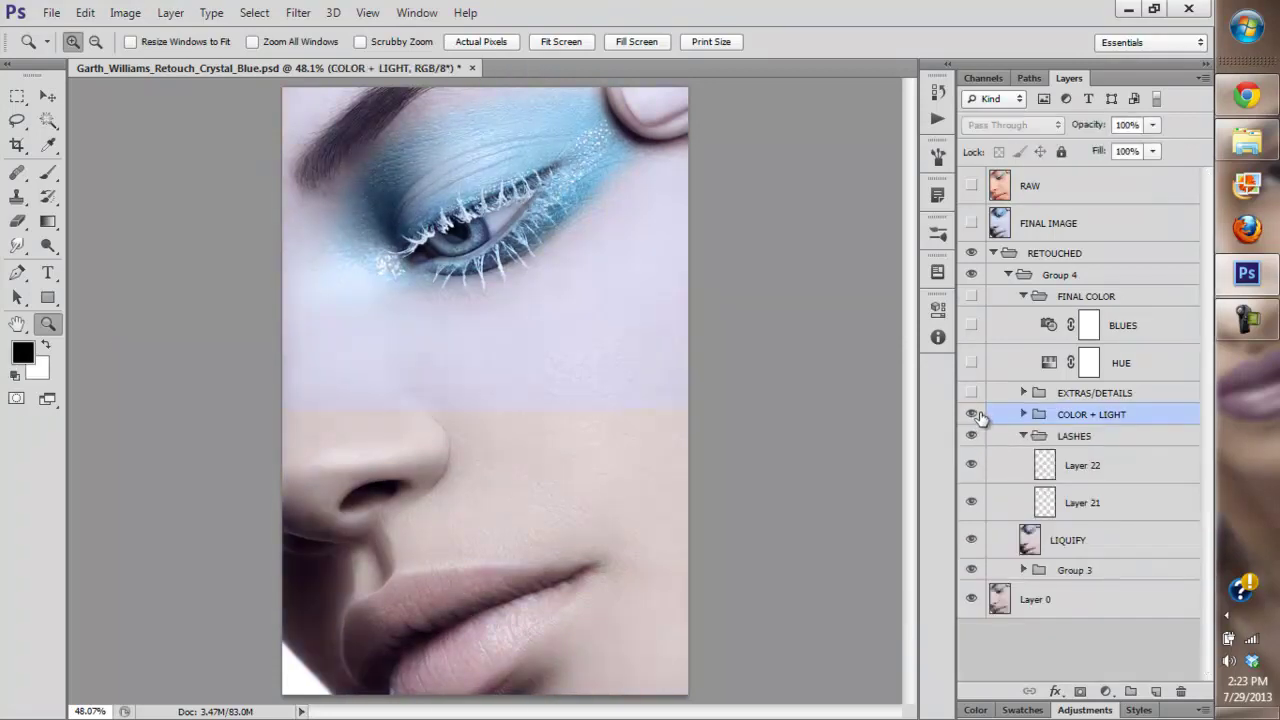
{"action": "left_click", "coordinate": [969, 419]}
{"action": "left_click", "coordinate": [970, 416]}
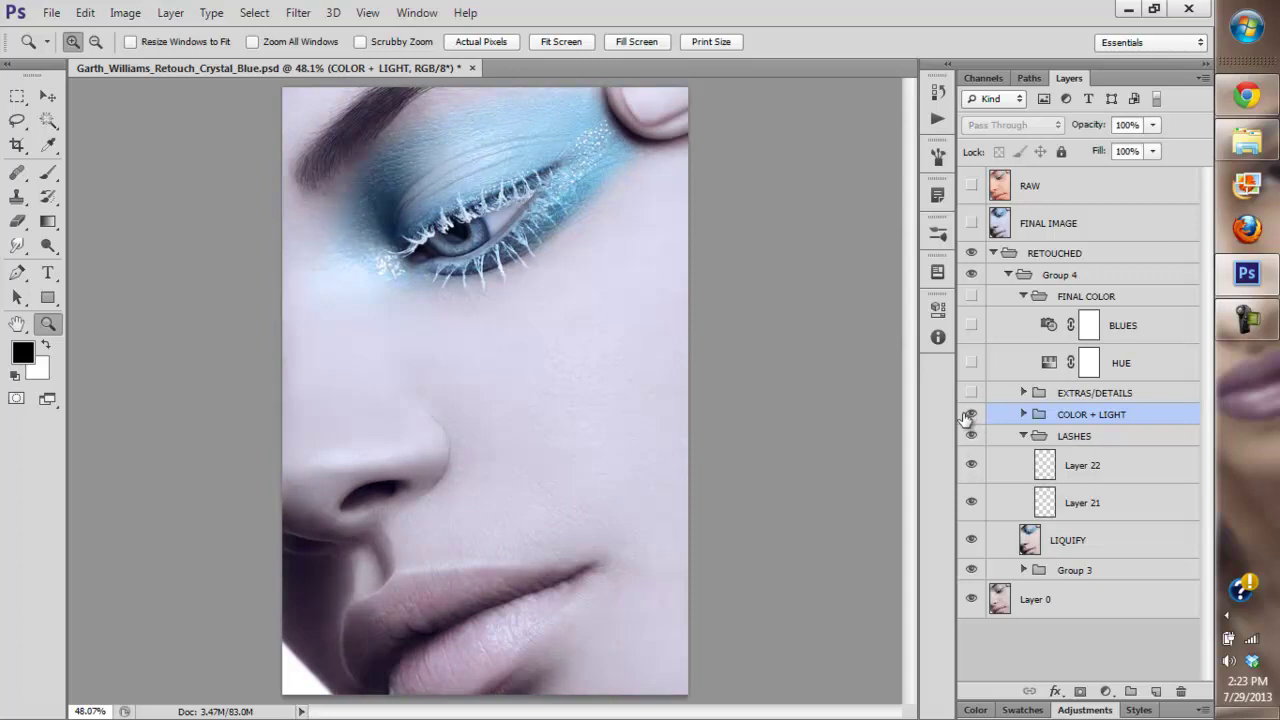
- Show and expand the EXTRAS/DETAILS group with its HEALING and REDUCE HIGHLIGHT layers visible
{"action": "left_click", "coordinate": [970, 393]}
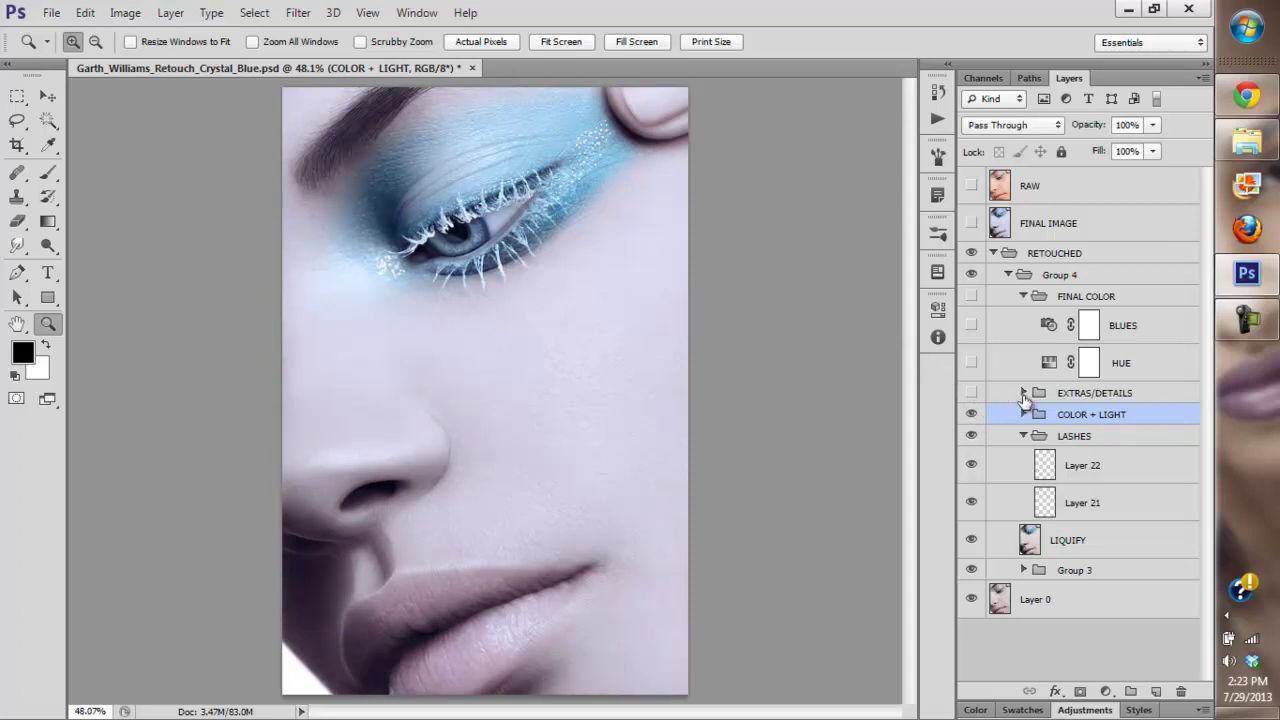
{"action": "left_click", "coordinate": [1023, 393]}
{"action": "left_click", "coordinate": [972, 492]}
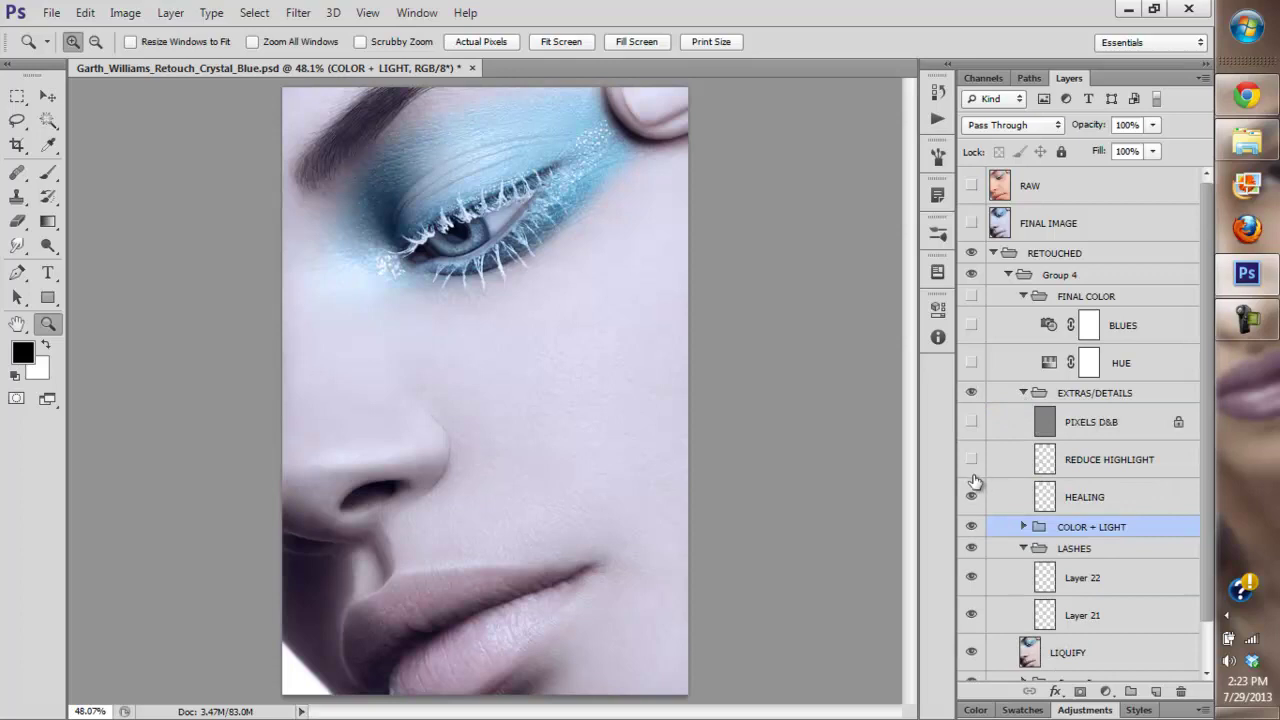
{"action": "left_click", "coordinate": [970, 459]}
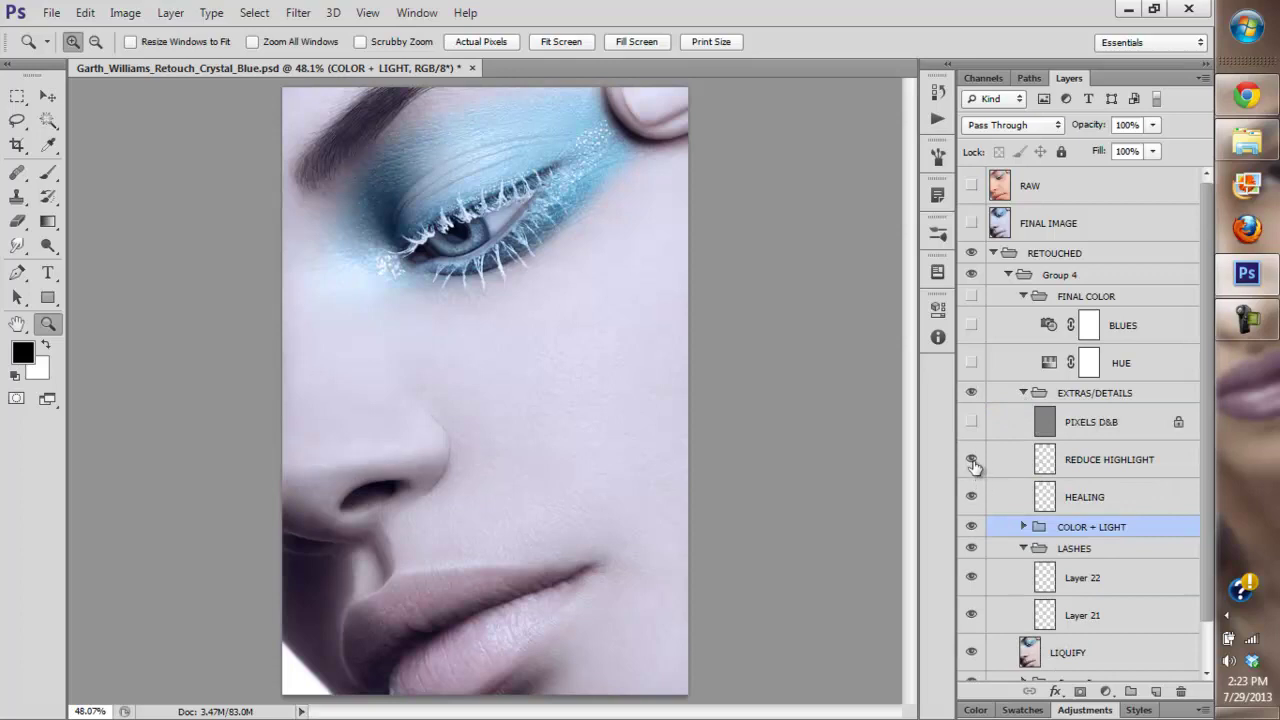
- Compare the cheek and nose skin texture up close with and without the HEALING layer
{"action": "left_click", "coordinate": [473, 407]}
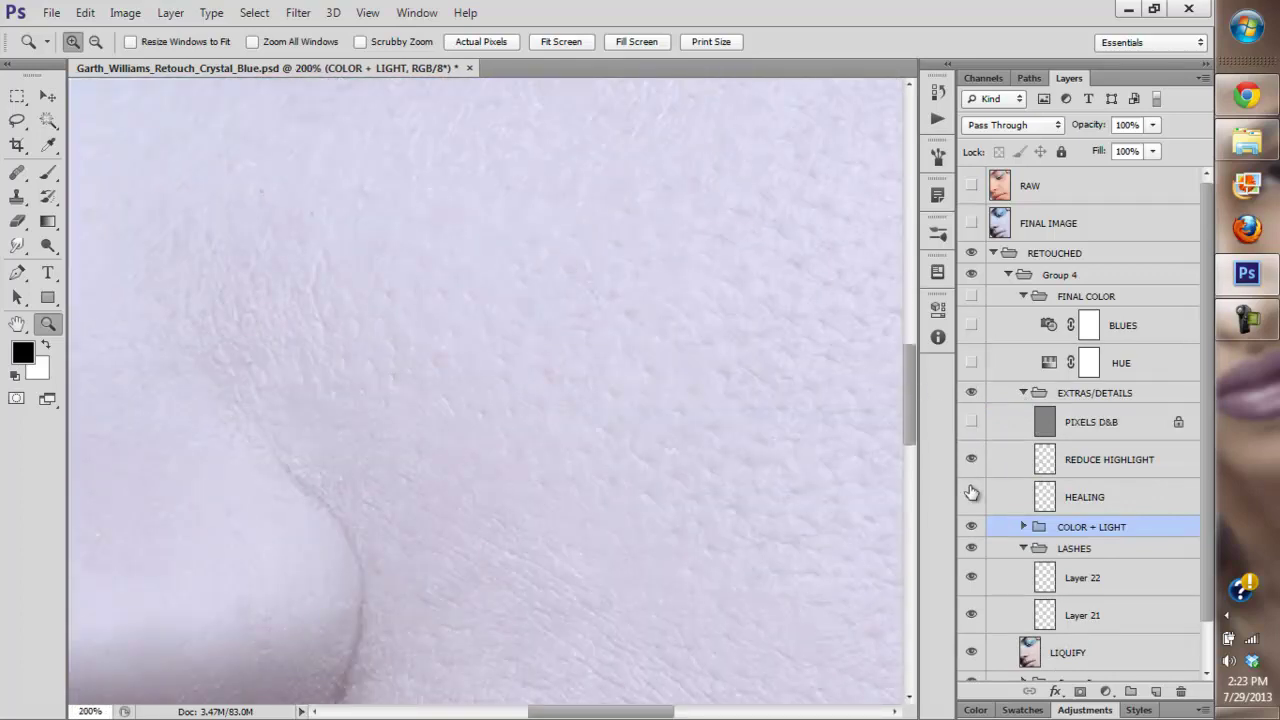
{"action": "left_click", "coordinate": [972, 497]}
{"action": "left_click", "coordinate": [970, 497]}
{"action": "left_click_drag", "start_coordinate": [664, 711], "coordinate": [748, 711]}
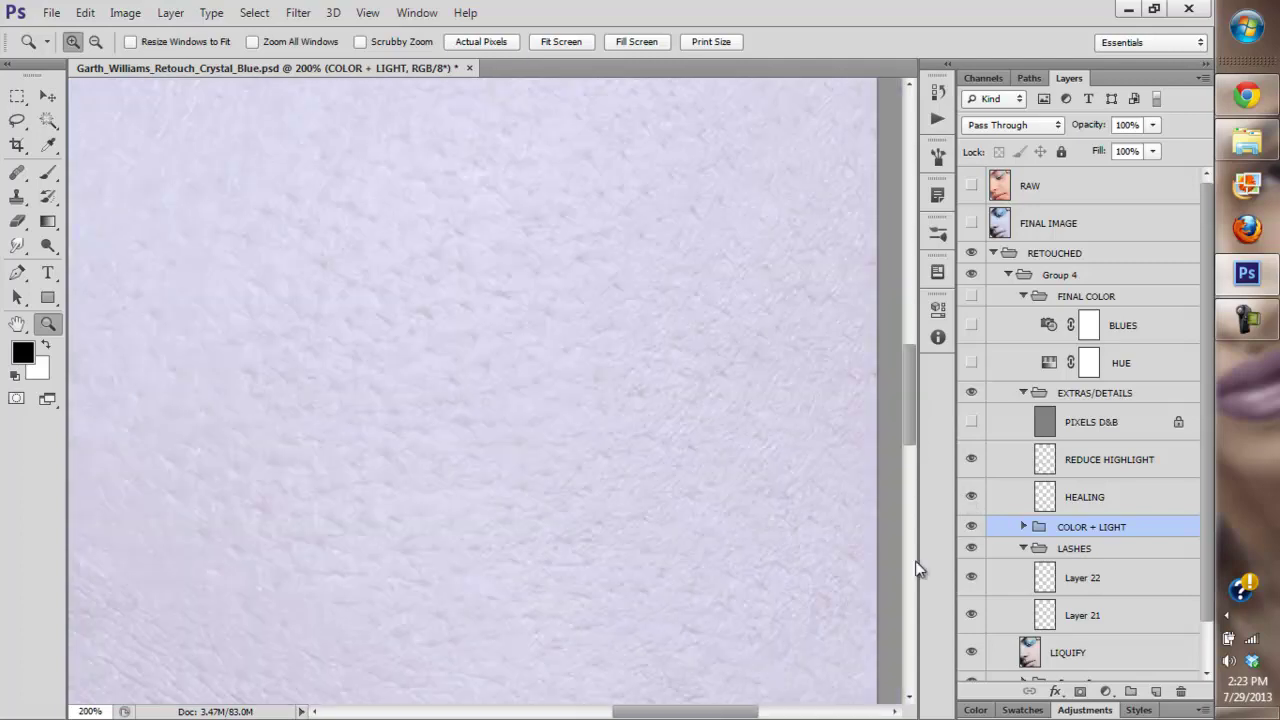
{"action": "left_click", "coordinate": [562, 42]}
{"action": "left_click_drag", "start_coordinate": [314, 406], "coordinate": [680, 476]}
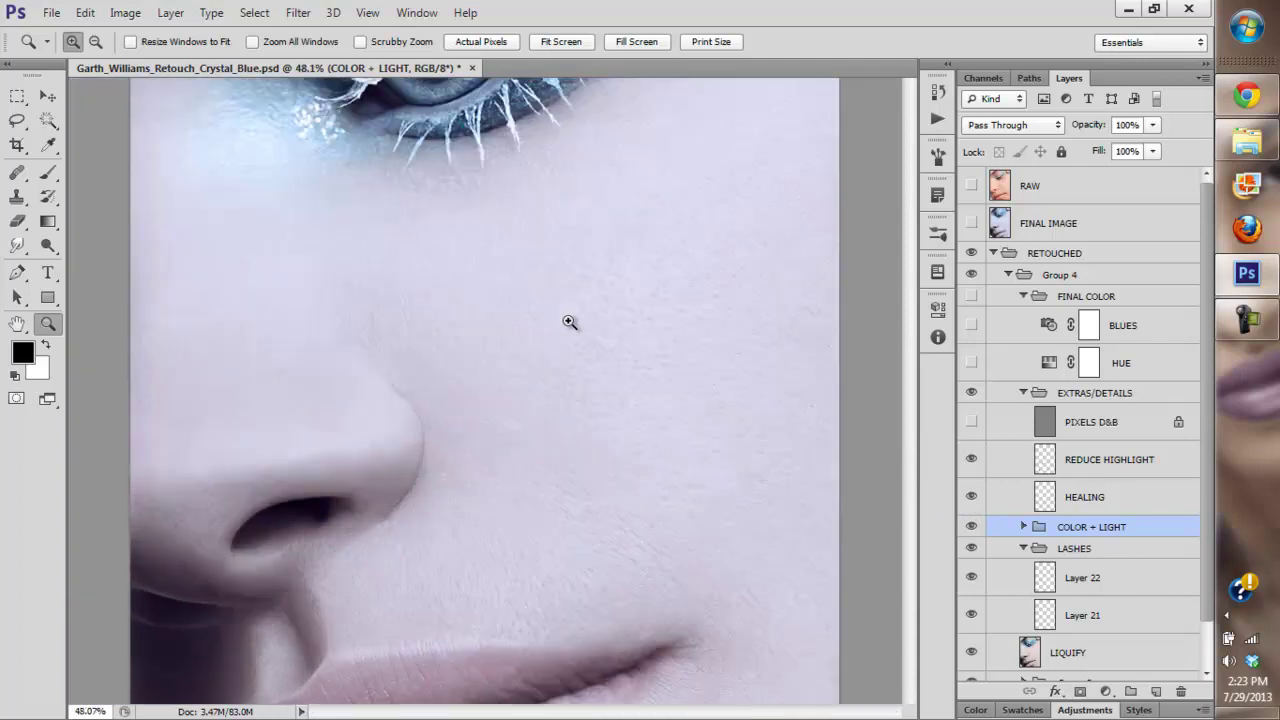
{"action": "left_click", "coordinate": [968, 495]}
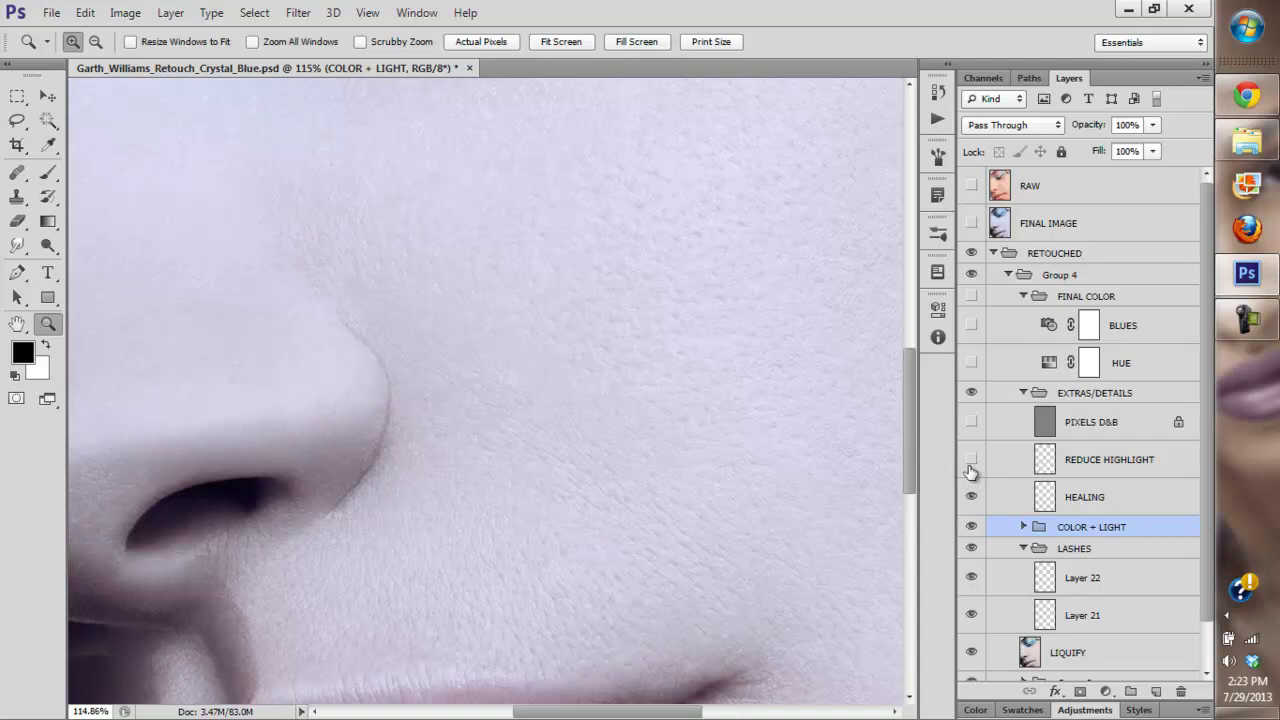
- Compare the skin highlights around the nose and cheek with and without the REDUCE HIGHLIGHT layer
{"action": "left_click", "coordinate": [970, 460]}
{"action": "left_click", "coordinate": [969, 463]}
{"action": "left_click", "coordinate": [969, 462]}
- Show the PIXELS D&B layer, view it in isolation on the full portrait and restore the other layers' visibility
{"action": "left_click", "coordinate": [971, 422]}
{"action": "left_click", "coordinate": [565, 42]}
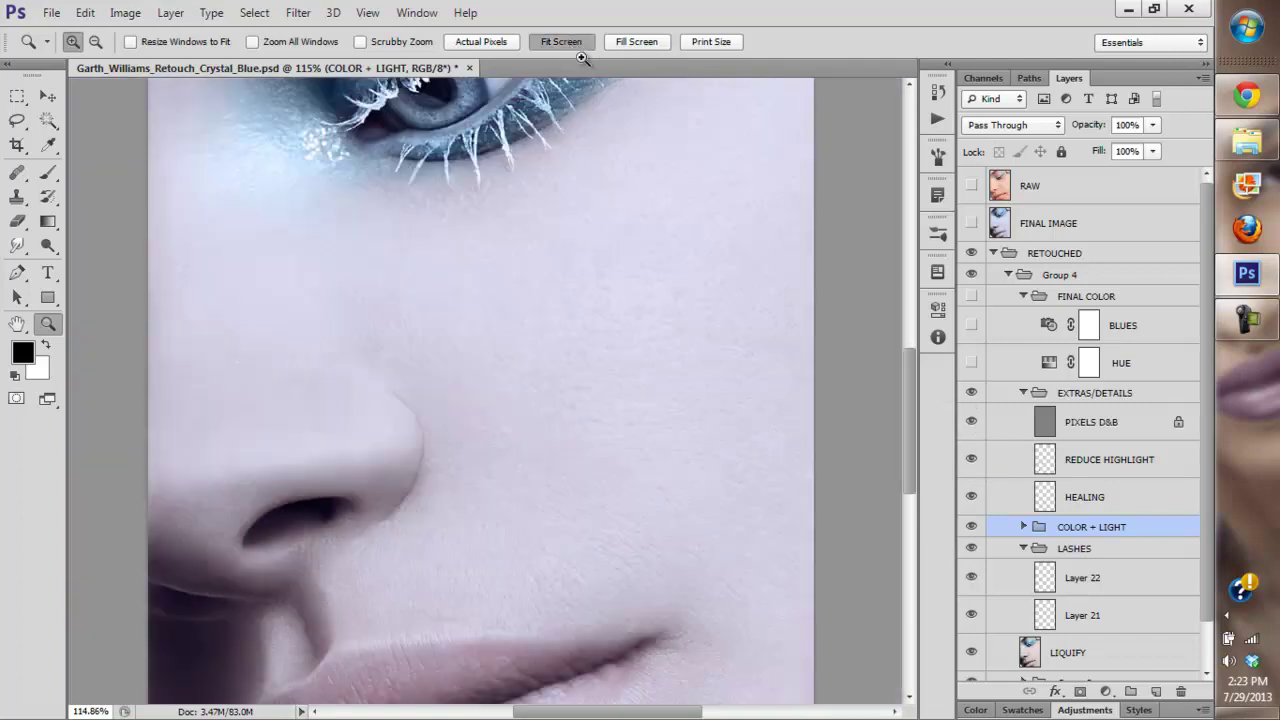
{"action": "left_click", "coordinate": [970, 422], "text": "alt"}
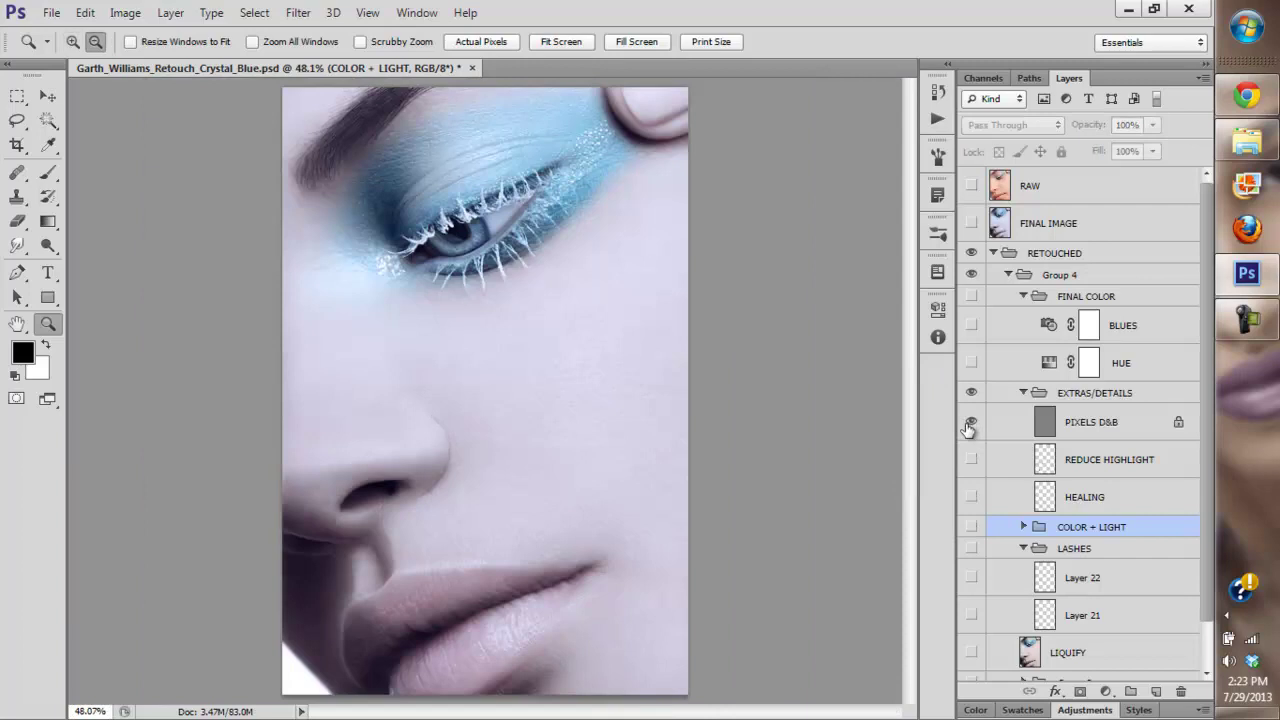
{"action": "left_click", "coordinate": [972, 422], "text": "alt"}
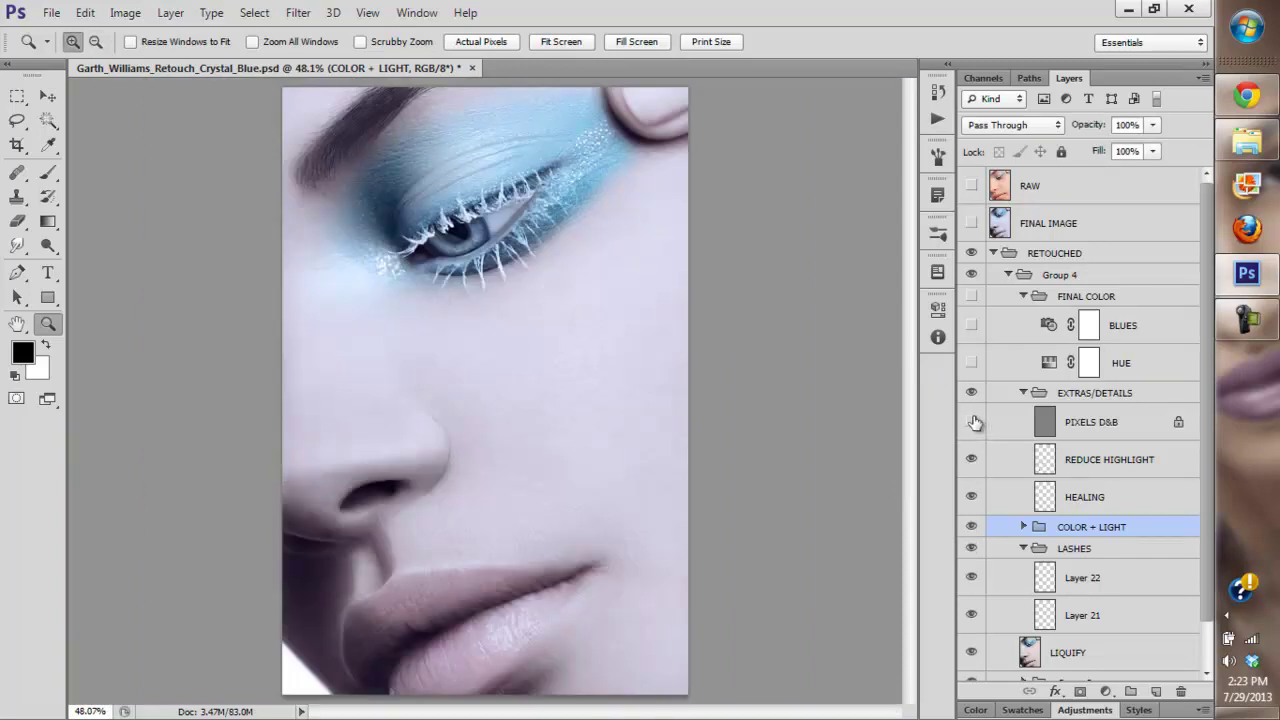
- Show the HUE and BLUES adjustments in the FINAL COLOR group and compare the portrait with and without Group 4
{"action": "left_click", "coordinate": [1023, 392]}
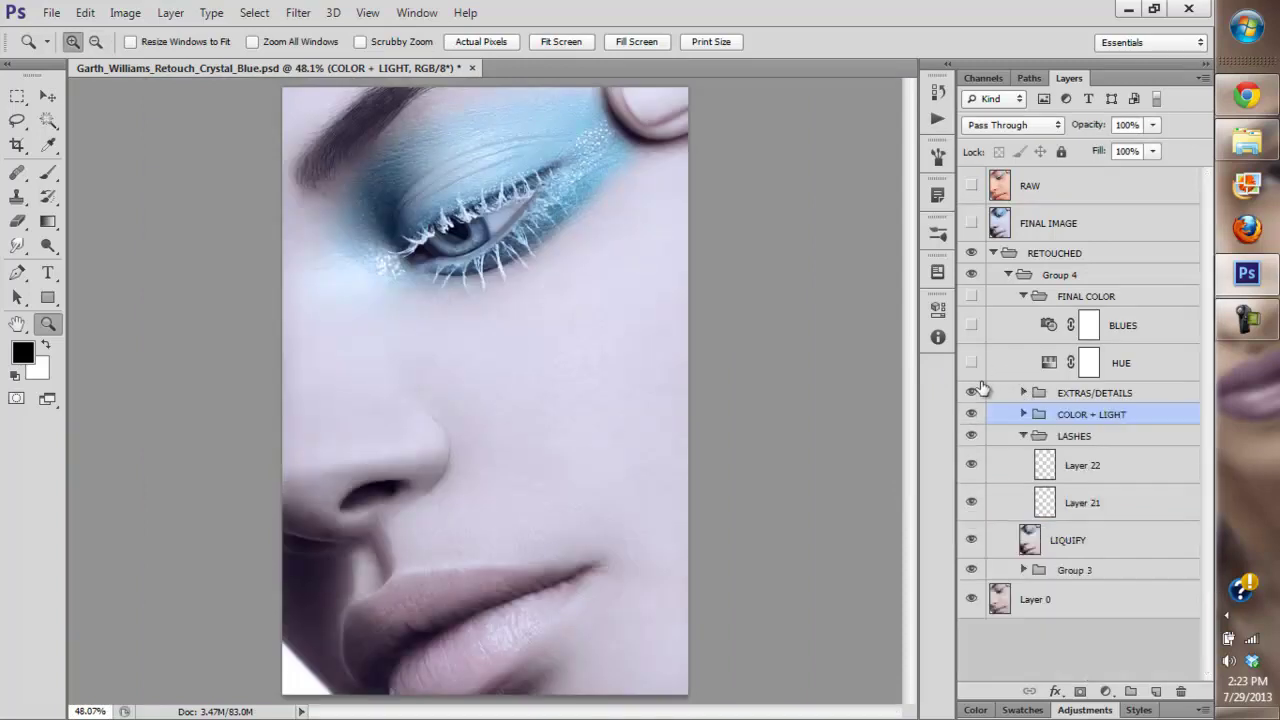
{"action": "left_click", "coordinate": [970, 363]}
{"action": "left_click", "coordinate": [971, 325]}
{"action": "left_click", "coordinate": [975, 275]}
{"action": "left_click", "coordinate": [973, 275]}
- Collapse the RETOUCHED group and show the FINAL IMAGE layer
{"action": "left_click", "coordinate": [998, 258]}
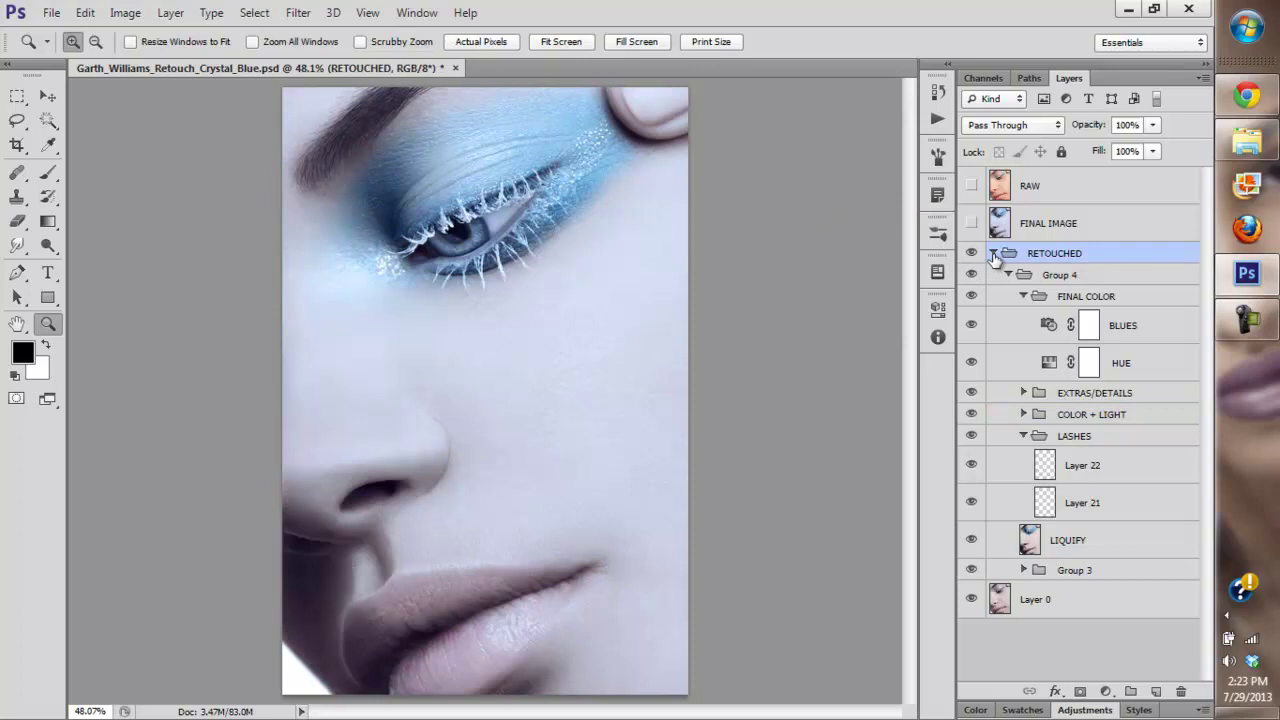
{"action": "left_click", "coordinate": [993, 253]}
{"action": "left_click", "coordinate": [971, 222]}
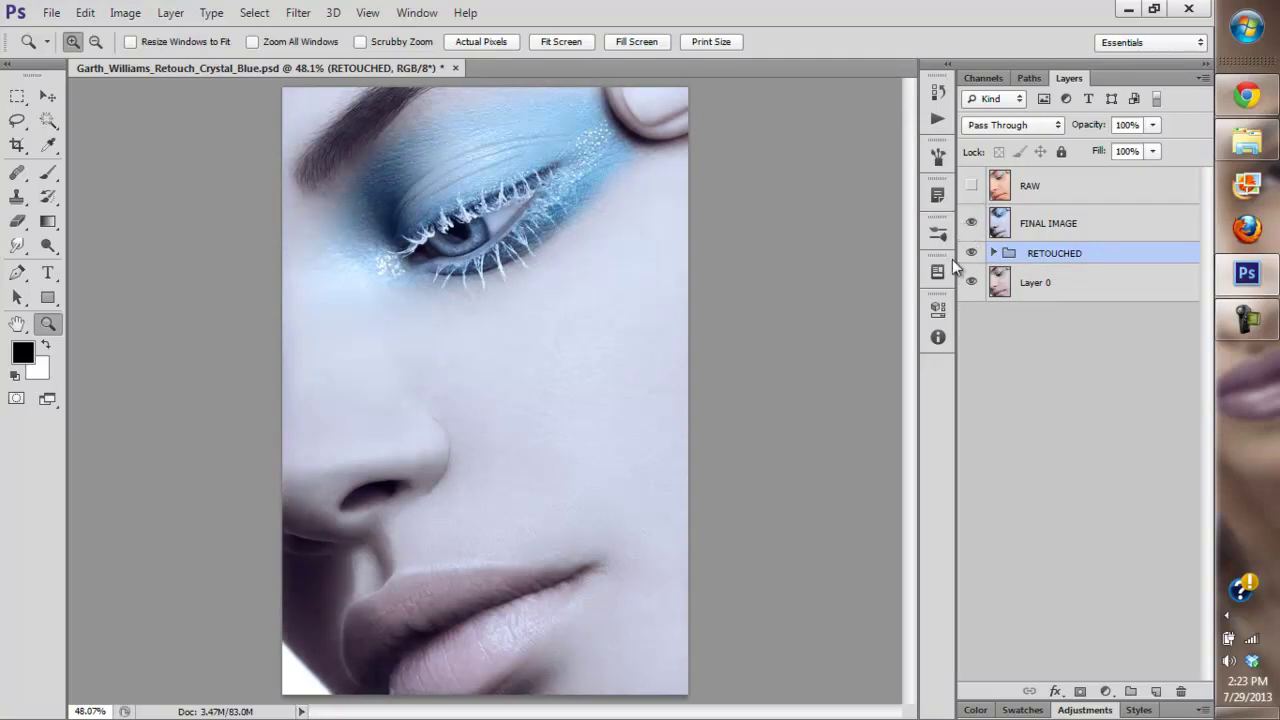
- Compare the original RAW photo with the finished retouch by toggling the RAW layer's visibility
{"action": "left_click", "coordinate": [971, 186]}
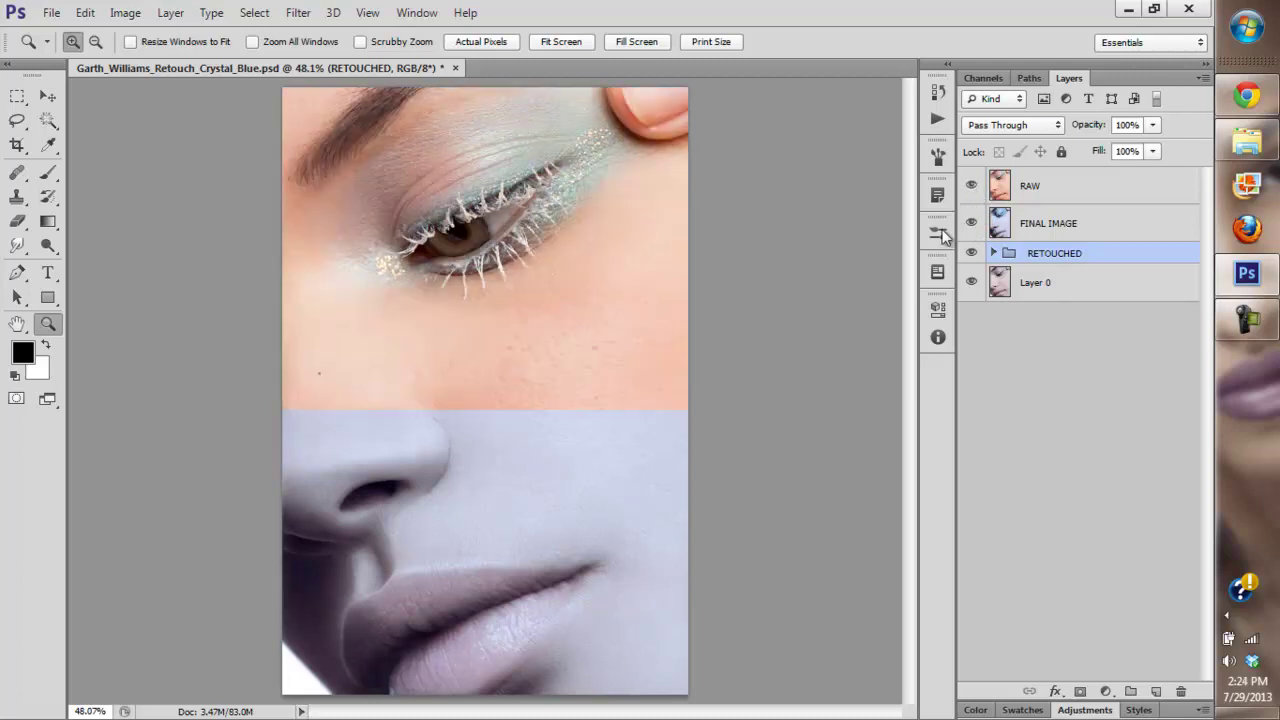
{"action": "left_click", "coordinate": [971, 186]}
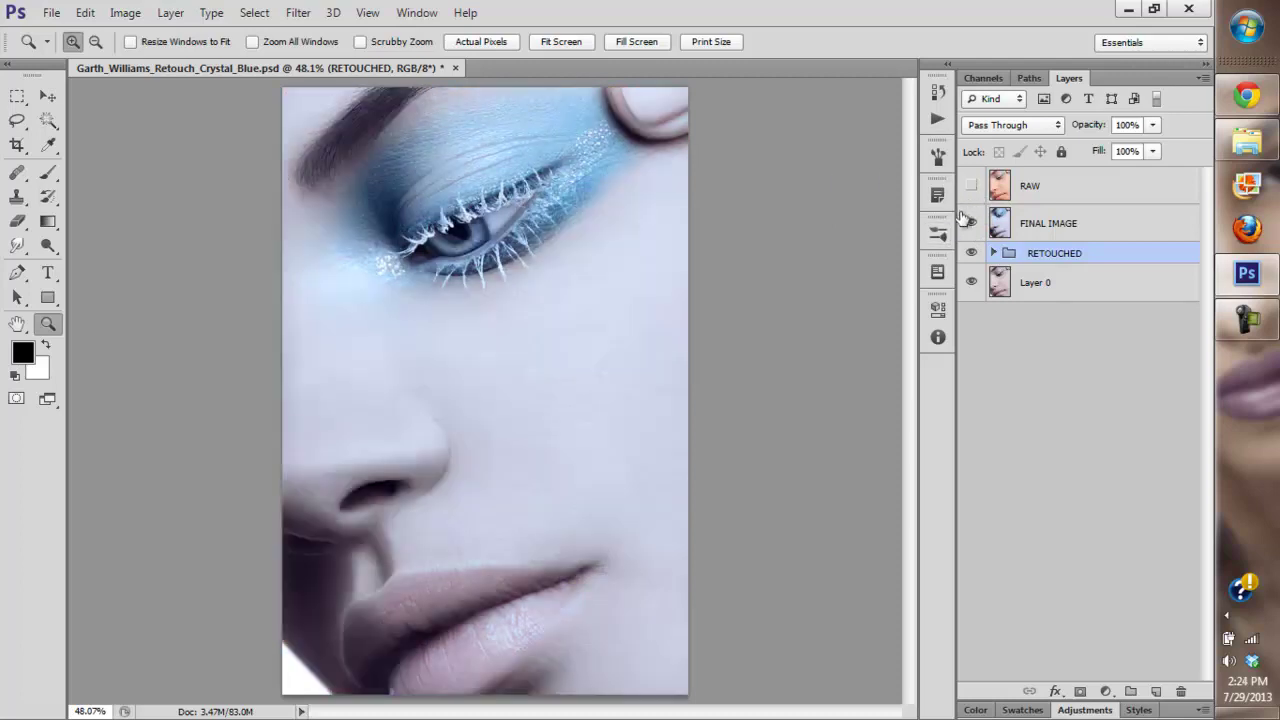
{"action": "left_click", "coordinate": [971, 186]}
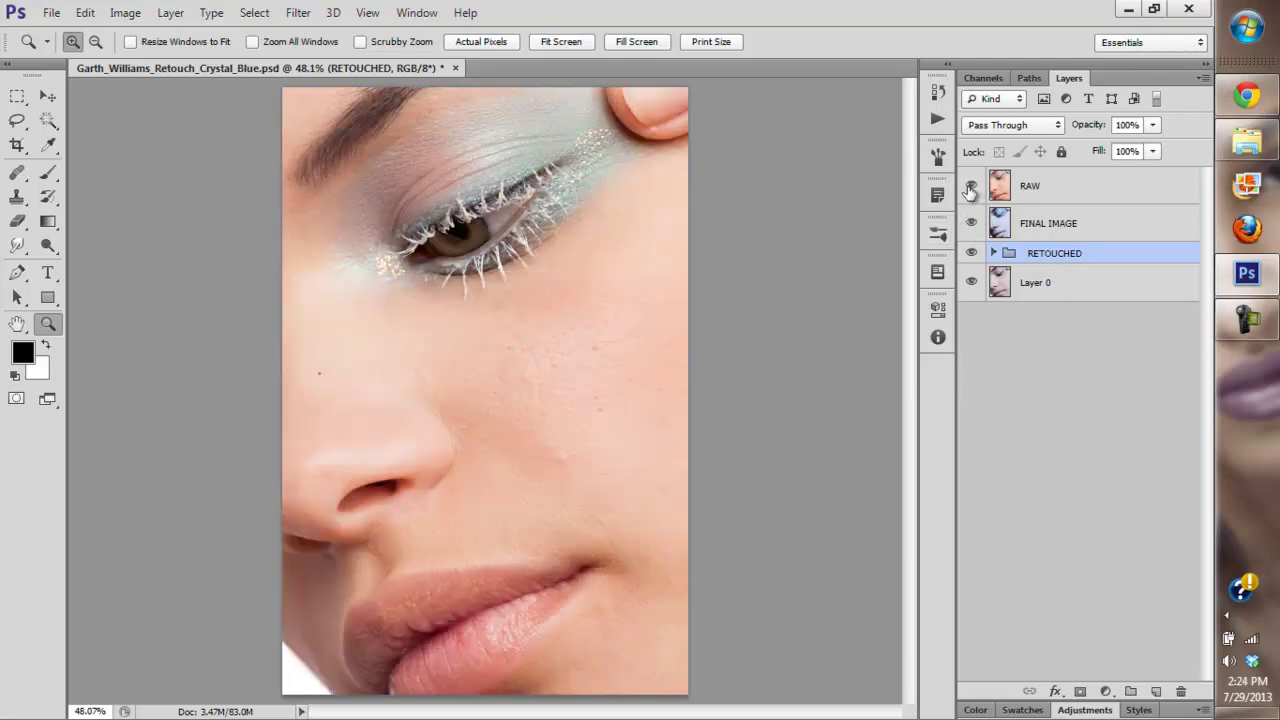
{"action": "left_click", "coordinate": [971, 186]}
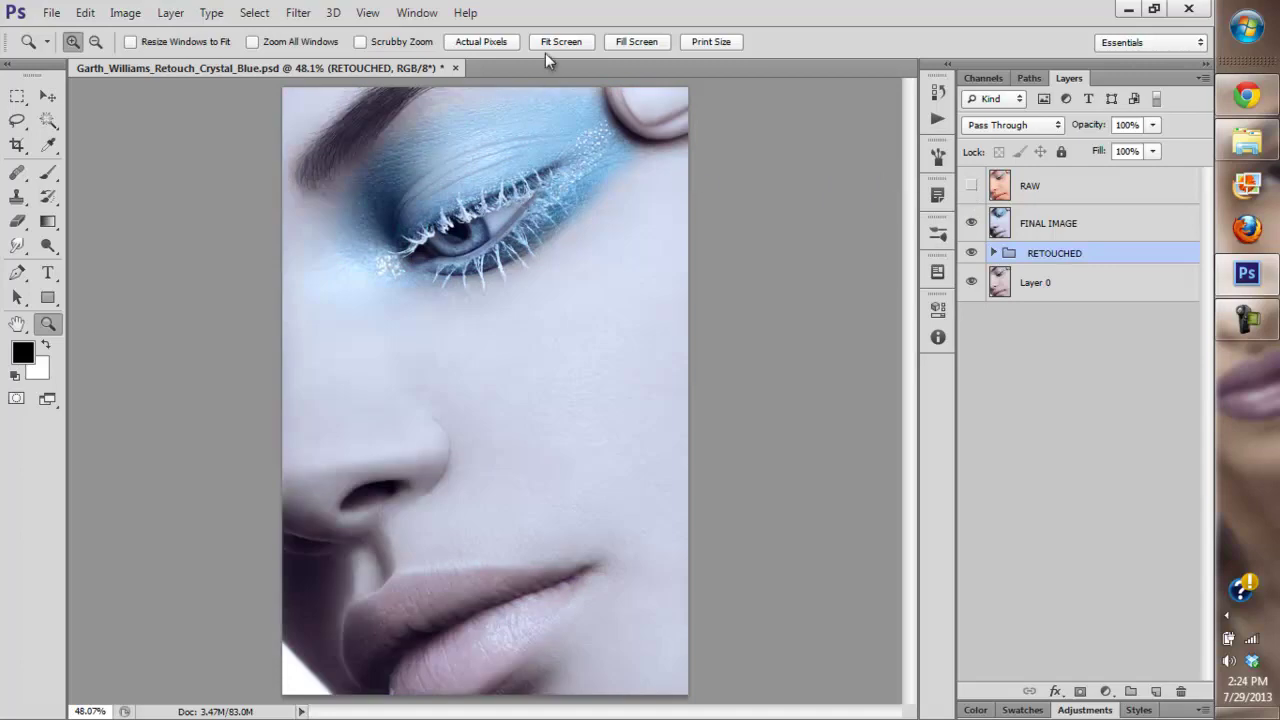
{"action": "left_click", "coordinate": [975, 186]}
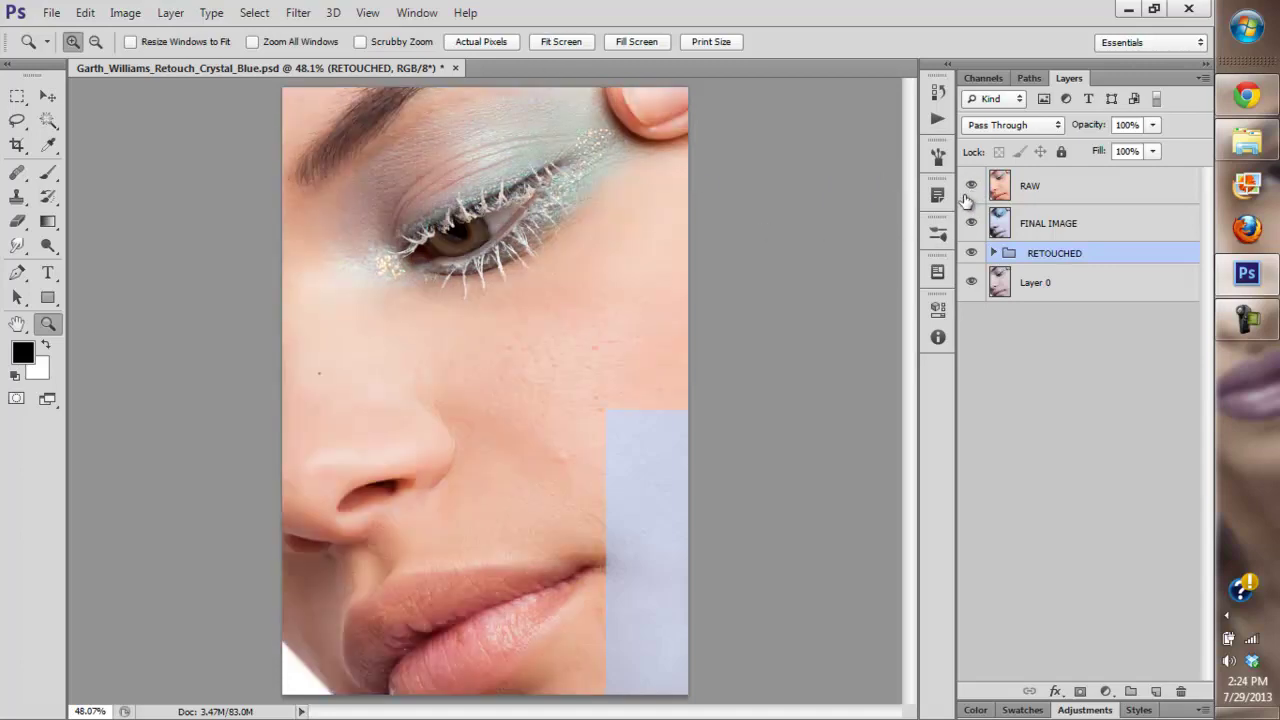
{"action": "left_click", "coordinate": [970, 186]}
{"action": "left_click", "coordinate": [970, 186]}
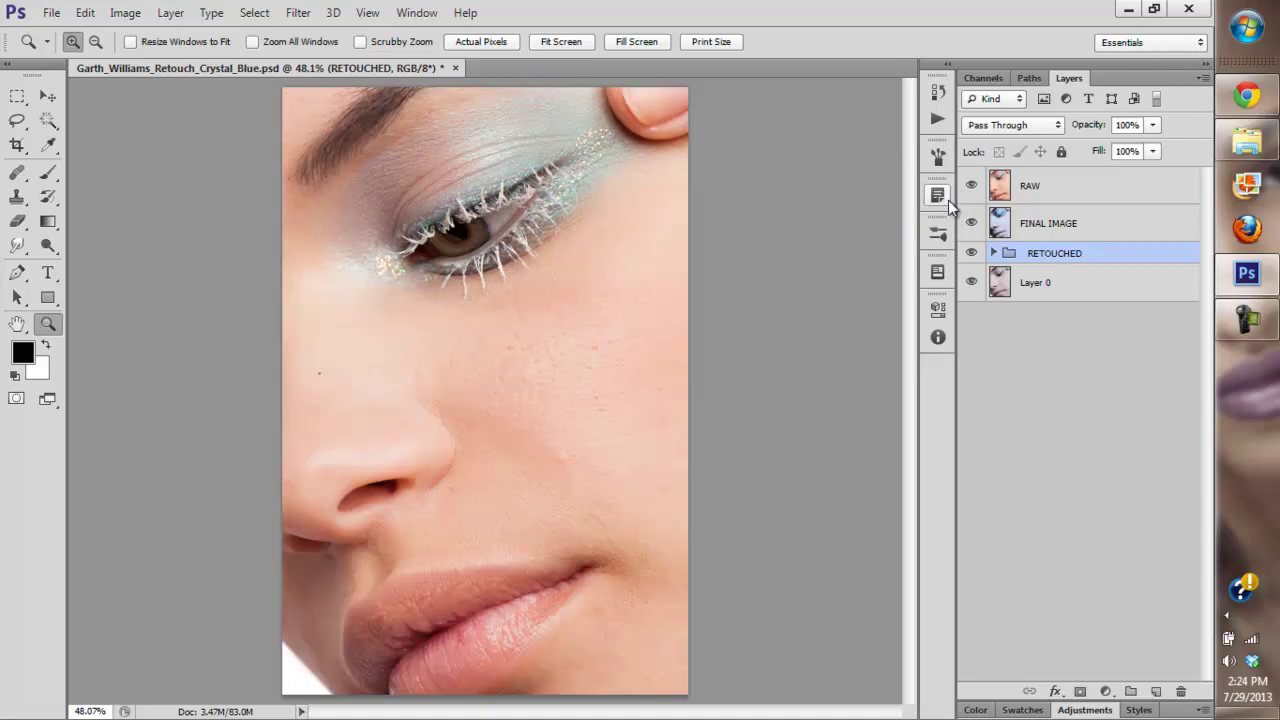
- Hide the RAW layer and the RETOUCHED group, leaving FINAL IMAGE over Layer 0 with the whole portrait fitted on screen
{"action": "left_click", "coordinate": [974, 187]}
{"action": "left_click", "coordinate": [973, 254]}
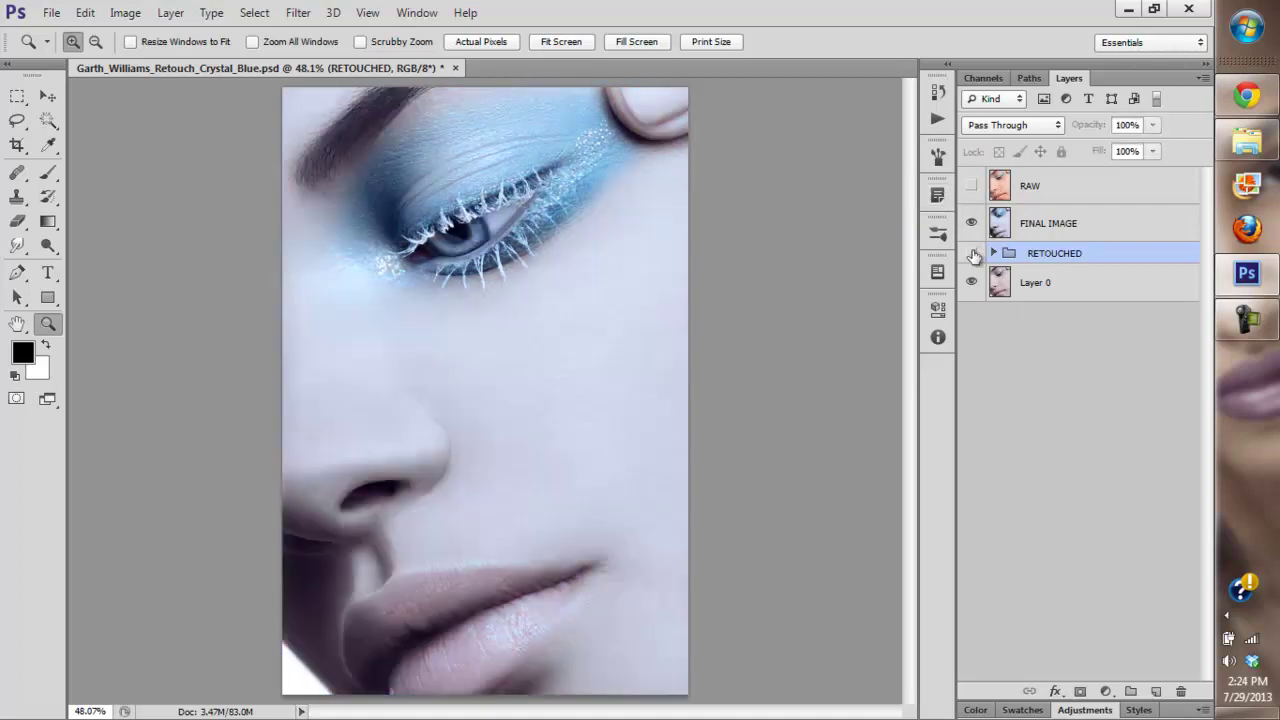
{"action": "left_click", "coordinate": [974, 221]}
{"action": "left_click", "coordinate": [972, 222]}
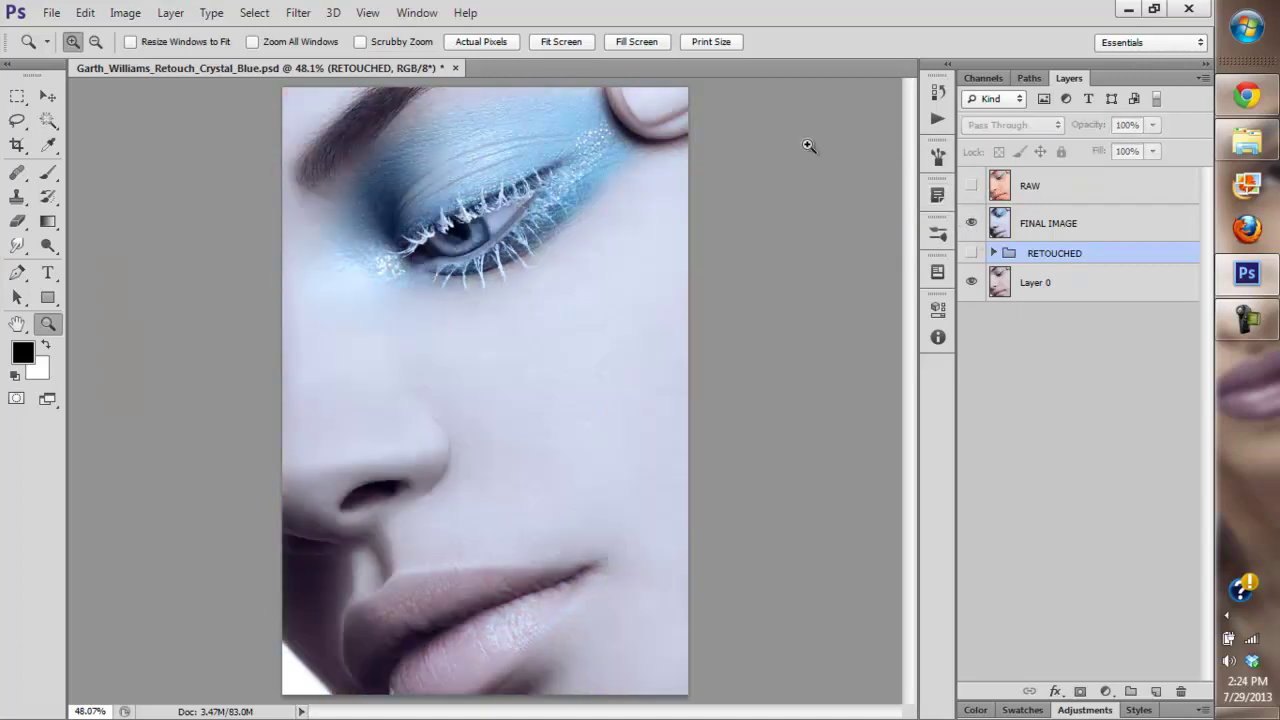
{"action": "left_click", "coordinate": [795, 158]}
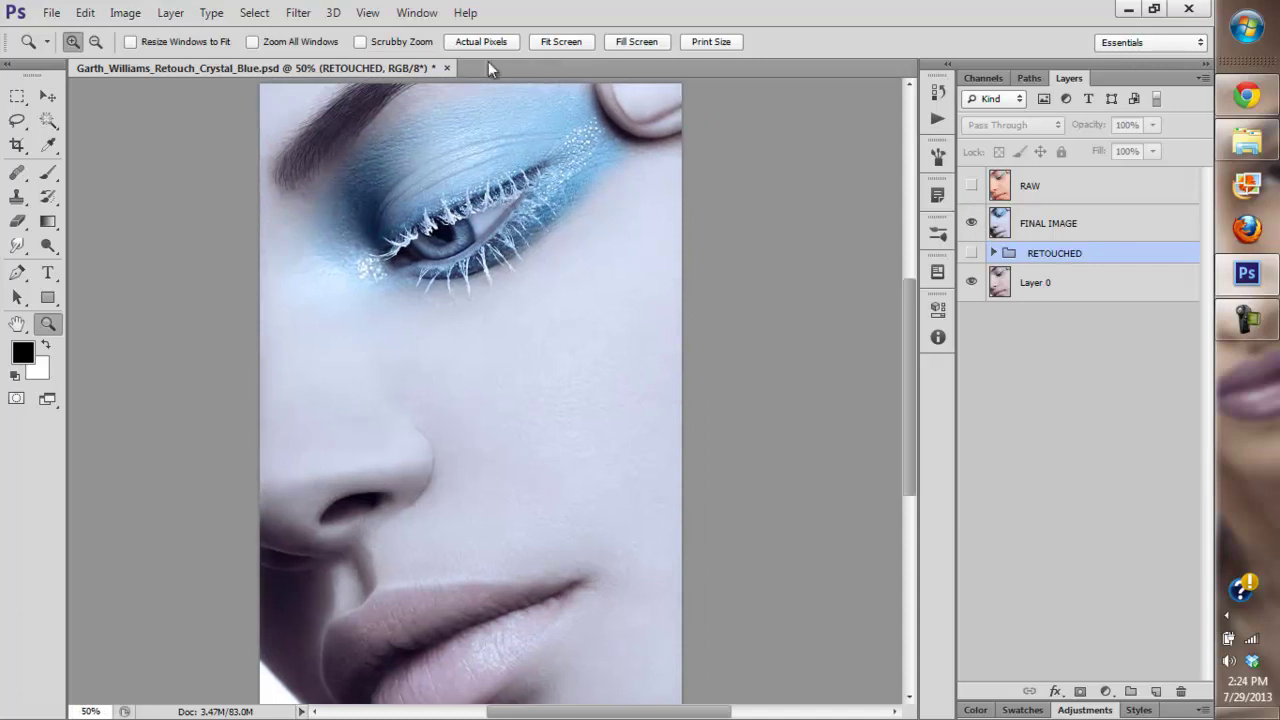
{"action": "left_click", "coordinate": [561, 41]}
{"action": "left_click", "coordinate": [973, 251]}
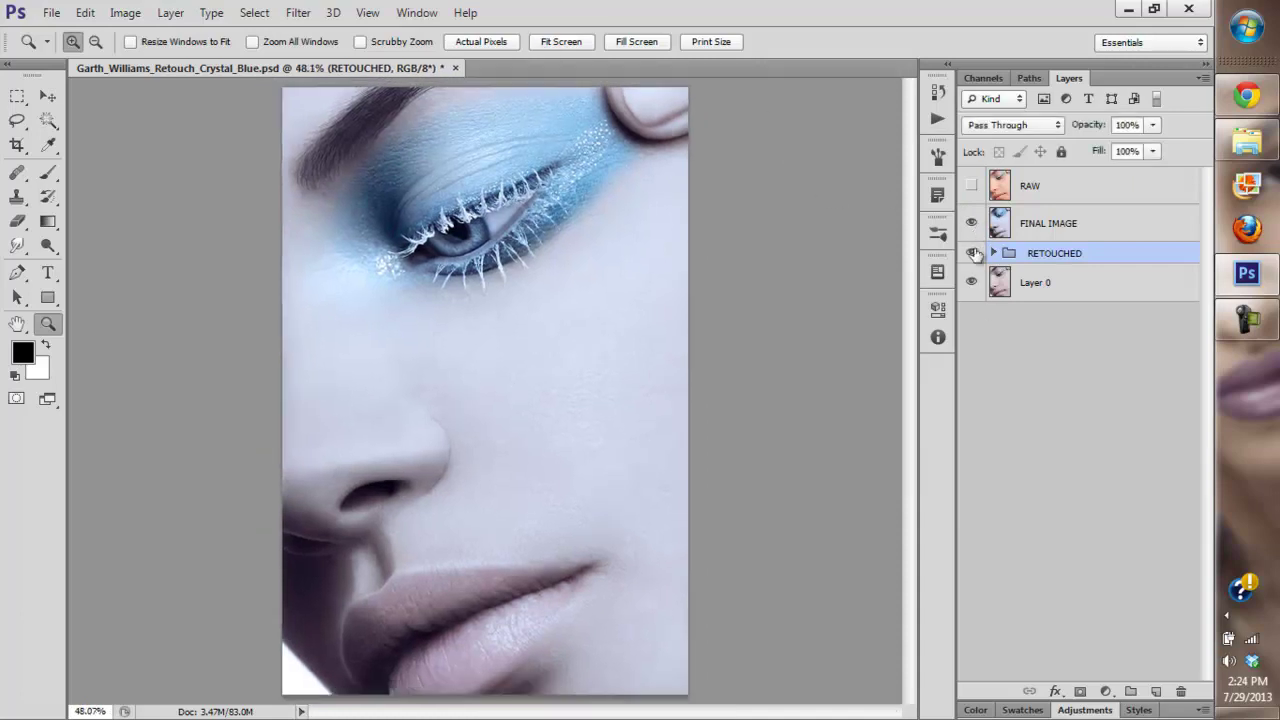
{"action": "left_click", "coordinate": [973, 253]}
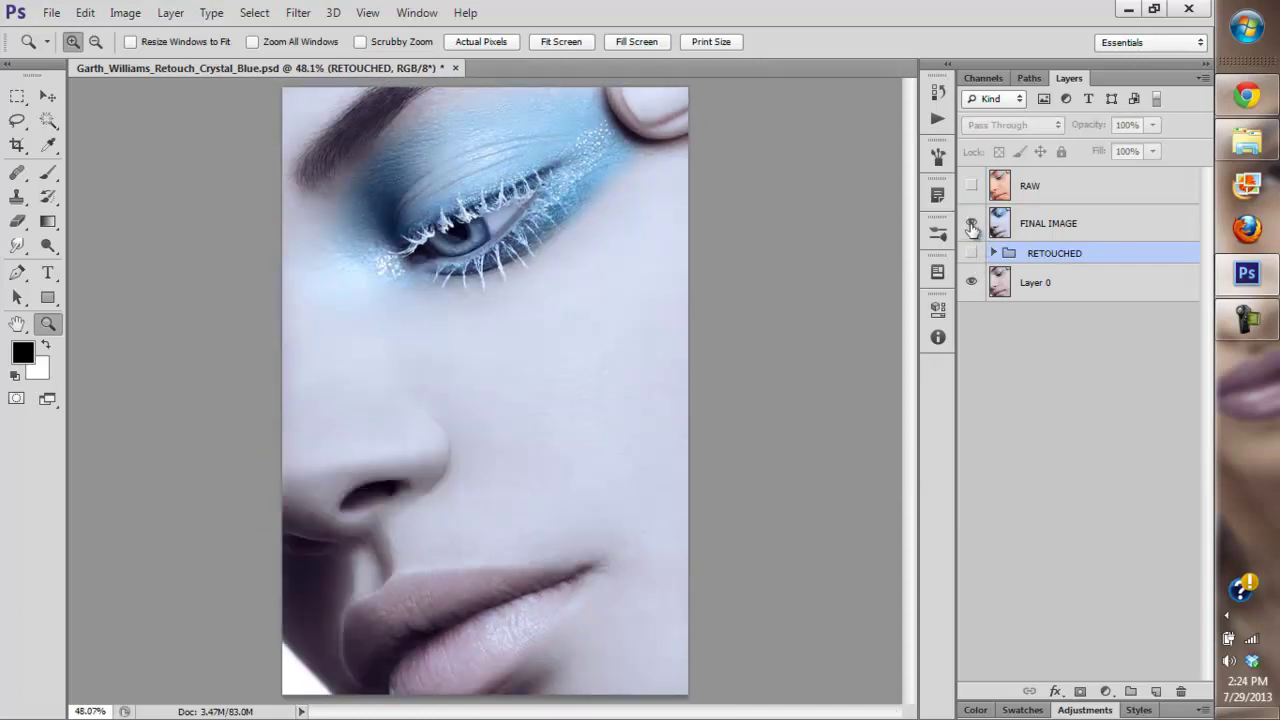
- Compare the finished portrait with Layer 0 by repeatedly toggling the FINAL IMAGE layer's visibility, ending with it shown
{"action": "left_click", "coordinate": [972, 225]}
{"action": "left_click", "coordinate": [973, 221]}
{"action": "left_click", "coordinate": [973, 224]}
{"action": "left_click", "coordinate": [973, 222]}
{"action": "left_click", "coordinate": [974, 222]}
{"action": "left_click", "coordinate": [973, 223]}
{"action": "left_click", "coordinate": [972, 224]}
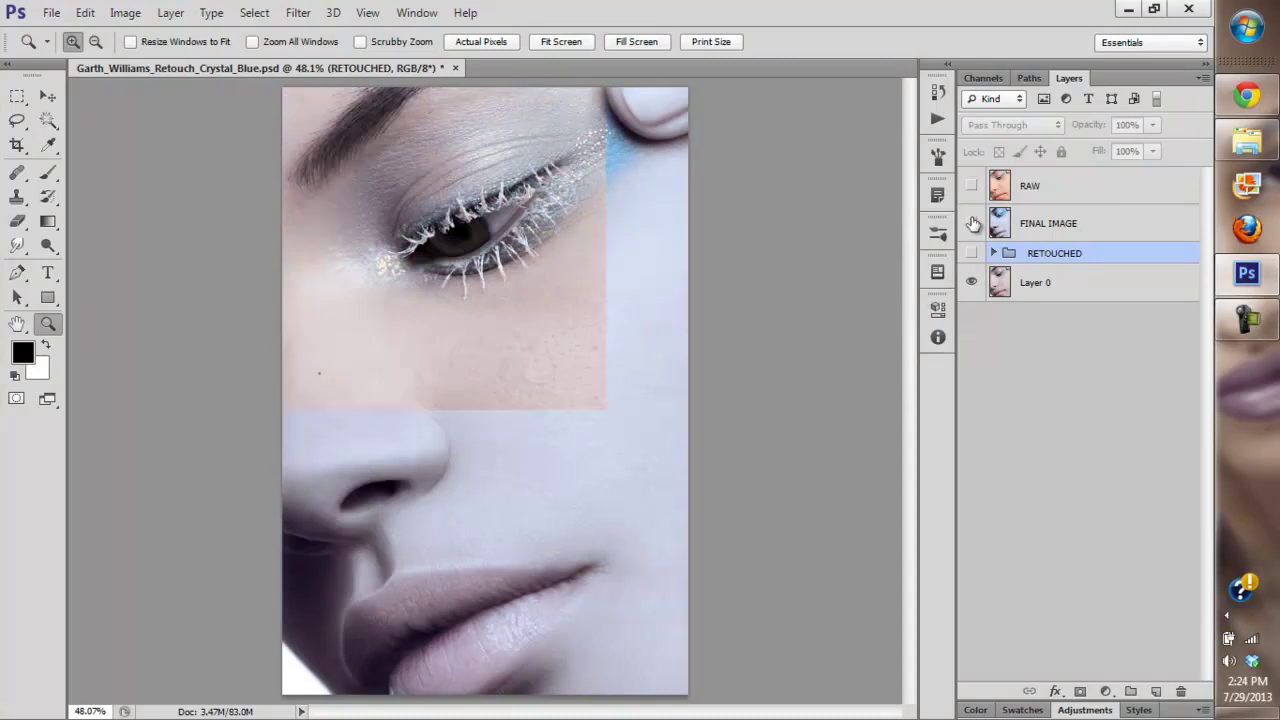
{"action": "left_click", "coordinate": [970, 225]}
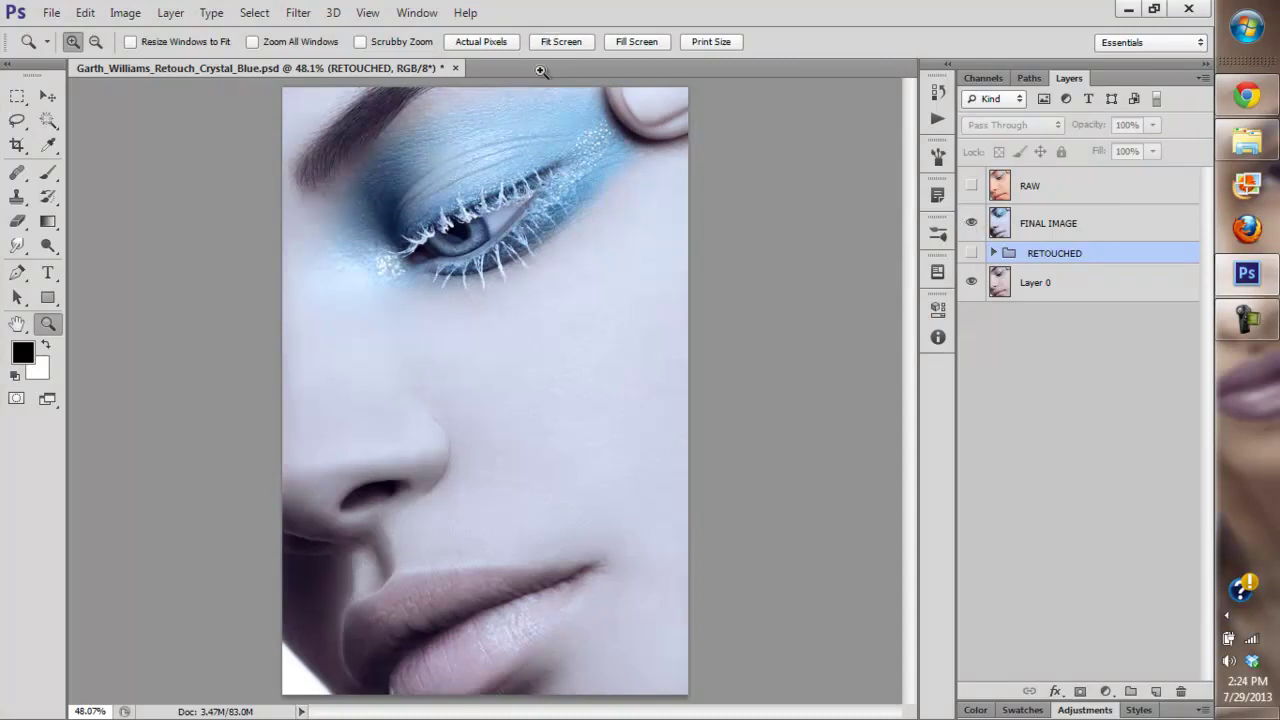
{"action": "left_click", "coordinate": [972, 224]}
{"action": "left_click", "coordinate": [972, 224]}
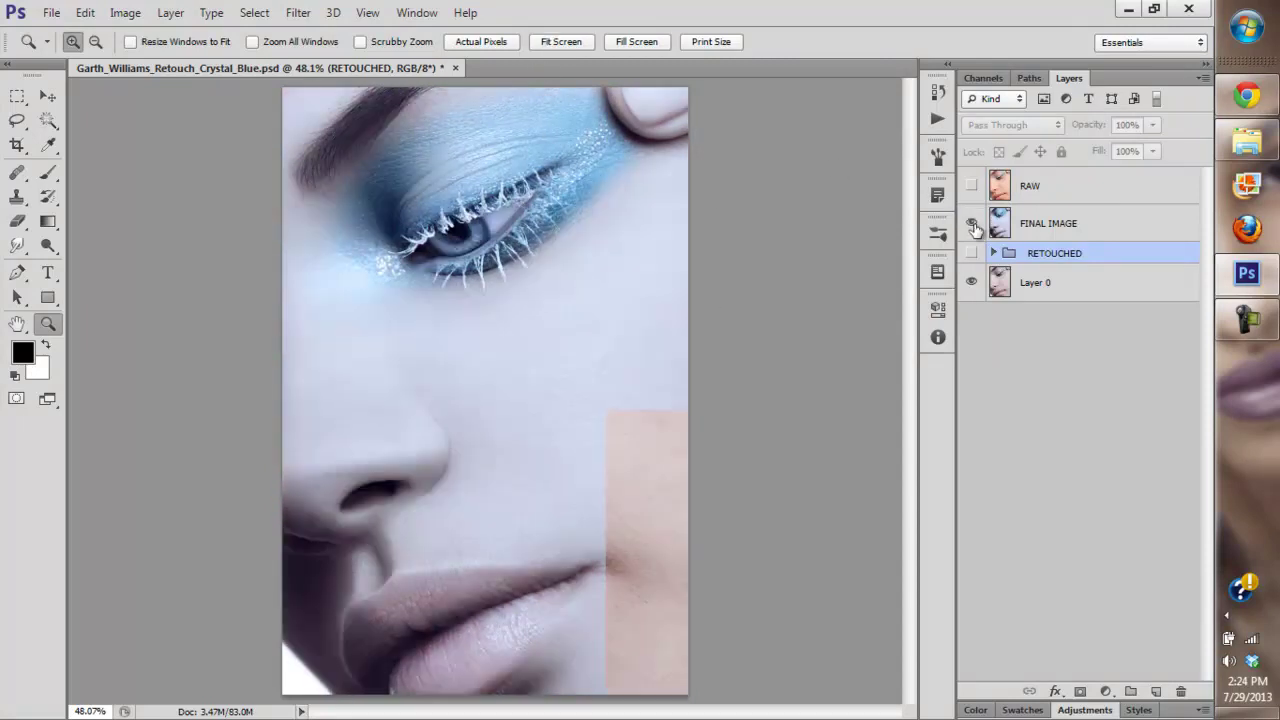
{"action": "left_click", "coordinate": [972, 225]}
{"action": "left_click", "coordinate": [970, 224]}
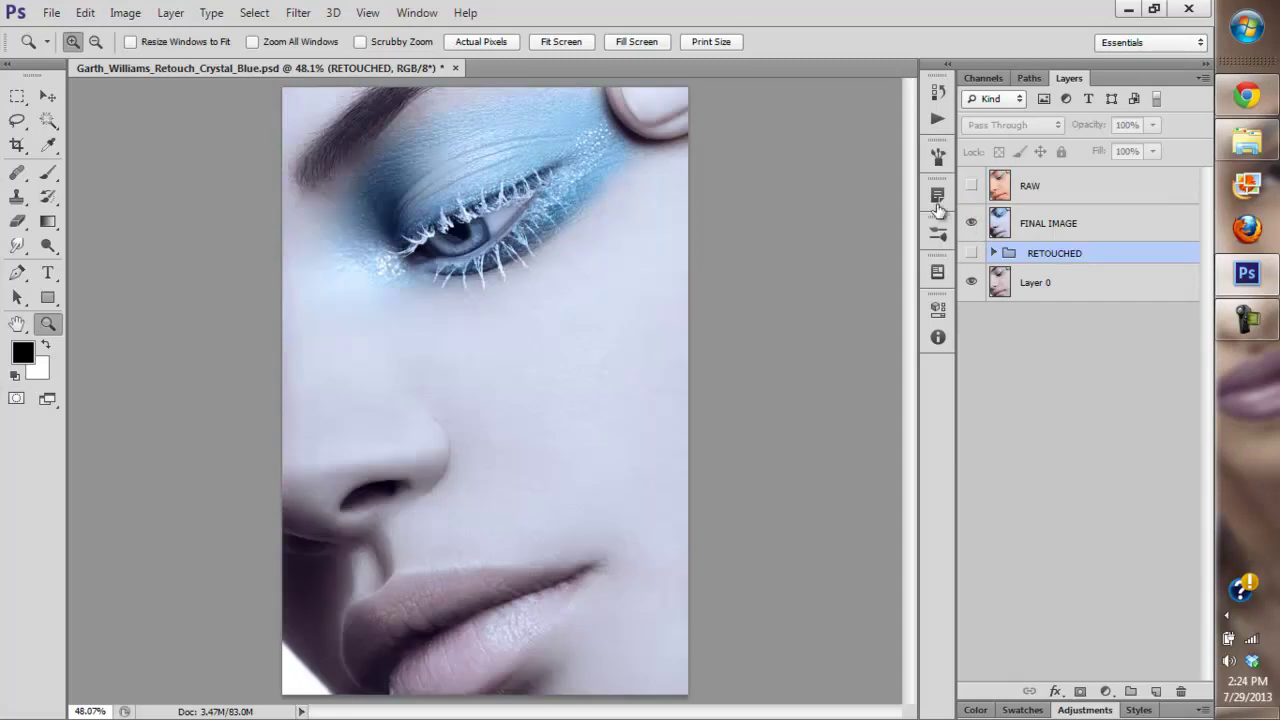
{"action": "left_click", "coordinate": [971, 224]}
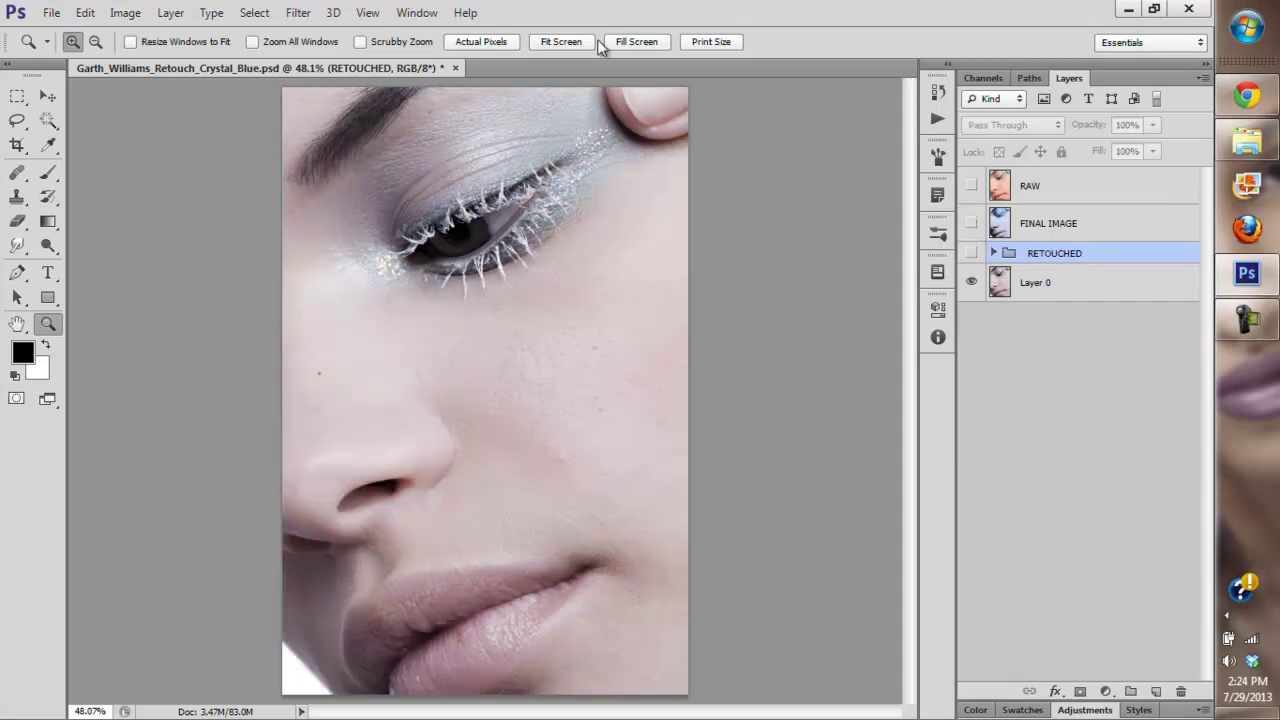
{"action": "left_click", "coordinate": [968, 224]}
- Show the RETOUCHED group, compare it on and off with FINAL IMAGE hidden, restore FINAL IMAGE and briefly view the RAW layer
{"action": "left_click", "coordinate": [968, 251]}
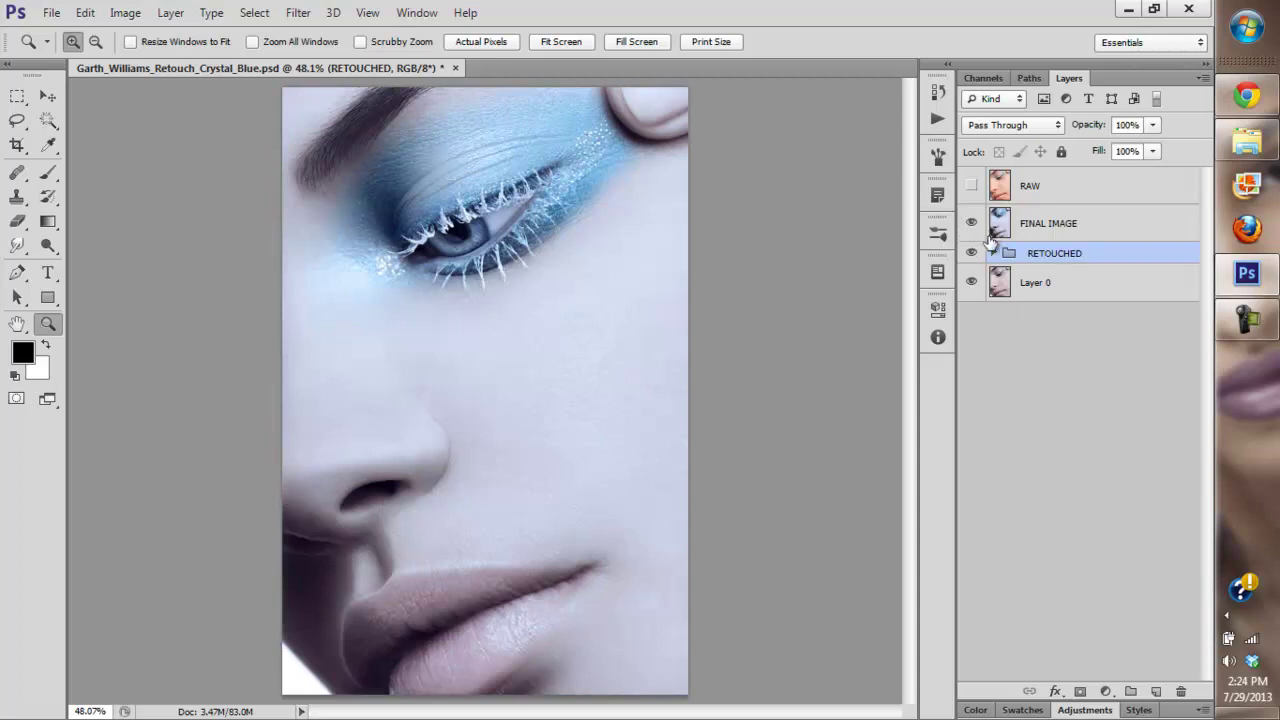
{"action": "left_click", "coordinate": [971, 223]}
{"action": "left_click", "coordinate": [971, 252]}
{"action": "left_click", "coordinate": [971, 252]}
{"action": "left_click", "coordinate": [975, 222]}
{"action": "left_click", "coordinate": [970, 182]}
{"action": "left_click", "coordinate": [970, 185]}
- Hide the RETOUCHED group, compare FINAL IMAGE with Layer 0 several times and show the group again
{"action": "left_click", "coordinate": [971, 254]}
{"action": "left_click", "coordinate": [971, 222]}
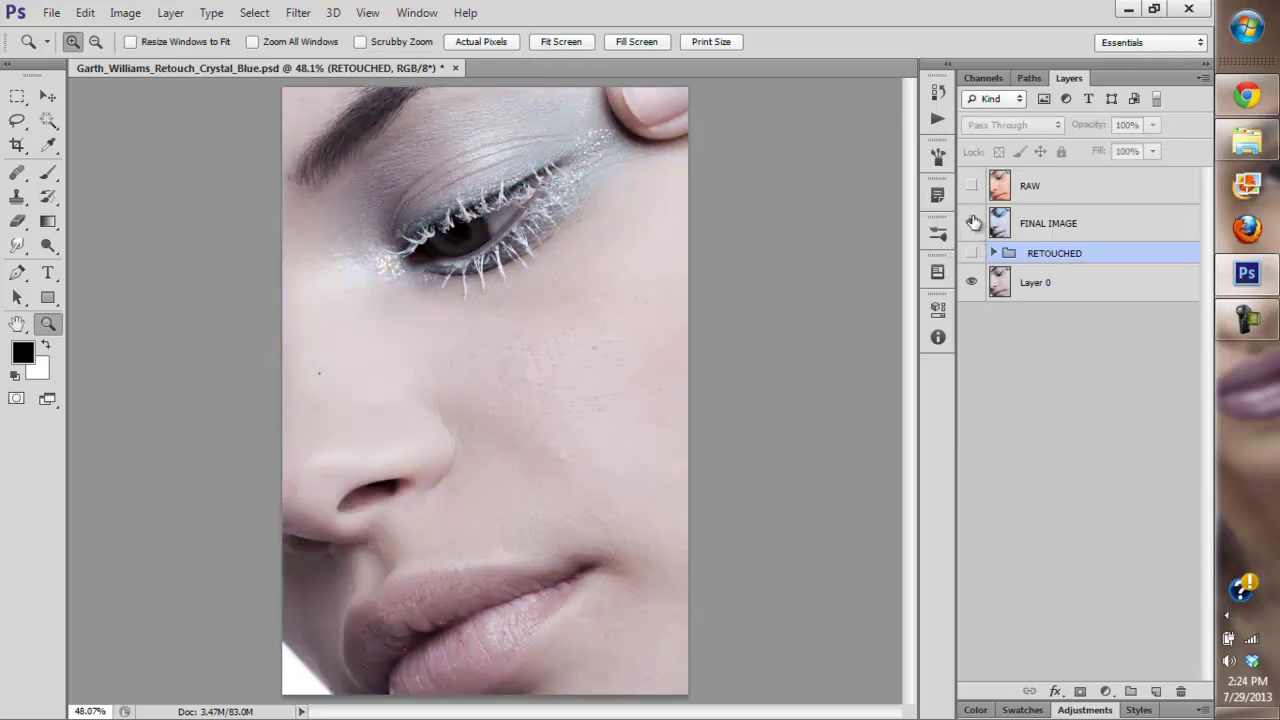
{"action": "left_click", "coordinate": [971, 222]}
{"action": "left_click", "coordinate": [971, 222]}
{"action": "left_click", "coordinate": [971, 222]}
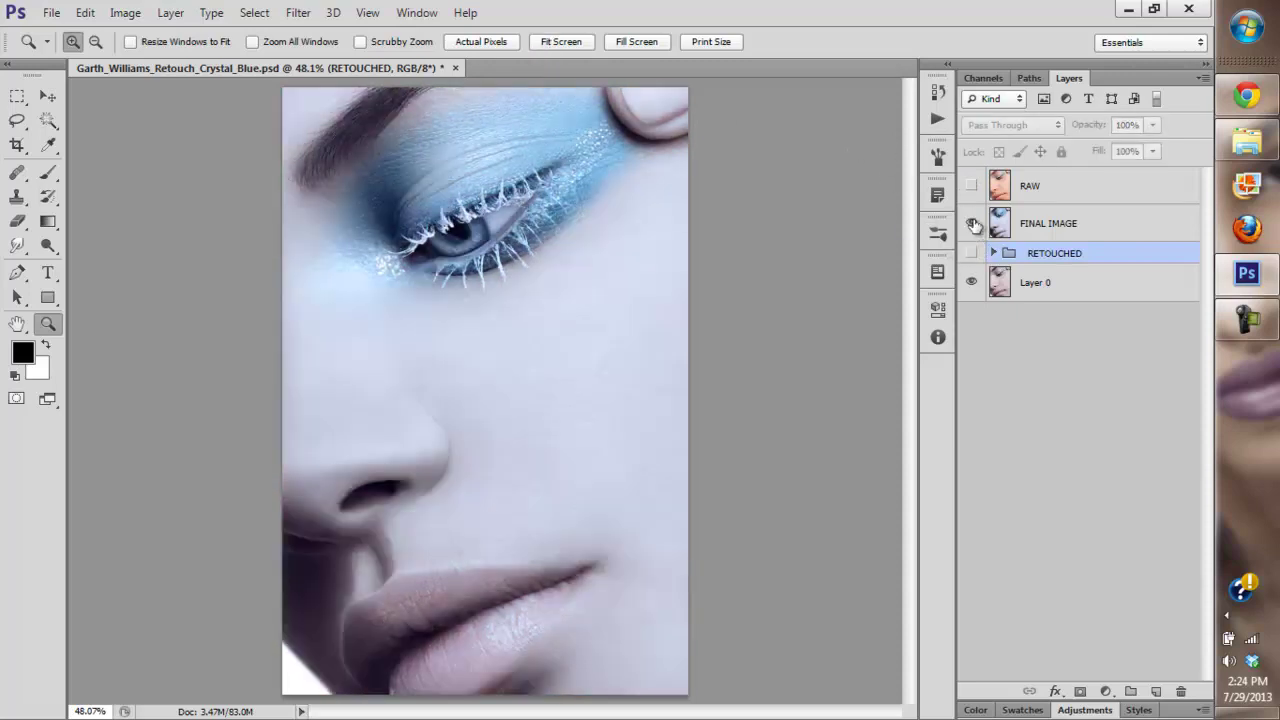
{"action": "left_click", "coordinate": [971, 224]}
{"action": "left_click", "coordinate": [971, 224]}
{"action": "left_click", "coordinate": [972, 253]}
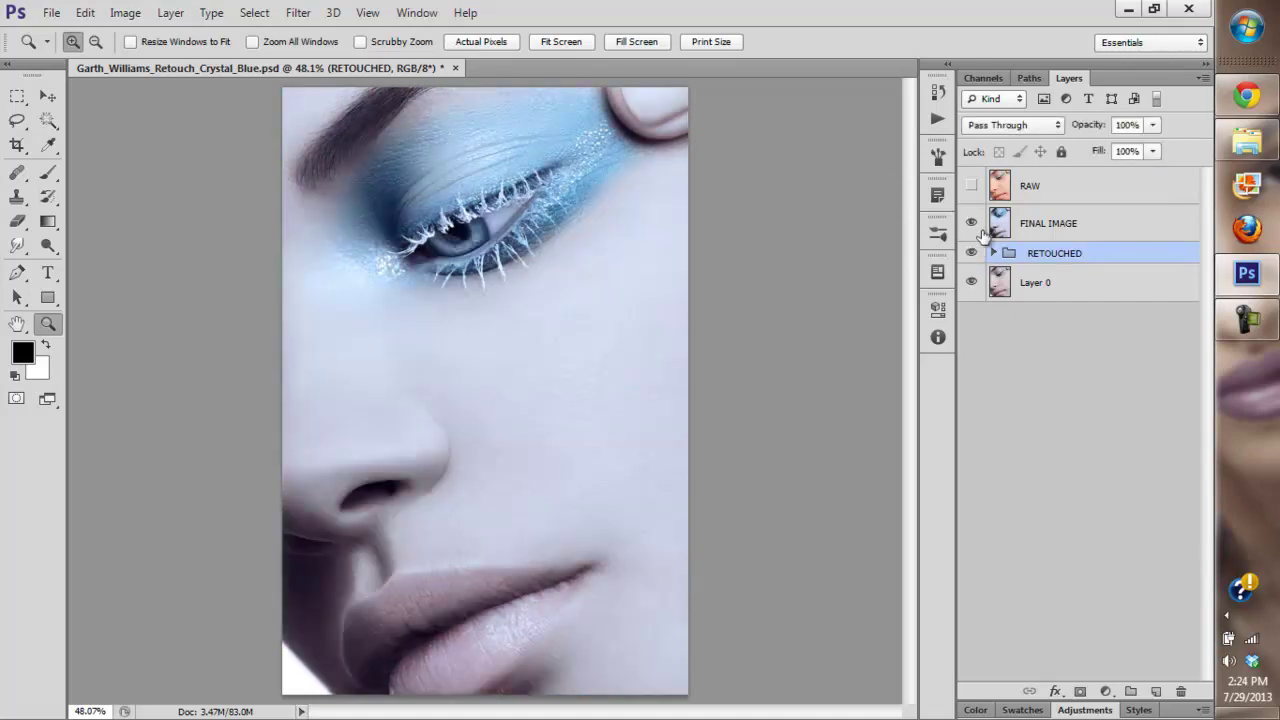
- Toggle FINAL IMAGE and RAW off and on for a last comparison, leaving RAW hidden and FINAL IMAGE shown
{"action": "left_click", "coordinate": [972, 224]}
{"action": "left_click", "coordinate": [972, 224]}
{"action": "left_click", "coordinate": [971, 185]}
{"action": "left_click", "coordinate": [971, 186]}
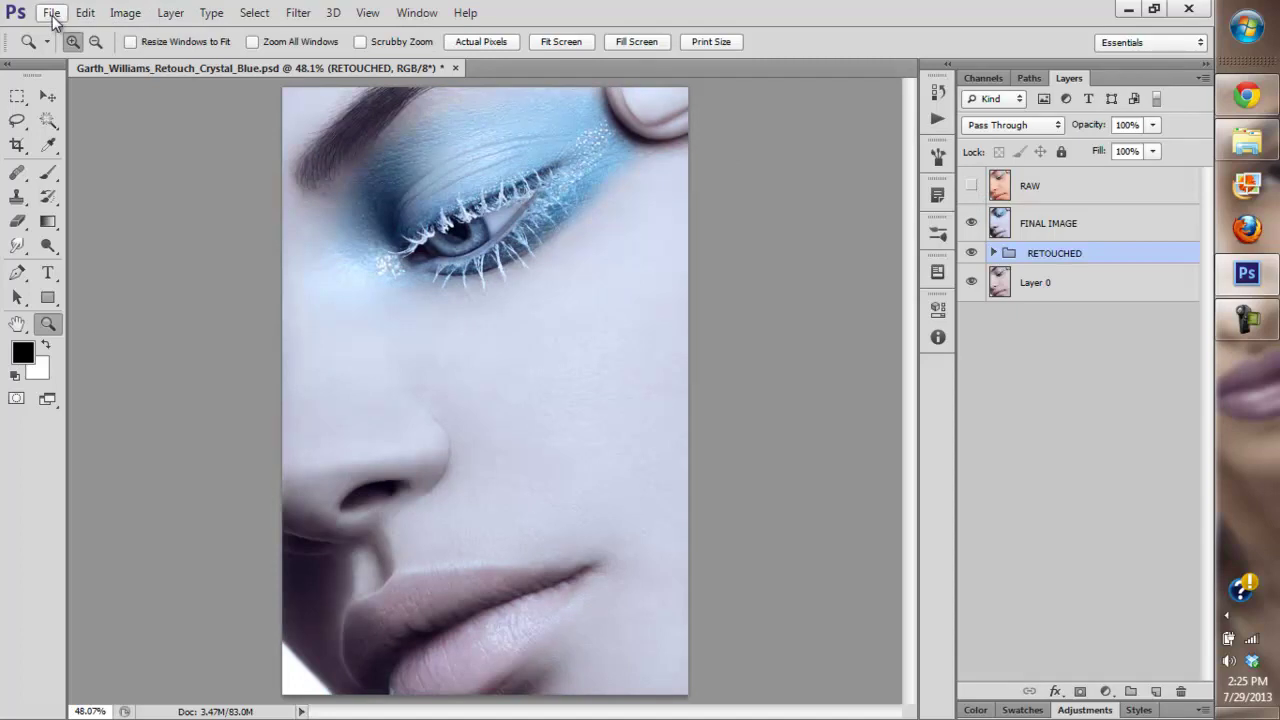
{"action": "left_click", "coordinate": [1247, 320]}
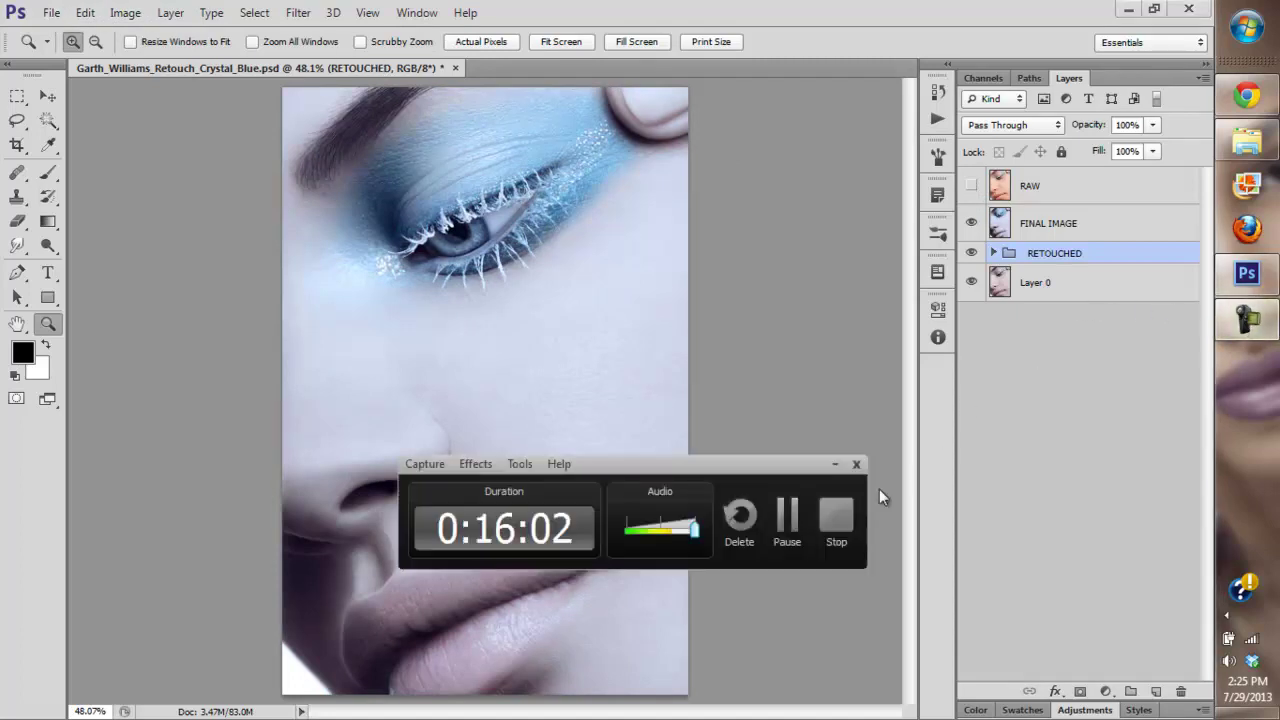